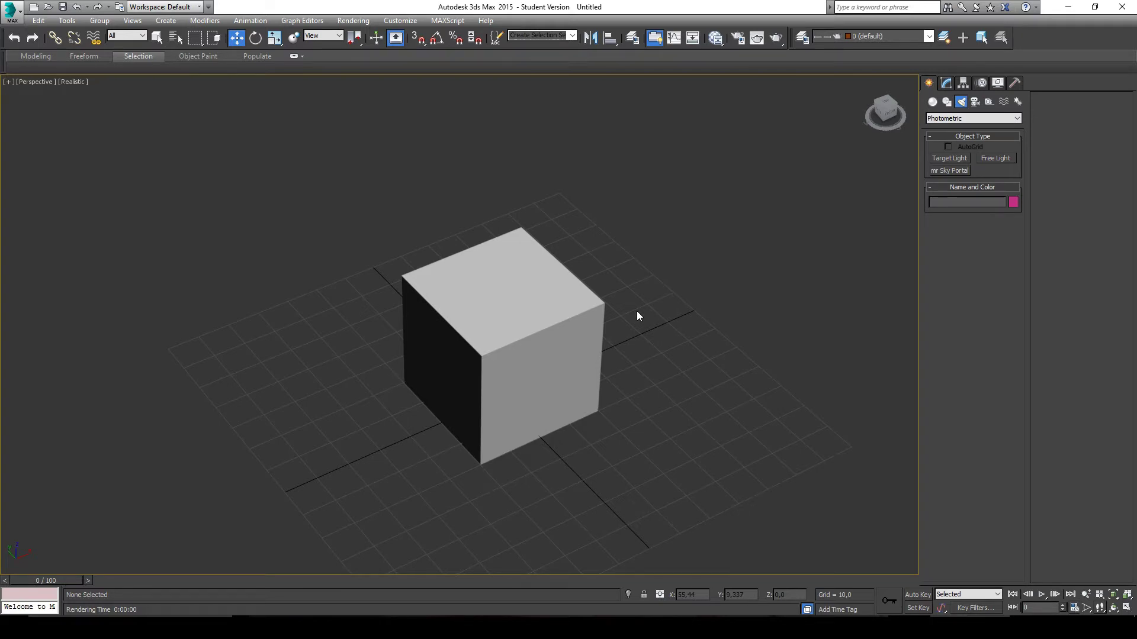
Select the box and delete the existing Standard material node from the Slate Material Editor view.
scroll(616, 322, "up", 3)
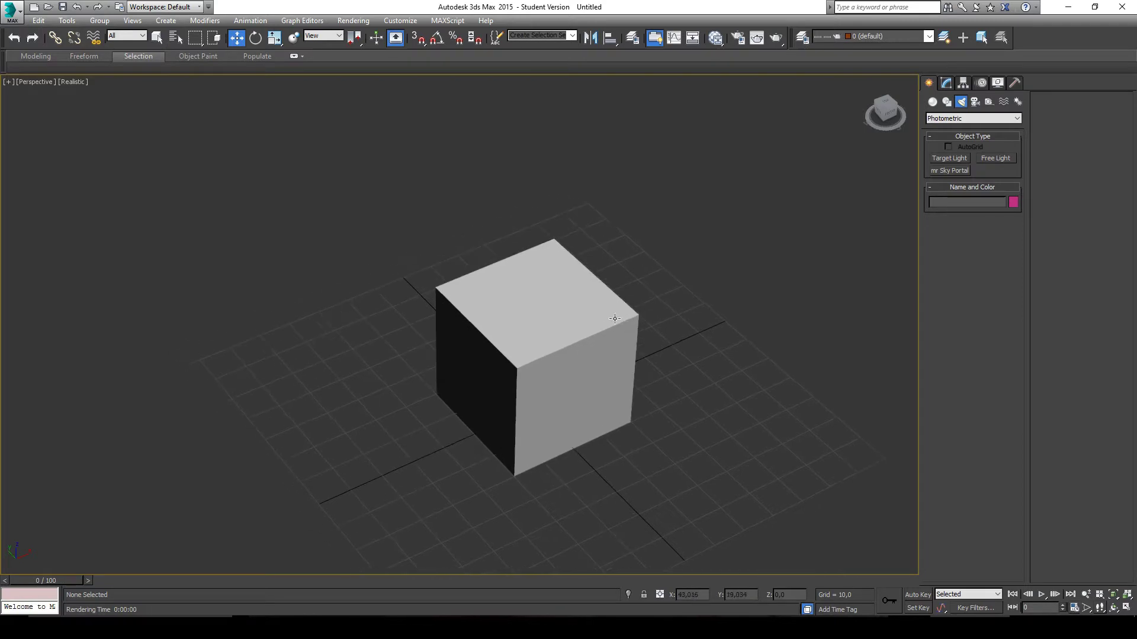
left_click(604, 325)
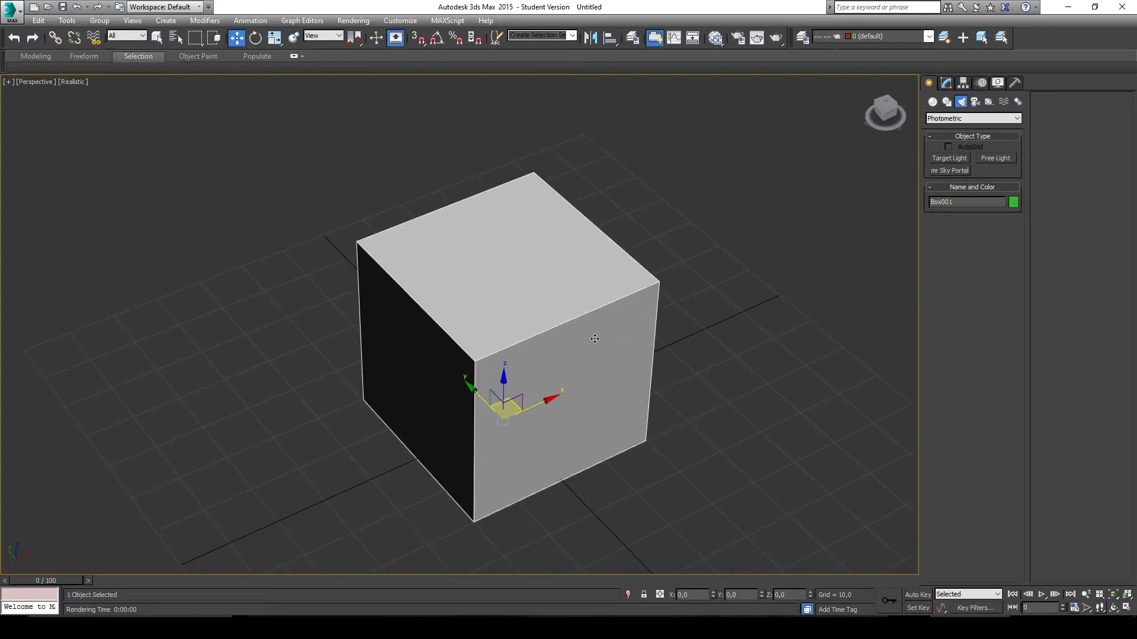
scroll(593, 339, "down", 3)
left_click_drag(593, 338, 615, 323)
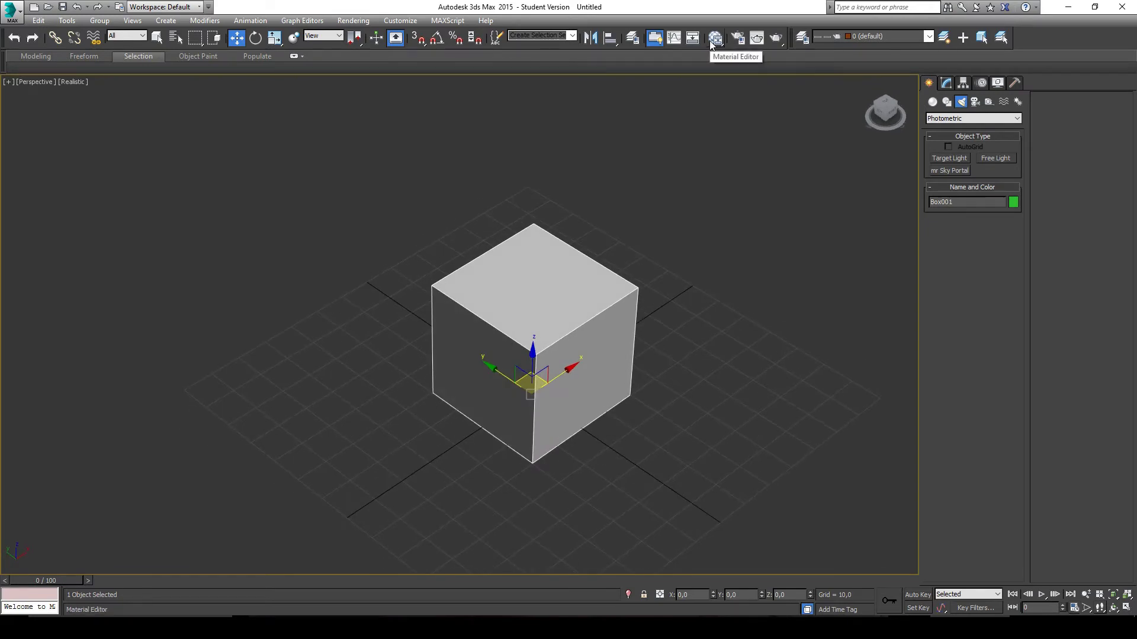
left_click_drag(712, 45, 193, 61)
left_click_drag(590, 188, 776, 183)
left_click(189, 208)
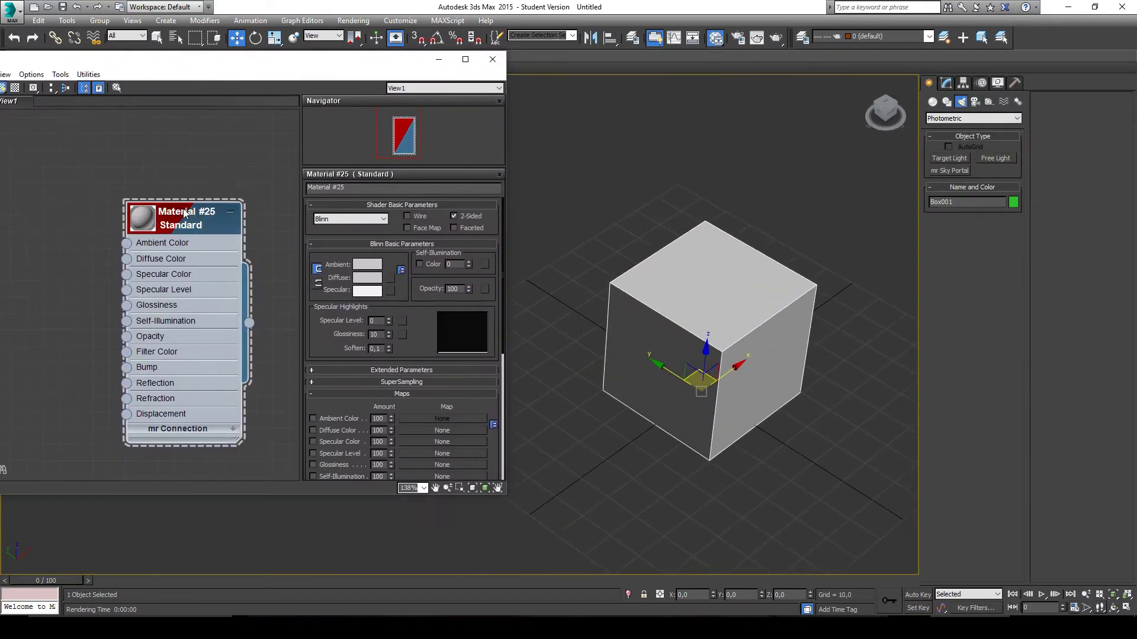
key("Delete")
left_click_drag(174, 64, 310, 80)
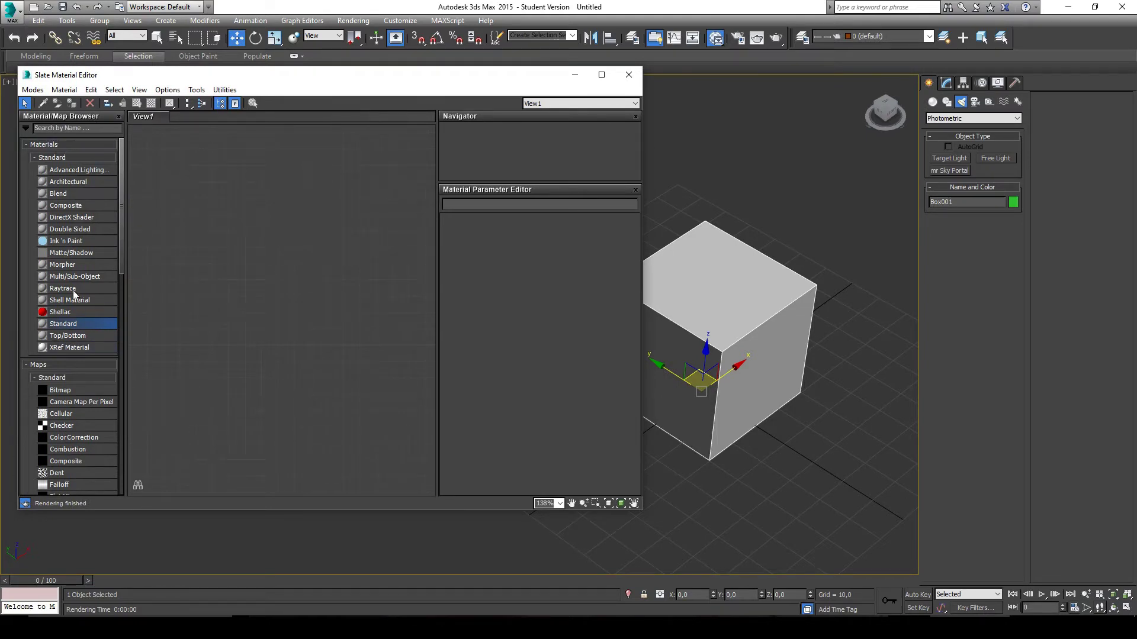
Create a new Standard material node and assign it to the box.
left_click_drag(76, 323, 273, 224)
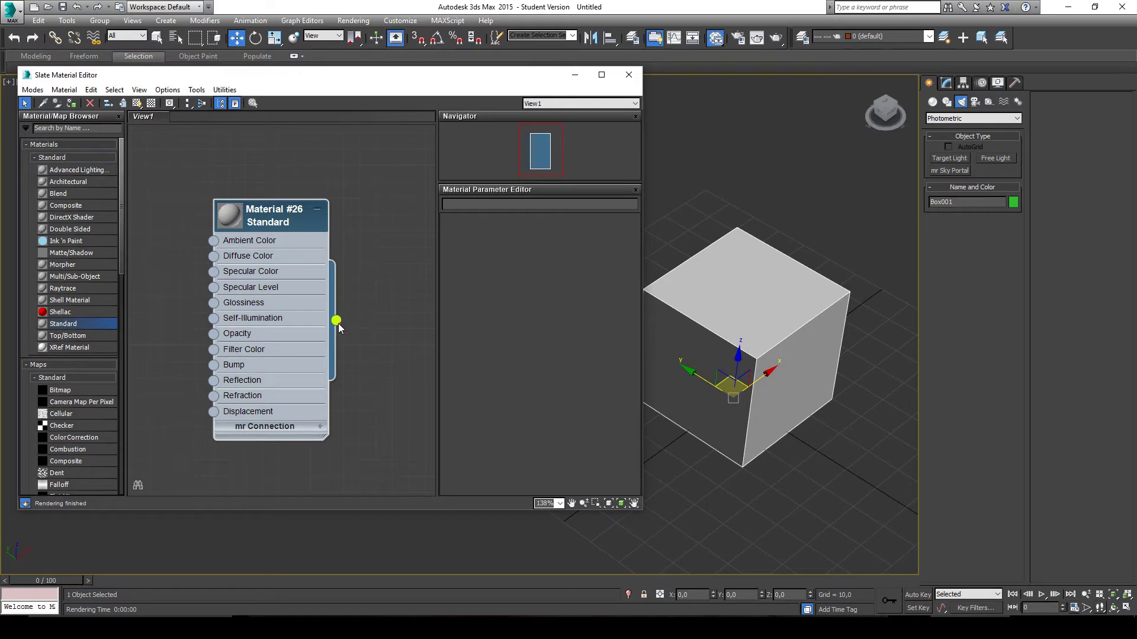
left_click_drag(336, 320, 751, 298)
left_click_drag(266, 195, 320, 193)
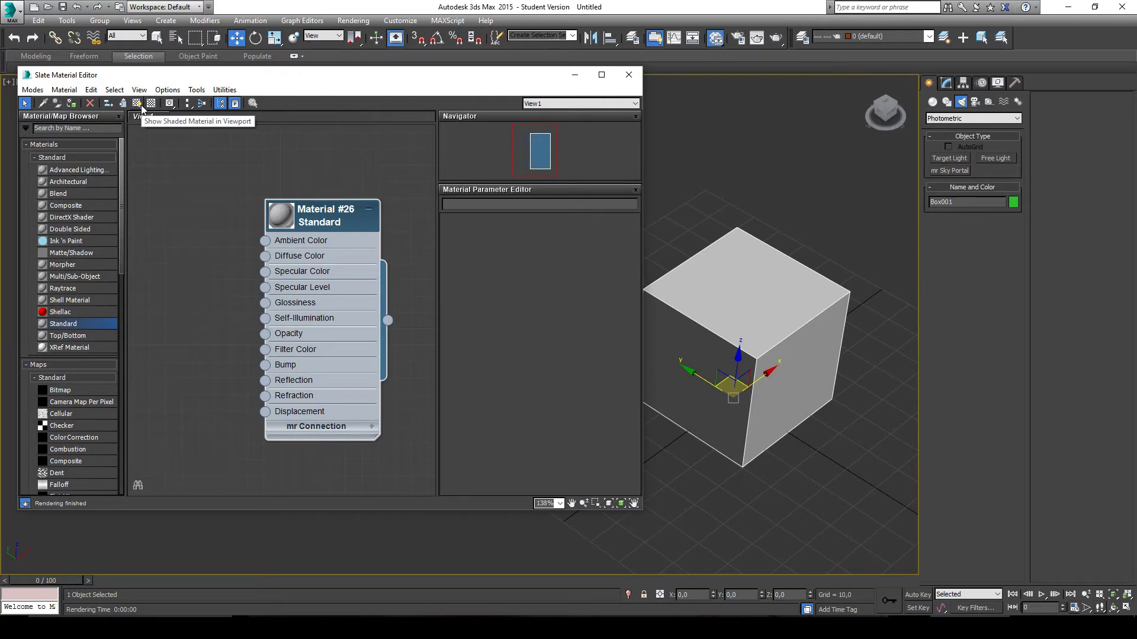
Enable the shaded display of the new material in the viewport and open its parameters.
left_click_drag(141, 107, 141, 135)
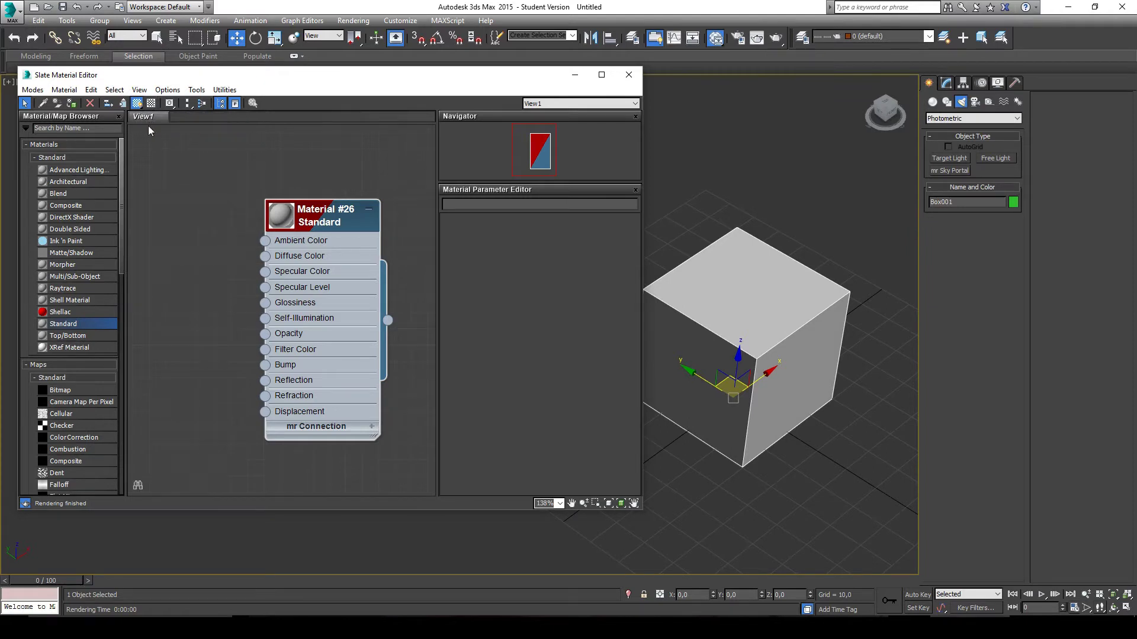
left_click_drag(291, 224, 268, 231)
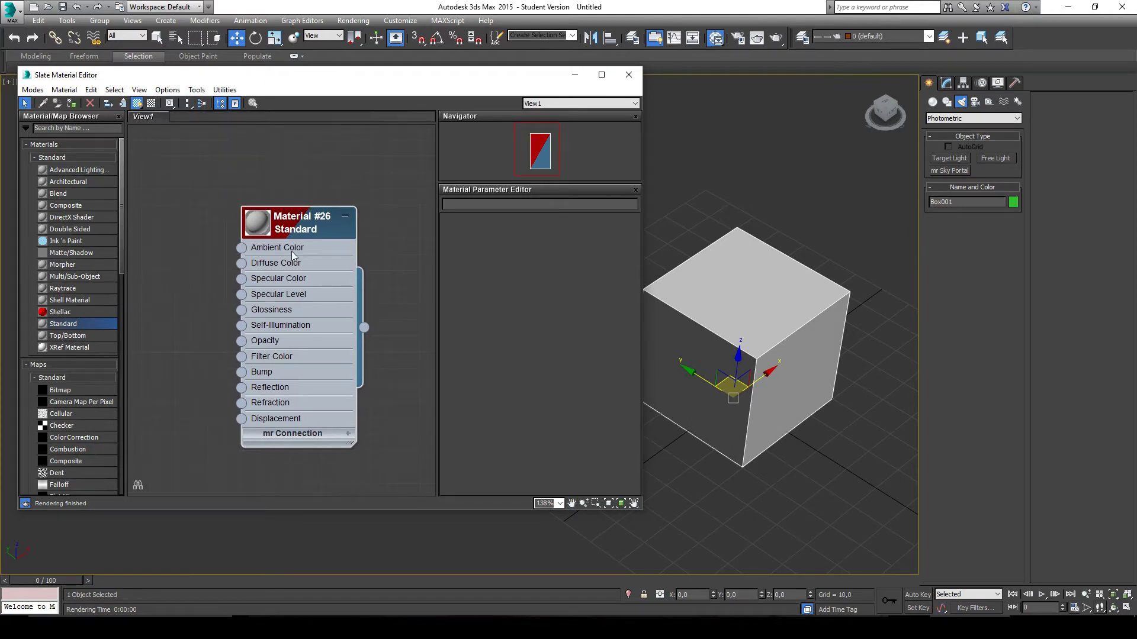
double_click(301, 236)
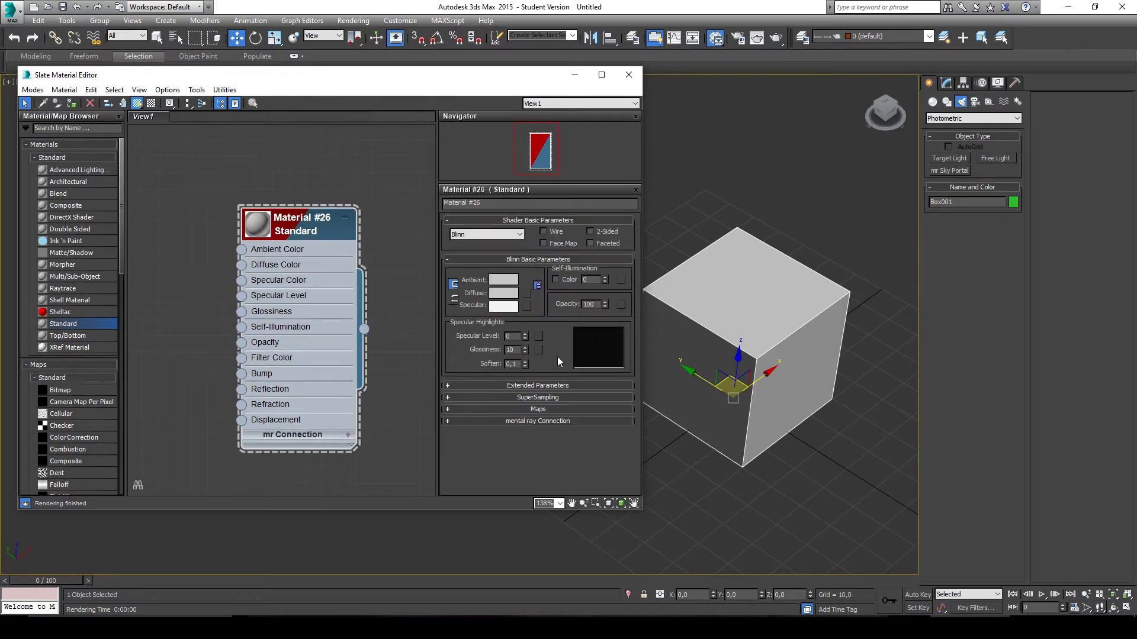
Try a light blue diffuse colour on the Standard material and discard the change.
left_click(510, 293)
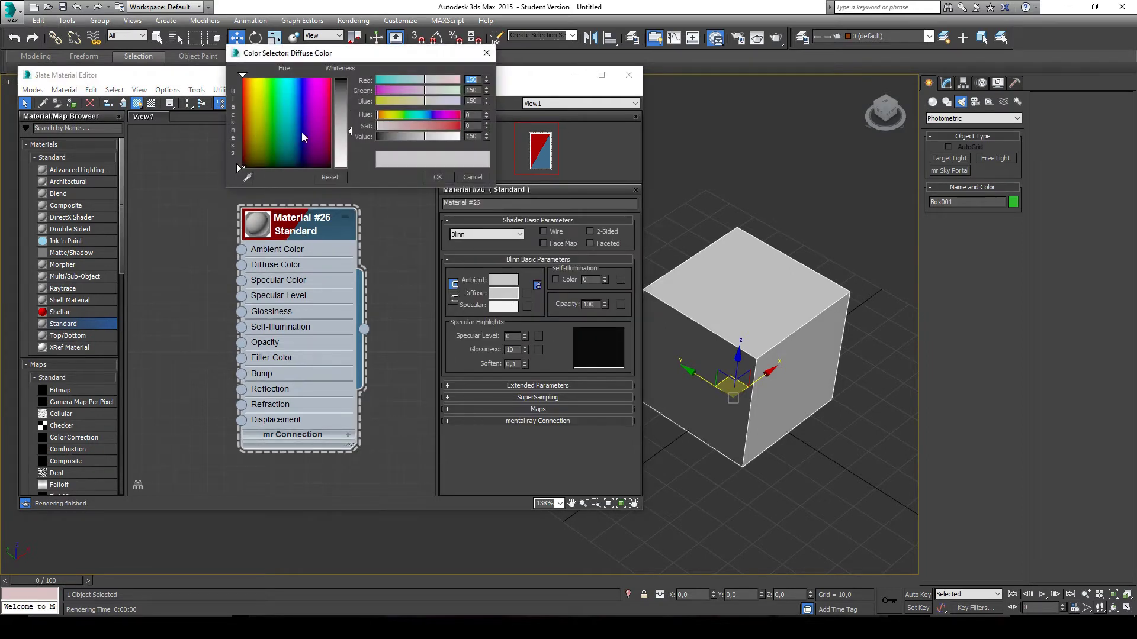
left_click_drag(301, 131, 304, 77)
left_click_drag(341, 131, 341, 78)
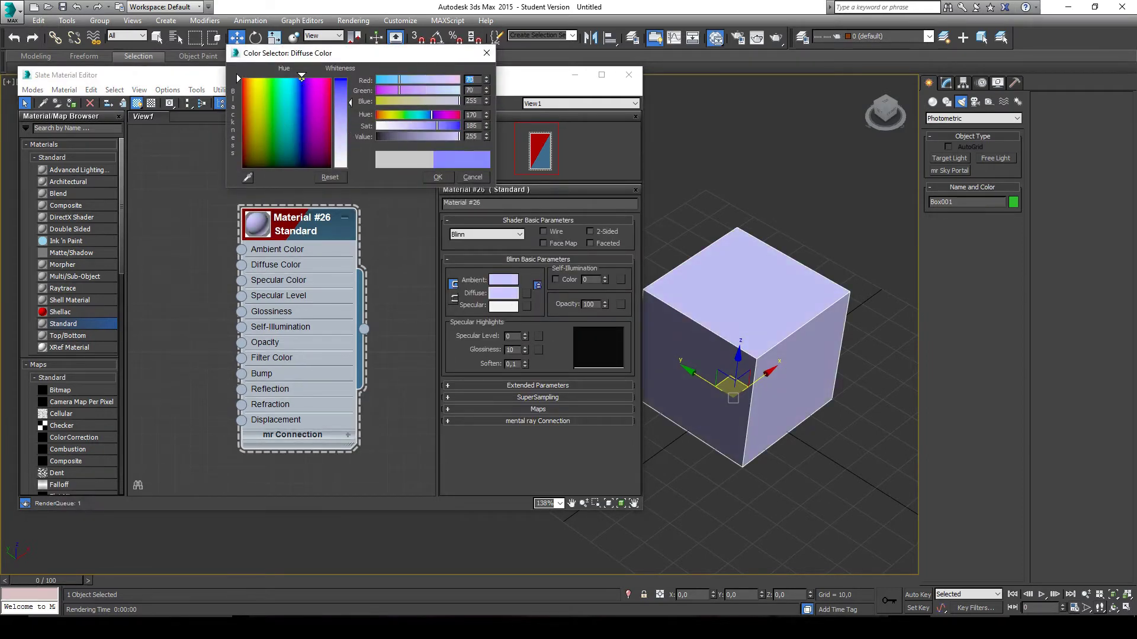
left_click(466, 177)
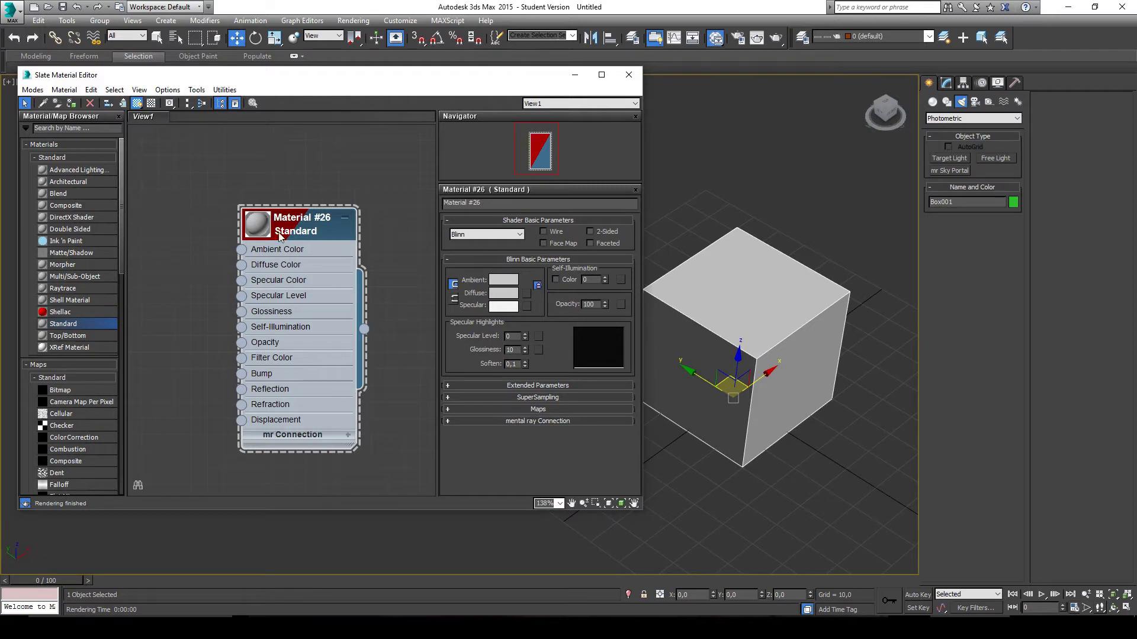
left_click_drag(348, 247, 356, 250)
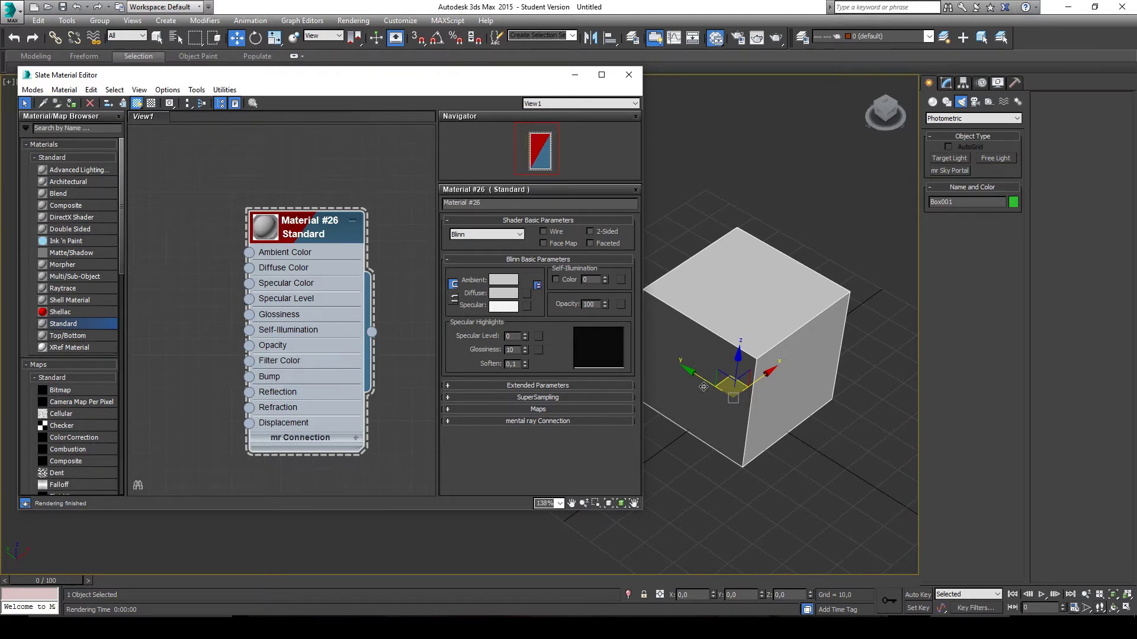
scroll(705, 388, "up", 2)
scroll(817, 367, "up", 2)
left_click_drag(810, 390, 752, 331)
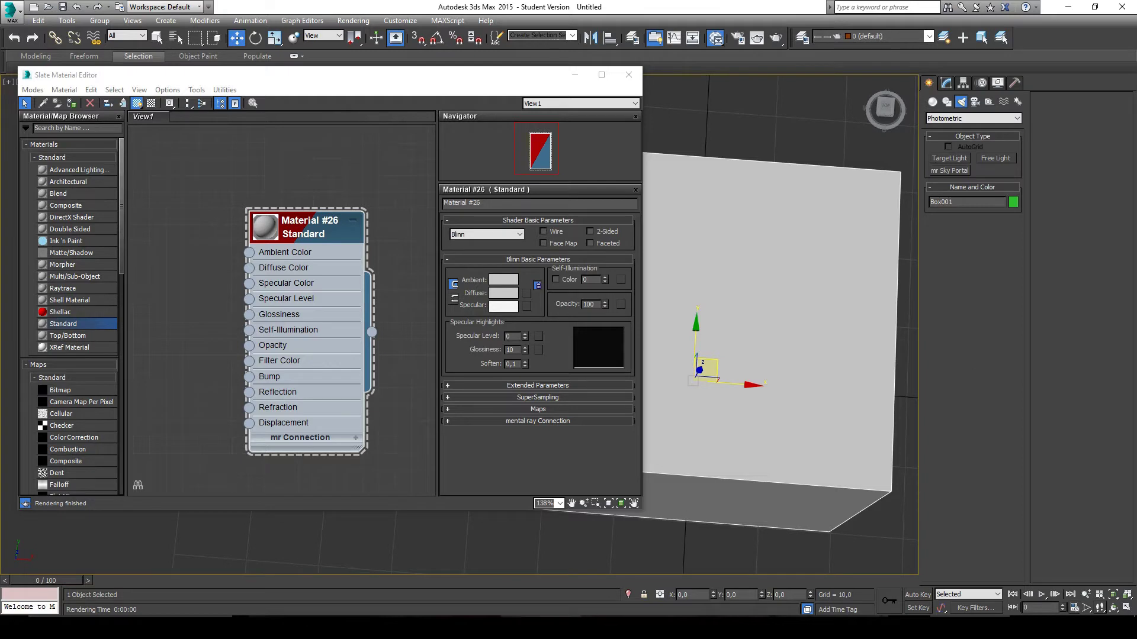
Switch to the images folder in File Explorer and look over the alpha, bump, diffuse and specular map images.
key("alt+Tab")
left_click_drag(868, 77, 807, 99)
left_click(458, 166)
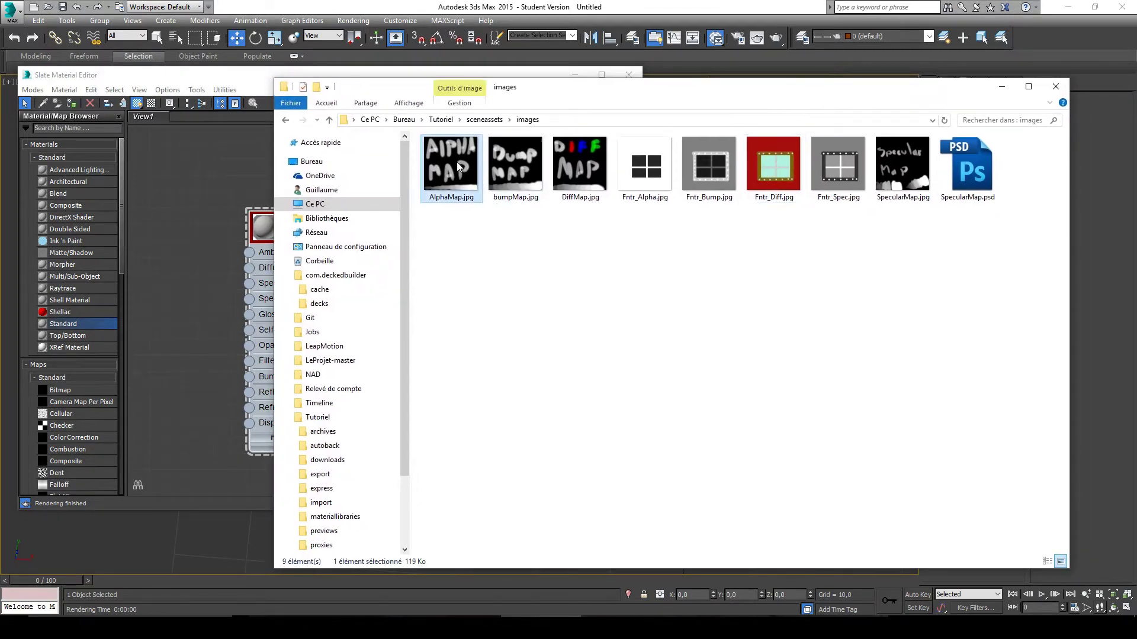
left_click(506, 165)
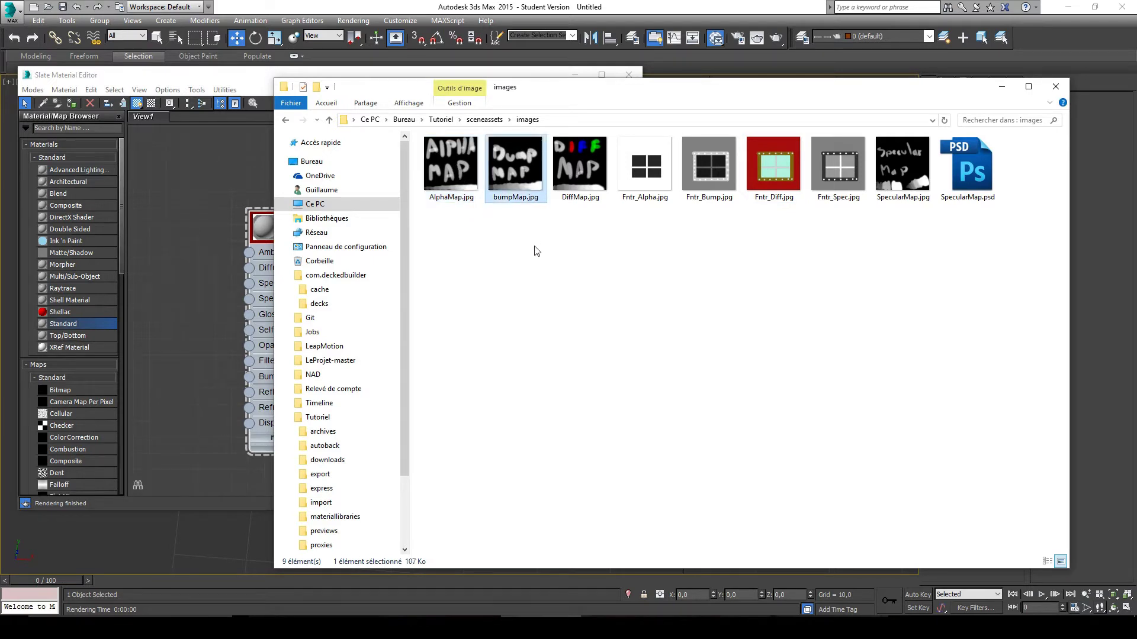
left_click(580, 173)
left_click(887, 169)
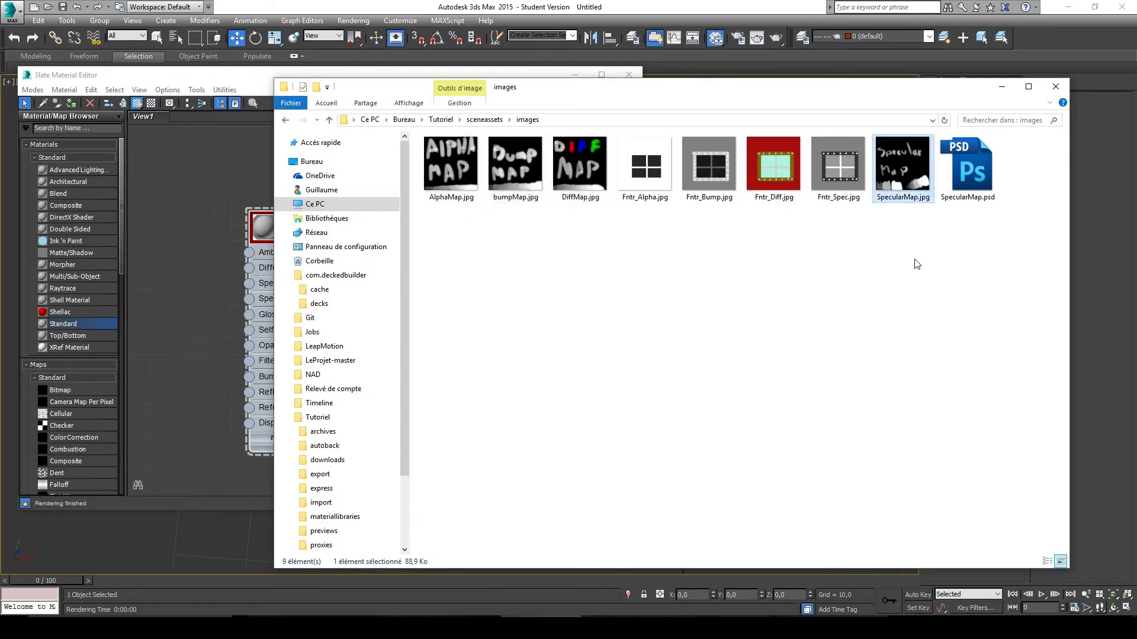
left_click(457, 184)
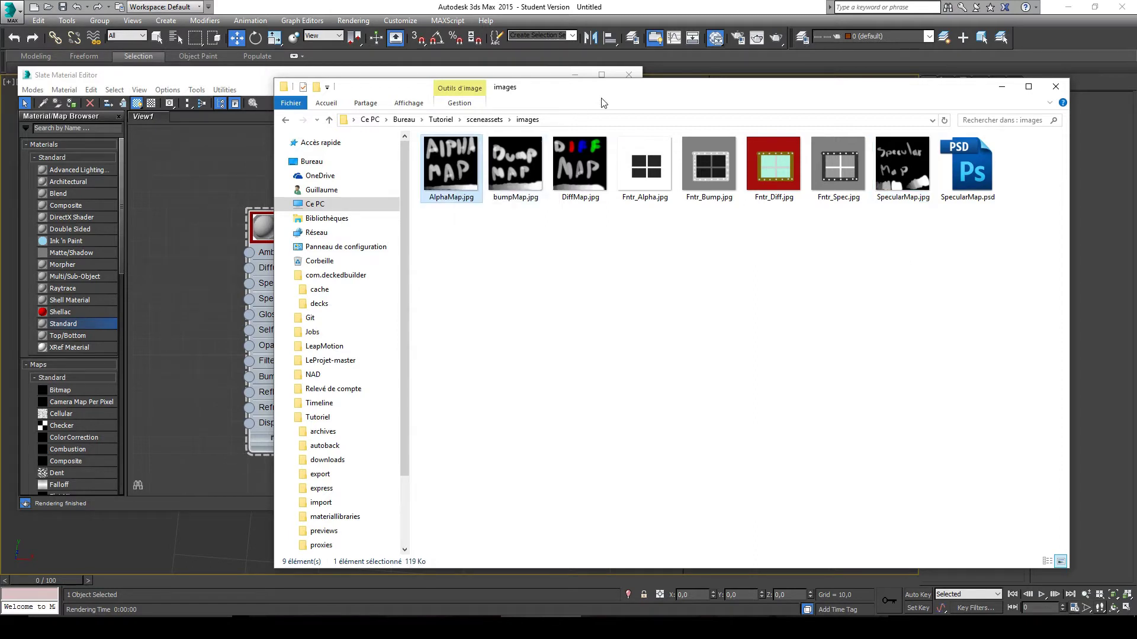
Bring AlphaMap.jpg, bumpMap.jpg, DiffMap.jpg and SpecularMap.jpg from the images folder into the material view as bitmap nodes.
left_click_drag(737, 91, 1044, 85)
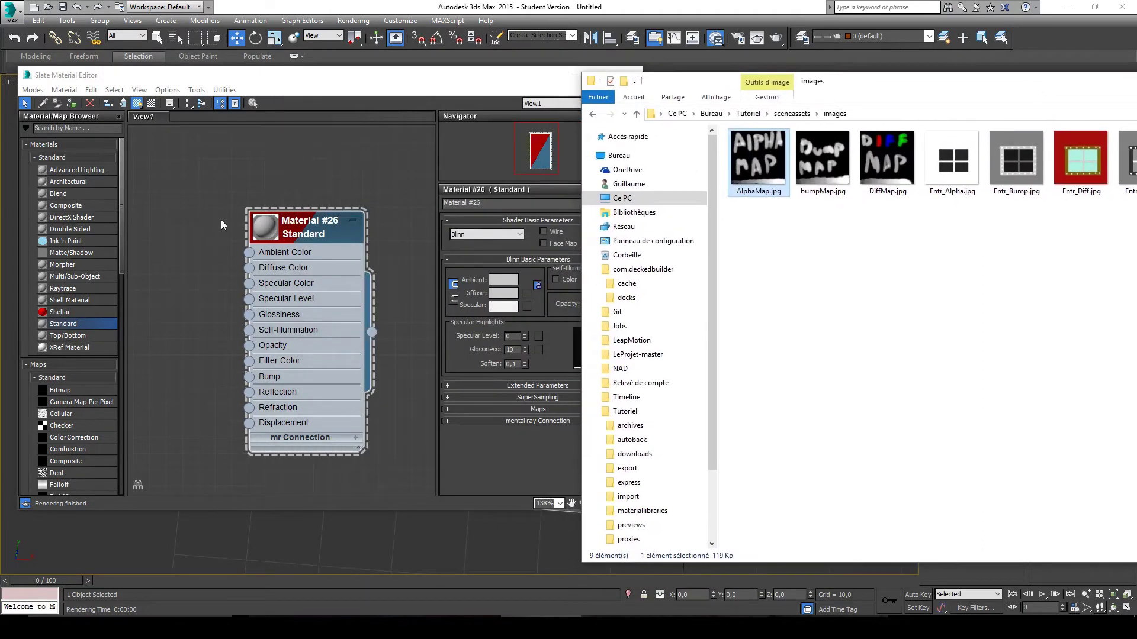
left_click_drag(780, 163, 203, 180)
left_click_drag(823, 163, 198, 264)
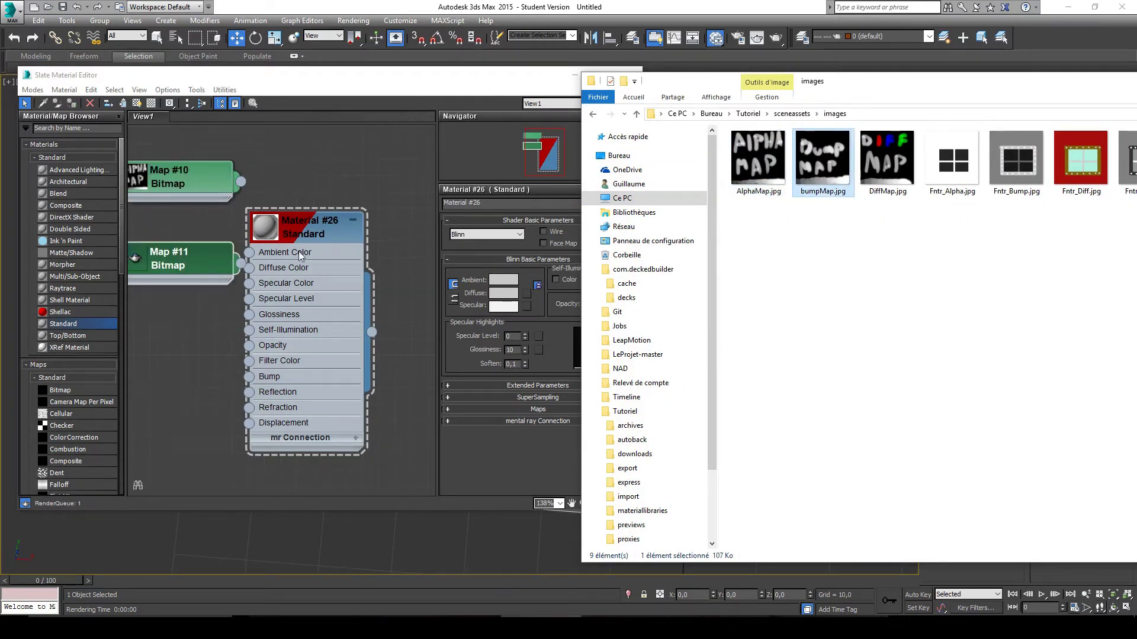
left_click_drag(887, 160, 202, 346)
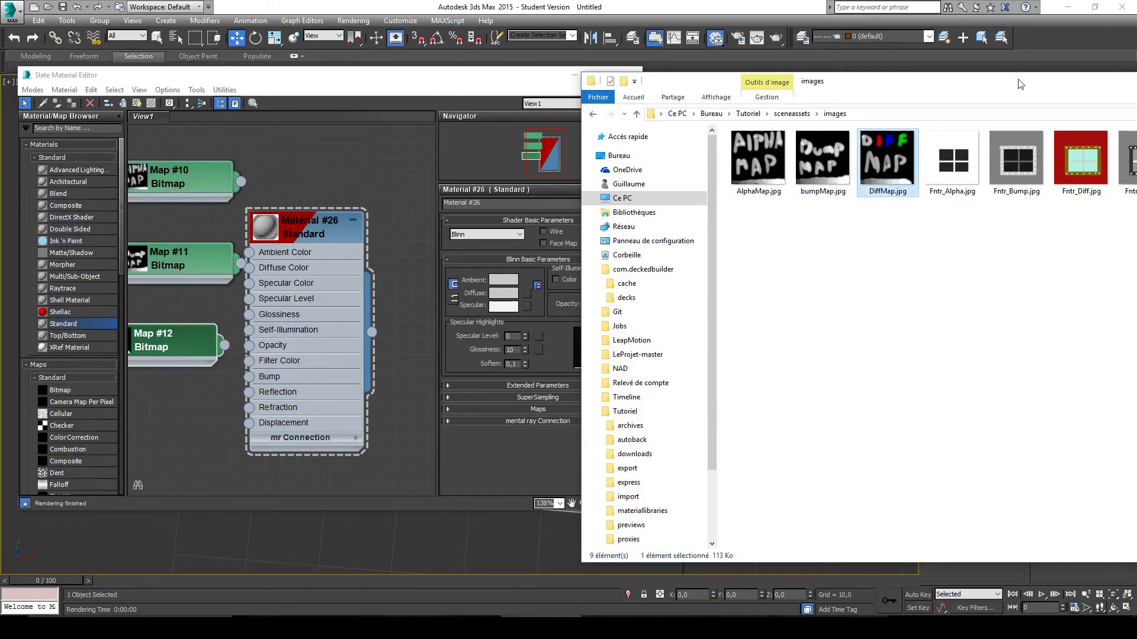
left_click_drag(1022, 86, 865, 118)
left_click_drag(1047, 198, 220, 408)
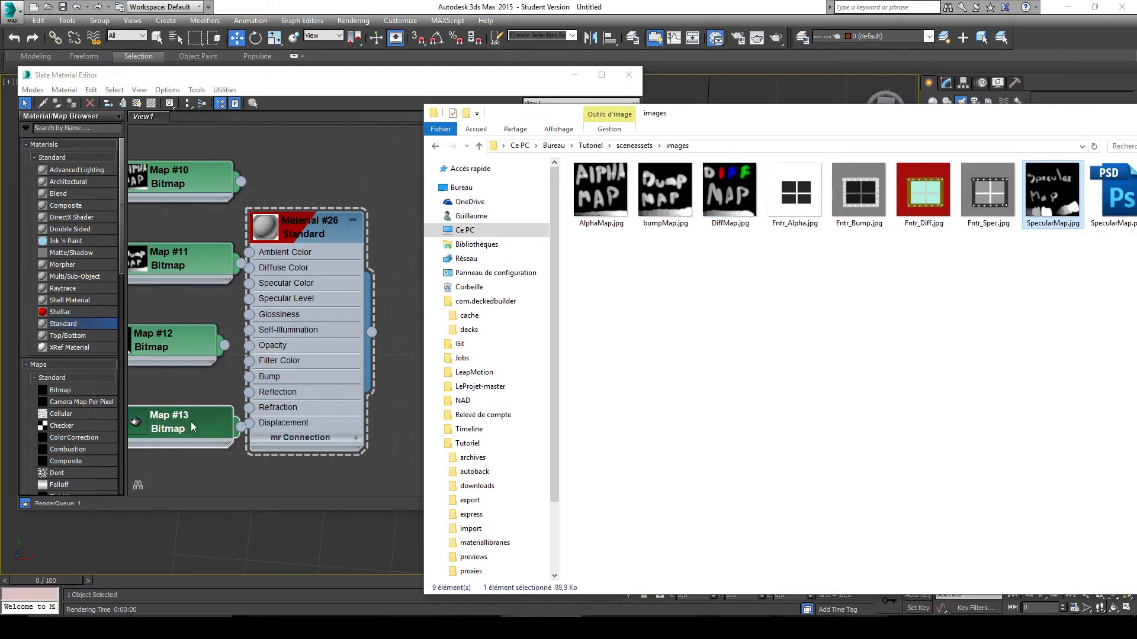
left_click(885, 97)
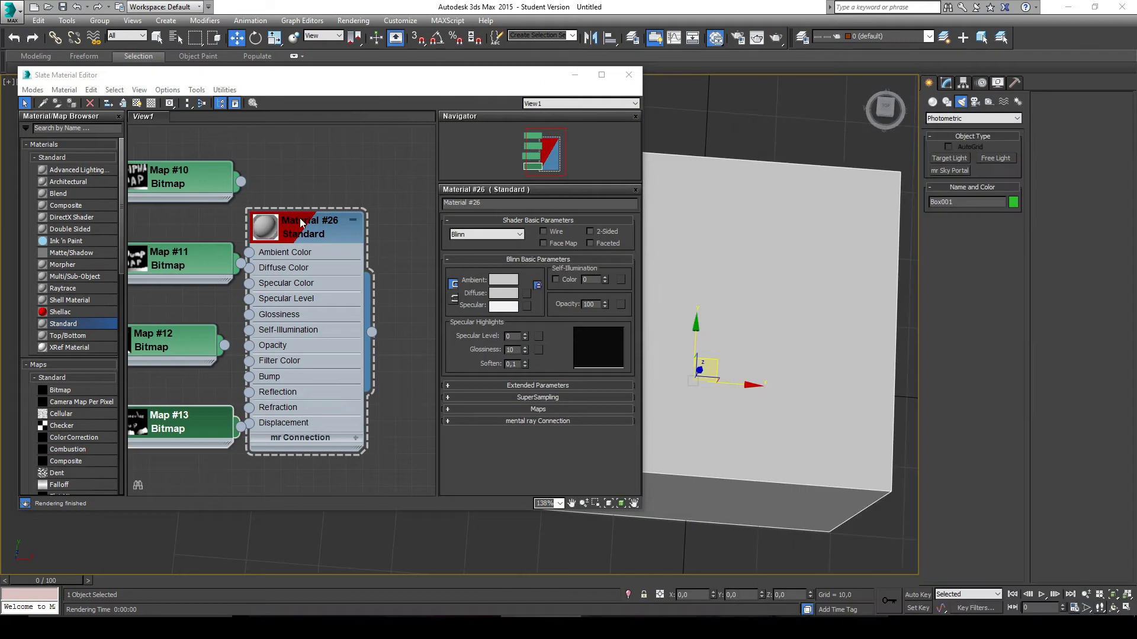
Arrange the nodes and connect the DiffMap bitmap to the material's Diffuse Color, checking the result on the box.
left_click_drag(300, 222, 406, 188)
left_click_drag(207, 339, 274, 197)
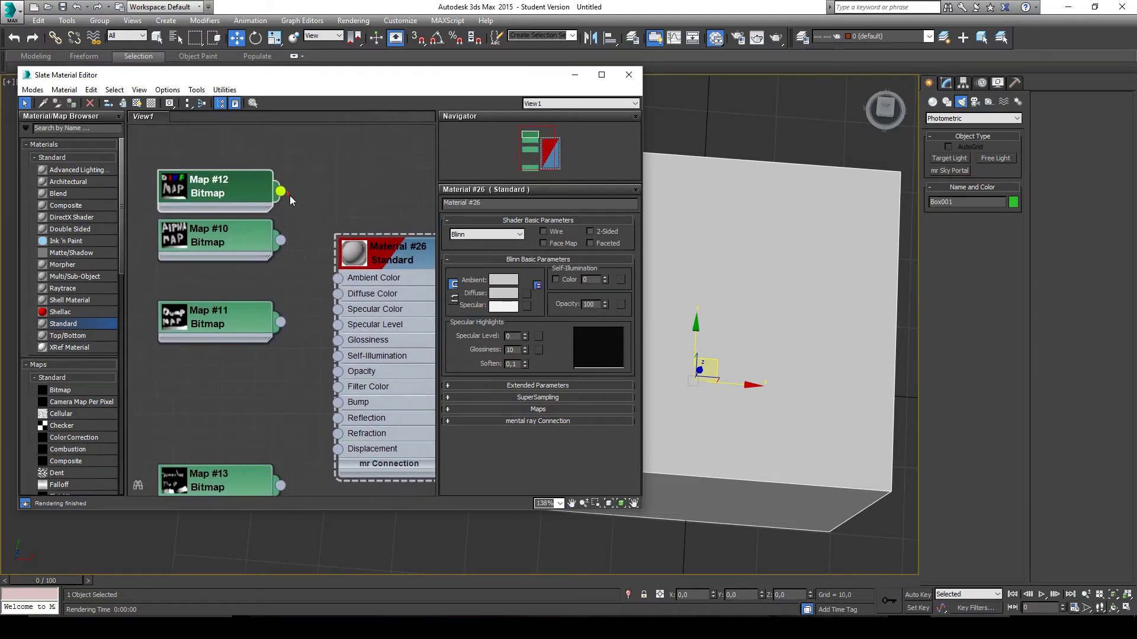
left_click_drag(298, 307, 337, 294)
left_click_drag(184, 386, 212, 311)
left_click_drag(227, 190, 211, 255)
left_click_drag(723, 309, 788, 289)
scroll(812, 279, "down", 2)
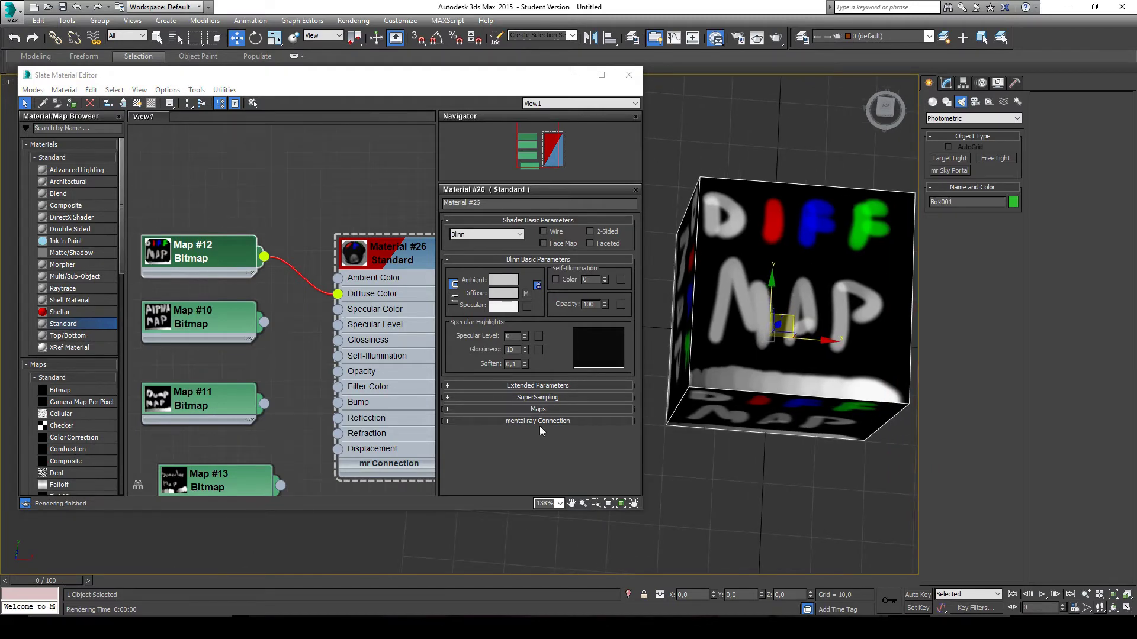
left_click_drag(758, 350, 799, 259)
scroll(794, 301, "up", 5)
Disconnect the DiffMap bitmap, connect the SpecularMap bitmap to Specular Level and inspect the highlights on the box.
left_click_drag(307, 338, 274, 299)
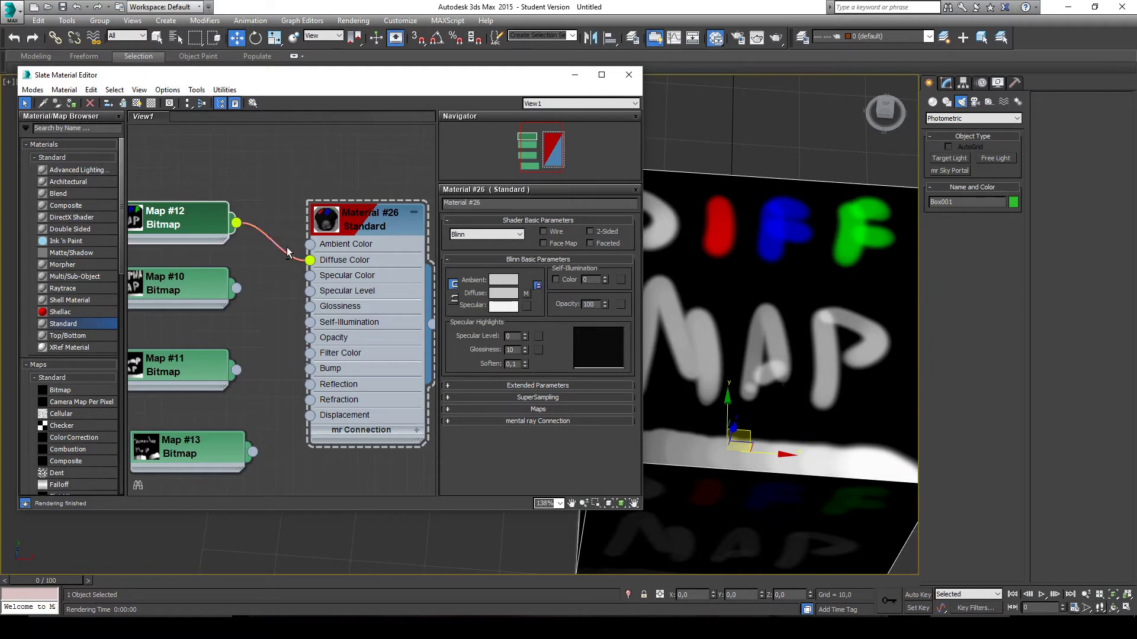
left_click_drag(310, 261, 255, 278)
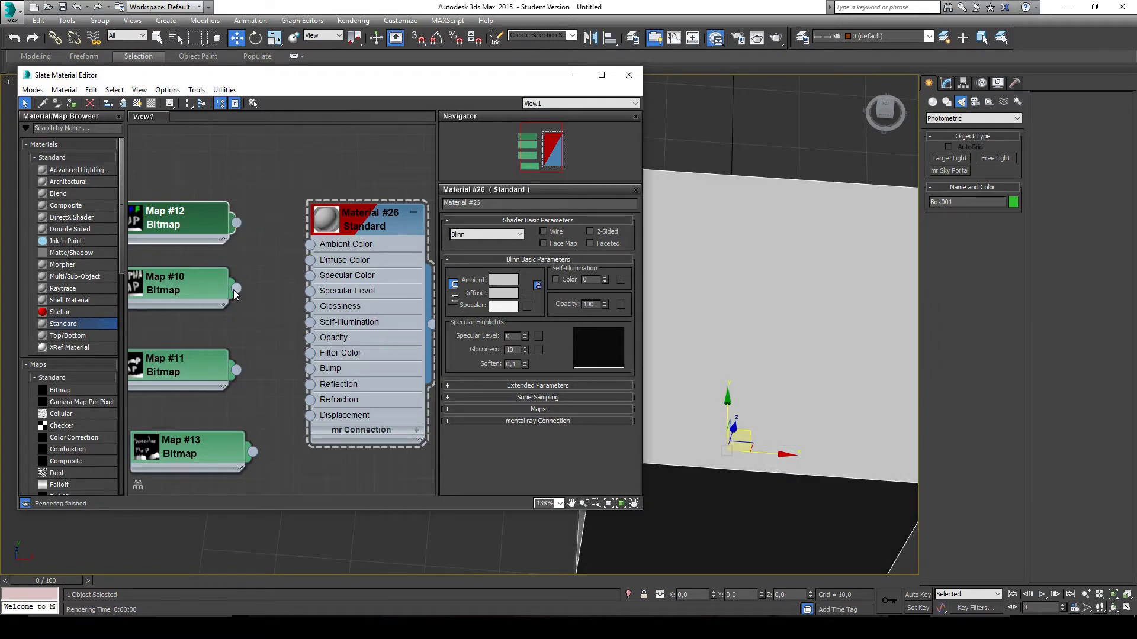
left_click_drag(234, 323, 231, 405)
left_click_drag(230, 451, 347, 293)
left_click_drag(774, 304, 687, 320)
left_click_drag(534, 81, 294, 119)
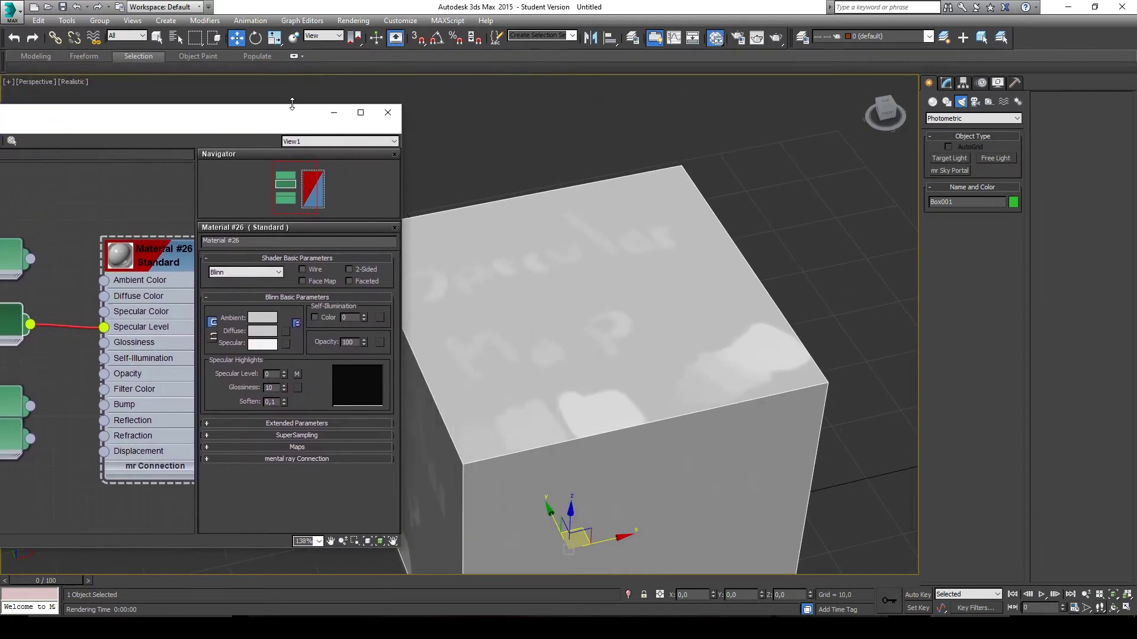
mouse_move(736, 392)
left_mouse_down()
mouse_move(751, 368)
mouse_move(738, 416)
mouse_move(740, 386)
mouse_move(756, 411)
mouse_move(770, 391)
mouse_move(775, 415)
mouse_move(794, 380)
mouse_move(762, 406)
mouse_move(769, 381)
mouse_move(756, 418)
mouse_move(694, 453)
mouse_move(634, 375)
mouse_move(680, 406)
mouse_move(711, 379)
mouse_move(739, 430)
mouse_move(720, 400)
left_mouse_up()
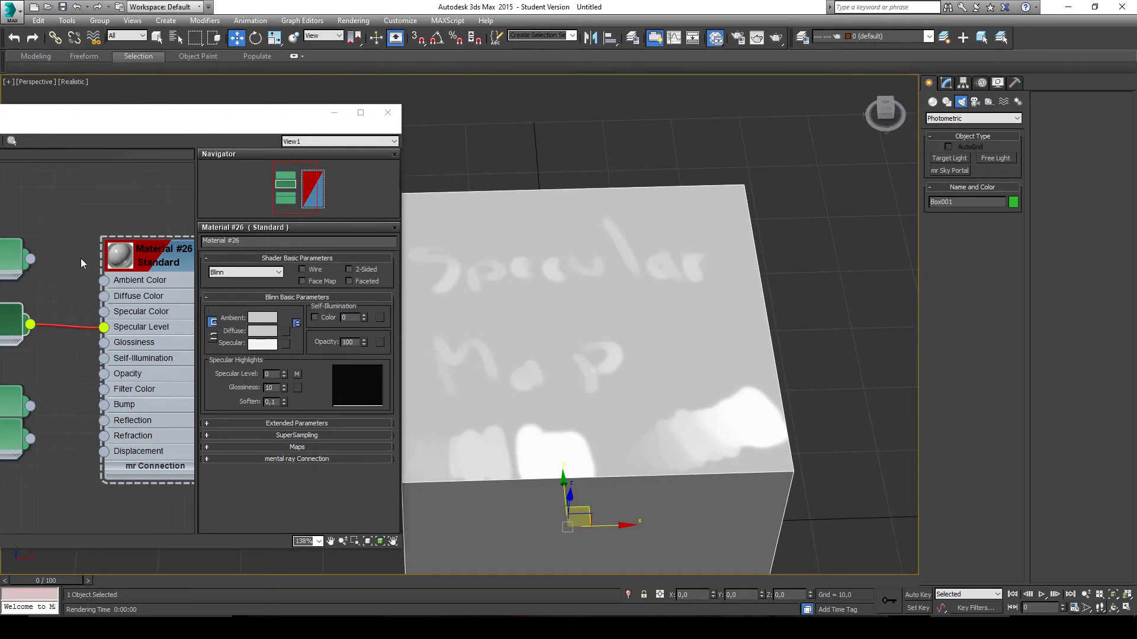
Connect the DiffMap bitmap to Diffuse Color and the bumpMap bitmap to Bump.
left_click_drag(28, 257, 104, 296)
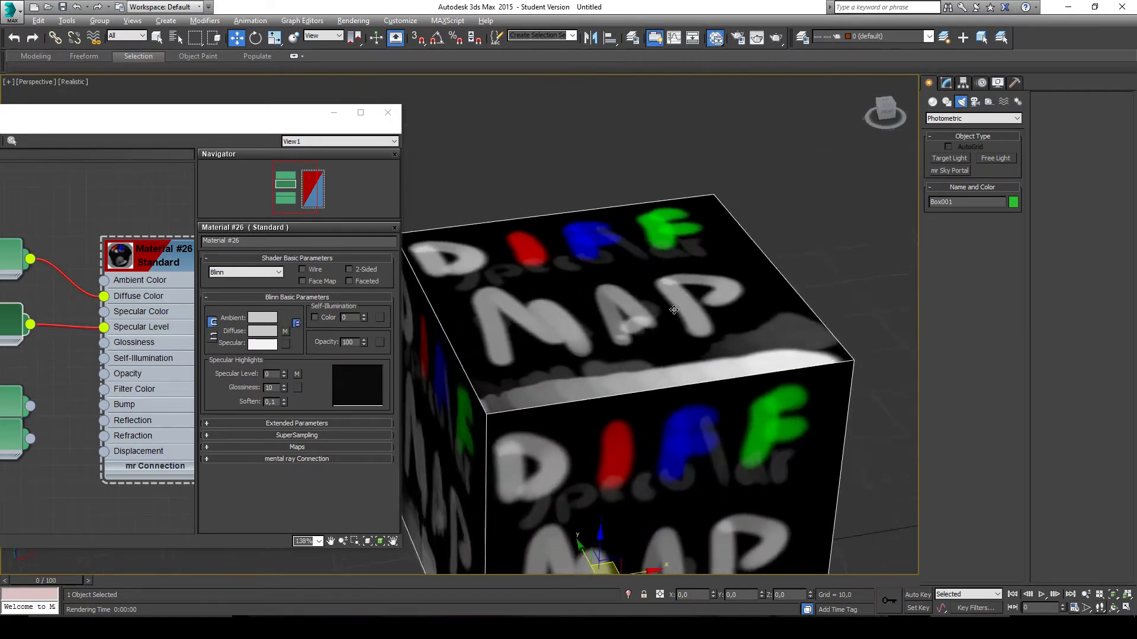
mouse_move(674, 310)
left_mouse_down()
mouse_move(647, 362)
mouse_move(672, 301)
mouse_move(671, 322)
mouse_move(692, 307)
mouse_move(679, 319)
left_mouse_up()
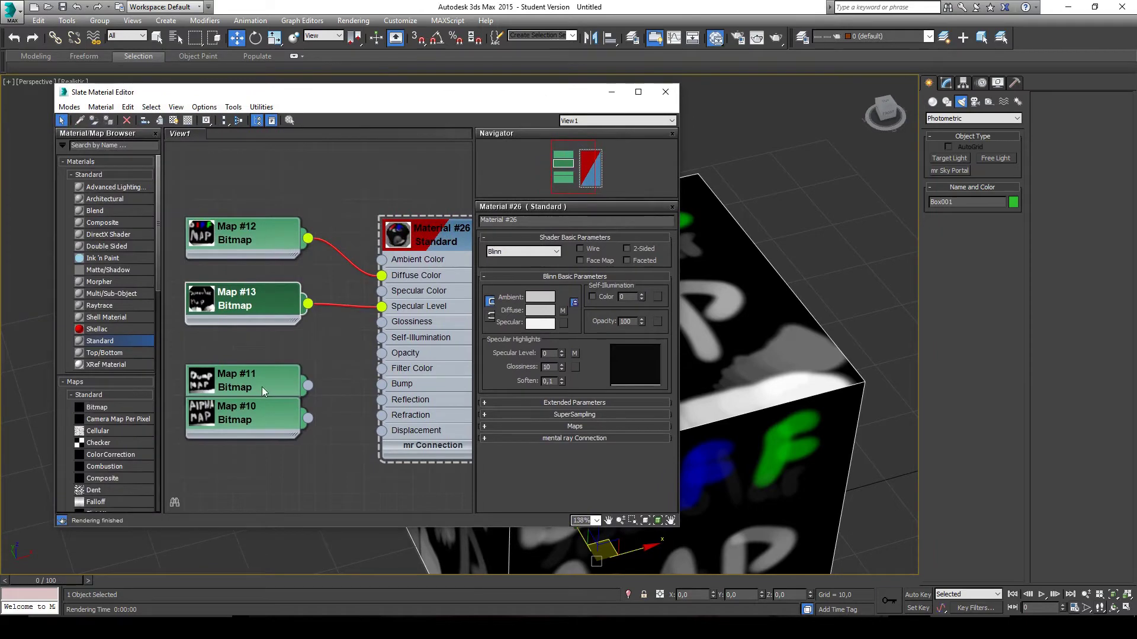
left_click_drag(262, 388, 382, 384)
left_click_drag(714, 355, 876, 347)
Remove the bitmap connections to Specular Level and Diffuse Color and inspect the bump effect on the box.
left_click(375, 307)
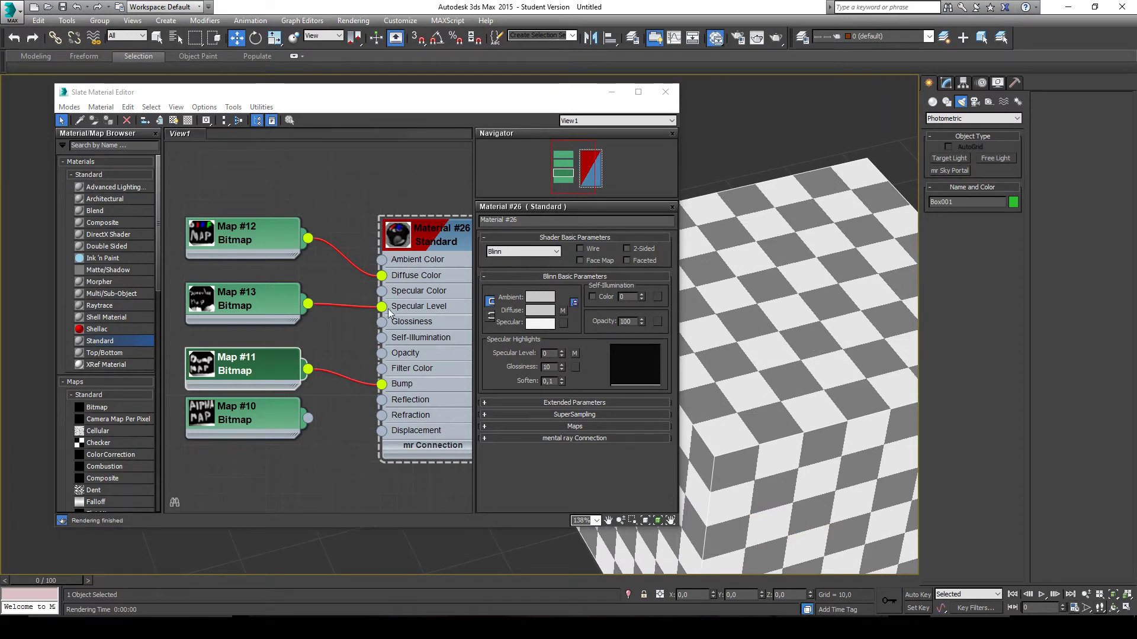
key("Delete")
left_click(372, 271)
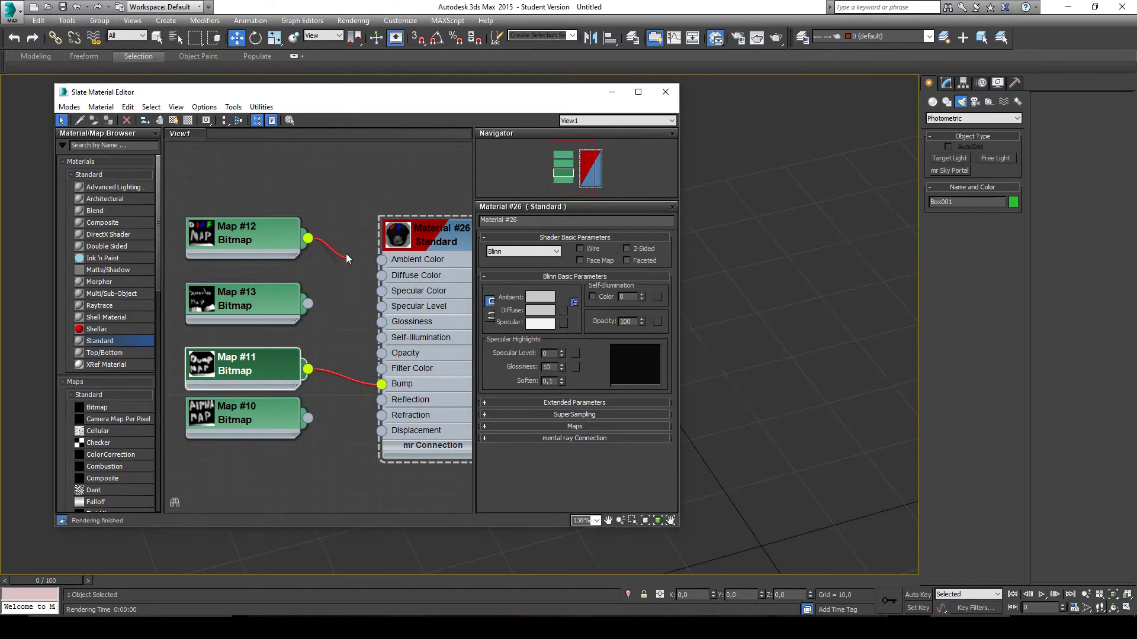
key("Delete")
left_click_drag(810, 392, 742, 180)
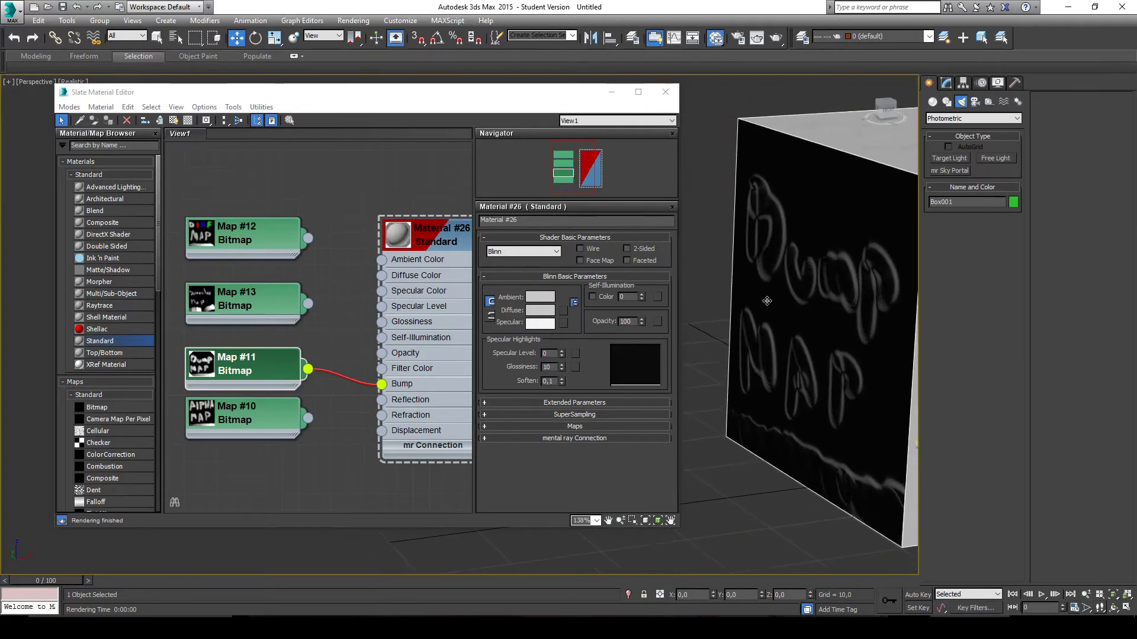
Disconnect the bump bitmap, connect the alpha bitmap to the material's Opacity and inspect the transparency on the box.
left_click_drag(767, 301, 771, 355)
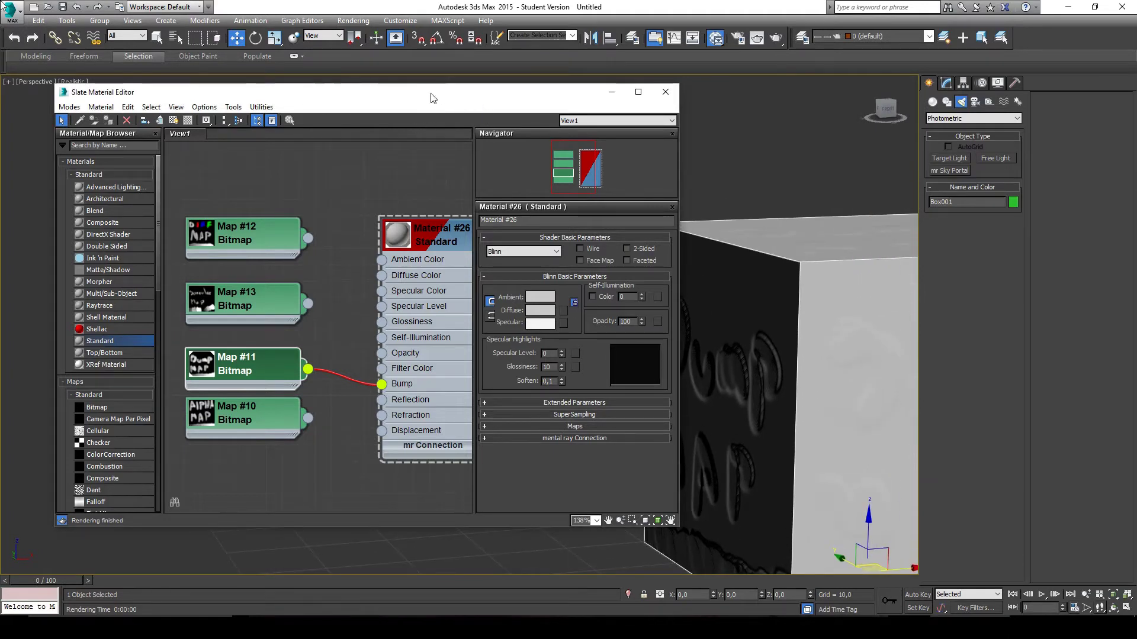
left_click_drag(437, 97, 329, 121)
left_click_drag(273, 413, 273, 377)
scroll(621, 291, "down", 3)
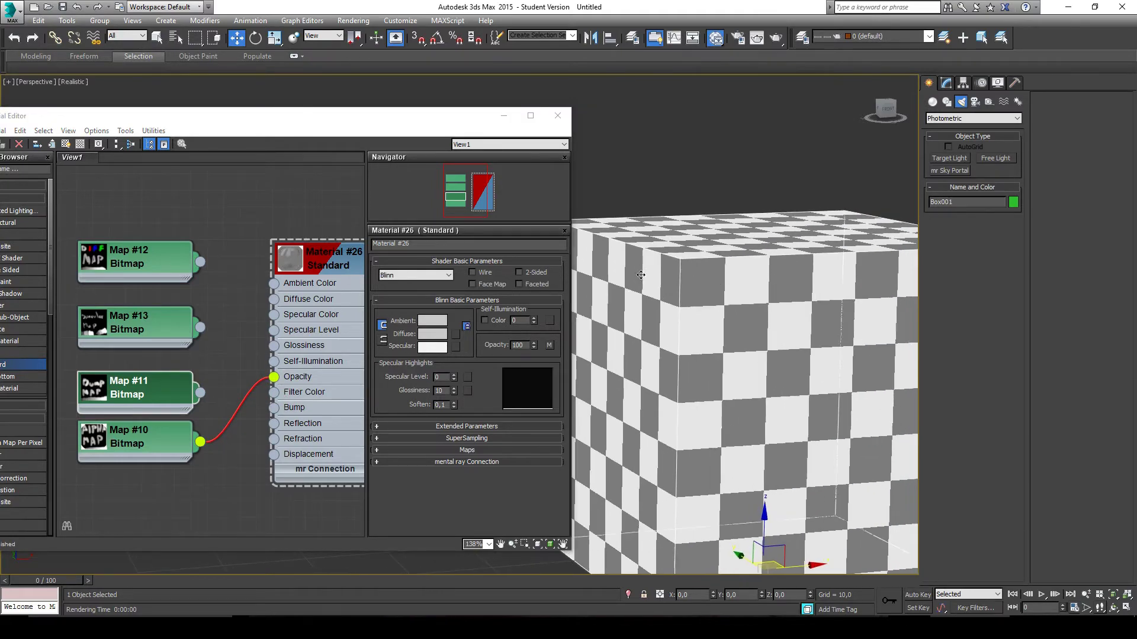
scroll(758, 280, "up", 5)
scroll(758, 280, "down", 4)
scroll(788, 292, "up", 5)
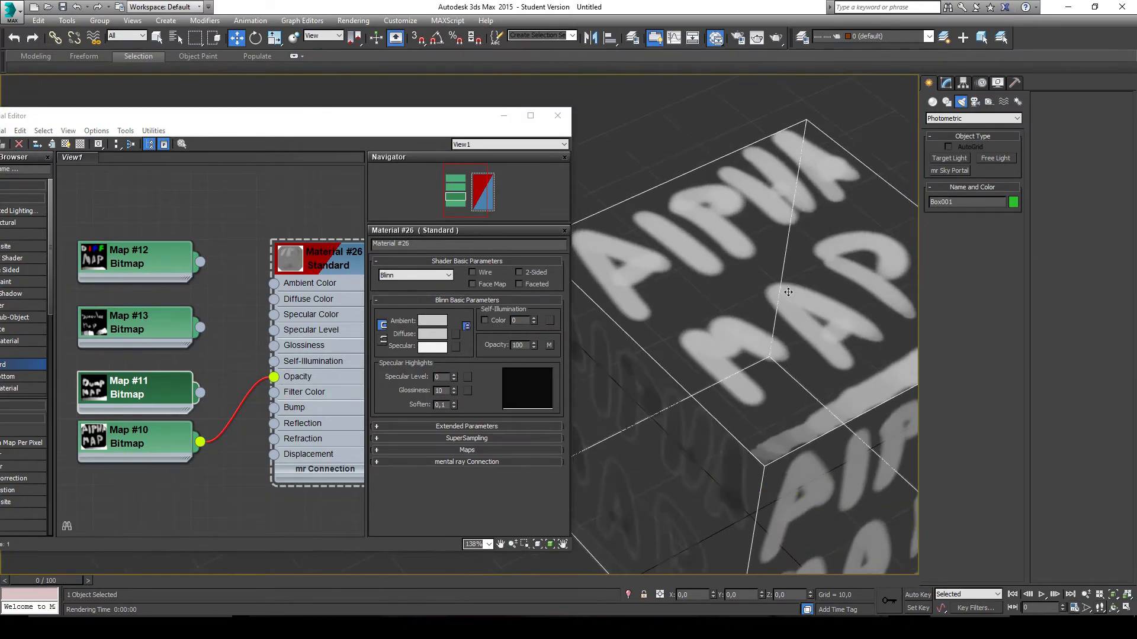
scroll(744, 330, "down", 5)
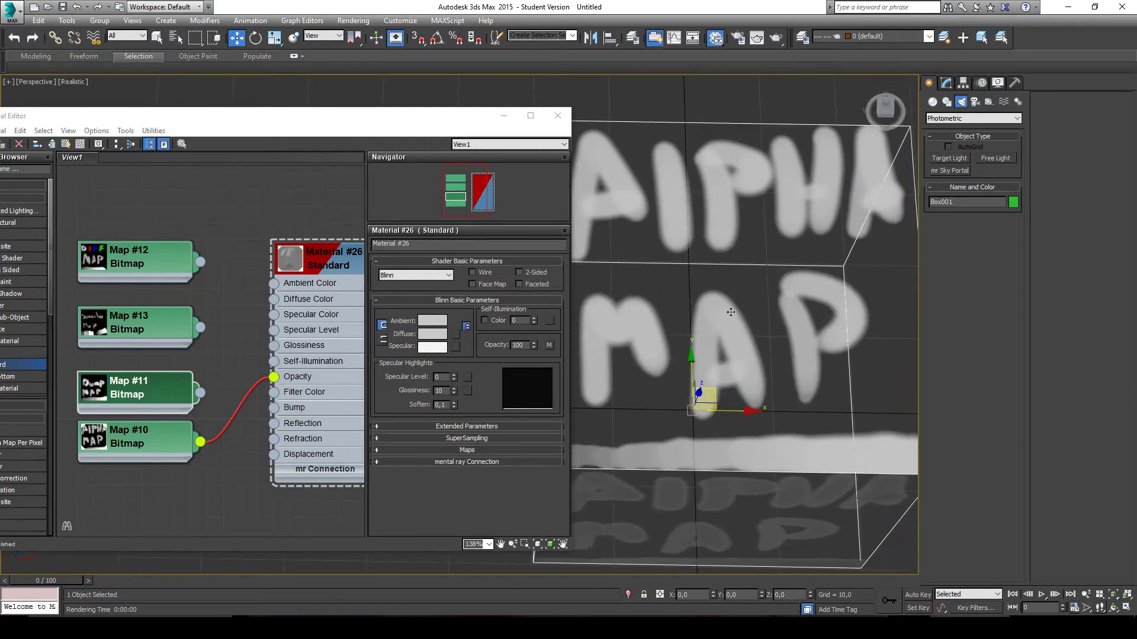
left_click_drag(714, 275, 728, 462)
scroll(796, 336, "up", 5)
scroll(695, 480, "down", 5)
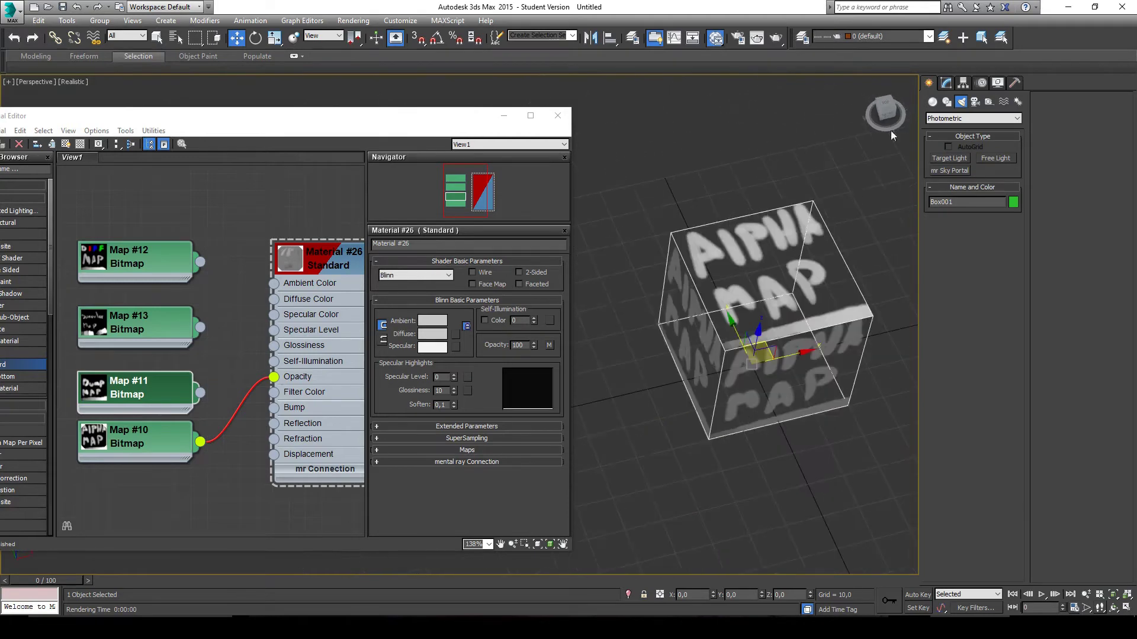
Create a plane about 91.4 long and 111.5 wide beneath the box and switch the perspective viewport to Shaded display.
left_click(932, 102)
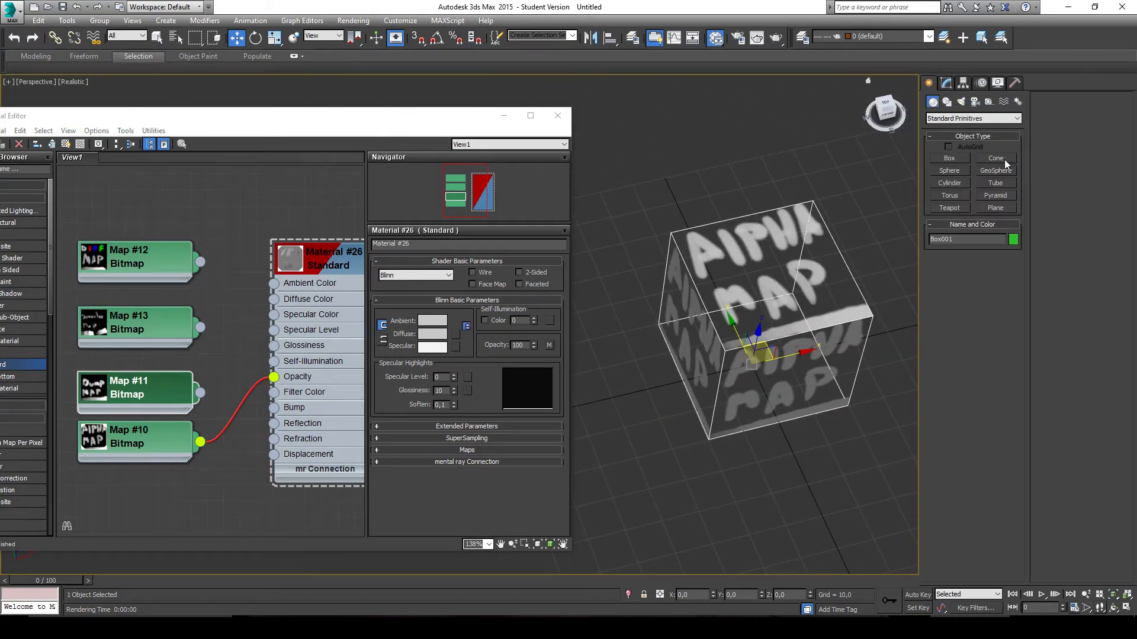
left_click(995, 208)
left_click_drag(770, 331, 804, 327)
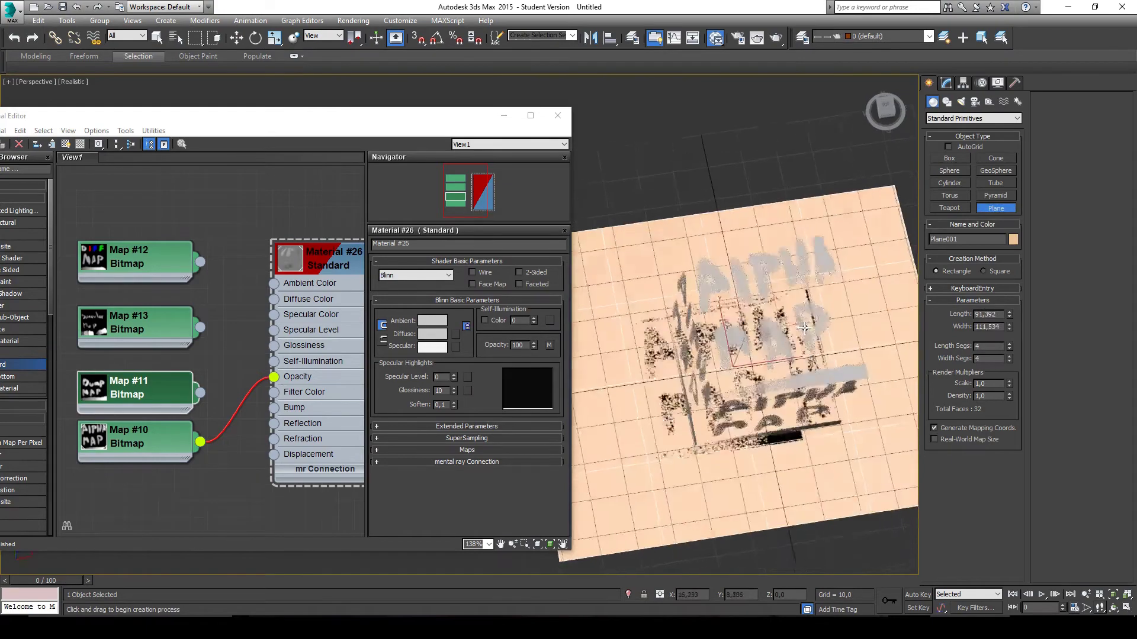
left_click(70, 83)
left_click(95, 108)
Examine the box's alpha lettering, its transparent areas and the shadows over the plane, along with the material's node connections.
scroll(717, 270, "up", 5)
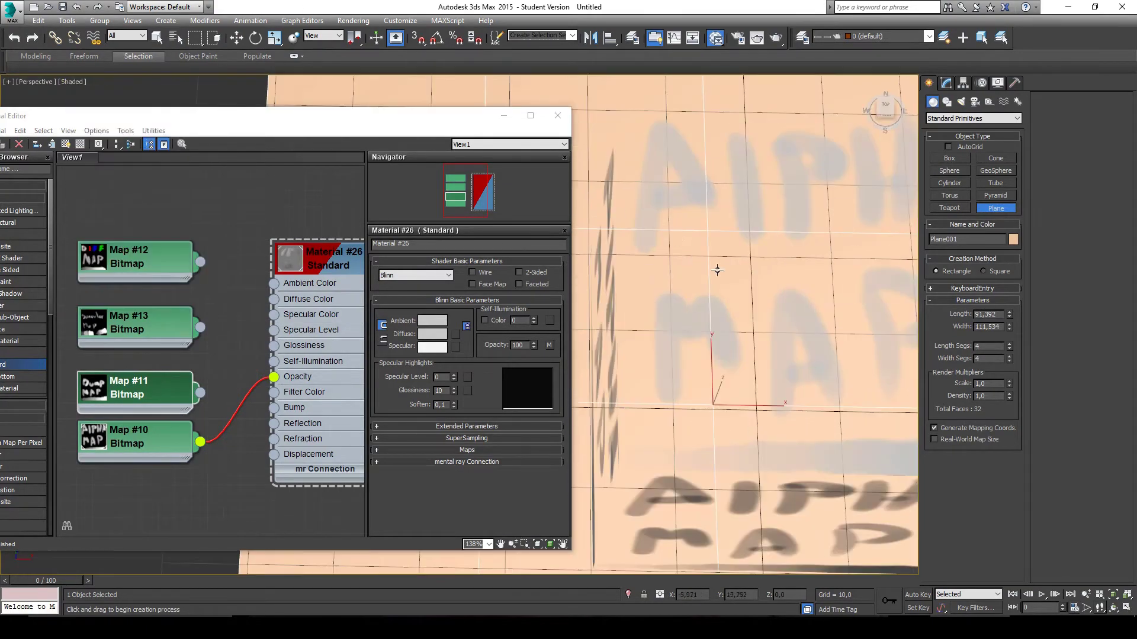
scroll(717, 270, "up", 4)
left_click_drag(736, 322, 787, 233)
scroll(831, 192, "down", 5)
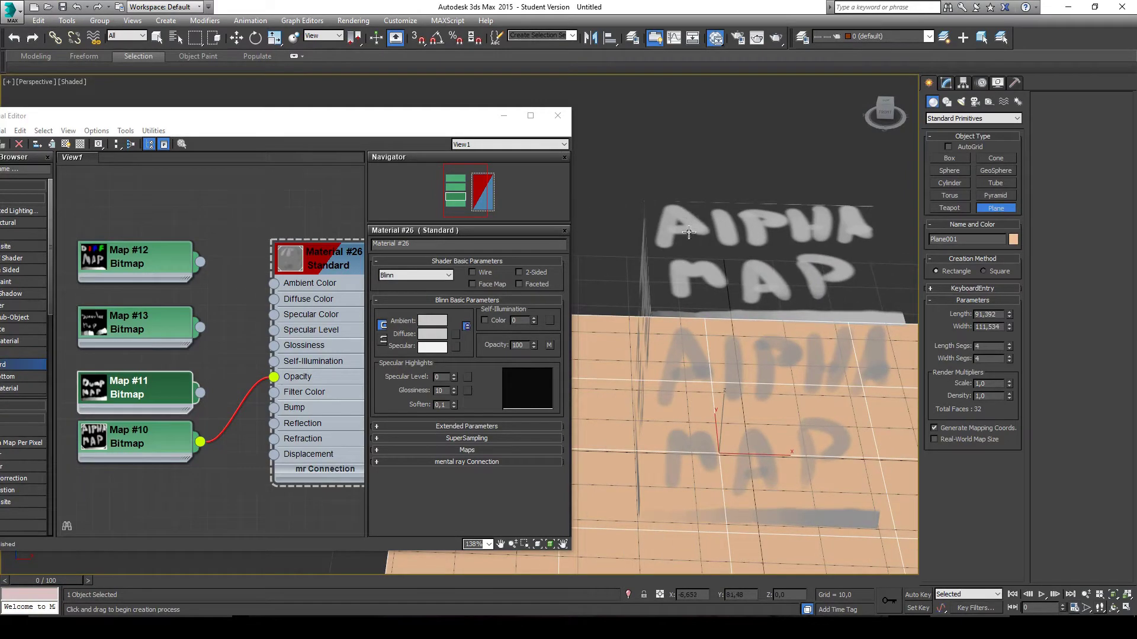
scroll(710, 242, "up", 5)
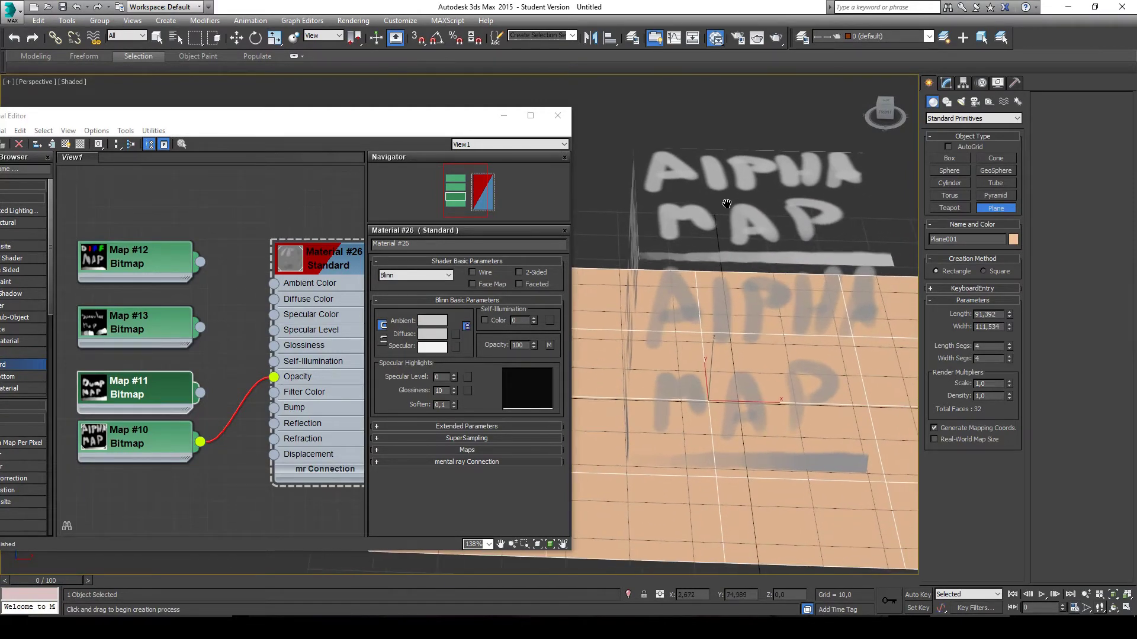
scroll(671, 249, "down", 3)
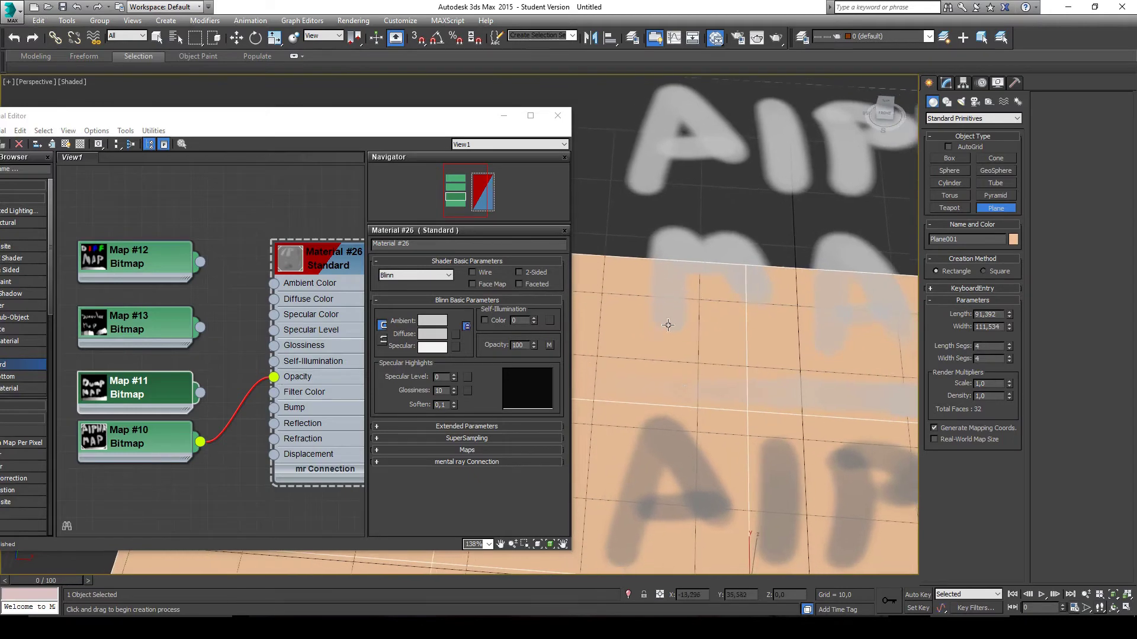
scroll(643, 382, "up", 2)
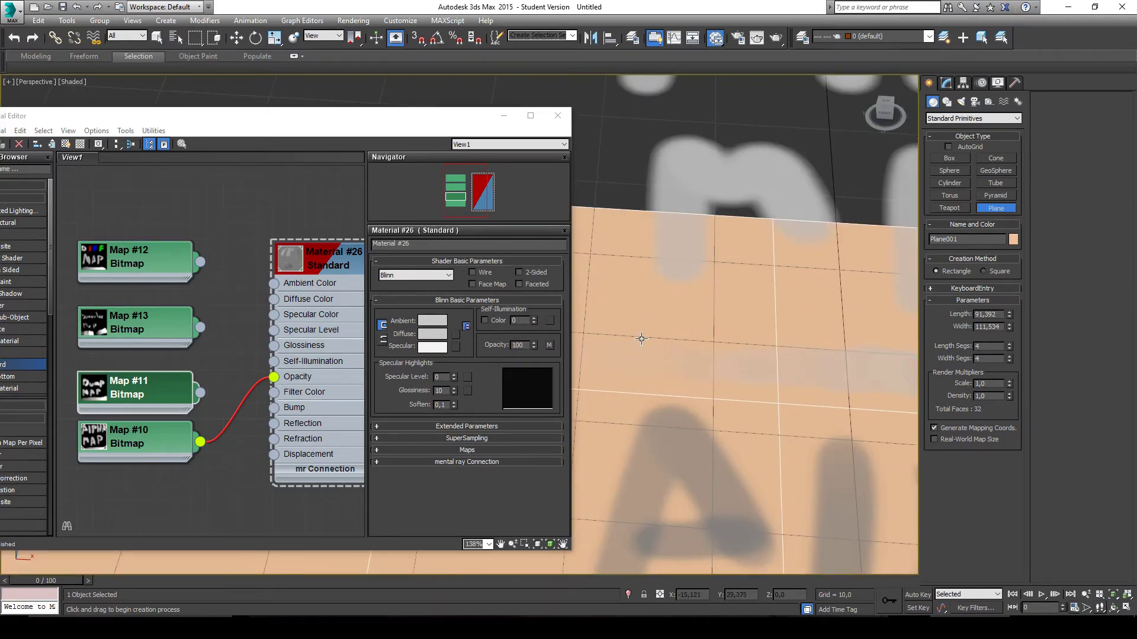
scroll(612, 338, "up", 2)
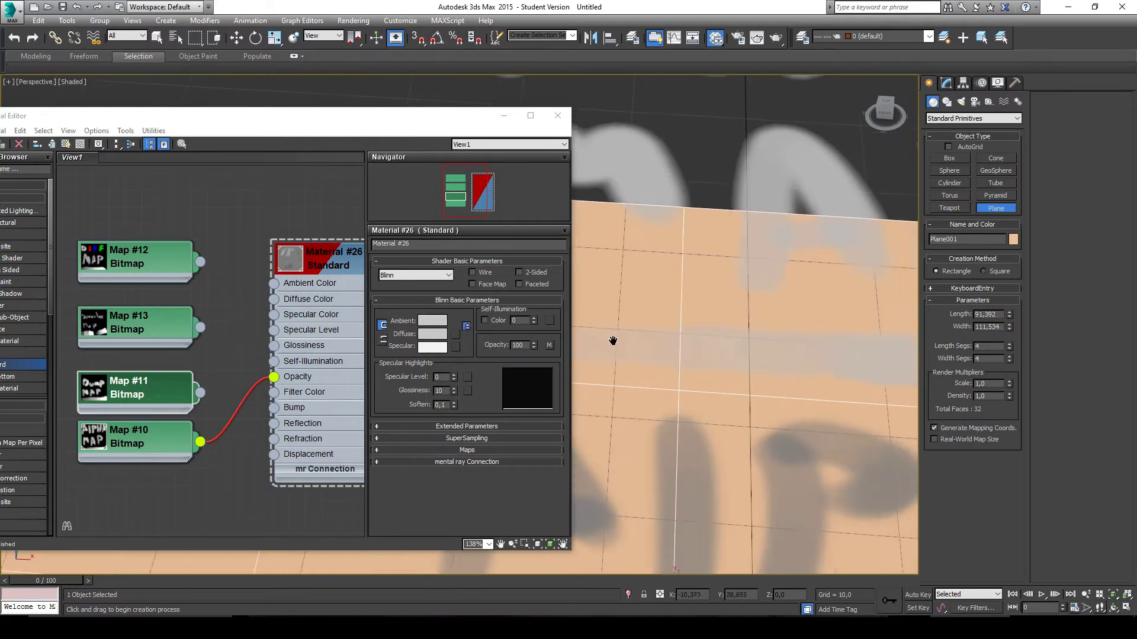
scroll(764, 333, "down", 3)
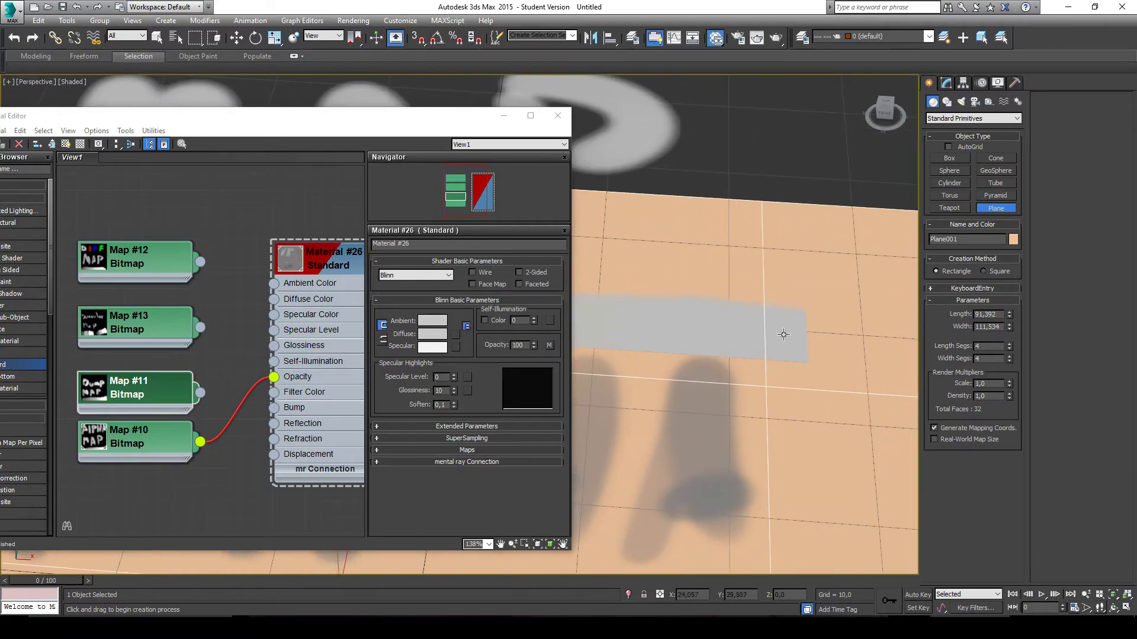
scroll(768, 335, "down", 2)
mouse_move(768, 336)
left_mouse_down()
mouse_move(710, 322)
mouse_move(804, 364)
mouse_move(764, 331)
left_mouse_up()
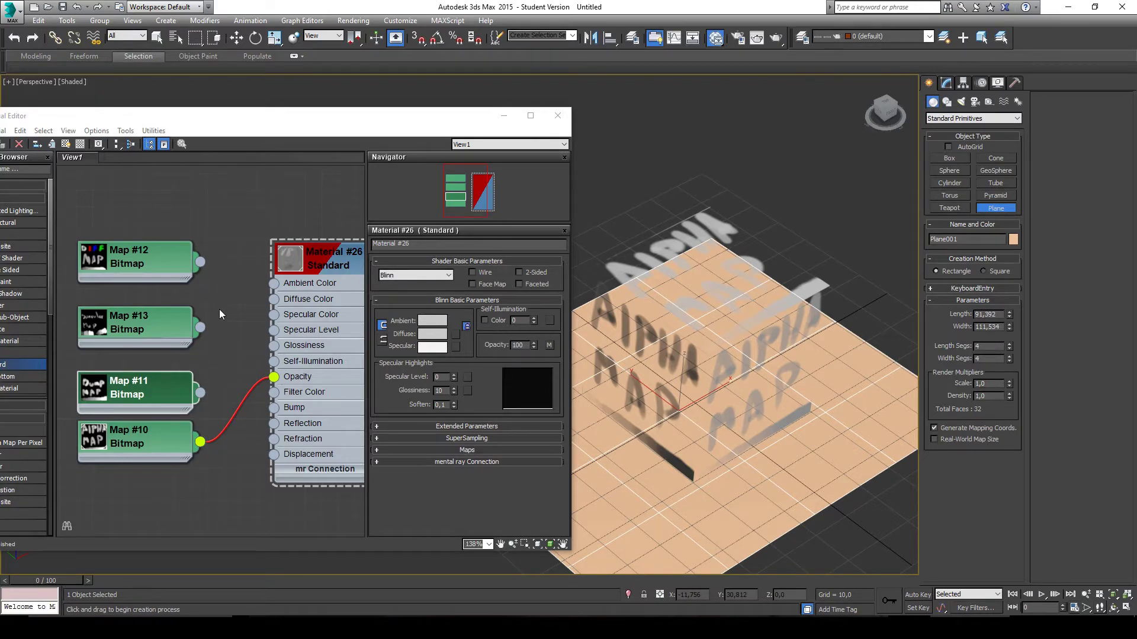
left_click_drag(334, 387, 352, 400)
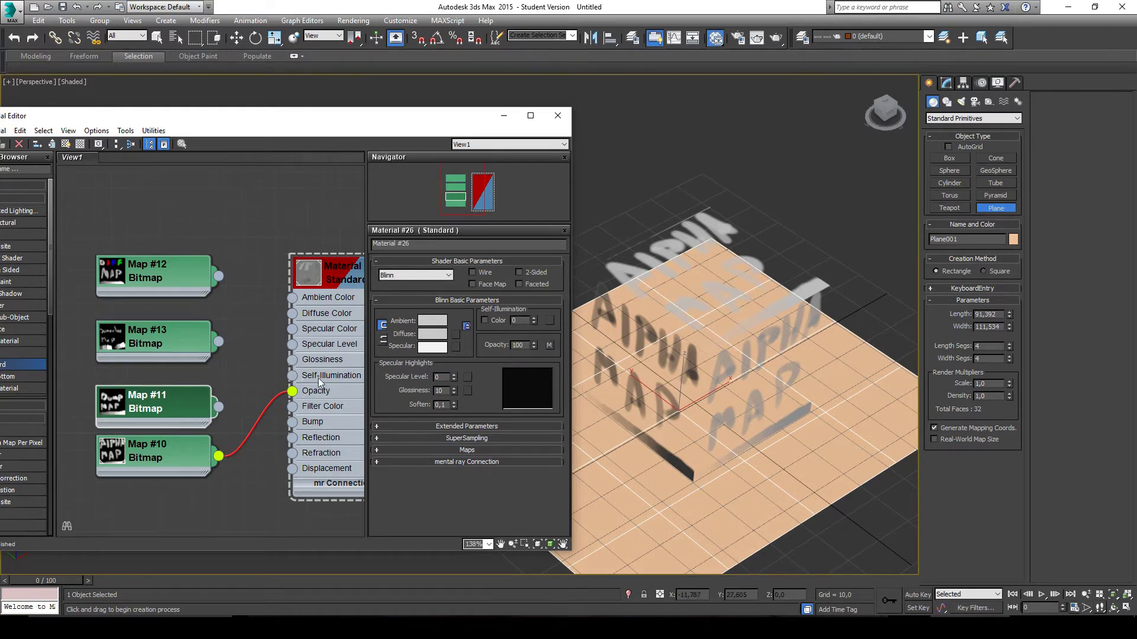
left_click_drag(320, 376, 240, 363)
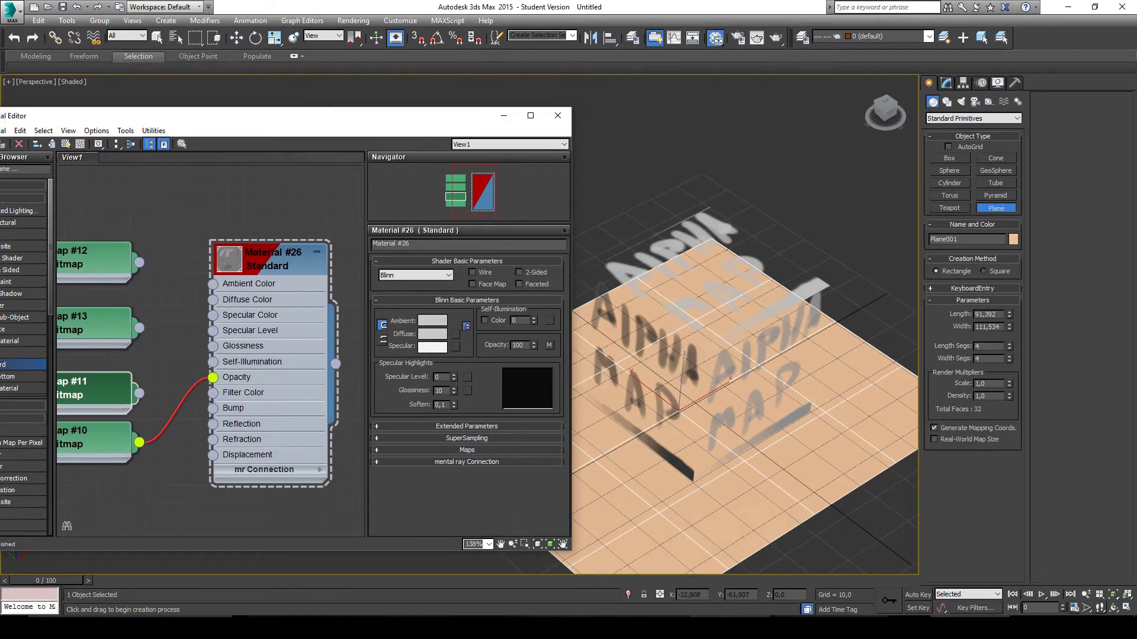
Switch to Photoshop and create a new 2048 by 2048 pixel RGB document with a white background.
left_click(730, 617)
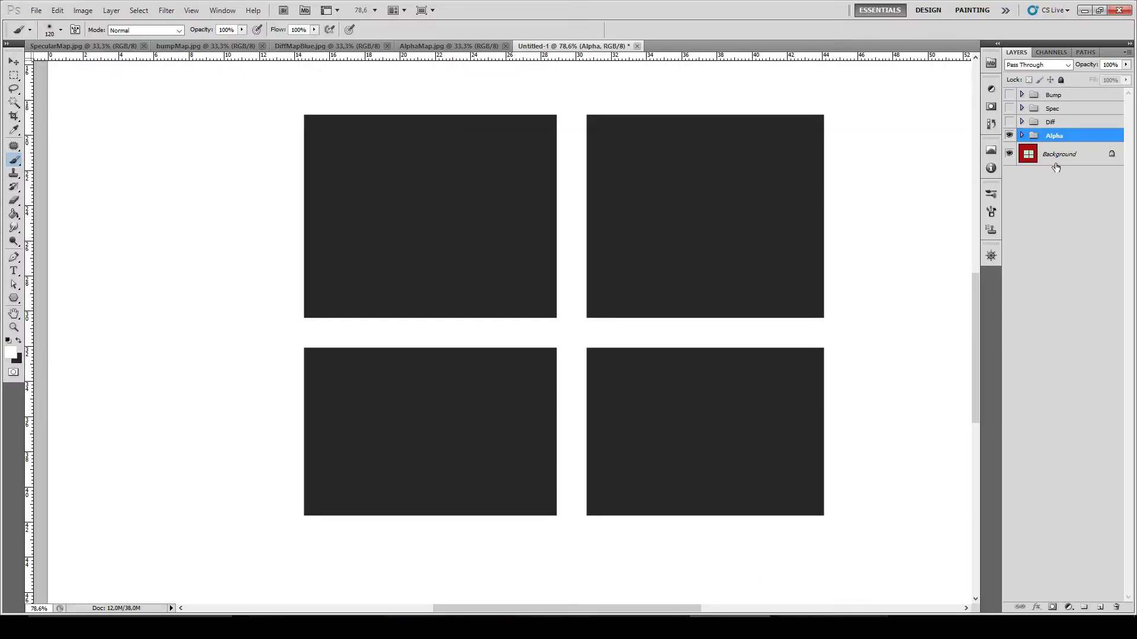
left_click(36, 10)
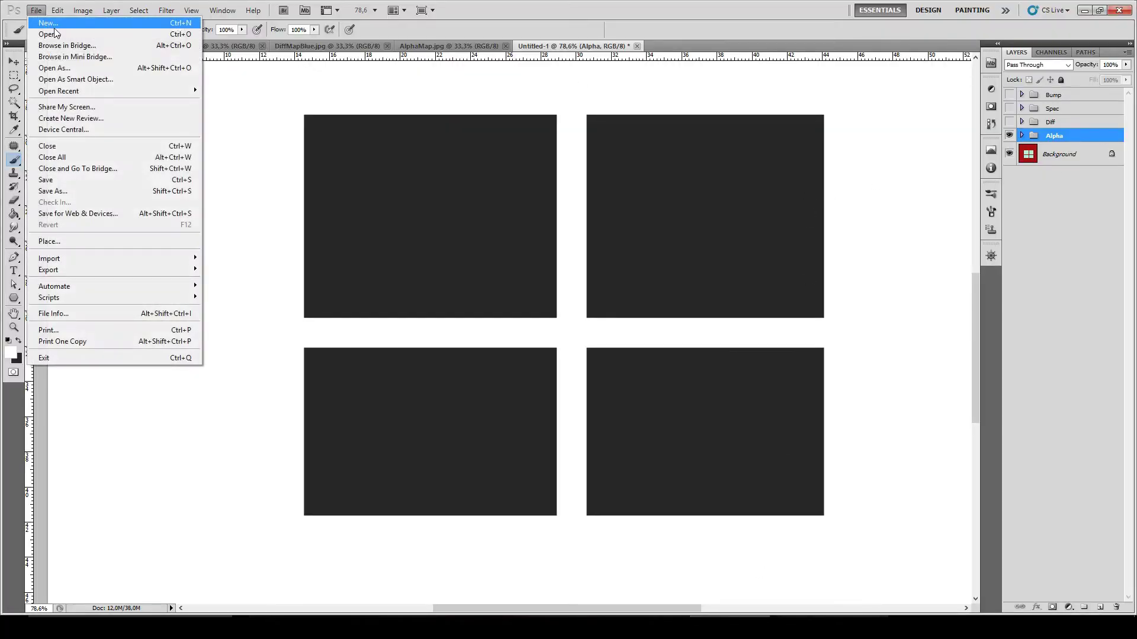
left_click(59, 24)
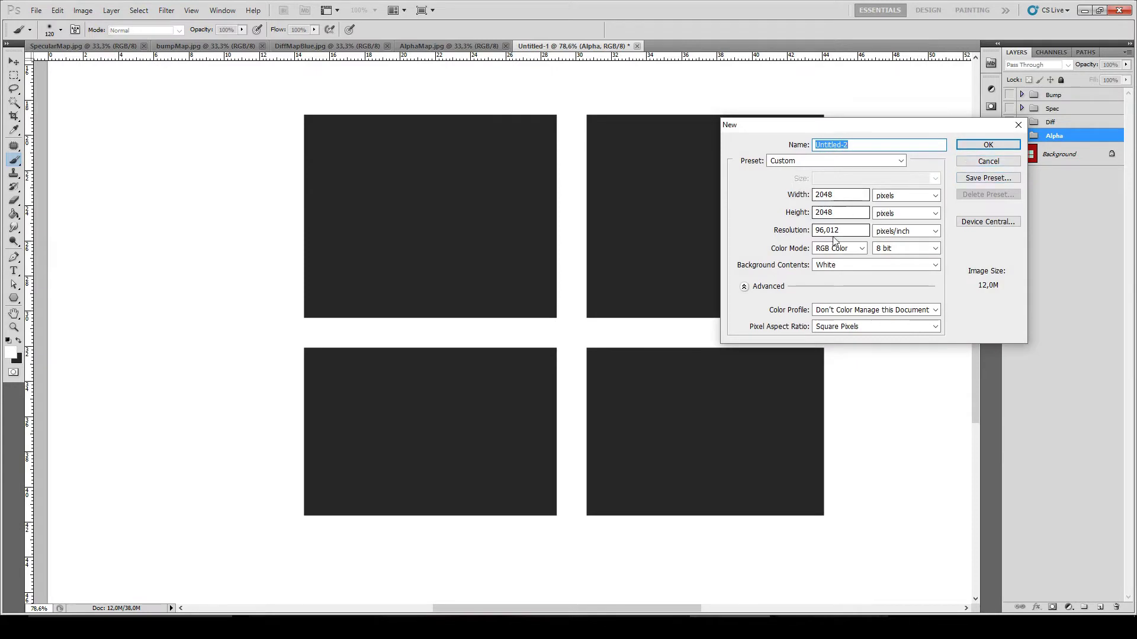
left_click(978, 152)
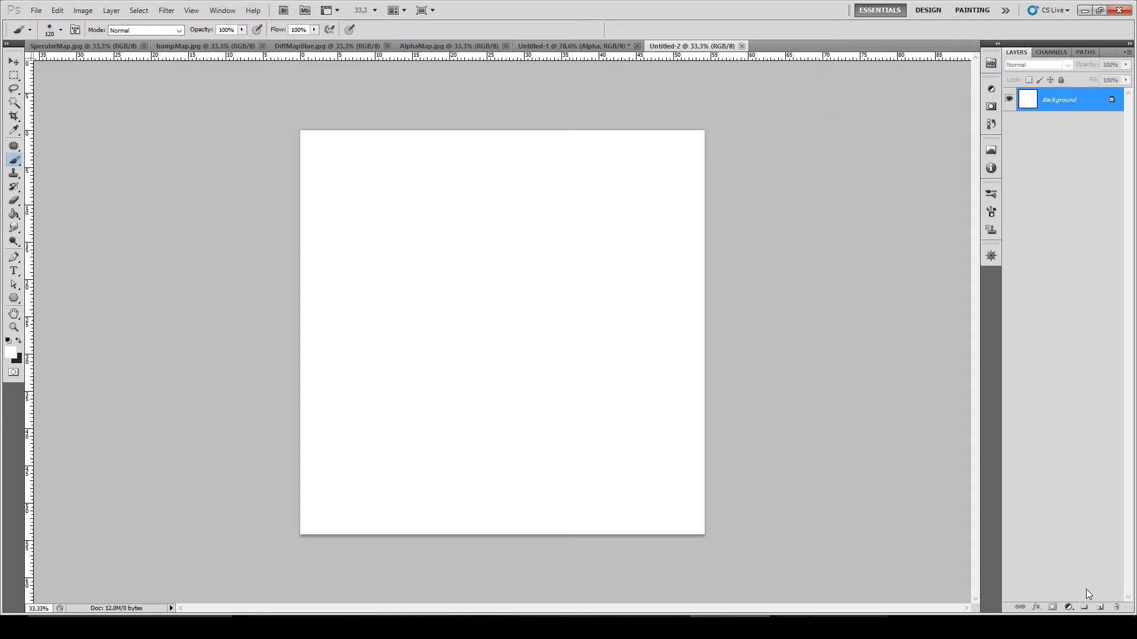
Create a layer group named Diff and add a new empty layer inside it.
left_click(1085, 608)
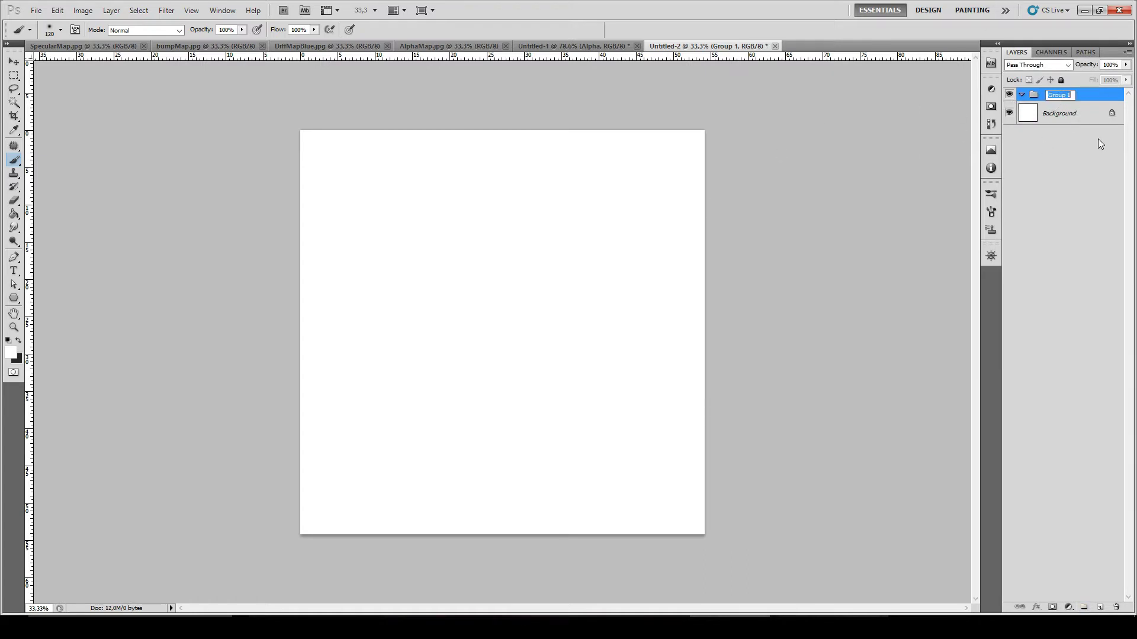
type("Diff")
key("Return")
left_click(1099, 608)
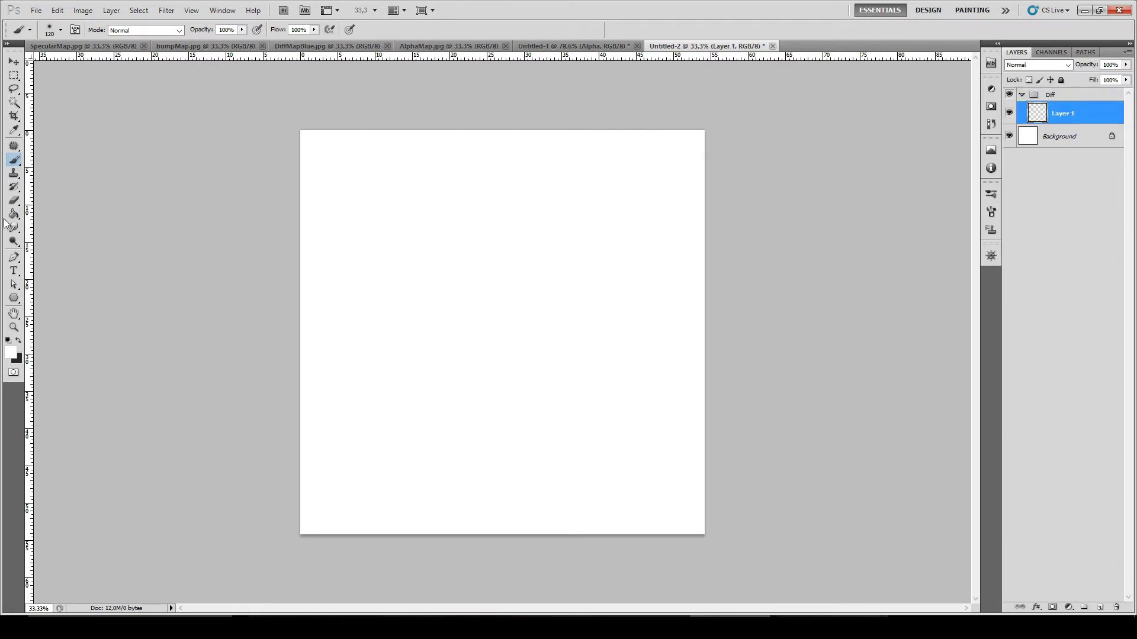
Set the foreground color to a dark golden orange for the Brush tool.
left_click(11, 353)
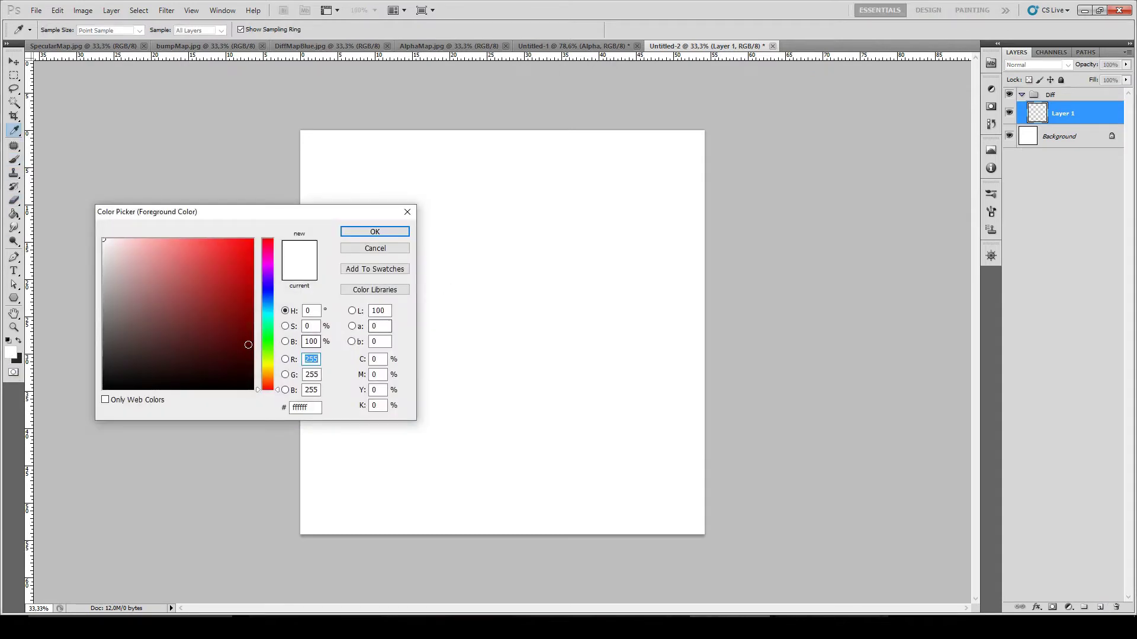
left_click(268, 382)
left_click_drag(267, 382, 268, 378)
left_click_drag(243, 279, 242, 290)
left_click(374, 231)
key("b")
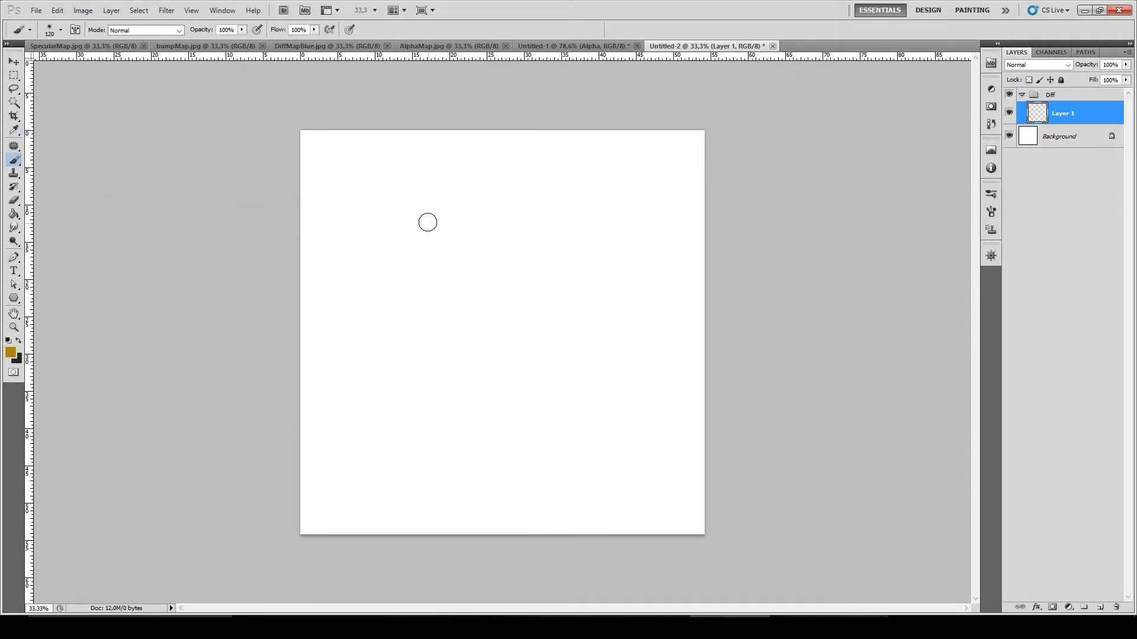
Try a soft 180 px brush stroke across the upper part of the canvas and undo it.
left_click(399, 204)
key("bracketright")
key("bracketright")
key("bracketright")
scroll(400, 210, "up", 2)
mouse_move(350, 172)
left_mouse_down()
mouse_move(597, 157)
mouse_move(512, 175)
left_mouse_up()
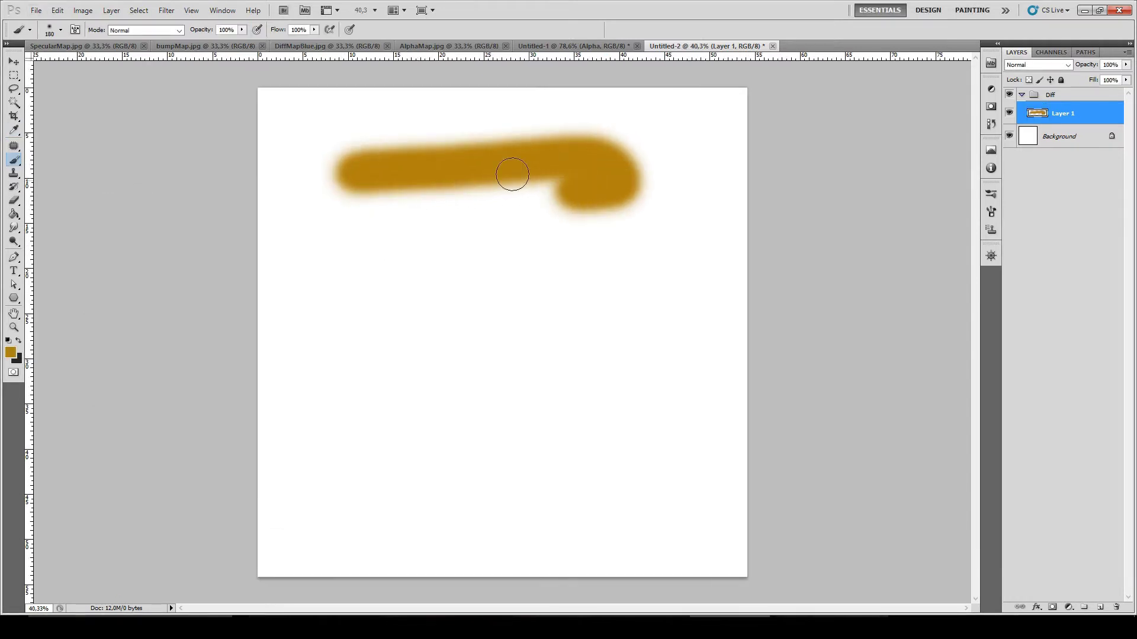
scroll(433, 117, "up", 4)
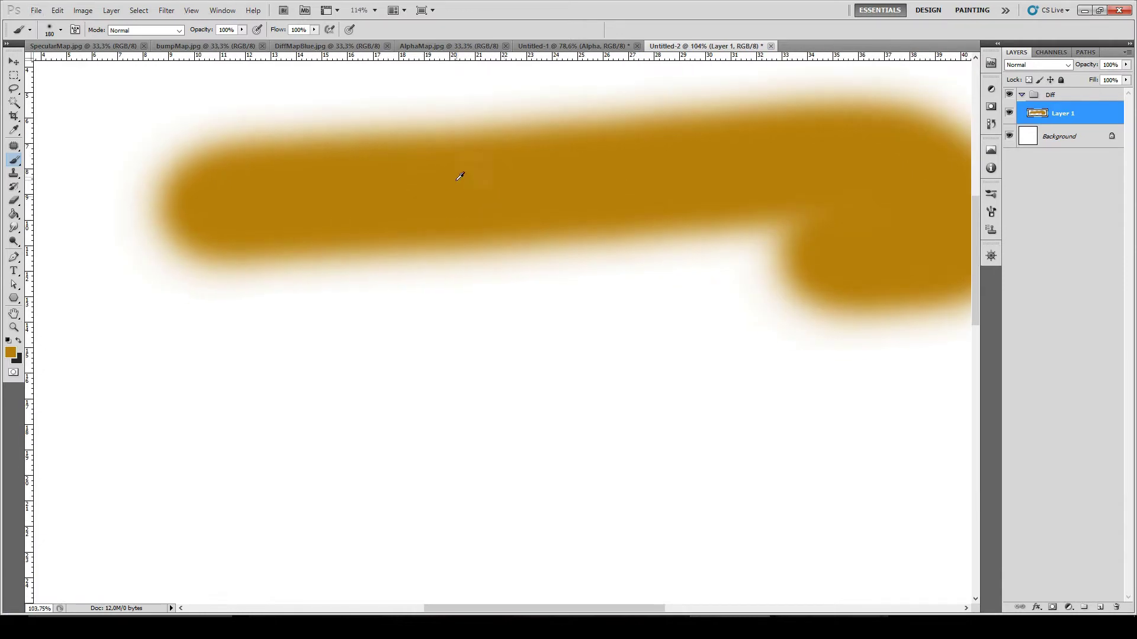
scroll(460, 176, "down", 4)
key("ctrl+z")
scroll(460, 165, "down", 1)
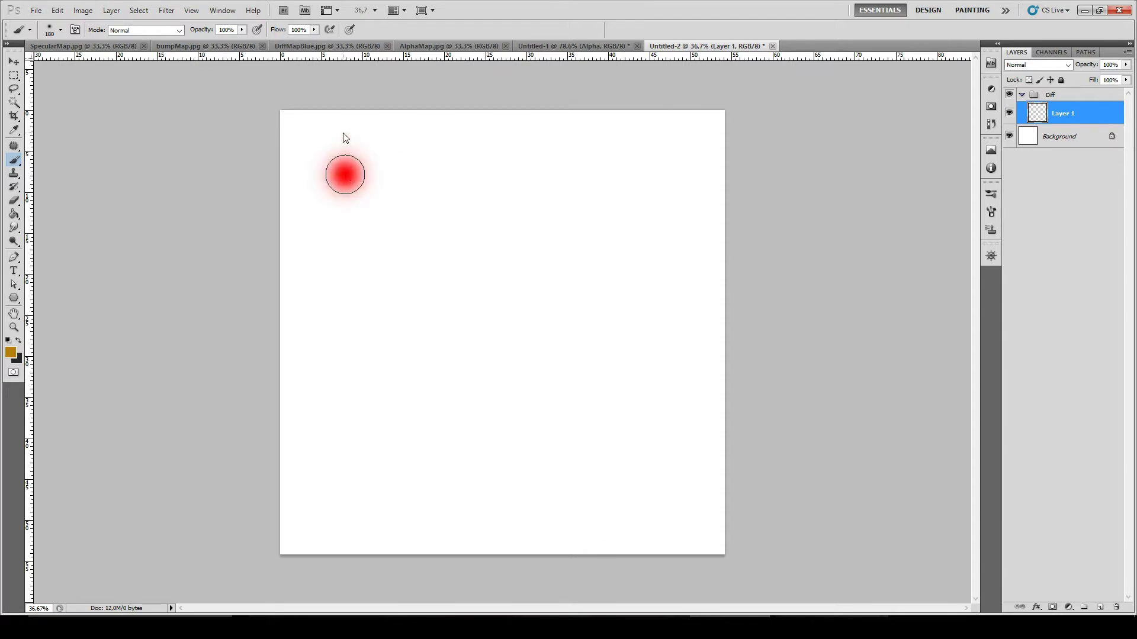
Set the brush size to 191 px and compare test strokes at 0% and full hardness, undoing both strokes.
mouse_move(354, 203)
left_mouse_down()
mouse_move(361, 261)
mouse_move(343, 98)
mouse_move(353, 363)
mouse_move(338, 106)
mouse_move(366, 345)
mouse_move(378, 136)
mouse_move(373, 328)
mouse_move(385, 327)
mouse_move(388, 448)
left_mouse_up()
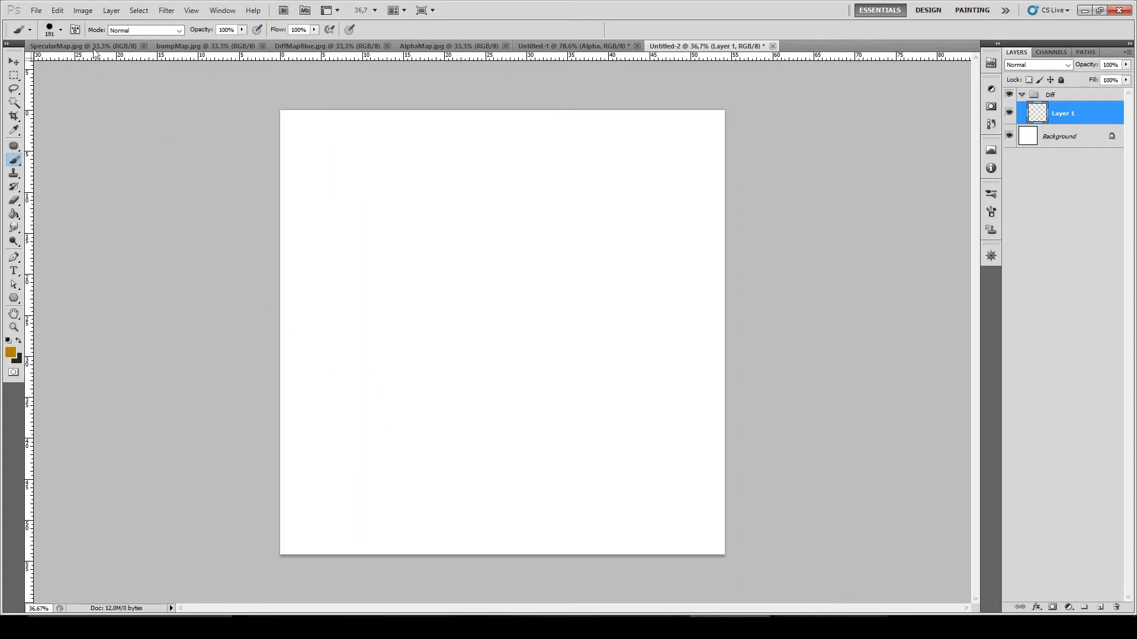
left_click(61, 32)
left_click_drag(134, 87, 20, 87)
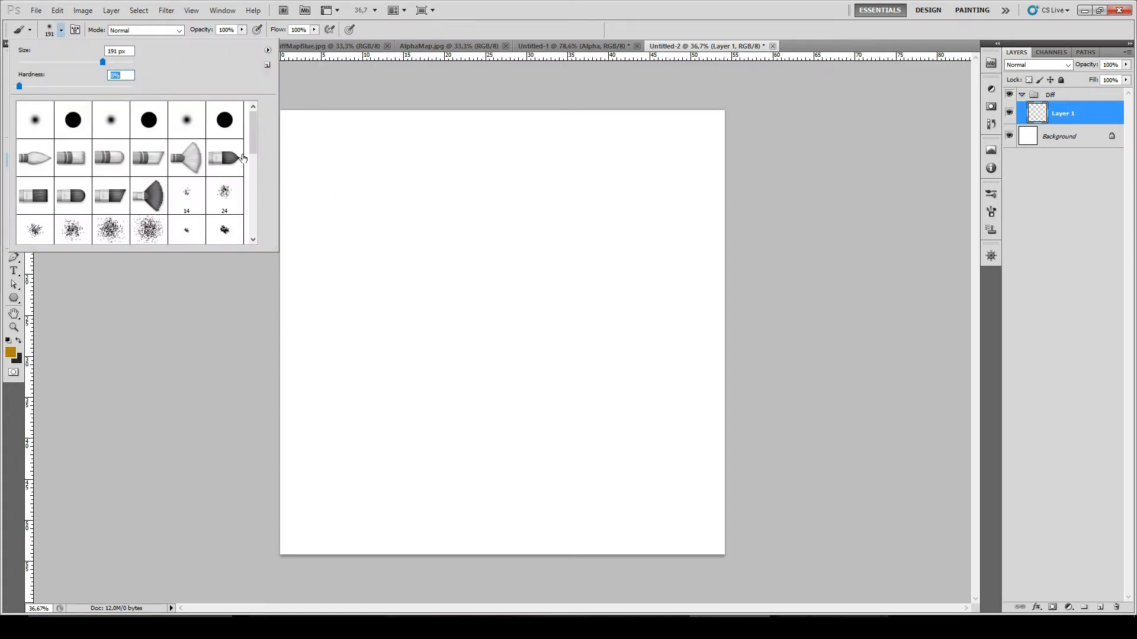
mouse_move(341, 148)
left_mouse_down()
mouse_move(491, 203)
mouse_move(622, 213)
left_mouse_up()
left_click(61, 30)
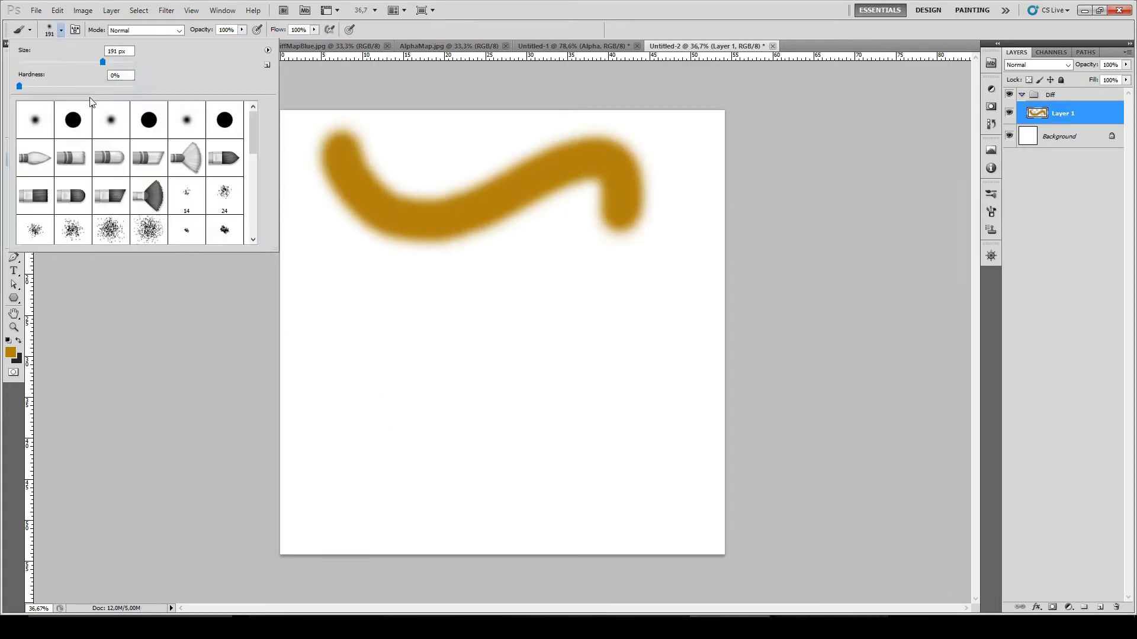
left_click_drag(33, 87, 136, 87)
mouse_move(301, 243)
left_mouse_down()
mouse_move(329, 280)
mouse_move(724, 358)
left_mouse_up()
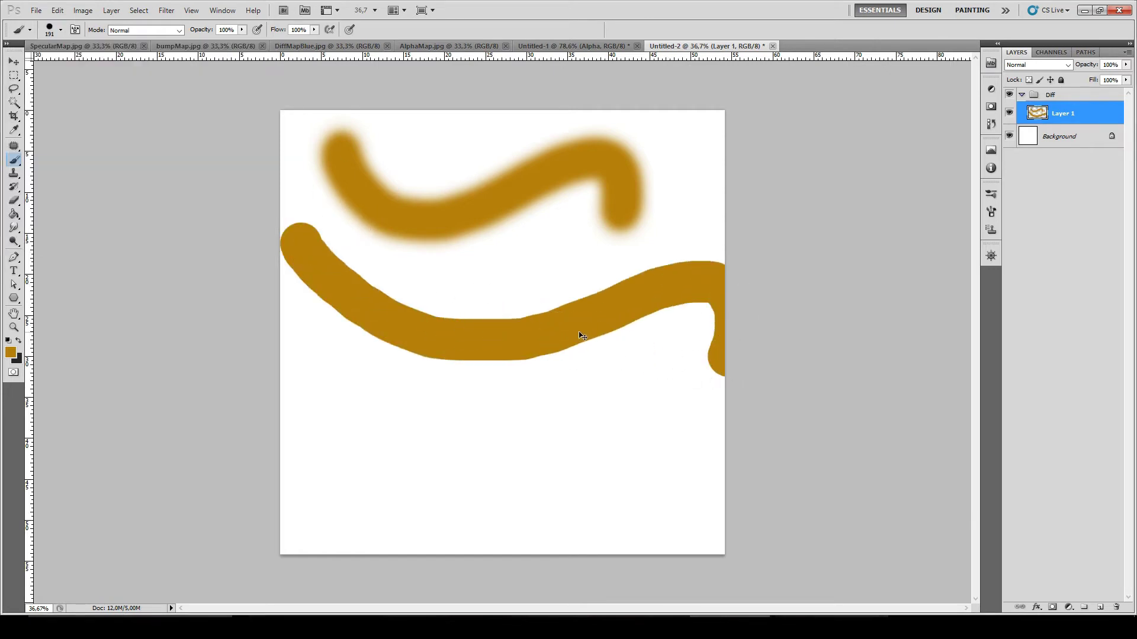
key("ctrl+alt+z")
key("ctrl+alt+z")
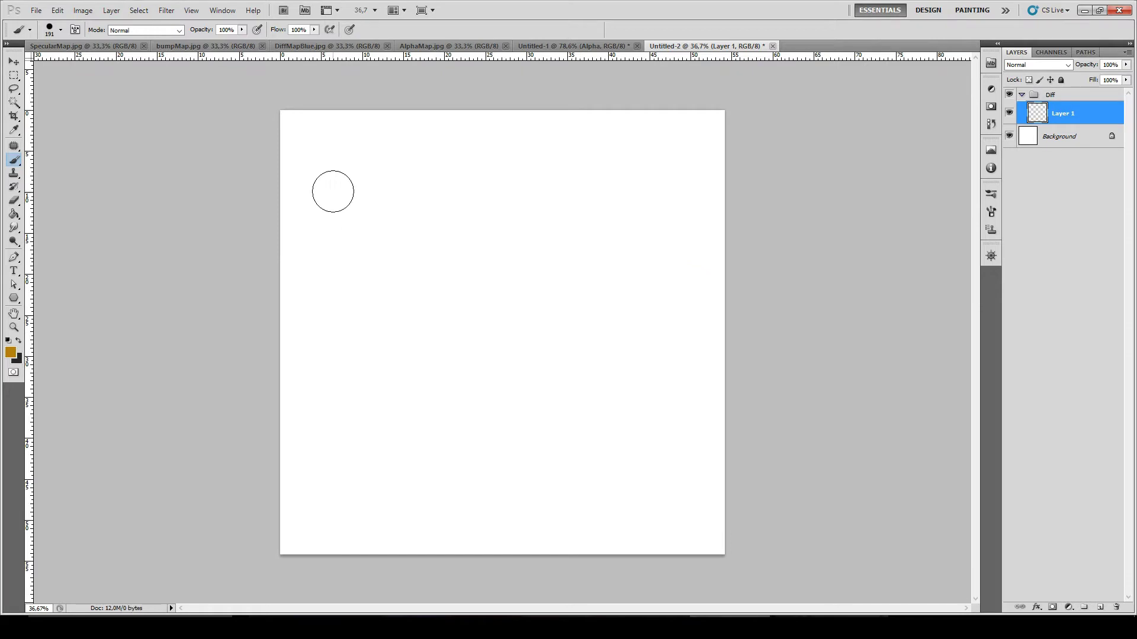
Paint a golden-orange window frame on Layer 1 from two long horizontal bars joined by two vertical posts.
left_click_drag(332, 191, 677, 180)
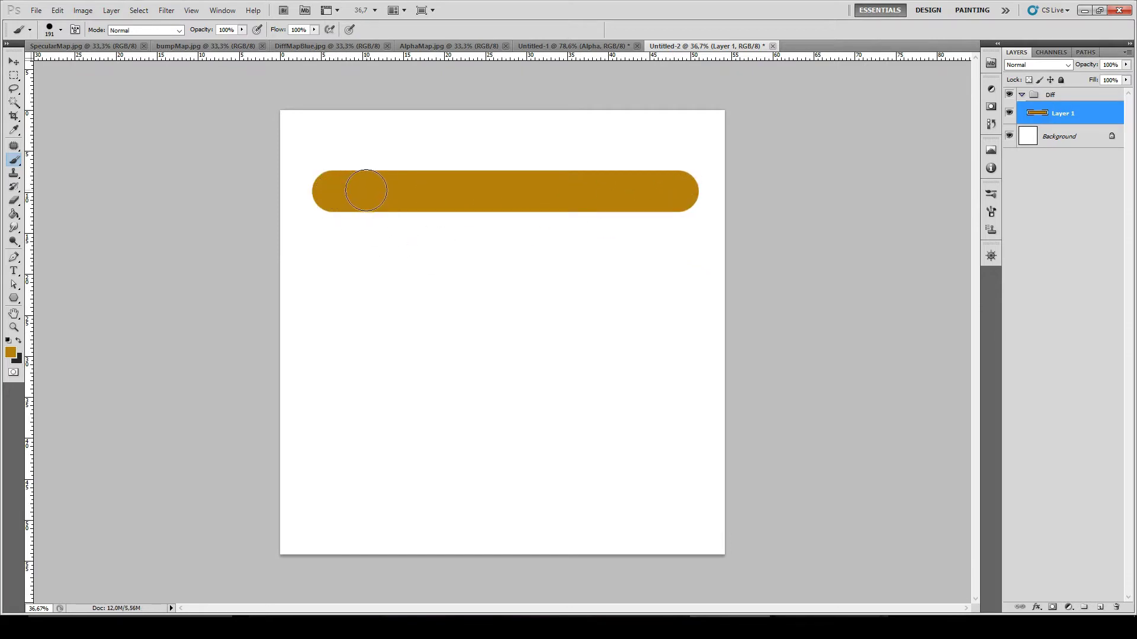
left_click_drag(366, 193, 367, 425)
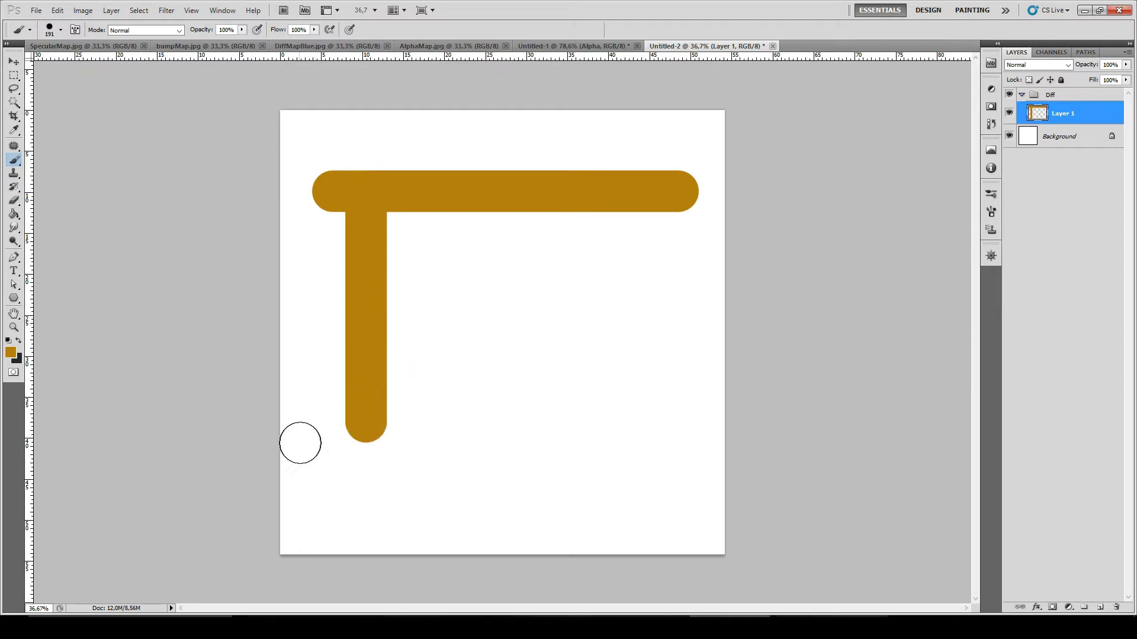
left_click_drag(317, 452, 693, 450)
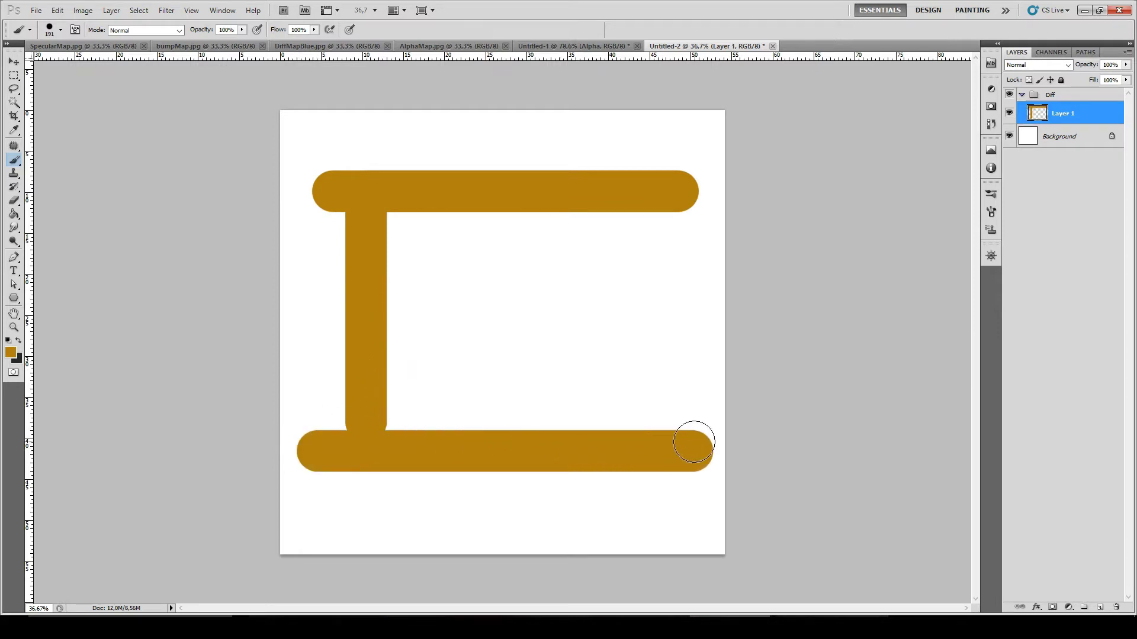
mouse_move(639, 200)
left_mouse_down()
mouse_move(647, 343)
mouse_move(632, 437)
left_mouse_up()
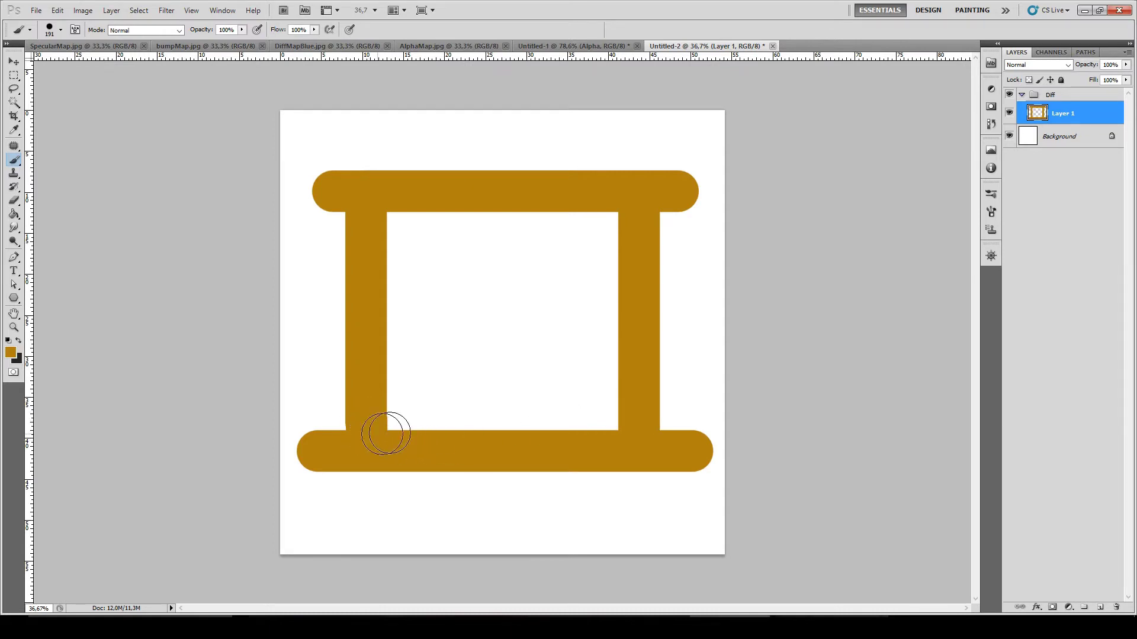
Add a new layer above the frame and prepare an 86 px brush with light gray e1e1e1 as foreground color.
scroll(576, 304, "up", 1)
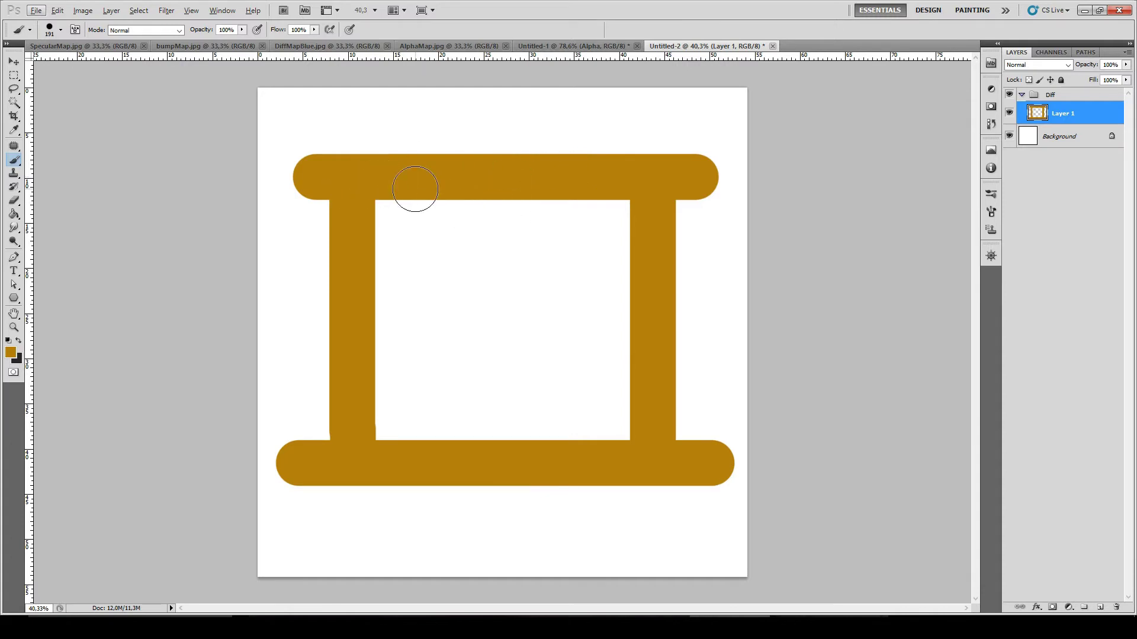
left_click(1099, 607)
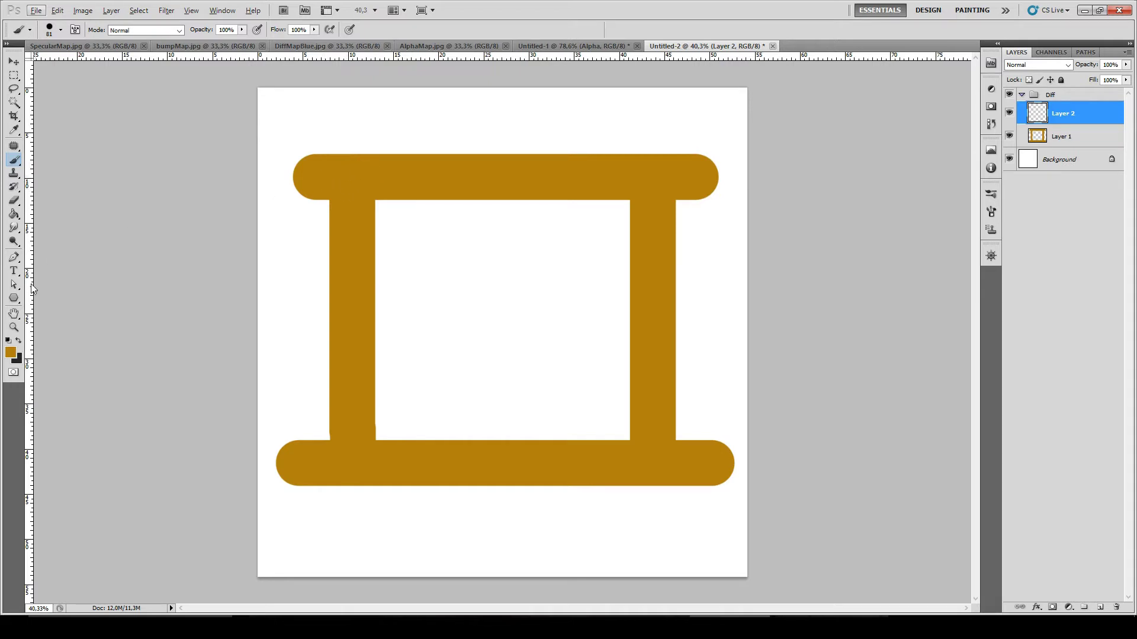
left_click(353, 198, "alt")
left_click_drag(328, 182, 334, 187, "alt")
mouse_move(347, 175)
left_mouse_down()
mouse_move(355, 184)
mouse_move(342, 185)
left_mouse_up()
key("alt")
left_click(9, 352)
left_click_drag(121, 257, 93, 257)
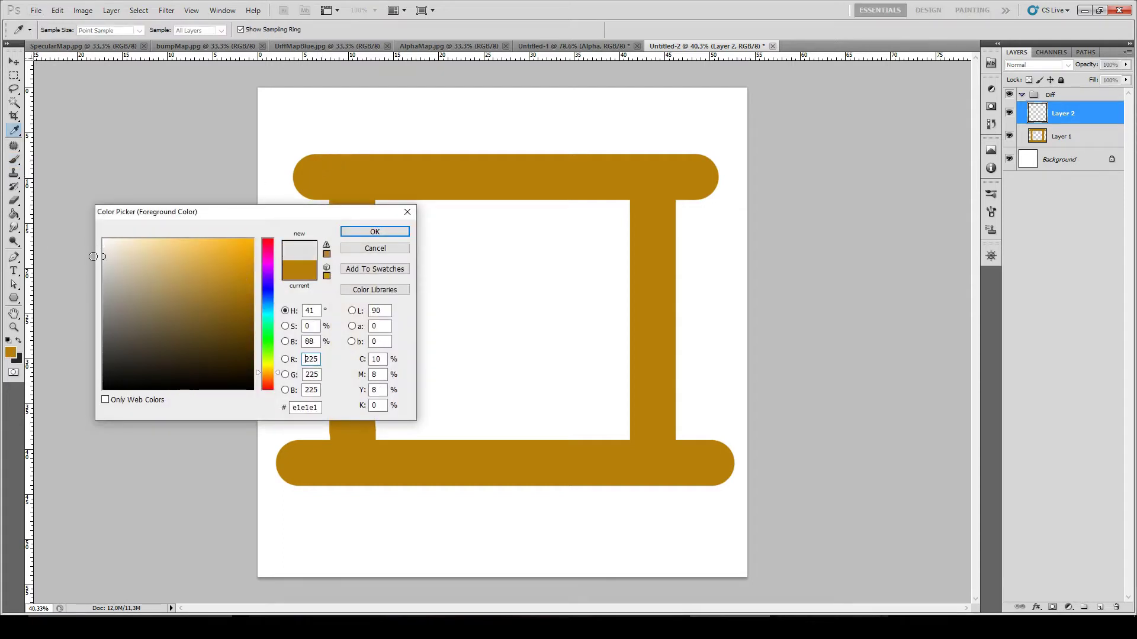
left_click(374, 231)
key("b")
Paint five light gray bolt dots spaced along the frame's upper bar.
left_click(323, 178)
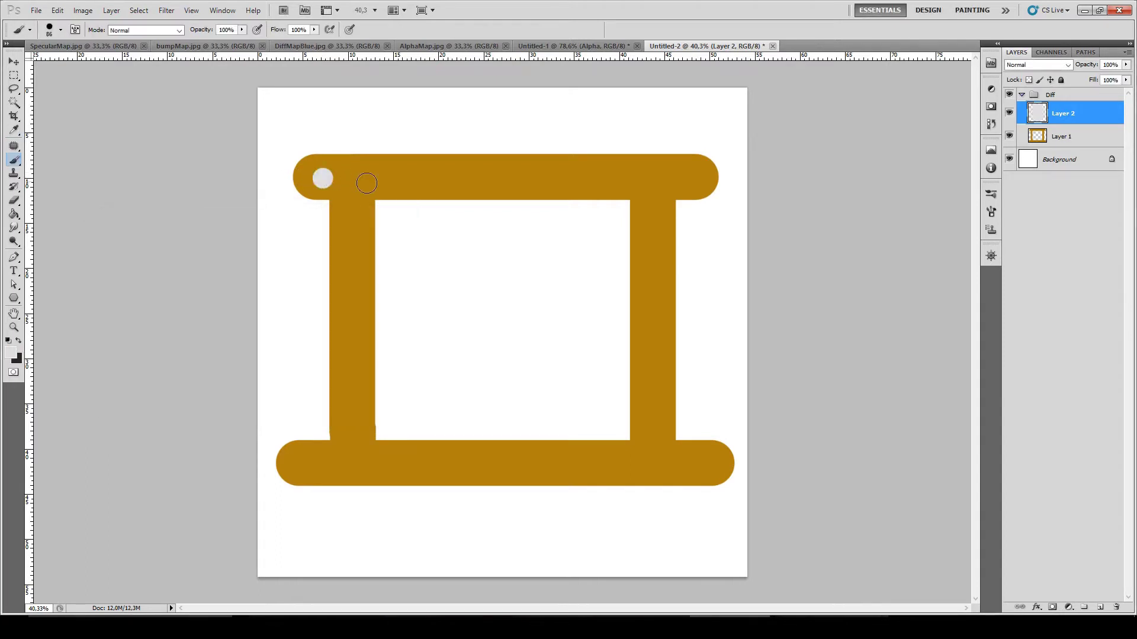
left_click(377, 177)
left_click(480, 177)
left_click(586, 175)
left_click(687, 174)
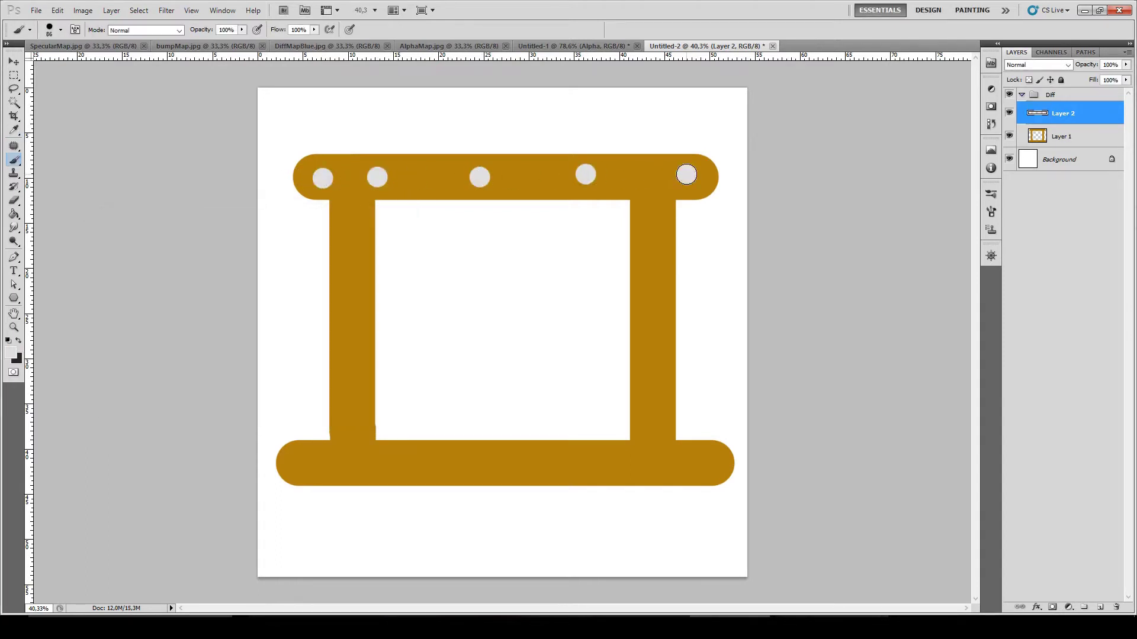
Paint seven light gray bolt dots spaced along the frame's lower bar.
left_click(297, 460)
left_click(348, 464)
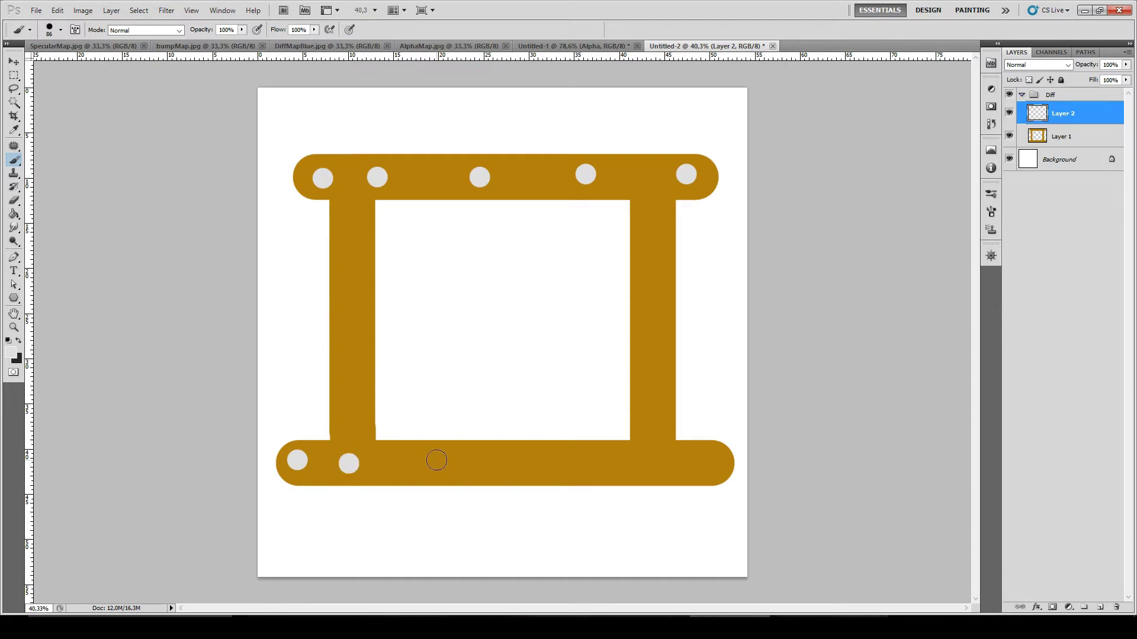
left_click(436, 460)
left_click(513, 461)
left_click(585, 460)
left_click(638, 462)
left_click(698, 461)
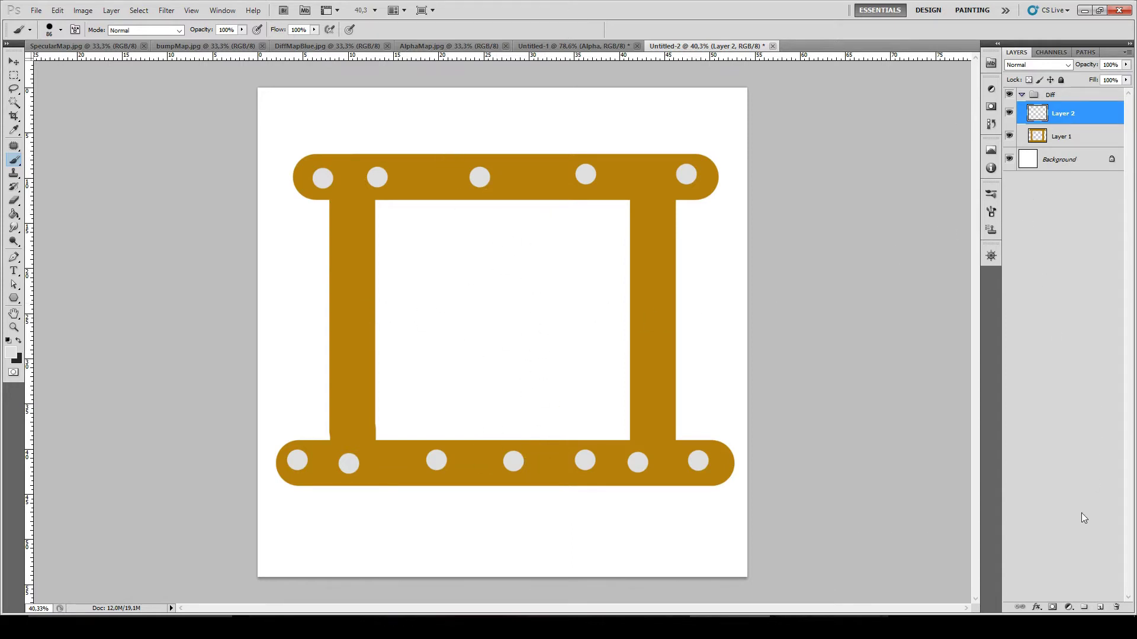
Select everything outside Layer 1's painted frame and paint a light gray window cross inside the opening with a 71 px brush.
left_click(1040, 143, "ctrl")
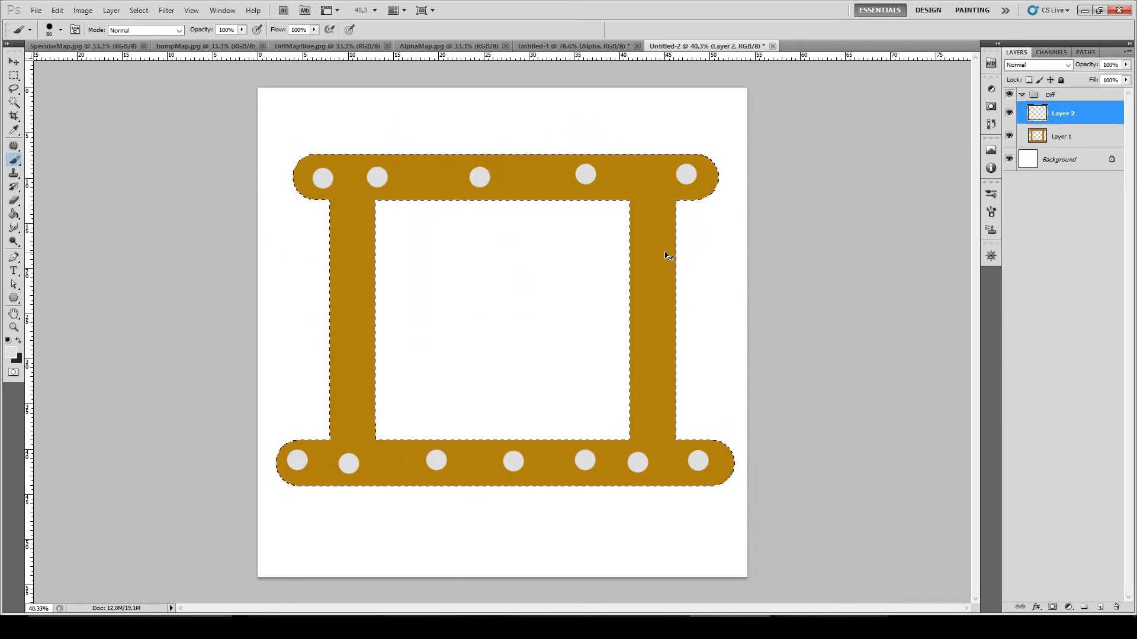
key("ctrl+shift+i")
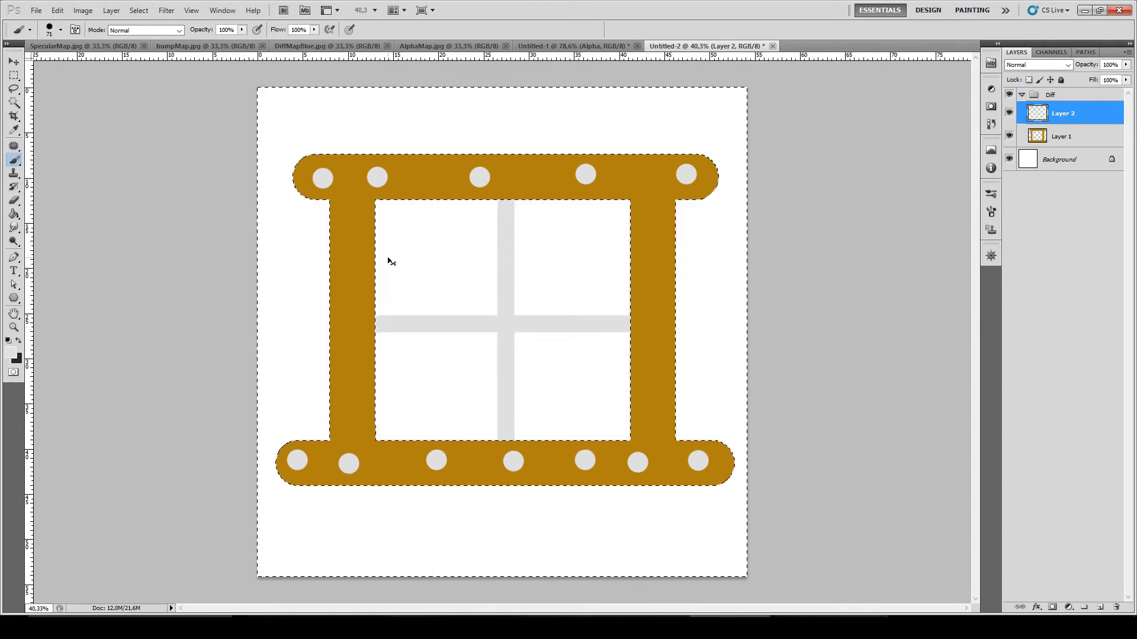
Set the foreground color to a pale green for the Paint Bucket tool.
left_click(16, 216)
left_click(11, 353)
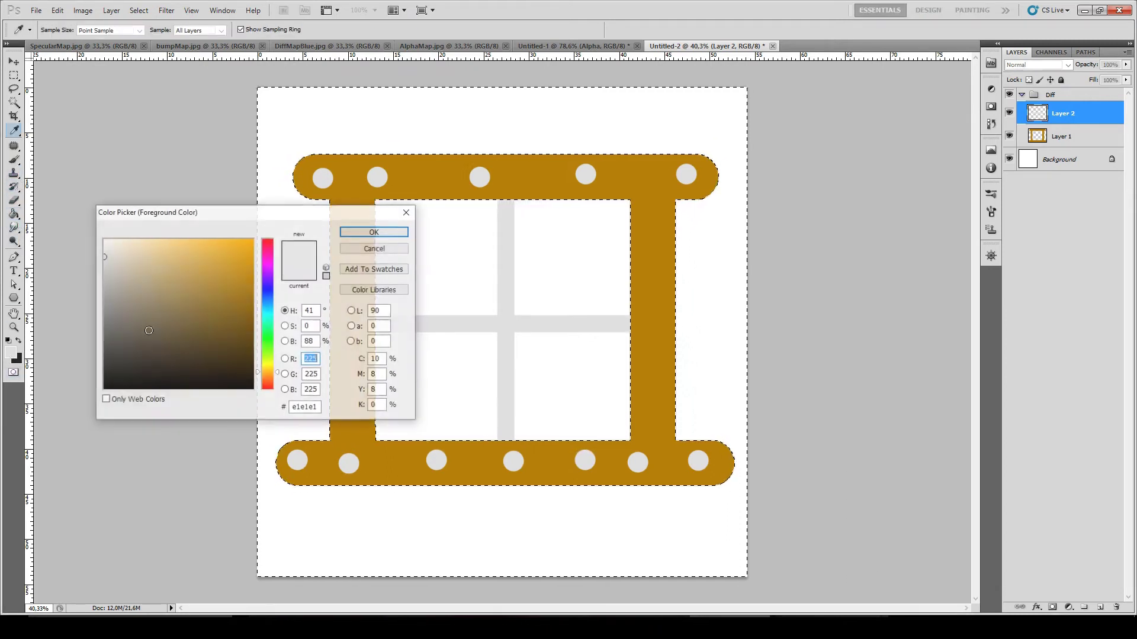
left_click_drag(266, 346, 269, 332)
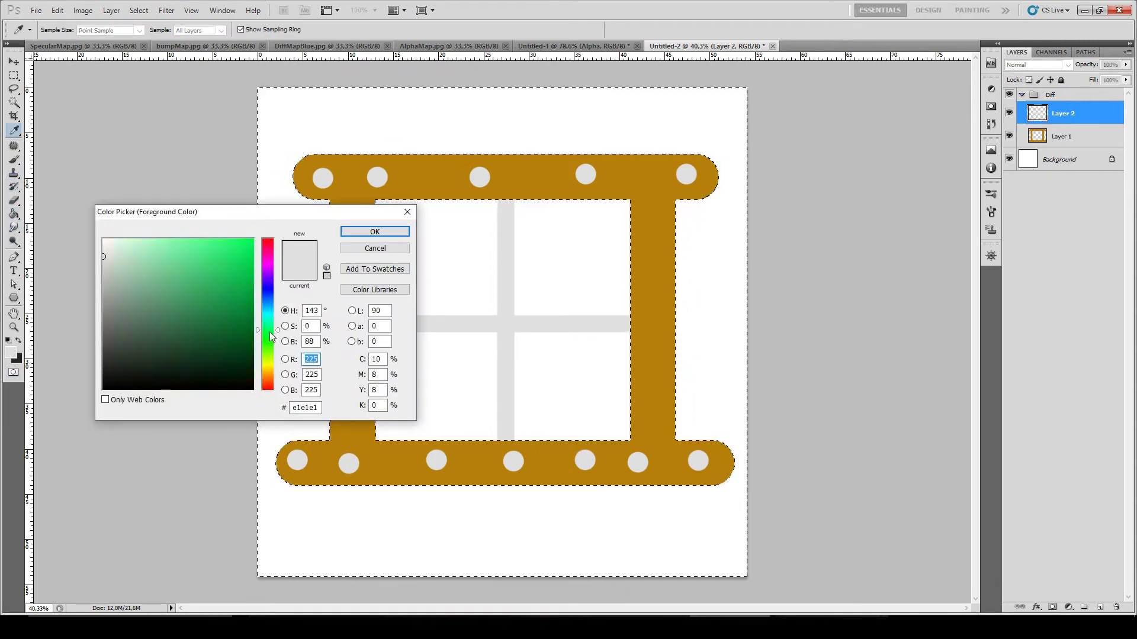
left_click_drag(158, 241, 167, 243)
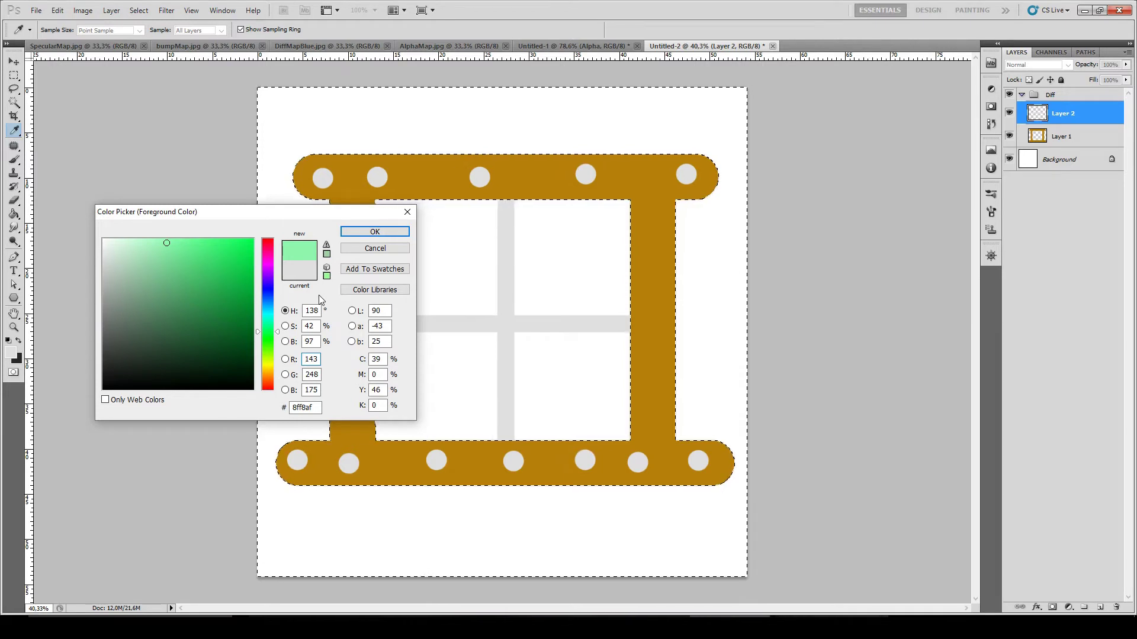
left_click(279, 332)
left_click_drag(282, 337, 284, 341)
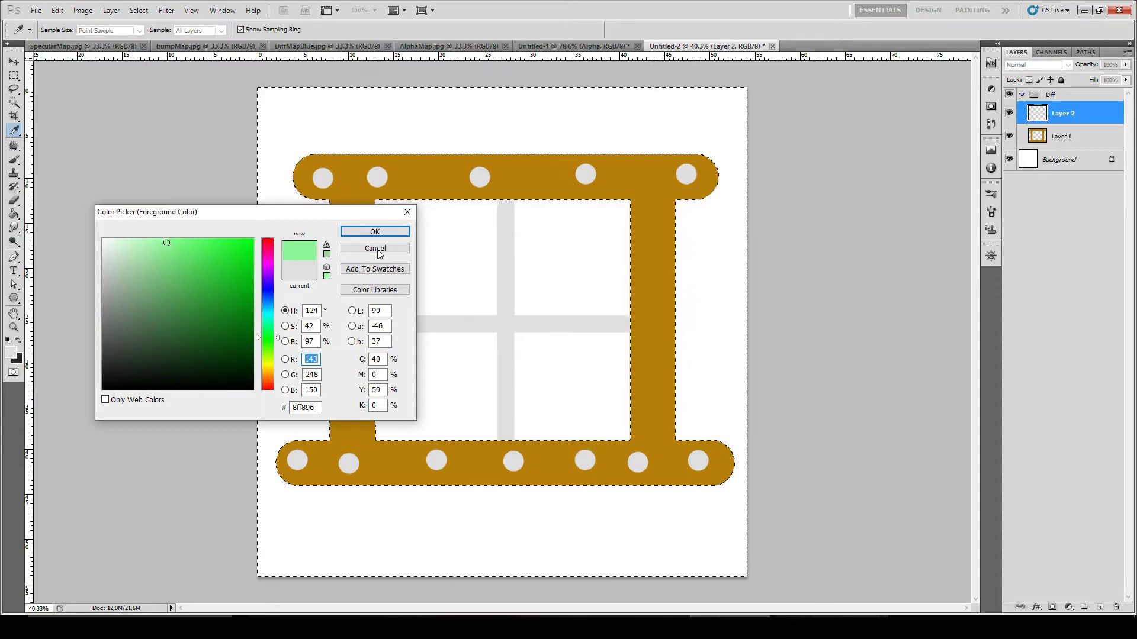
mouse_move(143, 249)
left_mouse_down()
mouse_move(150, 257)
mouse_move(138, 250)
left_mouse_up()
key("g")
left_click(374, 231)
Fill the four window panes with pale green on Layer 2 and drop the selection.
left_click(444, 254)
left_click(460, 385)
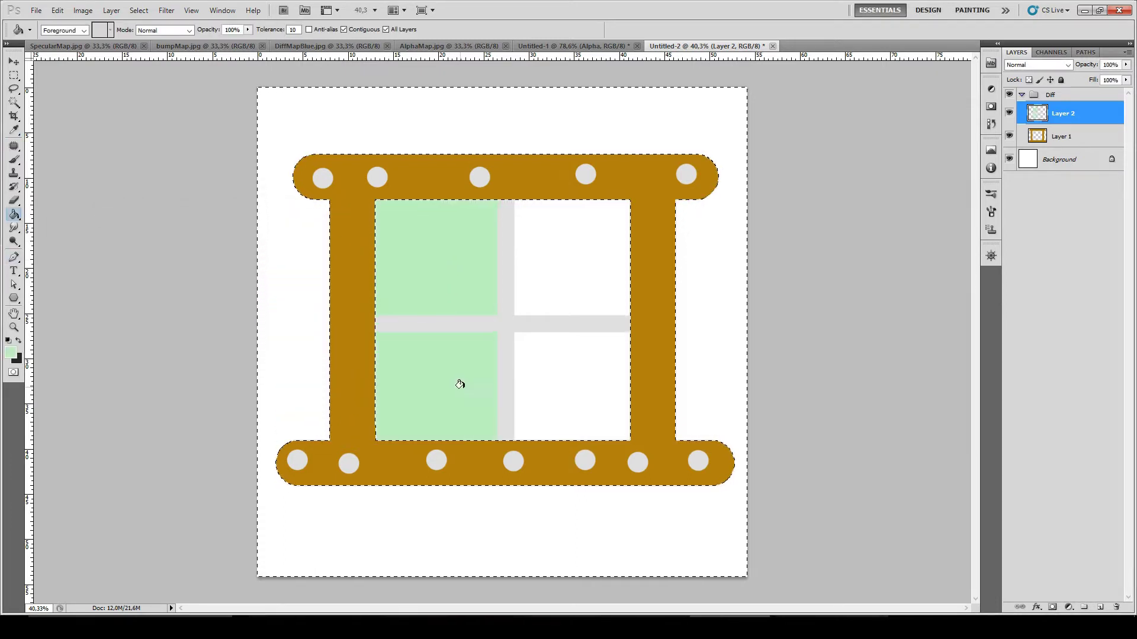
left_click(594, 384)
left_click(583, 247)
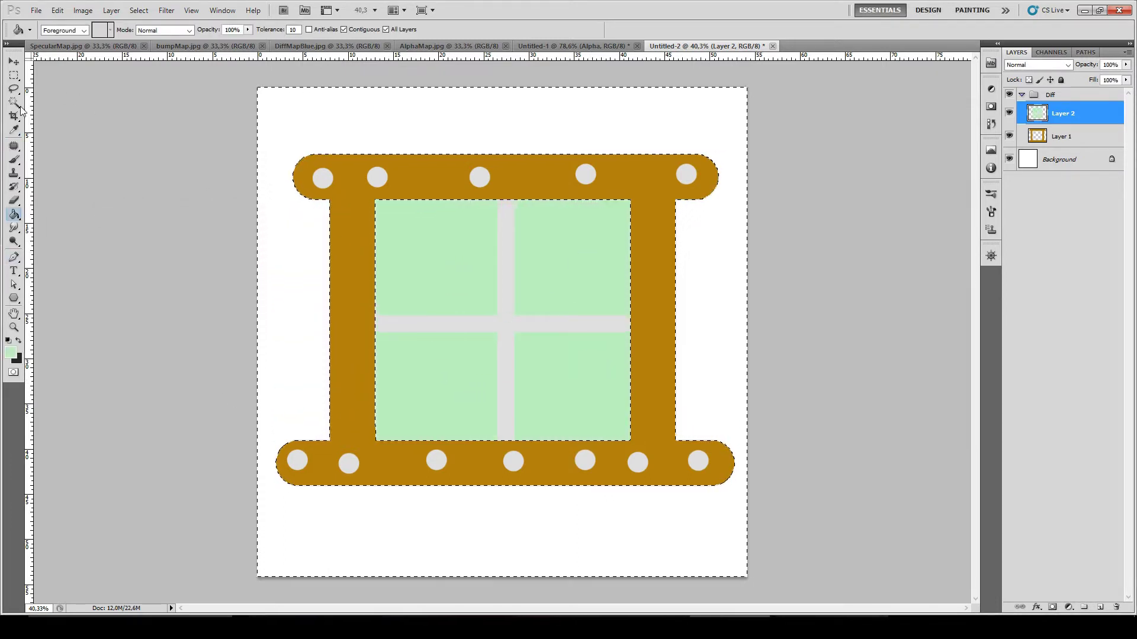
left_click(14, 75)
left_click(333, 114)
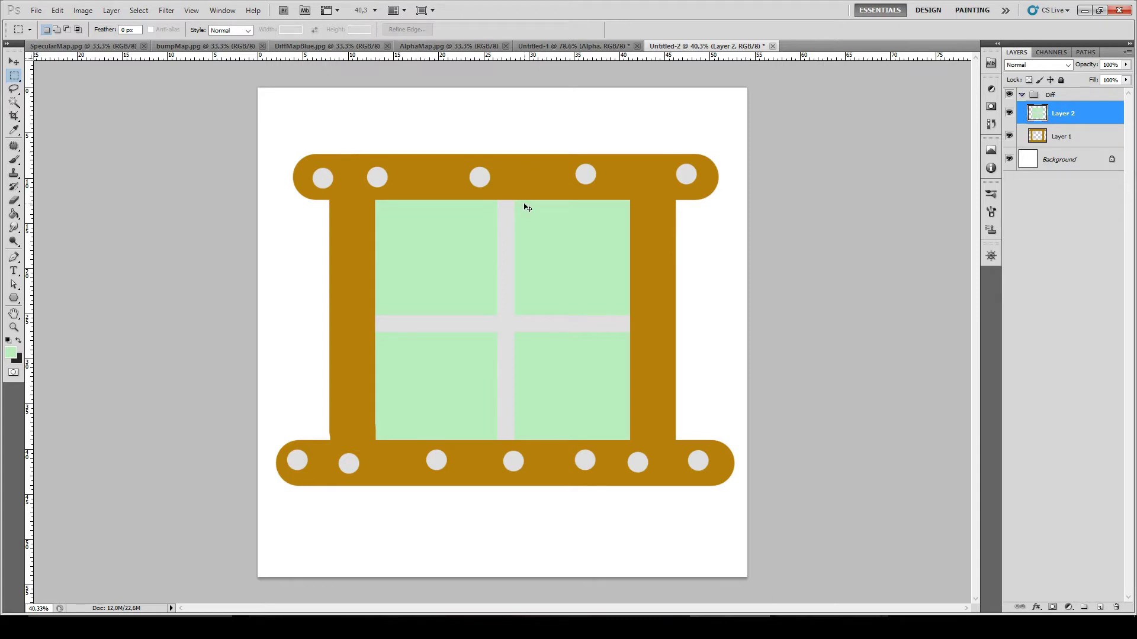
Undo the deselection and the four pane fills on Layer 2.
key("ctrl+alt+z")
key("ctrl+alt+z")
key("ctrl+alt+z")
key("ctrl+alt+z")
key("ctrl+alt+z")
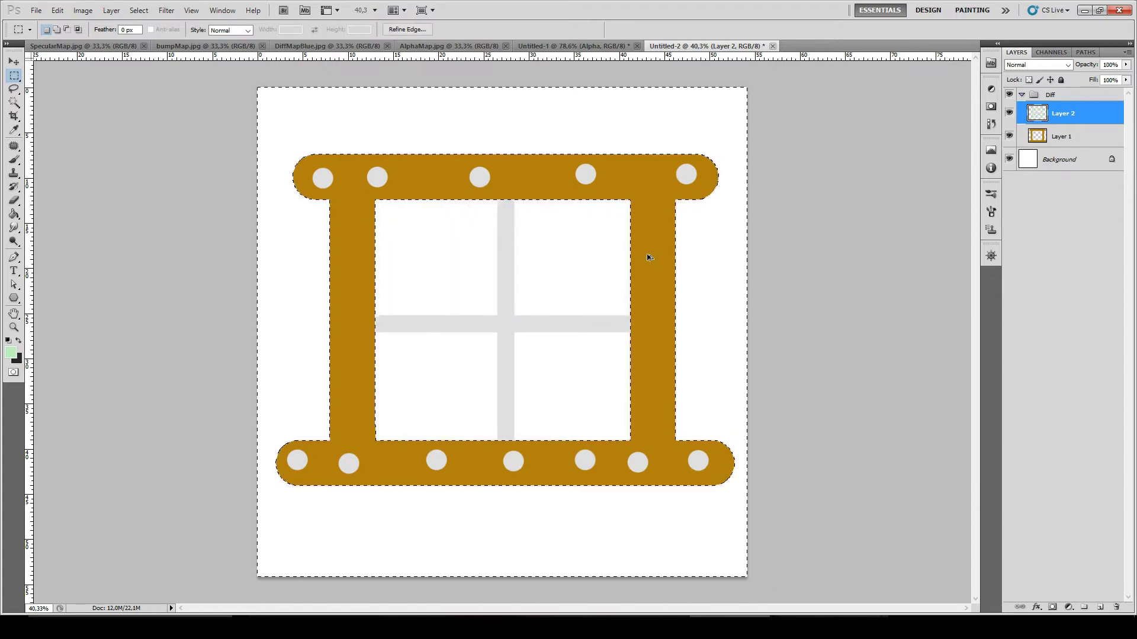
Add a new empty layer above Layer 2 for filling with the Paint Bucket tool.
left_click(1099, 608)
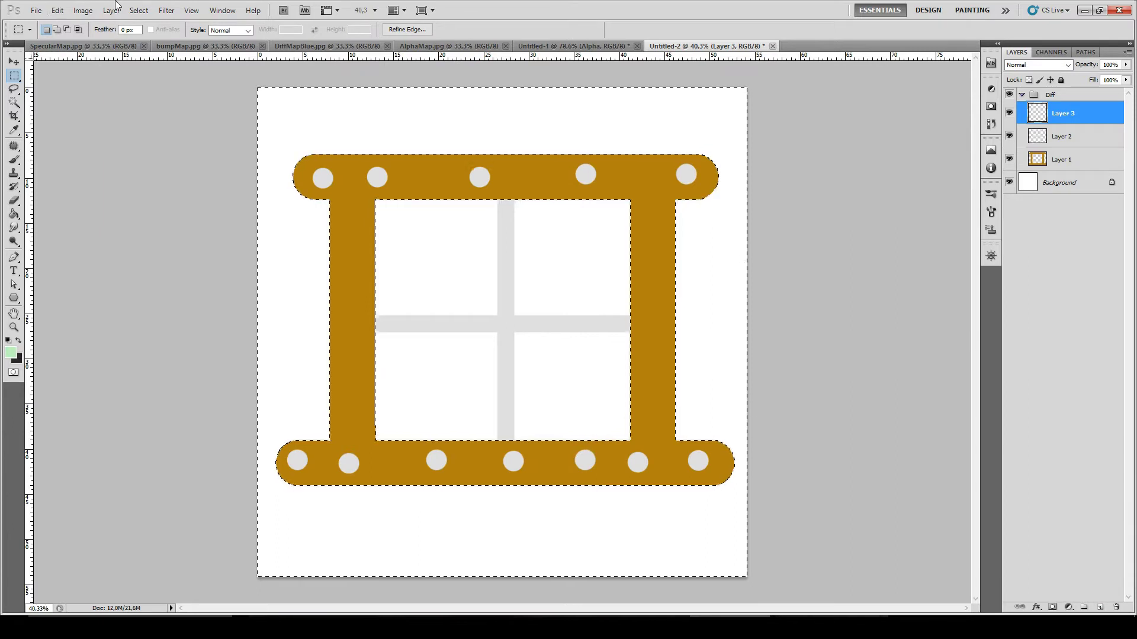
left_click(15, 214)
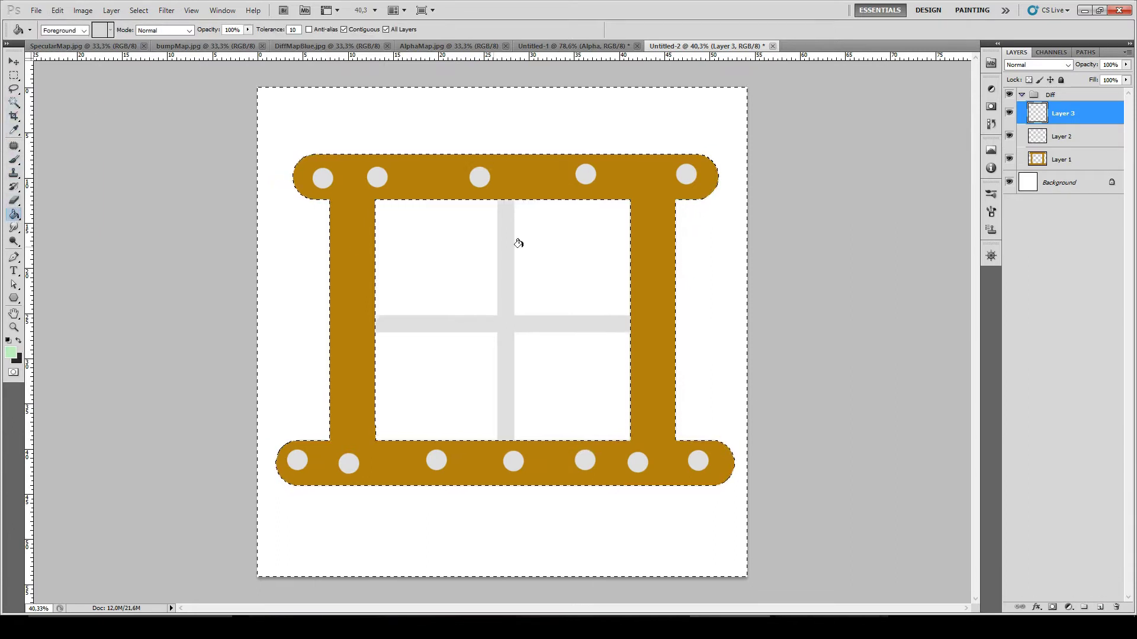
Try pale green fills in the four panes on Layer 3 and undo them all.
left_click(460, 251)
left_click(578, 256)
left_click(571, 385)
left_click(456, 368)
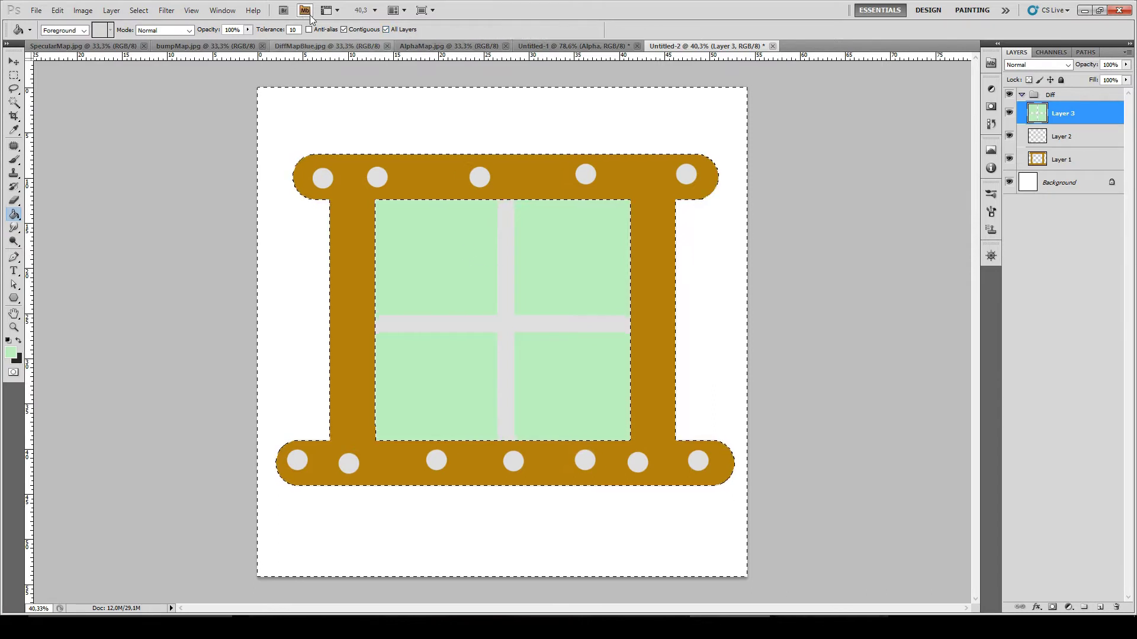
key("ctrl+z")
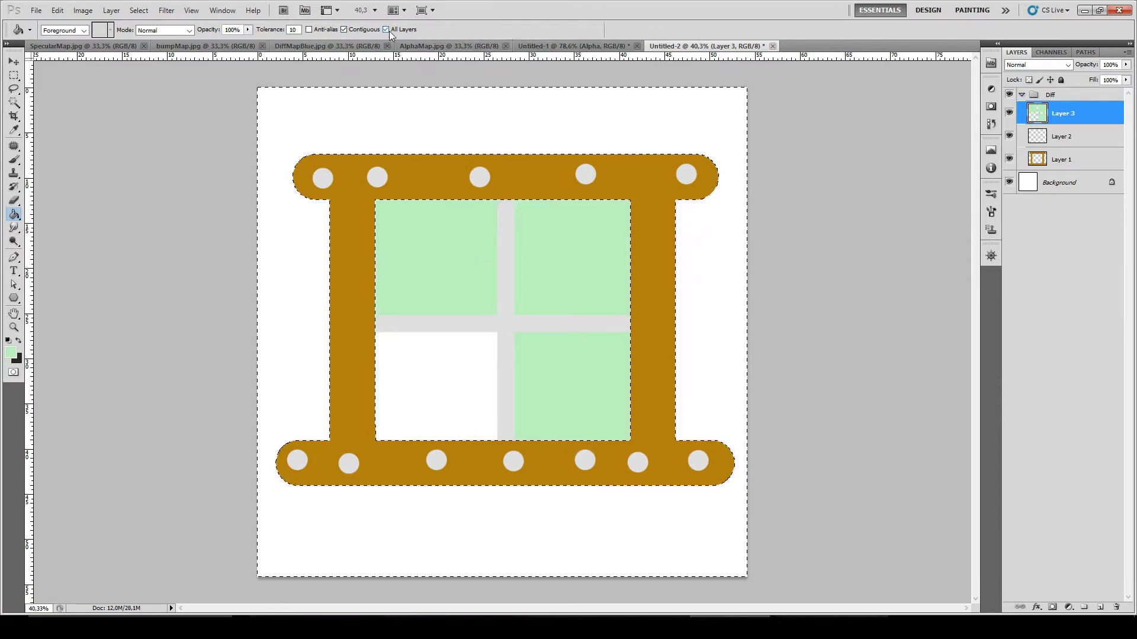
key("ctrl+z")
key("ctrl+z")
key("ctrl+alt+z")
key("ctrl+alt+z")
key("ctrl+alt+z")
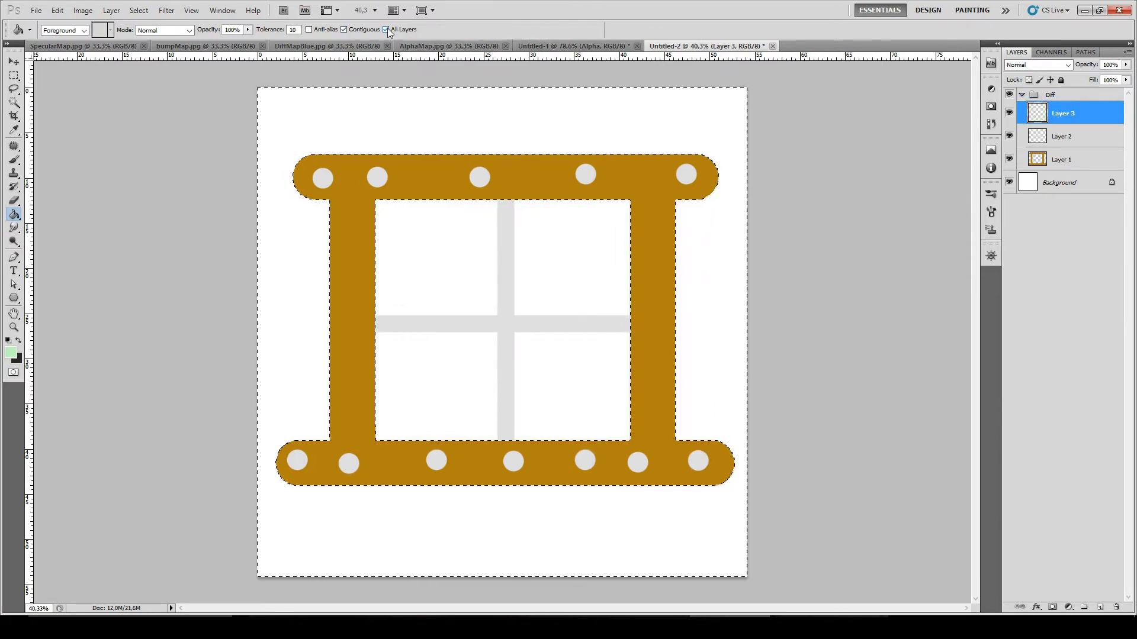
Test a pale green fill with the All Layers option off, undo it and re-enable the option.
left_click(386, 29)
left_click(424, 218)
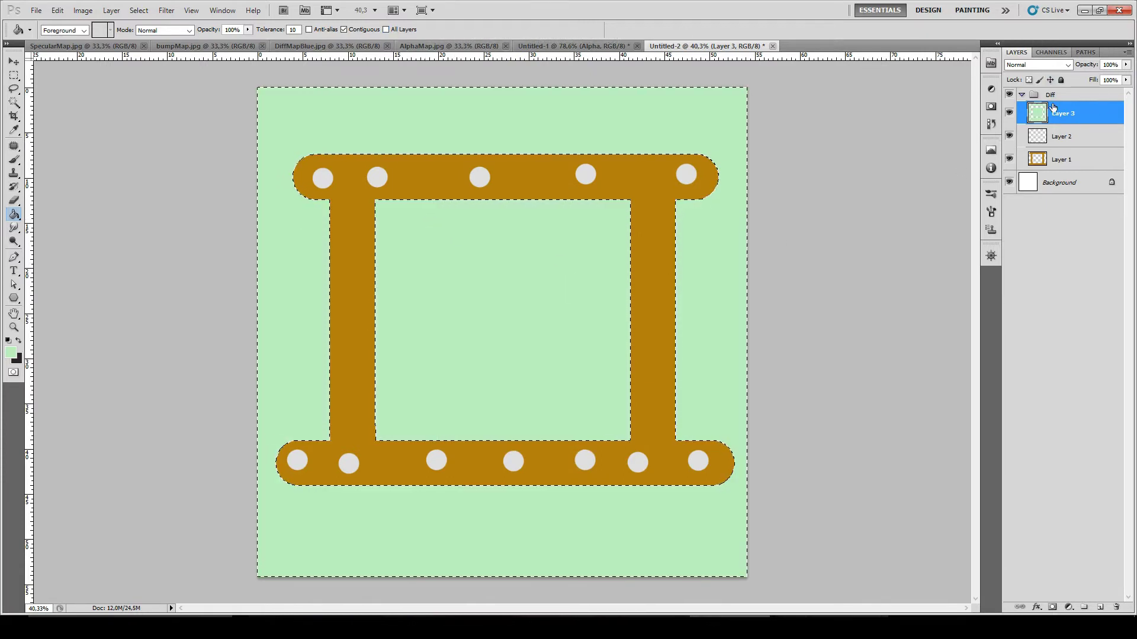
key("ctrl+z")
left_click(391, 31)
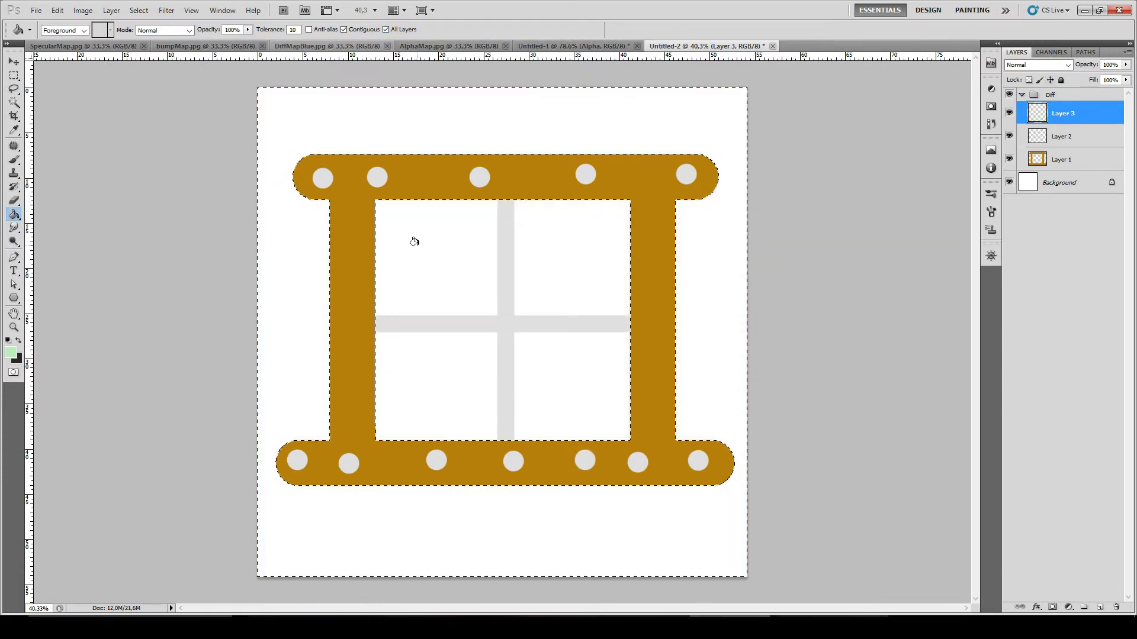
Fill the four window panes with pale green on Layer 3 with the All Layers option on.
left_click(415, 242)
left_click(568, 257)
left_click(576, 355)
left_click(457, 391)
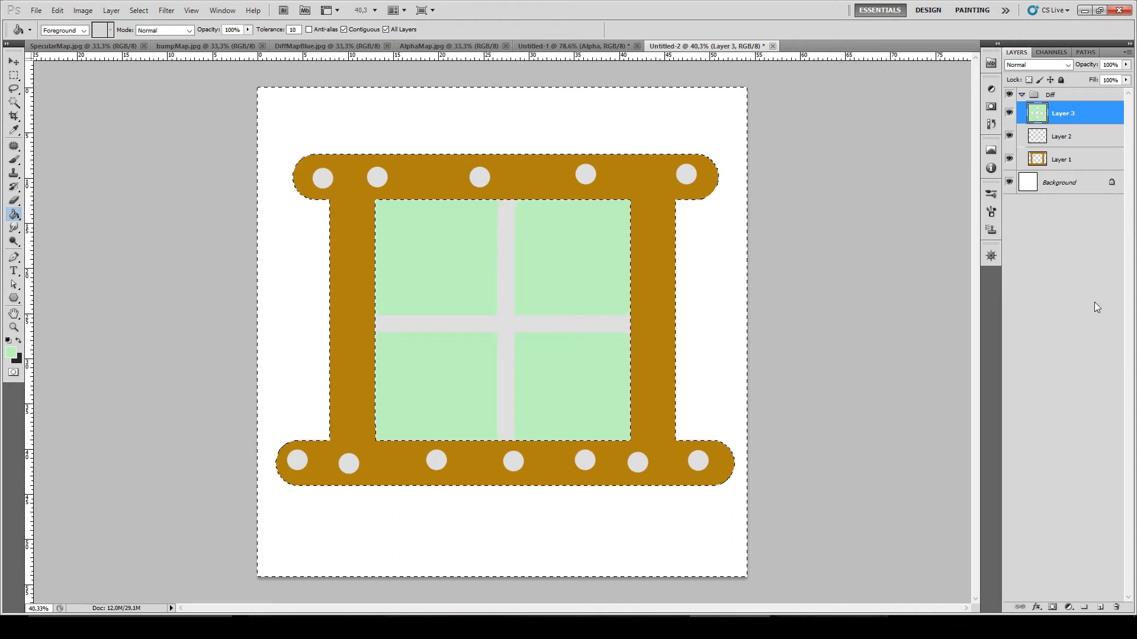
Add a new layer above Layer 3 and set the foreground color to red d72525.
key("ctrl+shift+alt+n")
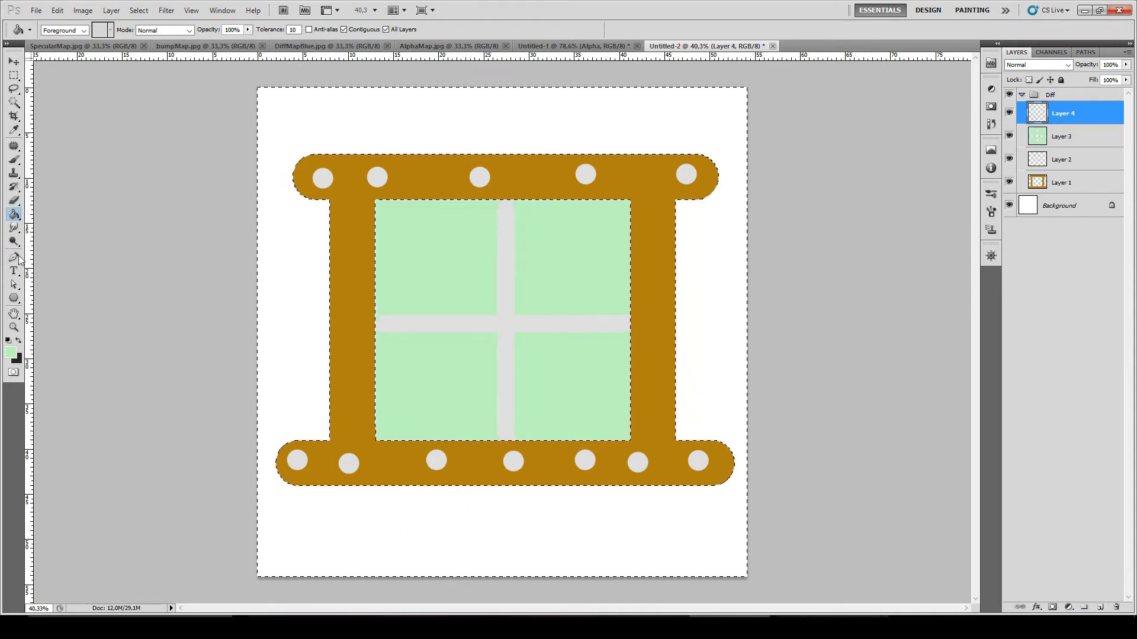
left_click(10, 353)
left_click(269, 383)
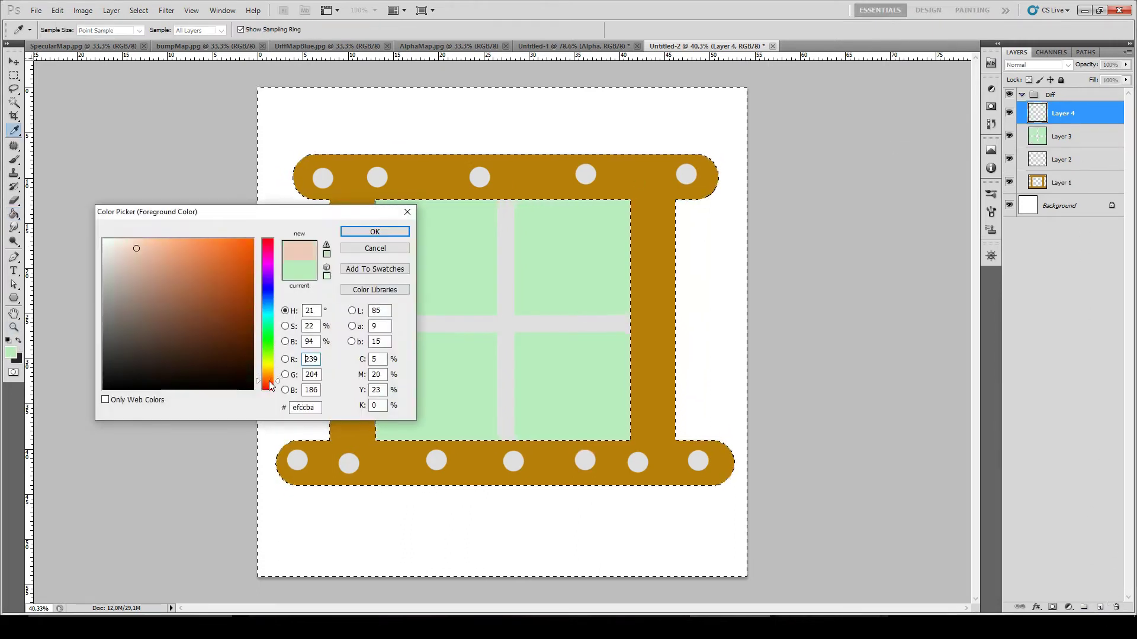
left_click(247, 240)
left_click_drag(269, 382, 272, 389)
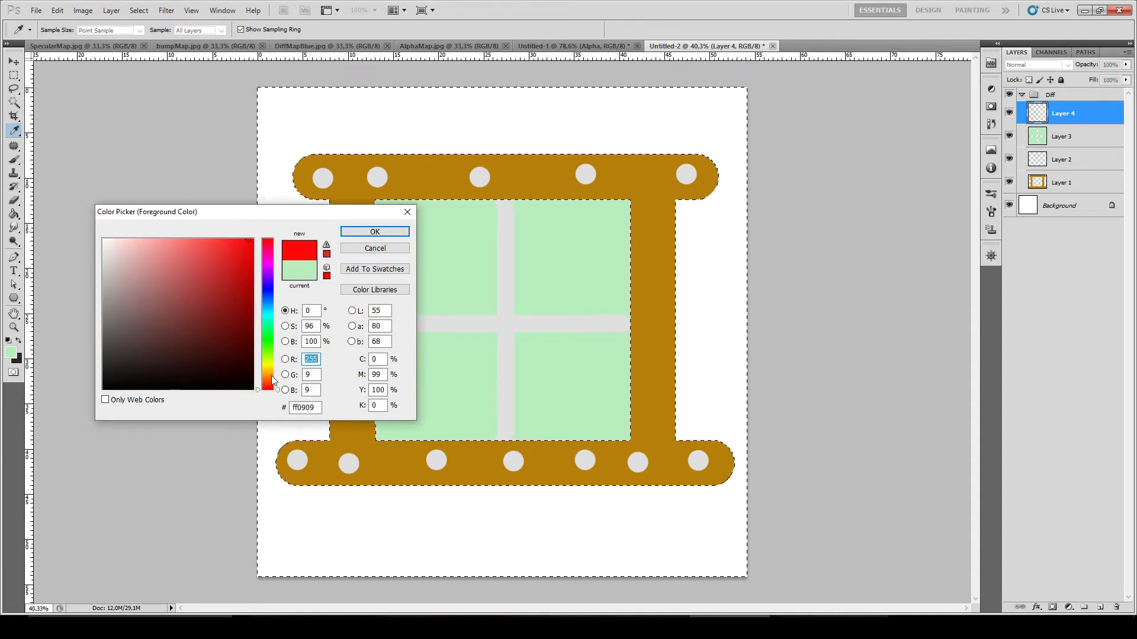
left_click_drag(223, 264, 228, 262)
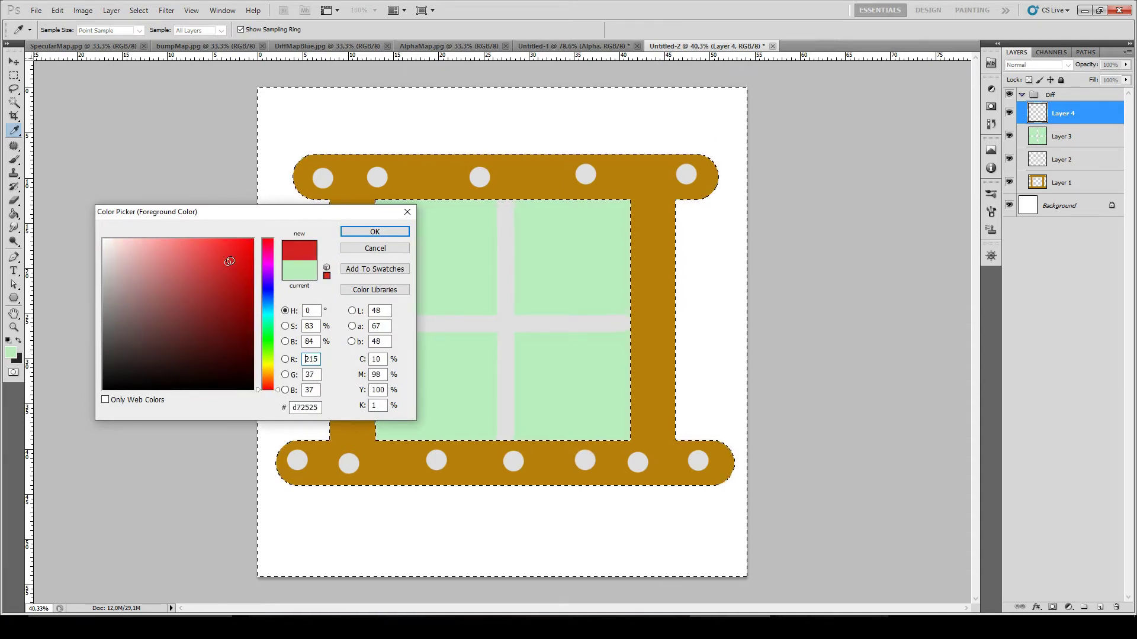
left_click(381, 232)
Fill the area surrounding the window frame with red on Layer 4 and remove the selection.
key("g")
left_click(355, 101)
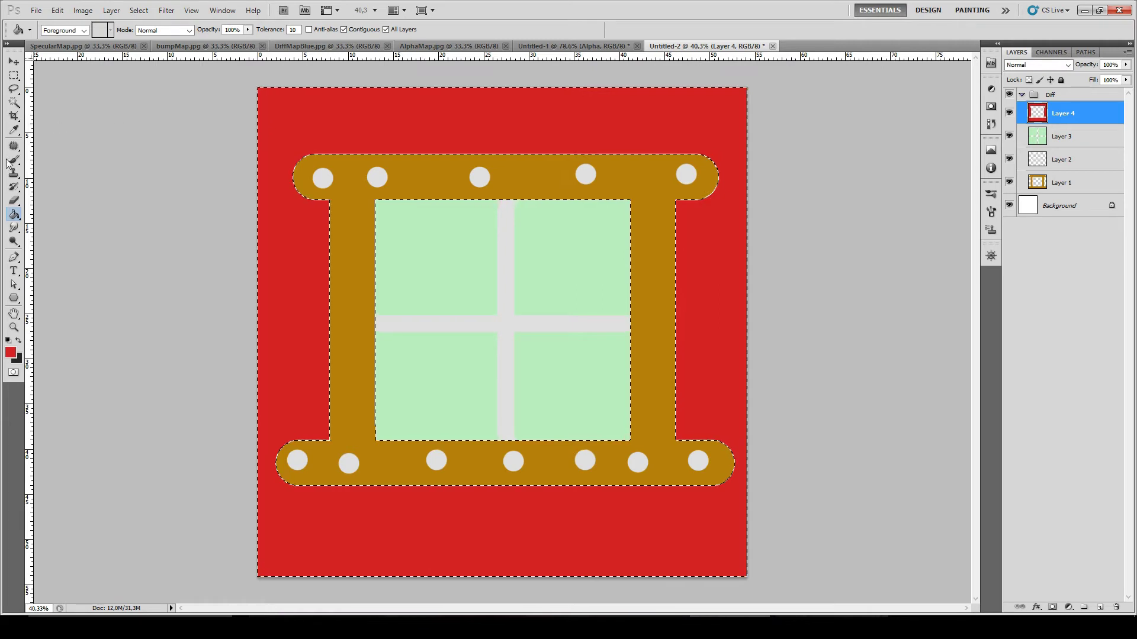
key("m")
left_click(333, 125)
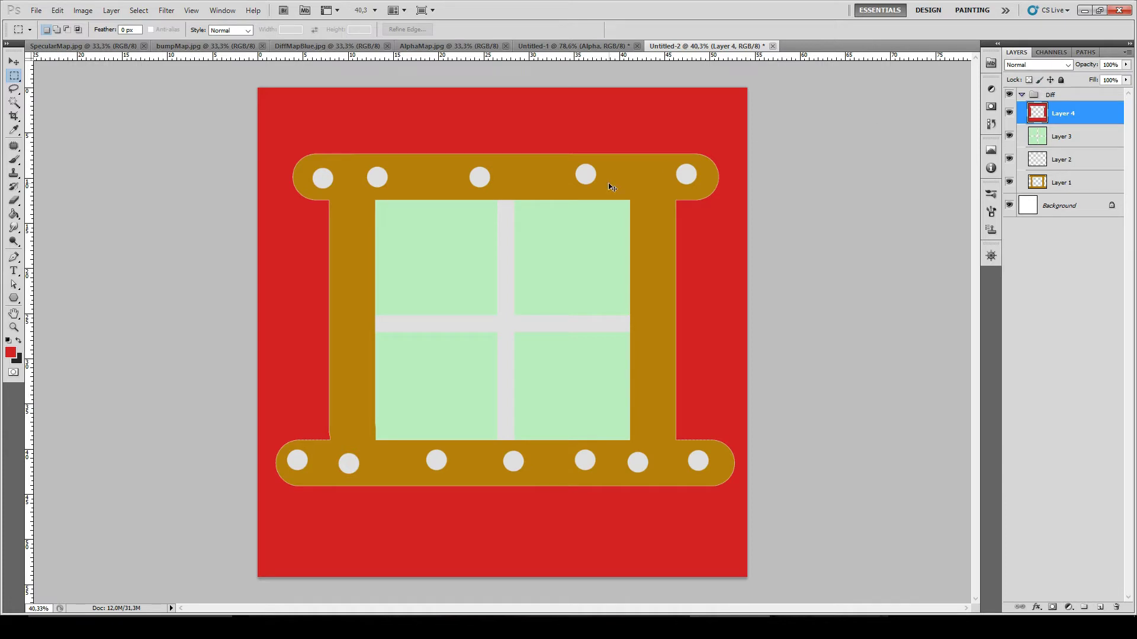
Save the diffuse map as a JPEG copy named Tuto_DIFF in the images folder, keeping the default JPEG options.
key("ctrl+shift+s")
left_click(627, 321)
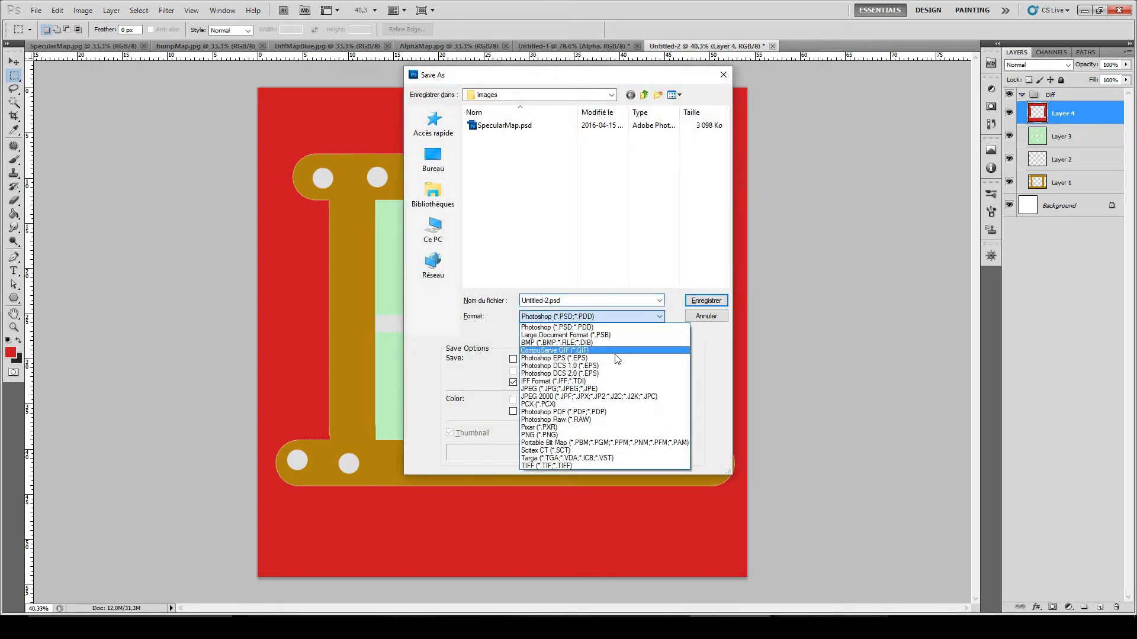
left_click(605, 387)
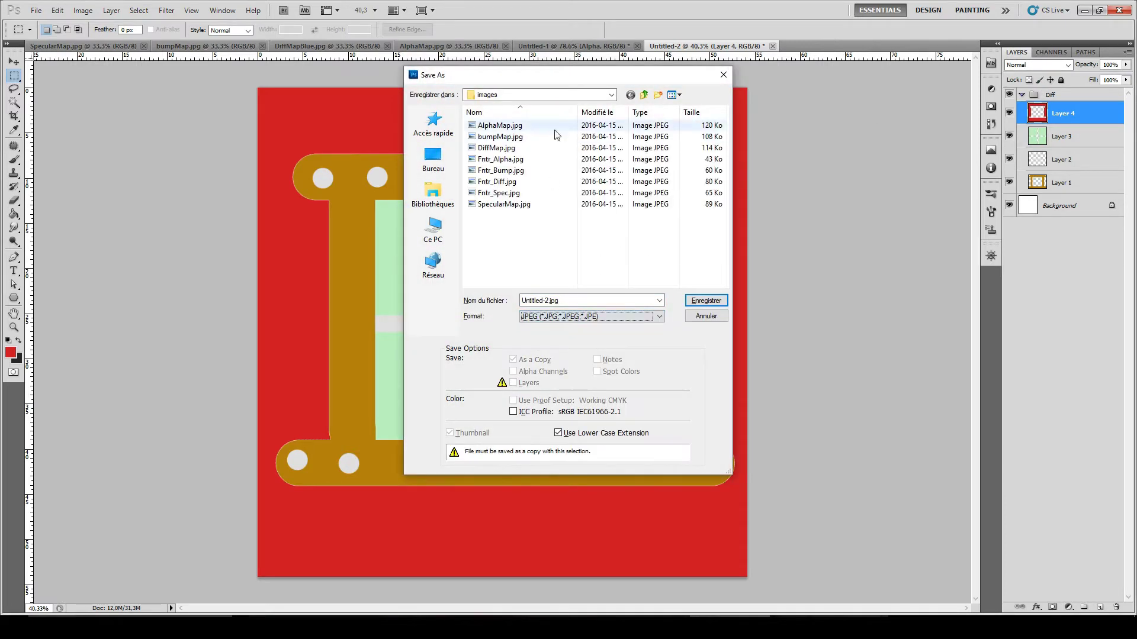
left_click(599, 301)
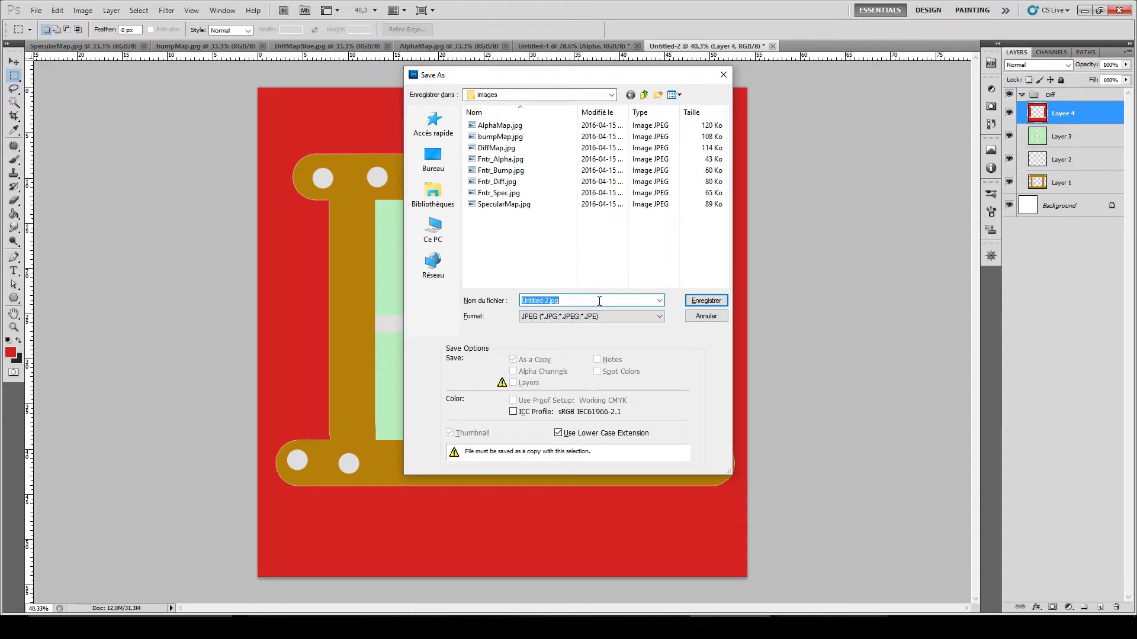
type("F")
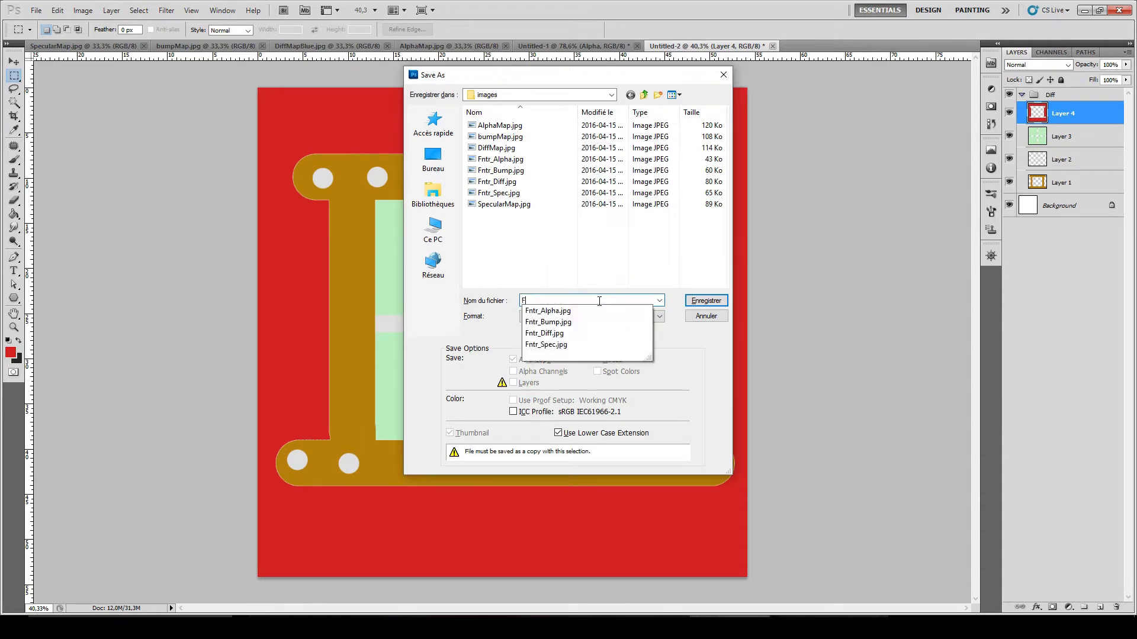
key("BackSpace")
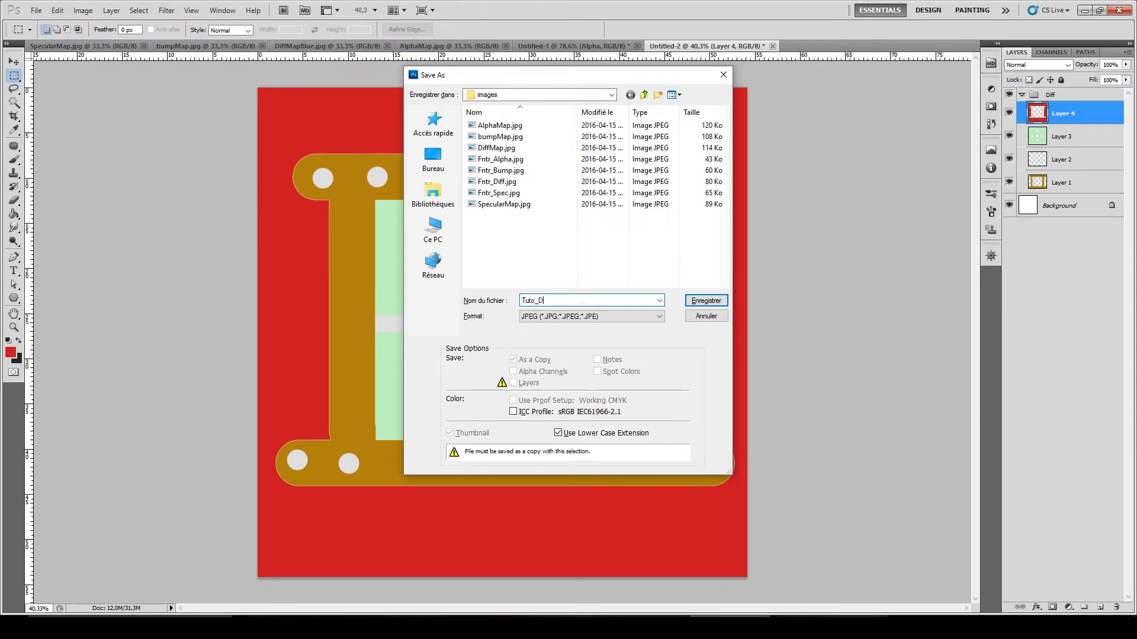
key("Return")
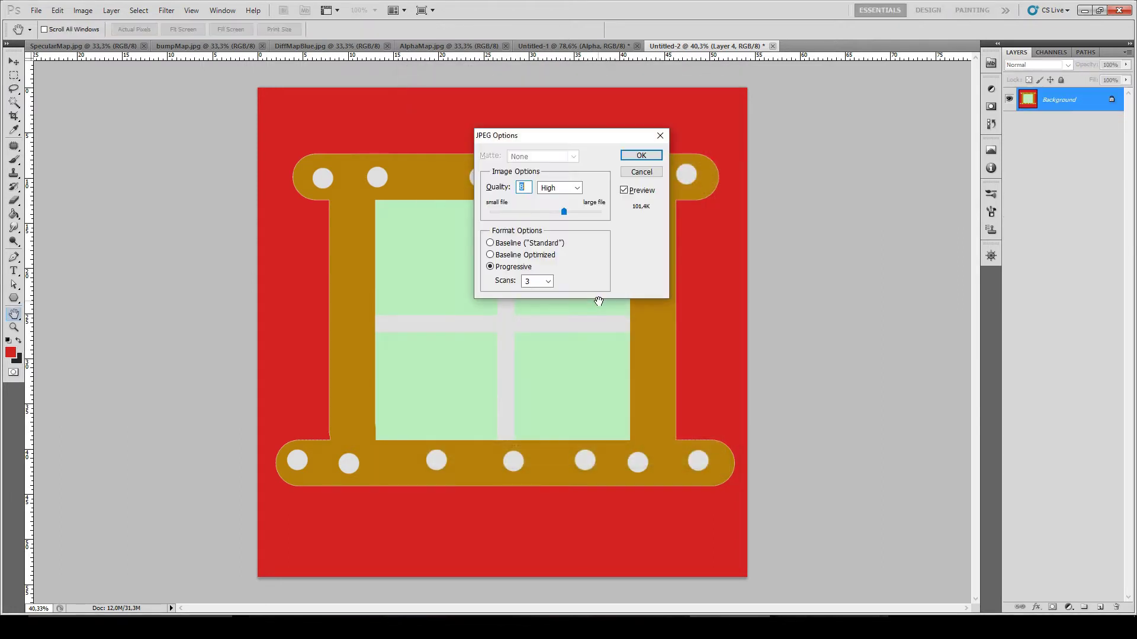
left_click(645, 154)
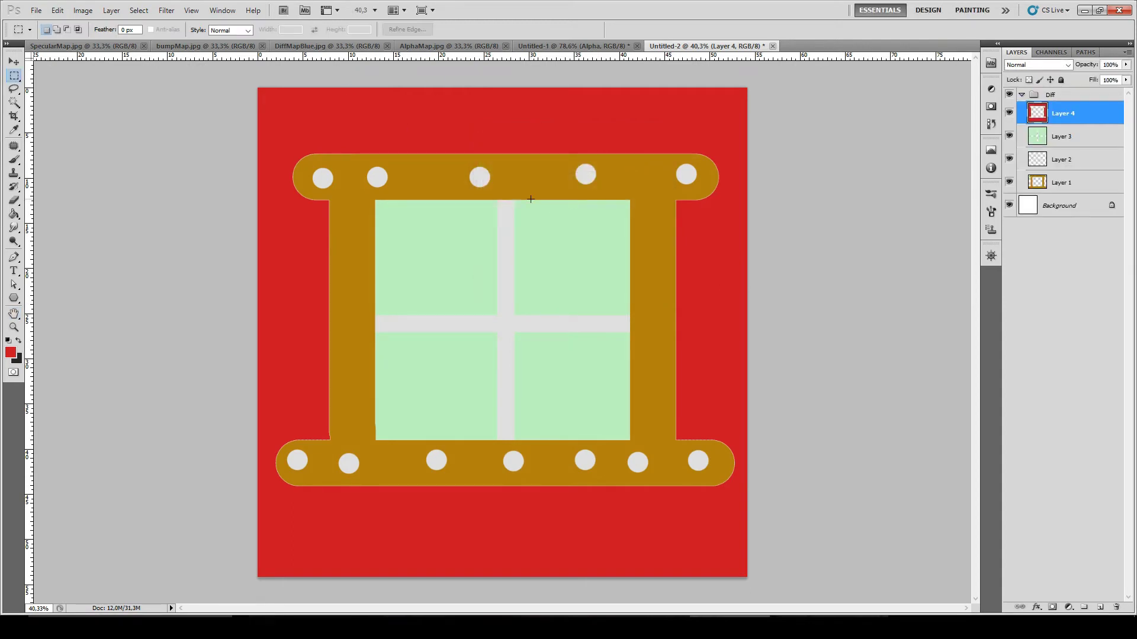
Review the available save formats and the JPEG files in the images folder, cancelling without saving.
left_click(36, 10)
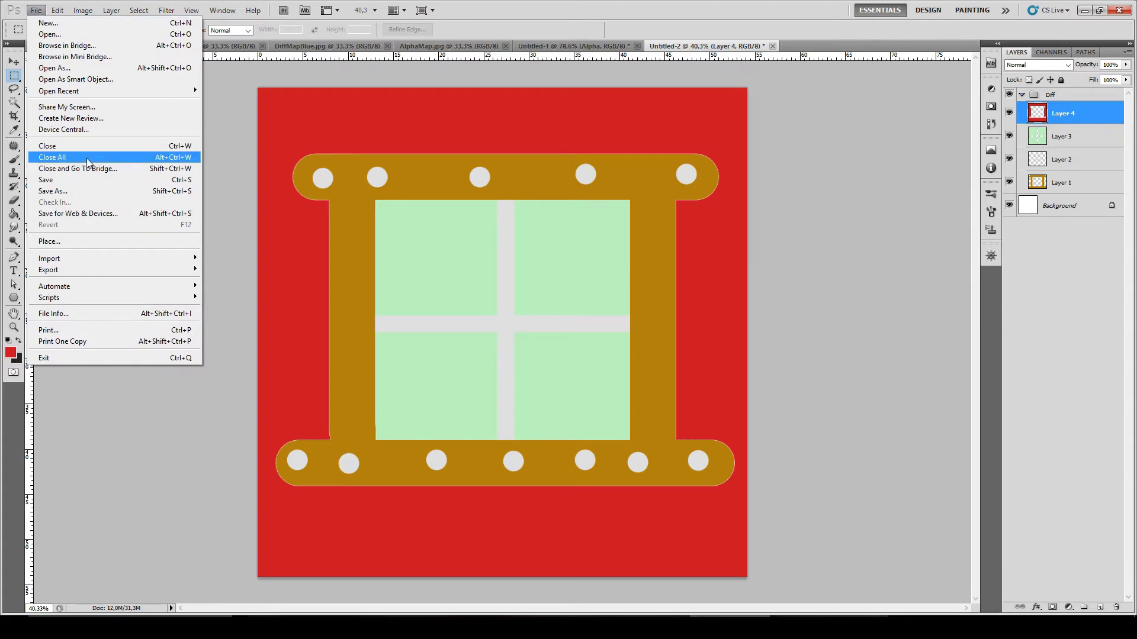
left_click(83, 189)
left_click(578, 315)
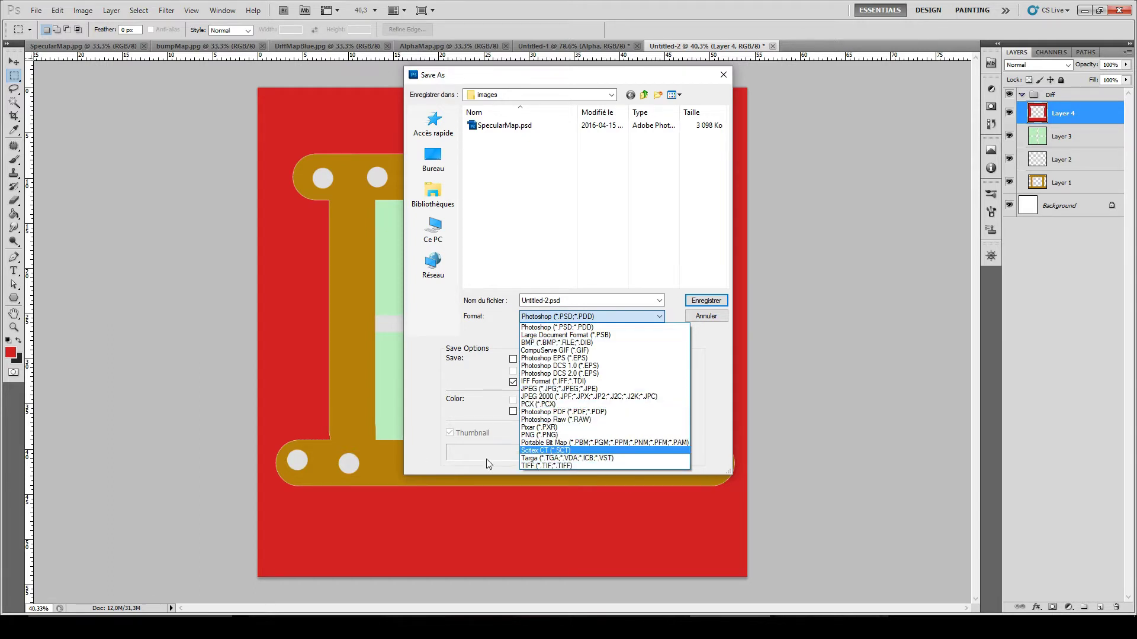
left_click(307, 332)
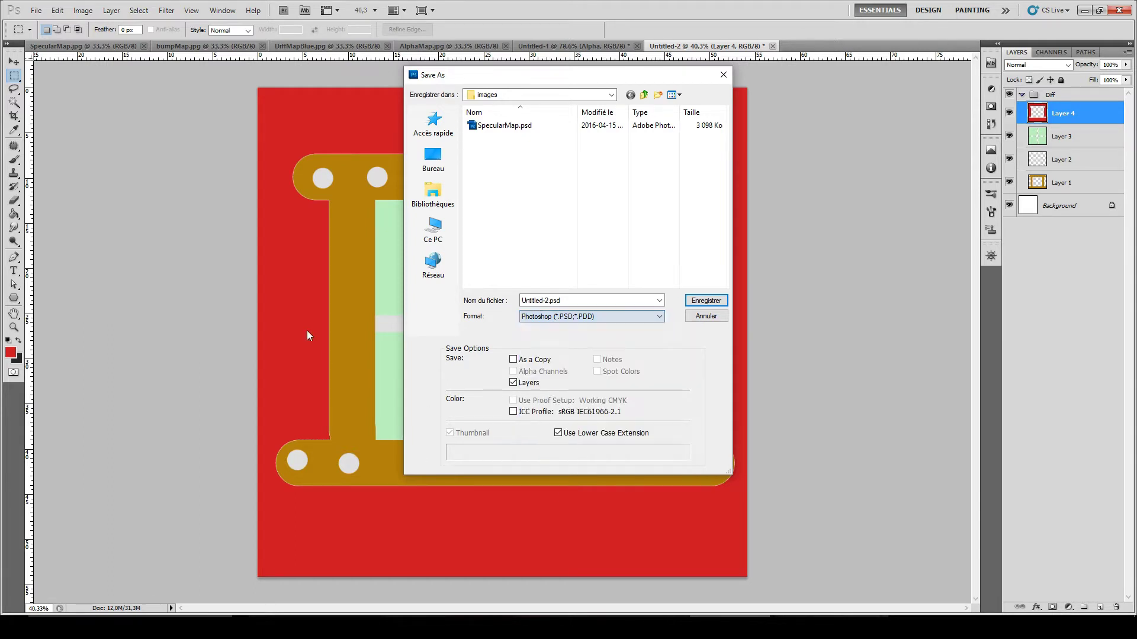
left_click(707, 316)
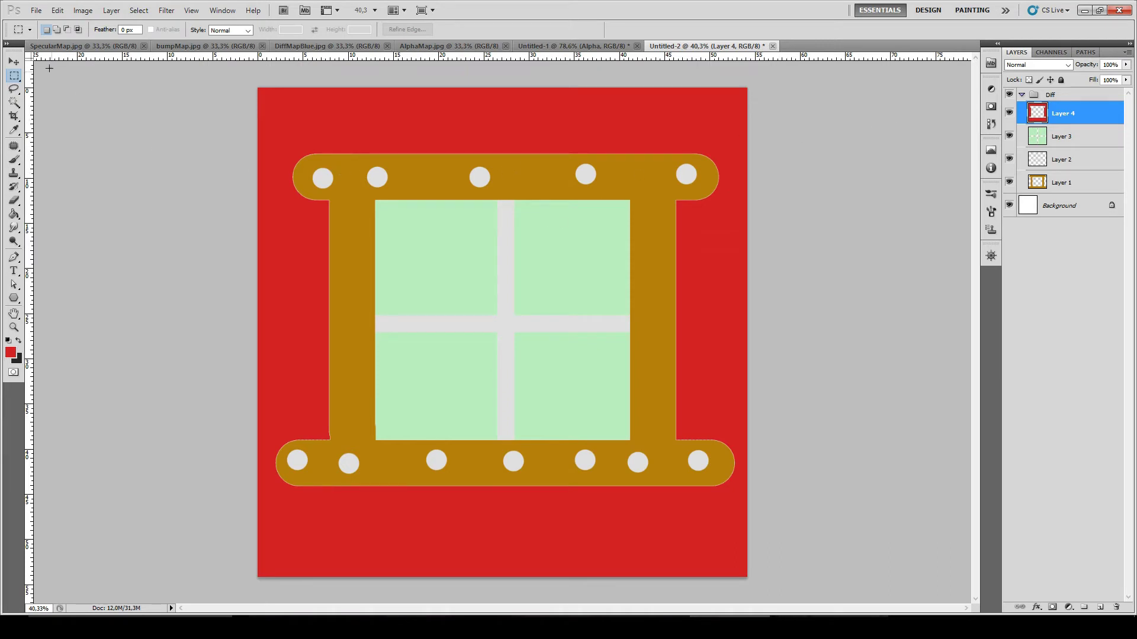
left_click(36, 10)
left_click(92, 189)
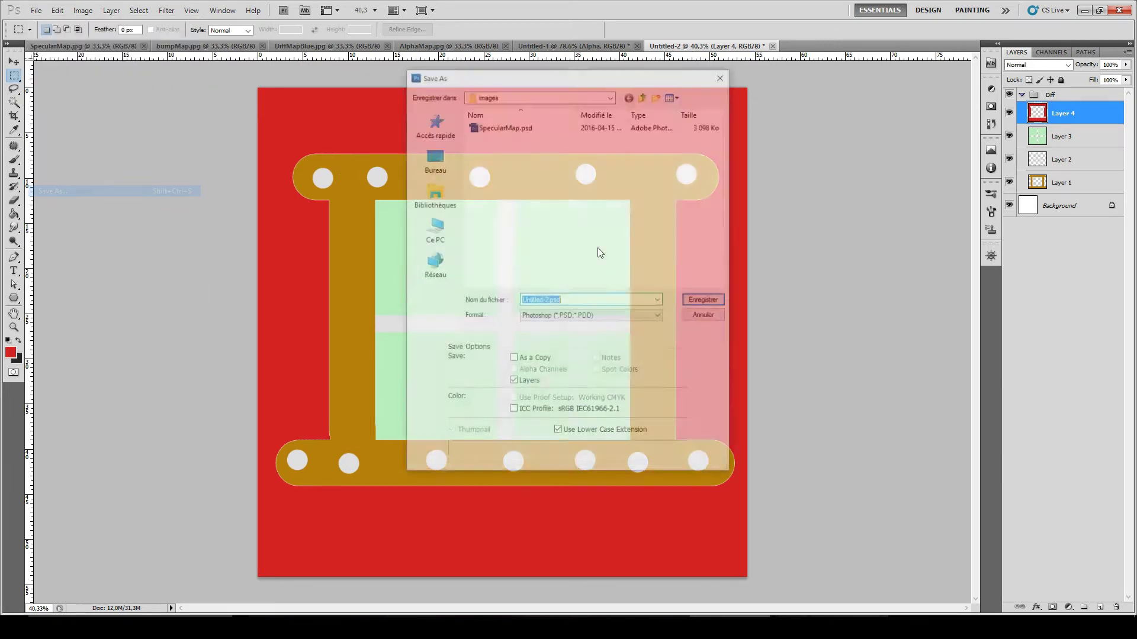
left_click(598, 316)
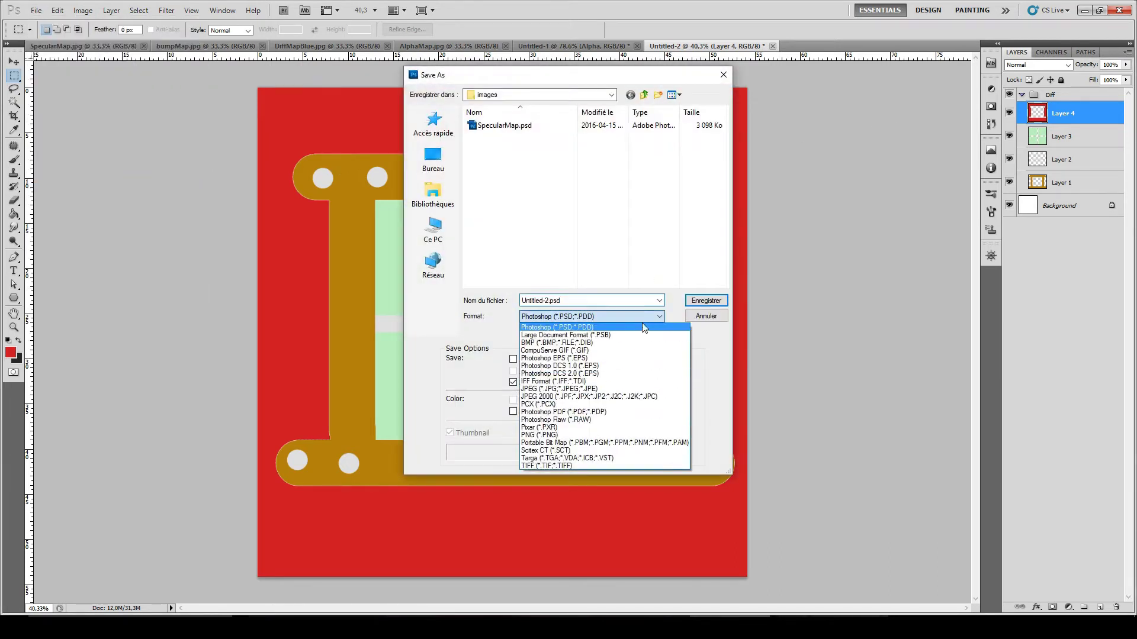
left_click(592, 389)
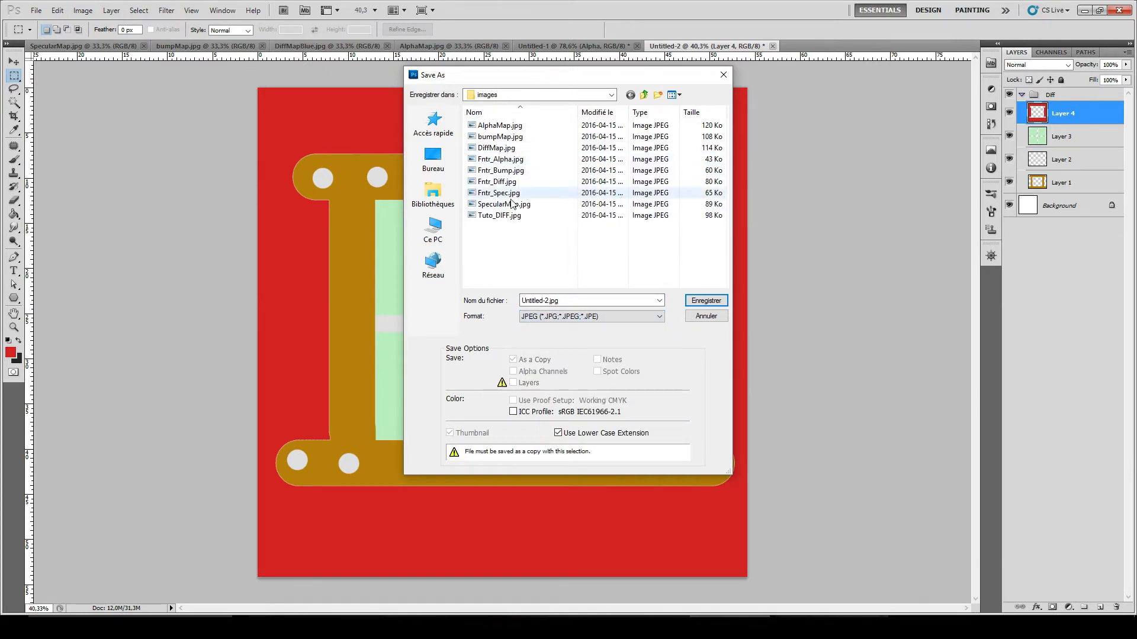
left_click(714, 315)
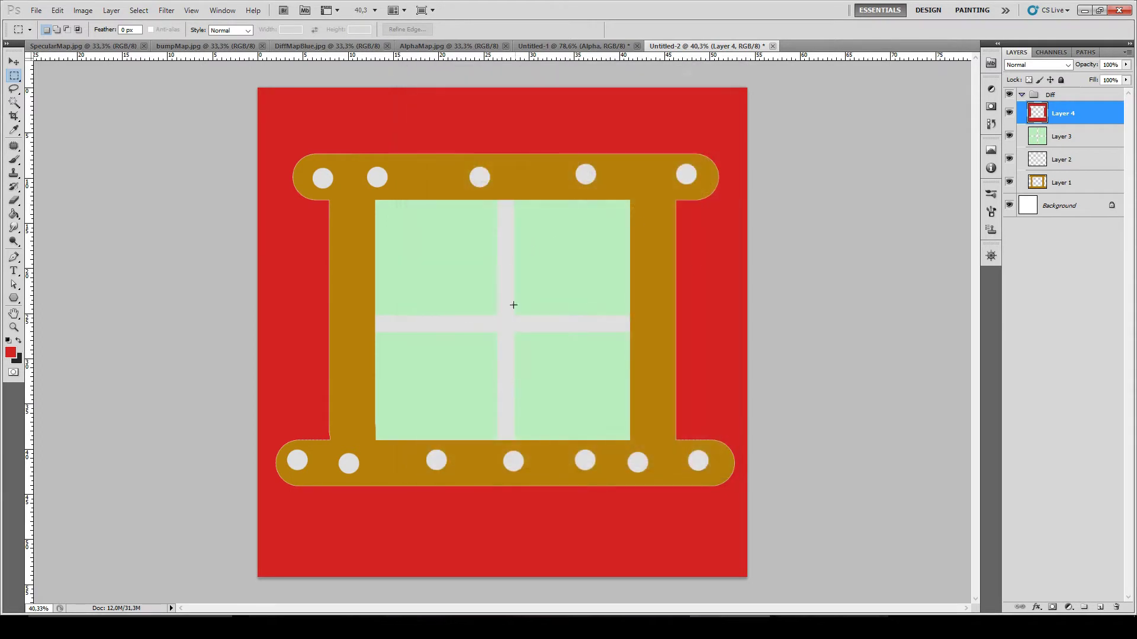
Collapse the Diff group and create a new layer group above it.
left_click(1033, 96)
left_click(1021, 95)
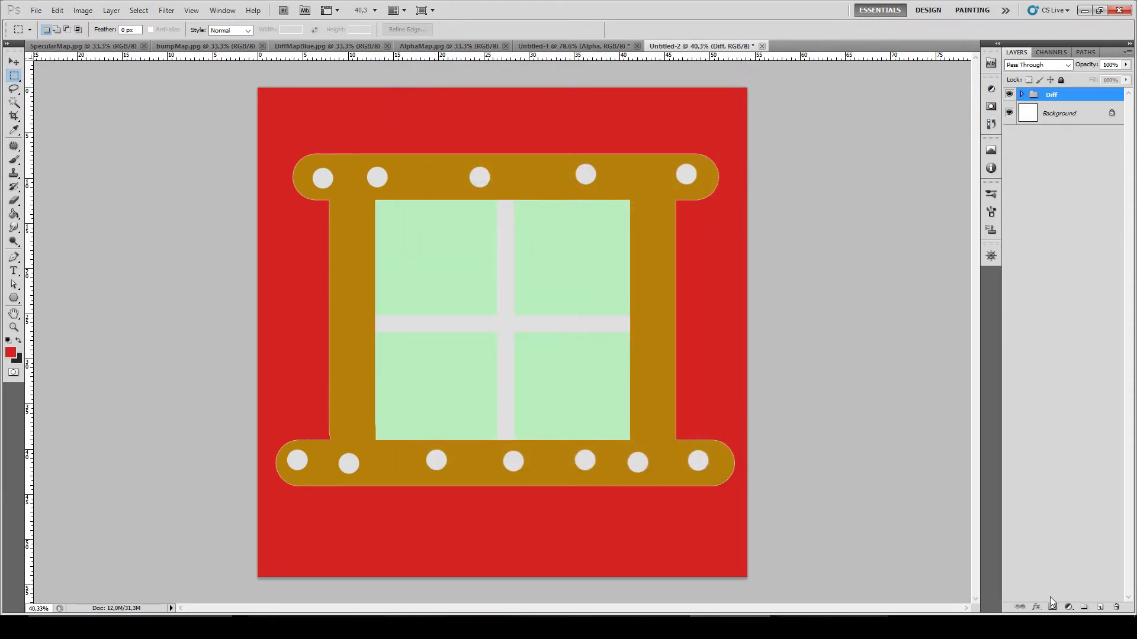
left_click(1084, 608)
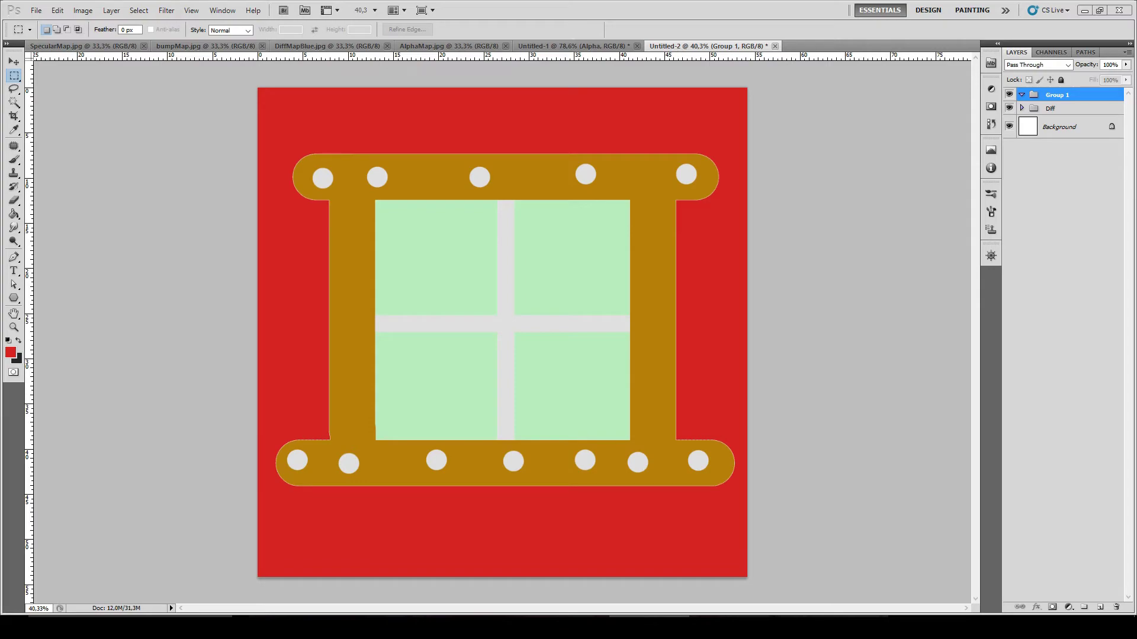
Switch to textures.com in Chrome and browse the plank subcategories of the Wood category.
key("alt+Tab")
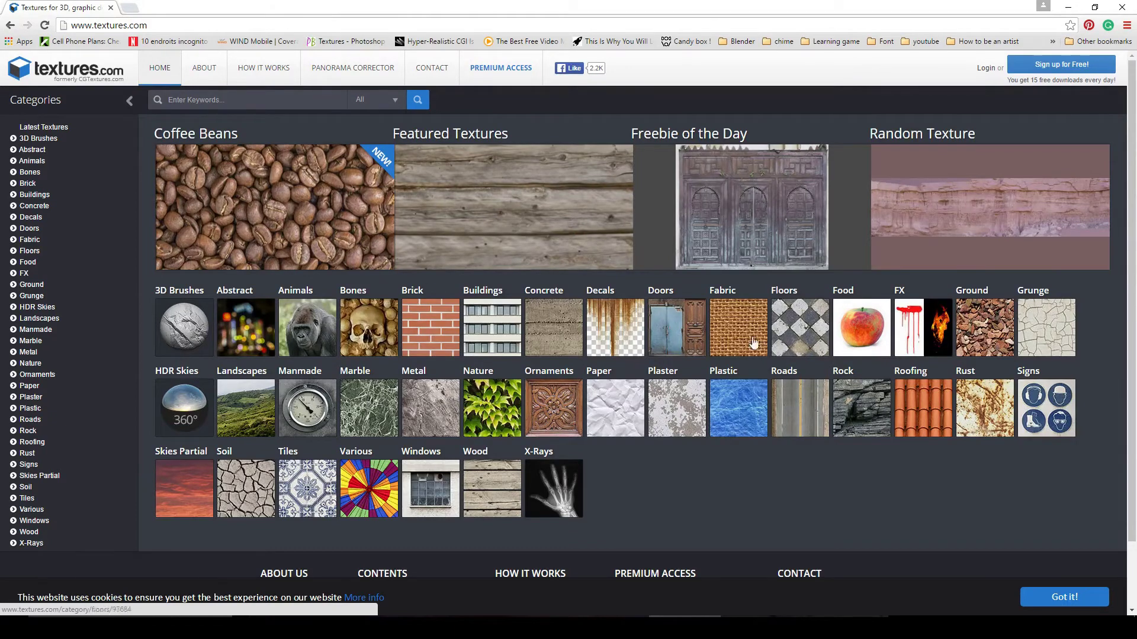
left_click(490, 493)
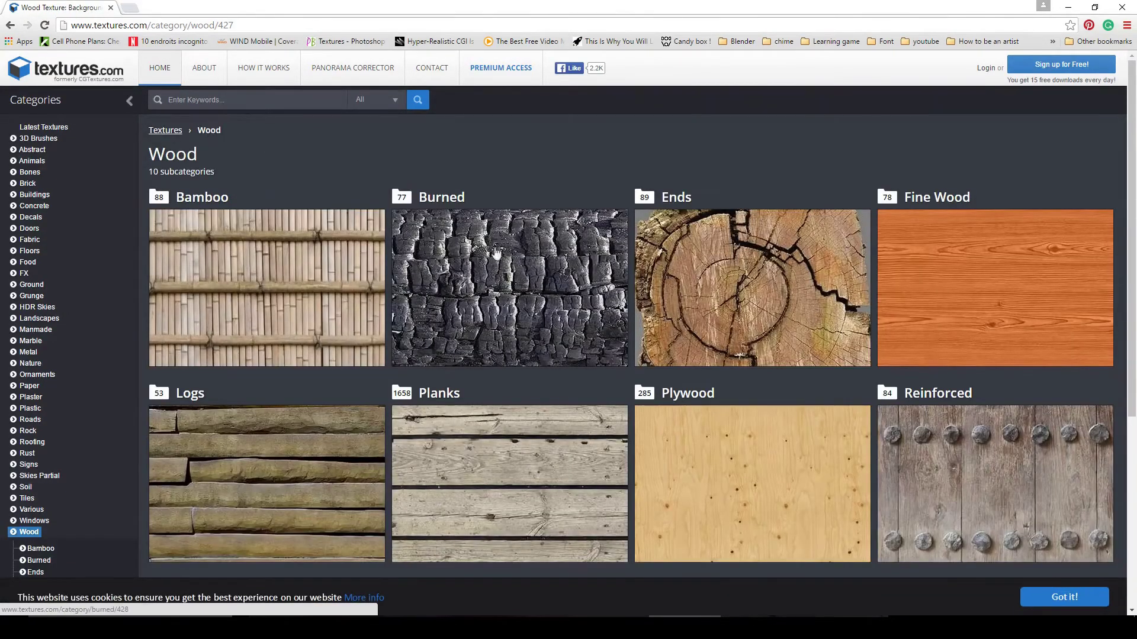
scroll(477, 229, "down", 4)
left_click(477, 229)
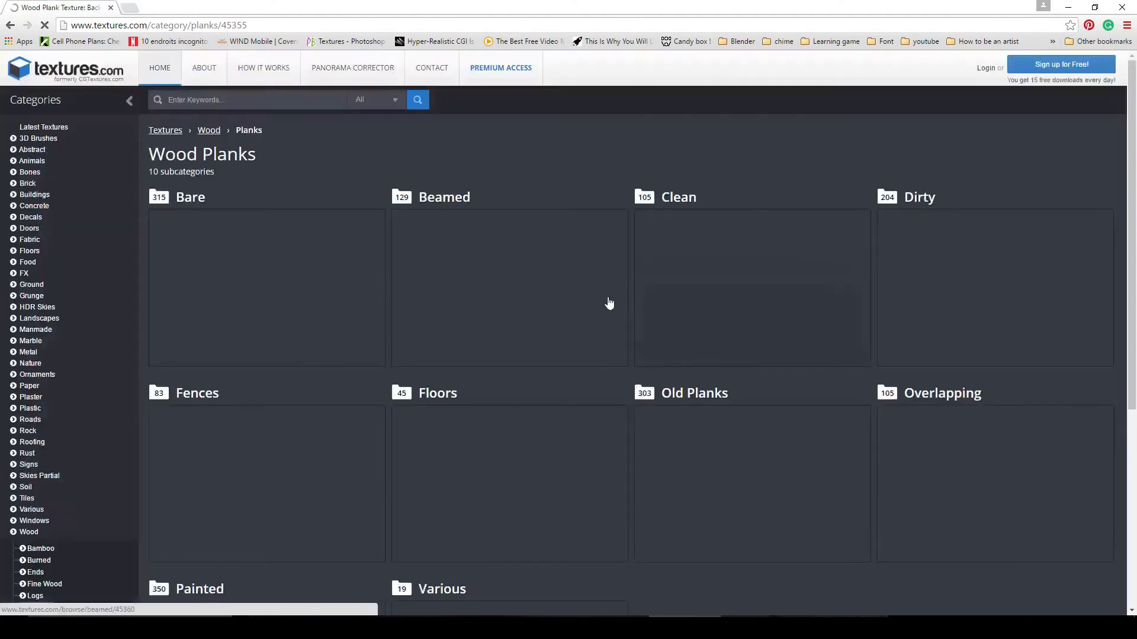
scroll(562, 283, "down", 2)
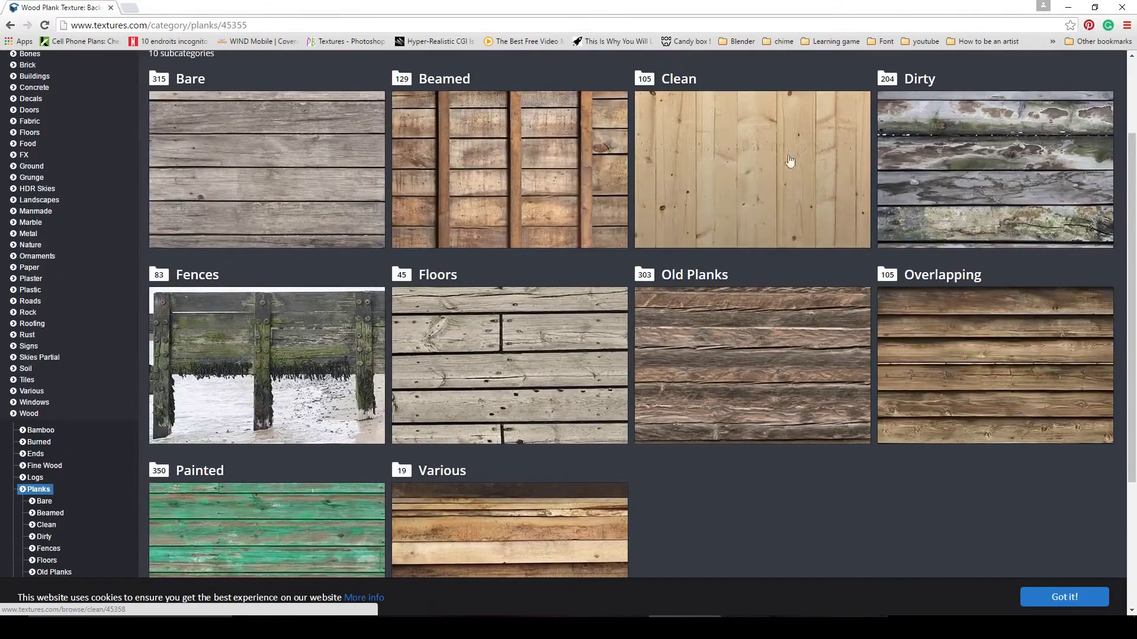
scroll(832, 370, "down", 3)
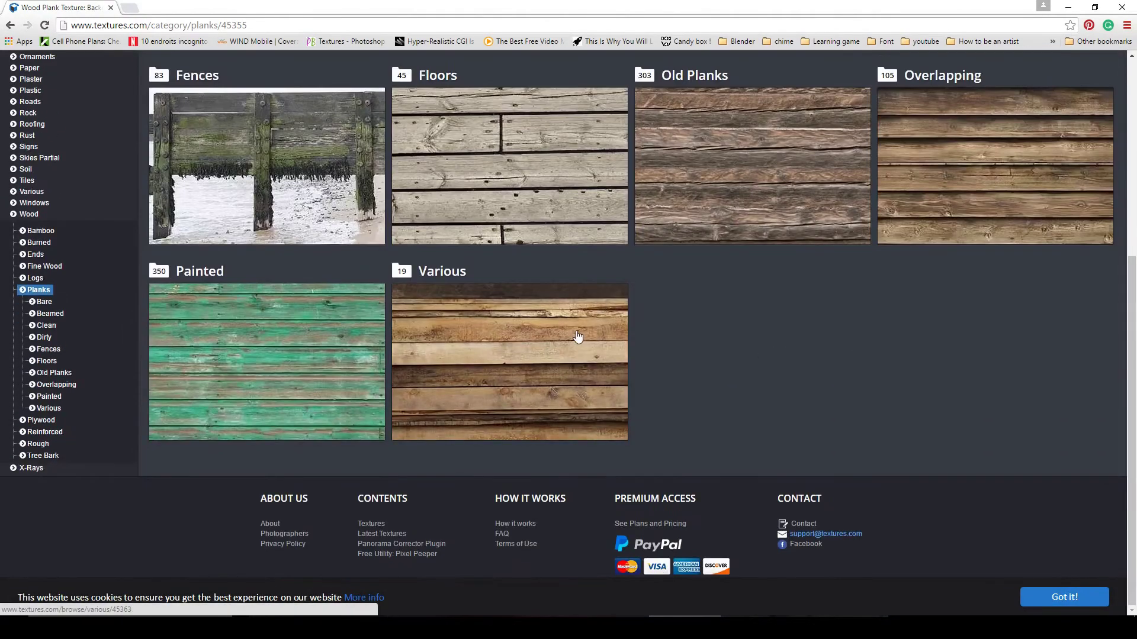
scroll(545, 330, "up", 5)
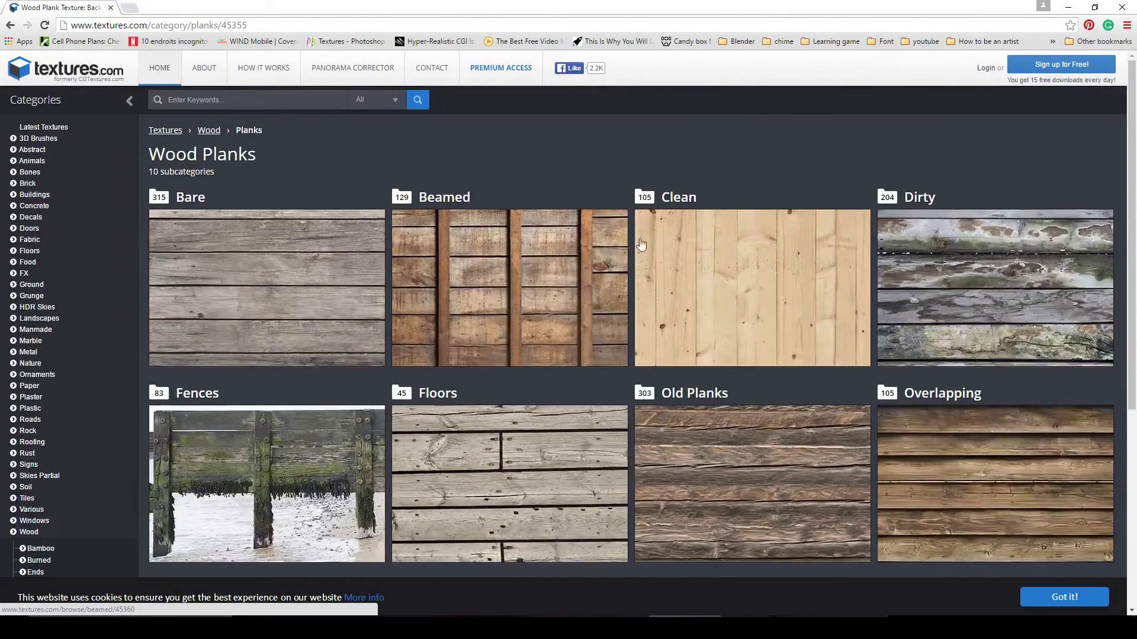
Examine the Beamed wood plank textures, including the WoodPlanksBeamed0049 page, and return to Photoshop.
left_click(579, 235)
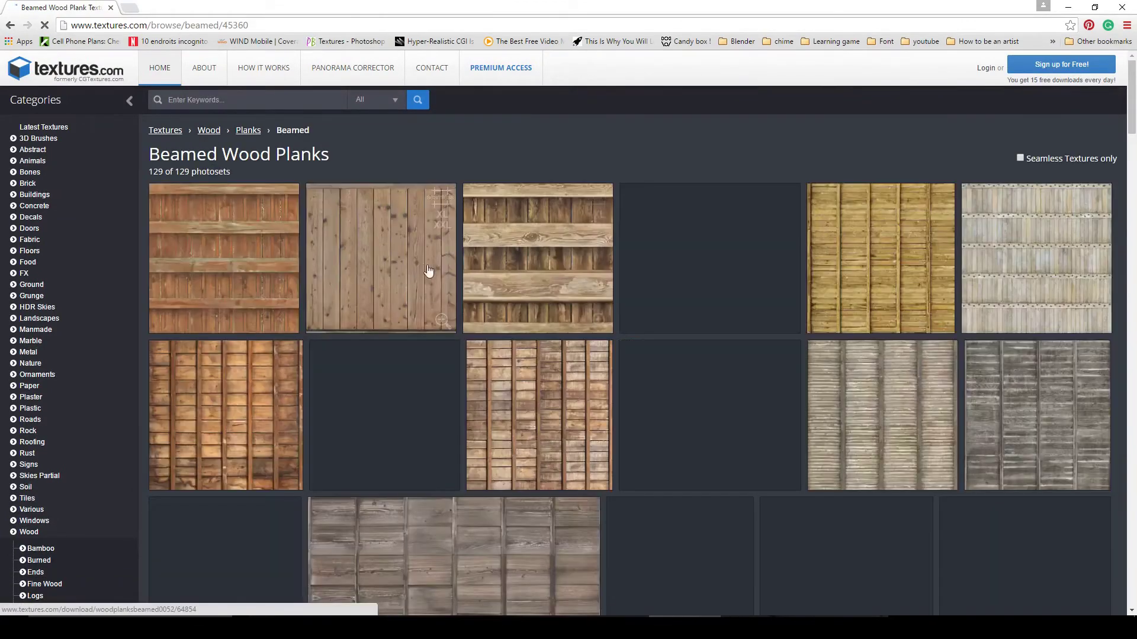
scroll(926, 242, "down", 2)
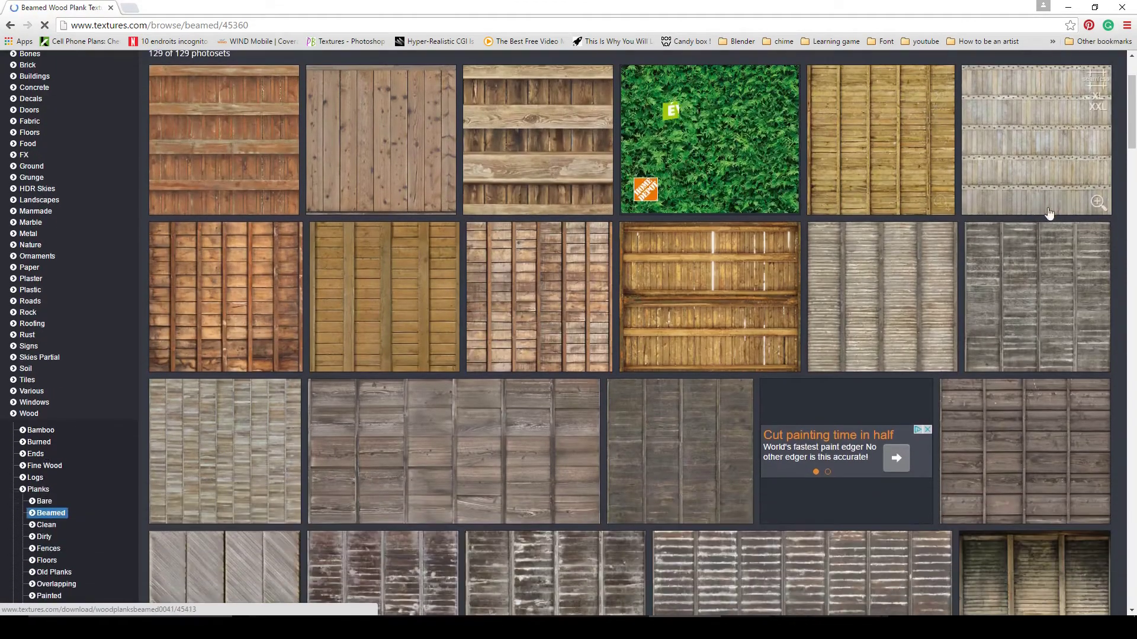
scroll(504, 269, "down", 2)
left_click(400, 177)
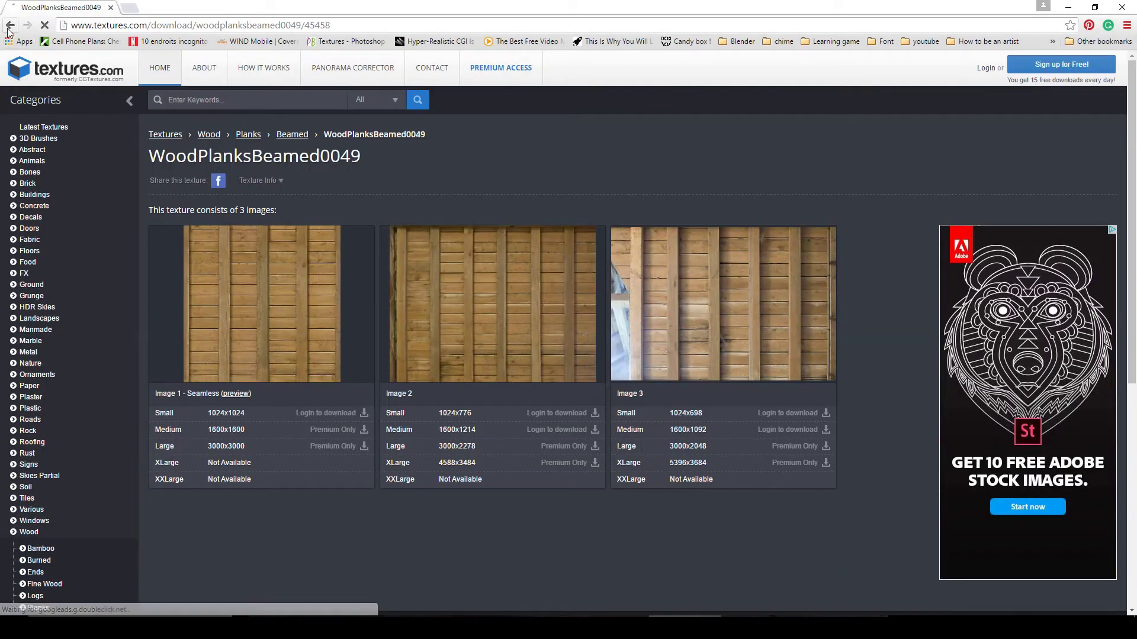
key("alt+Left")
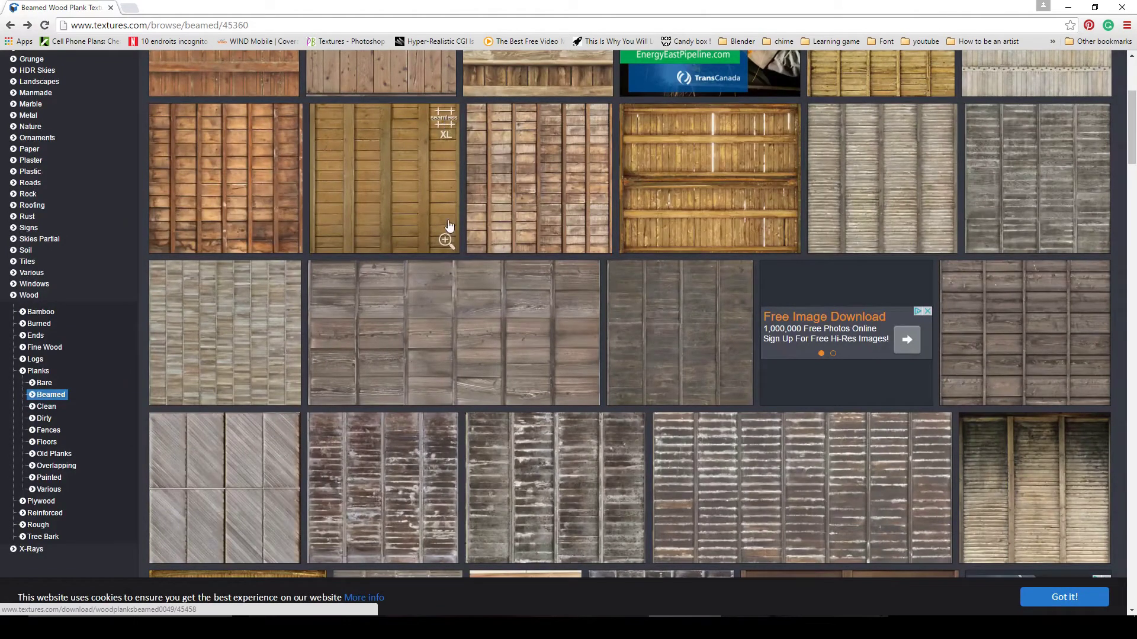
mouse_move(446, 241)
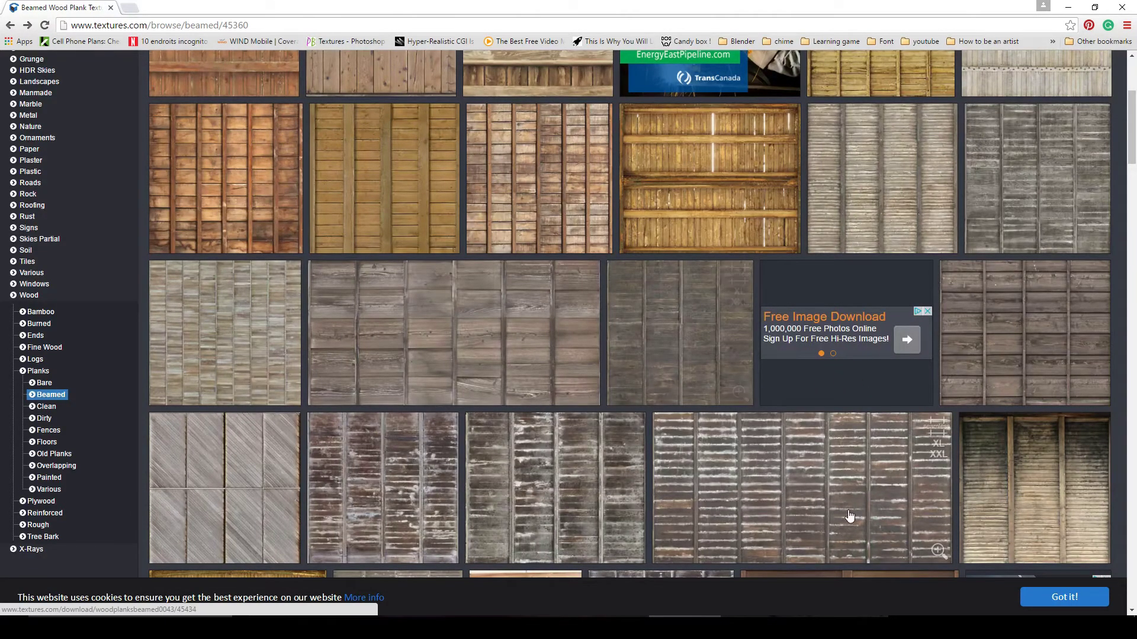
scroll(1060, 504, "down", 6)
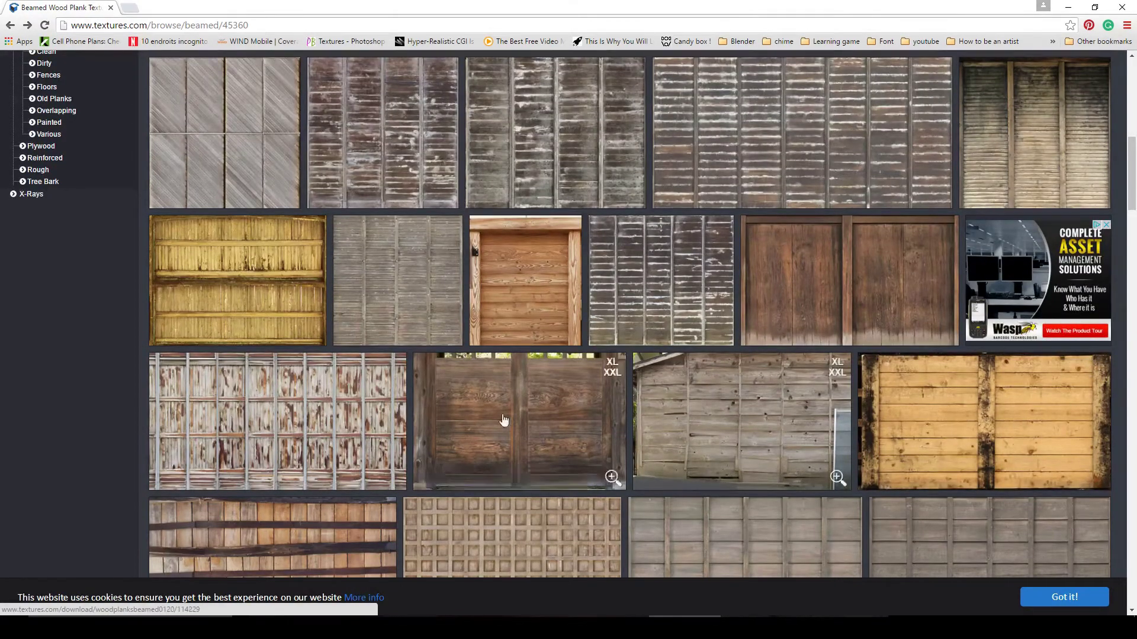
scroll(363, 515, "up", 10)
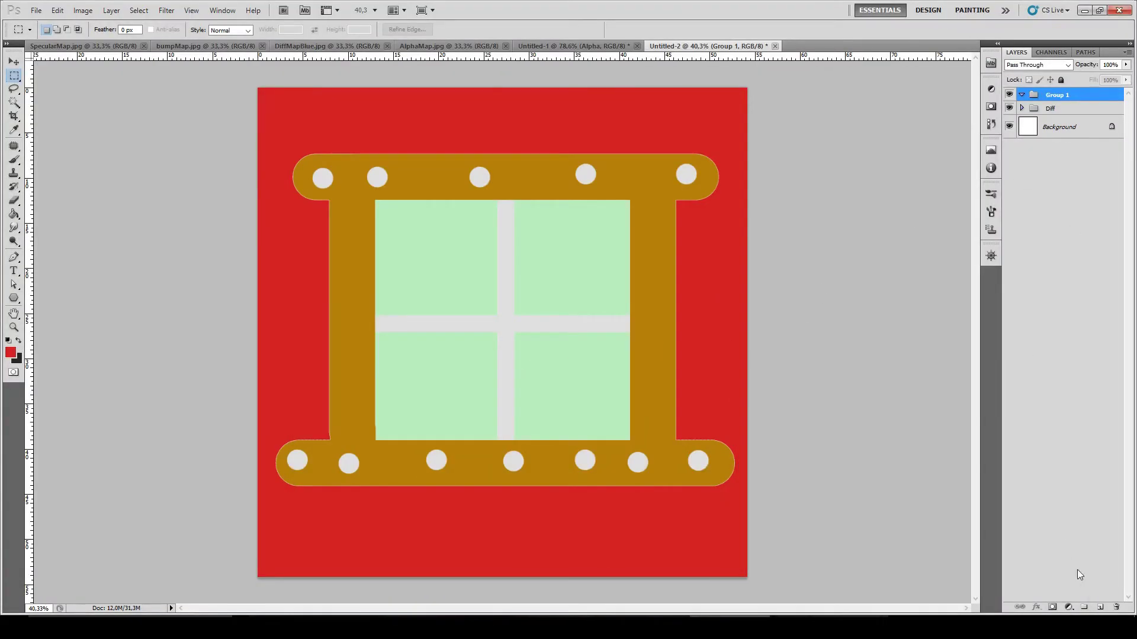
Rename the new group to Spec and add an empty layer inside it.
double_click(1059, 95)
type("Spec")
key("Return")
left_click(1100, 607)
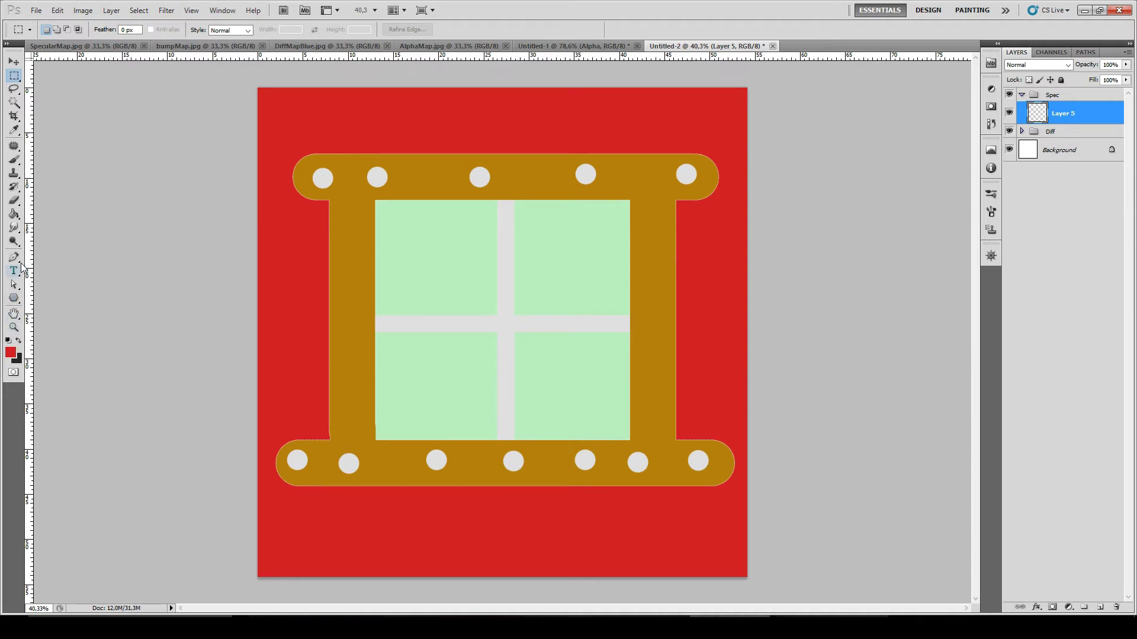
Set the foreground color to white with 0% saturation and 100% brightness, ready for the Paint Bucket tool.
left_click(14, 214)
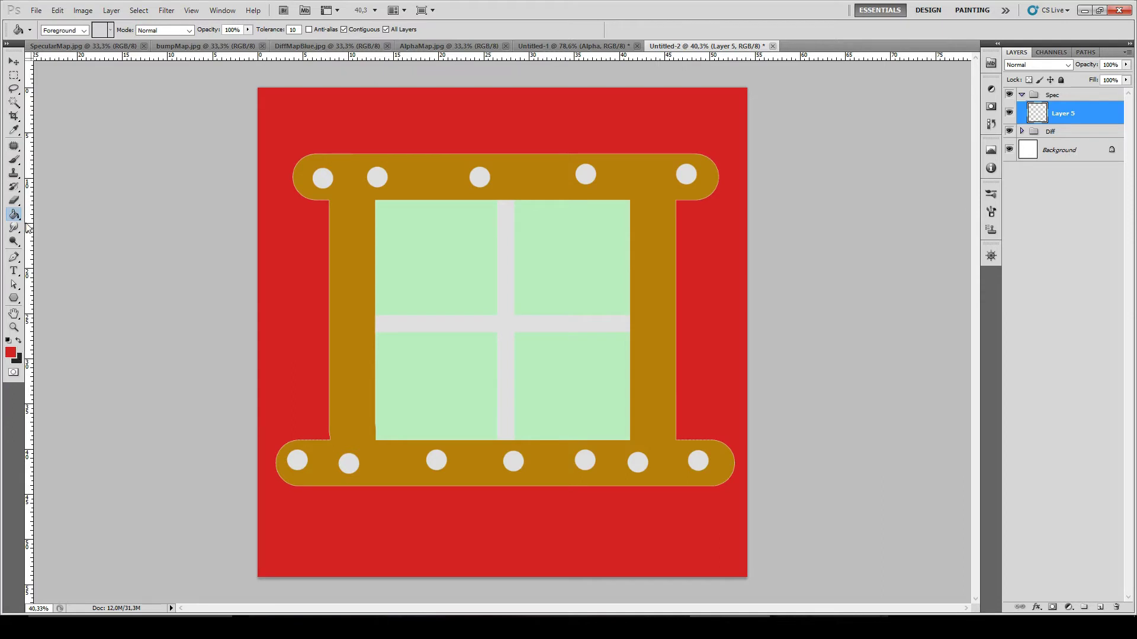
left_click(10, 352)
type("0")
key("Tab")
type("0")
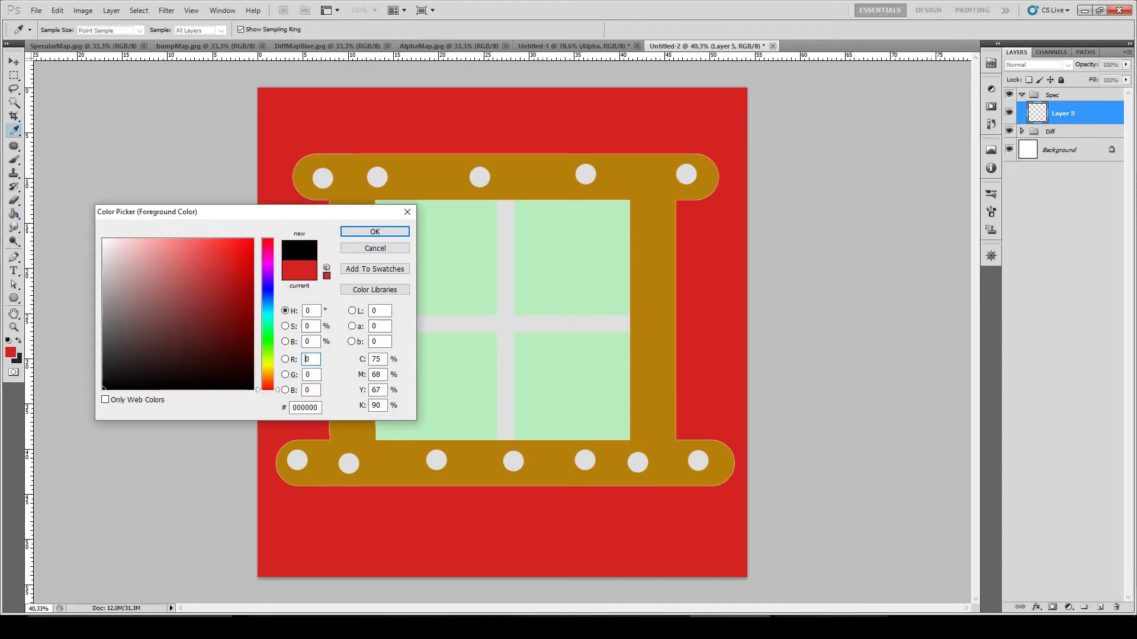
key("Tab")
type("0")
left_click(308, 345)
type("100")
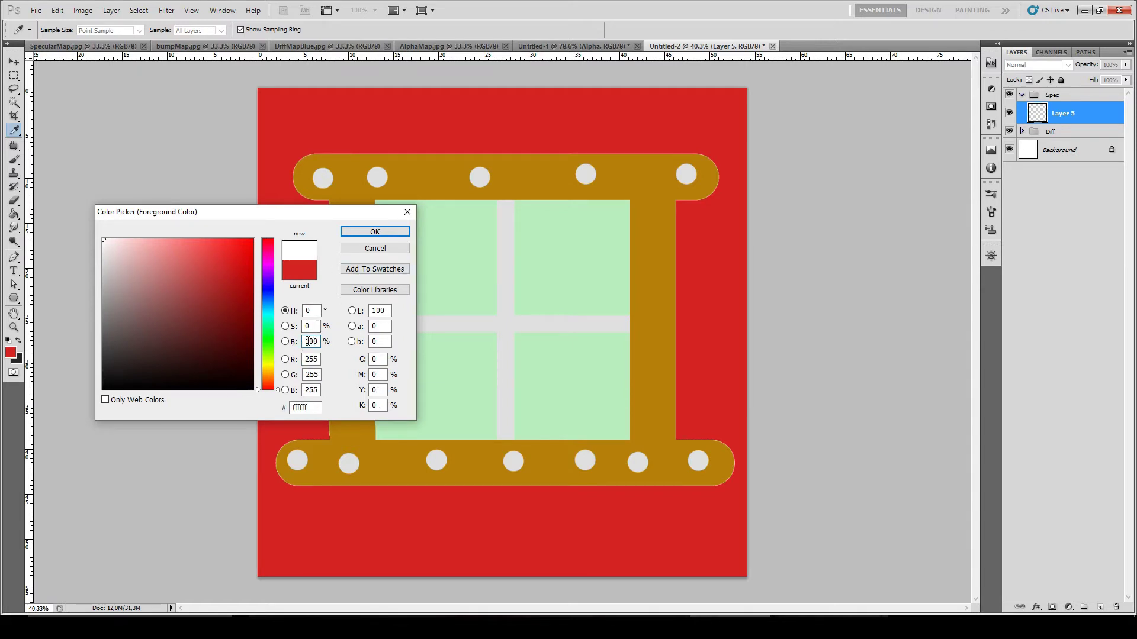
left_click(374, 232)
key("g")
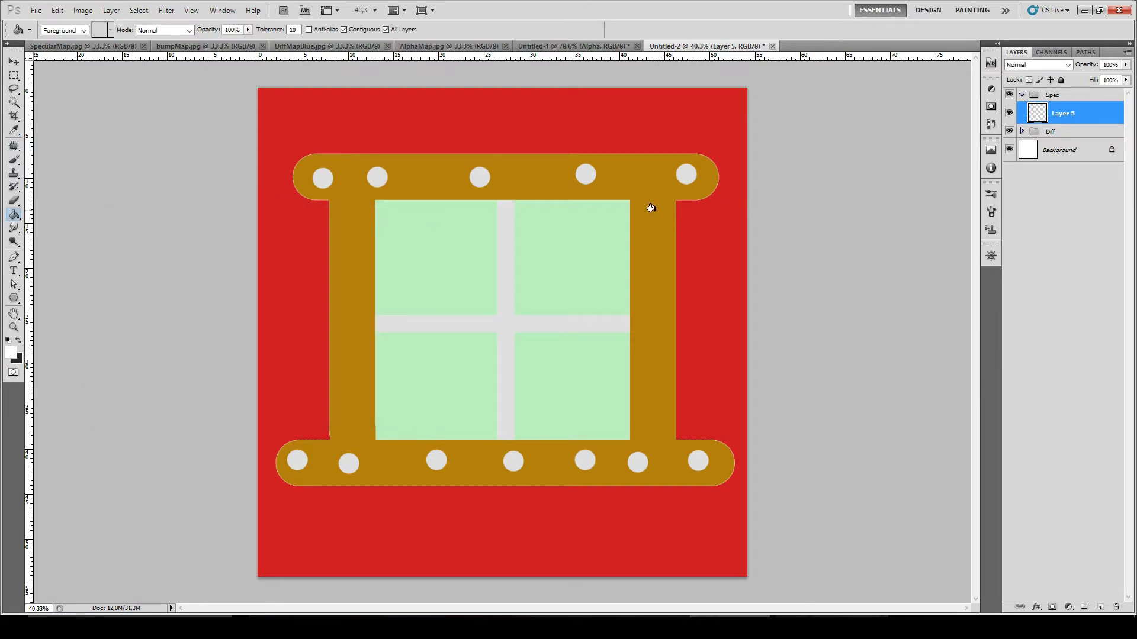
Fill the upper row of bolts and the window cross with white on Layer 5, and expand the Diff group.
left_click(323, 178)
left_click(376, 177)
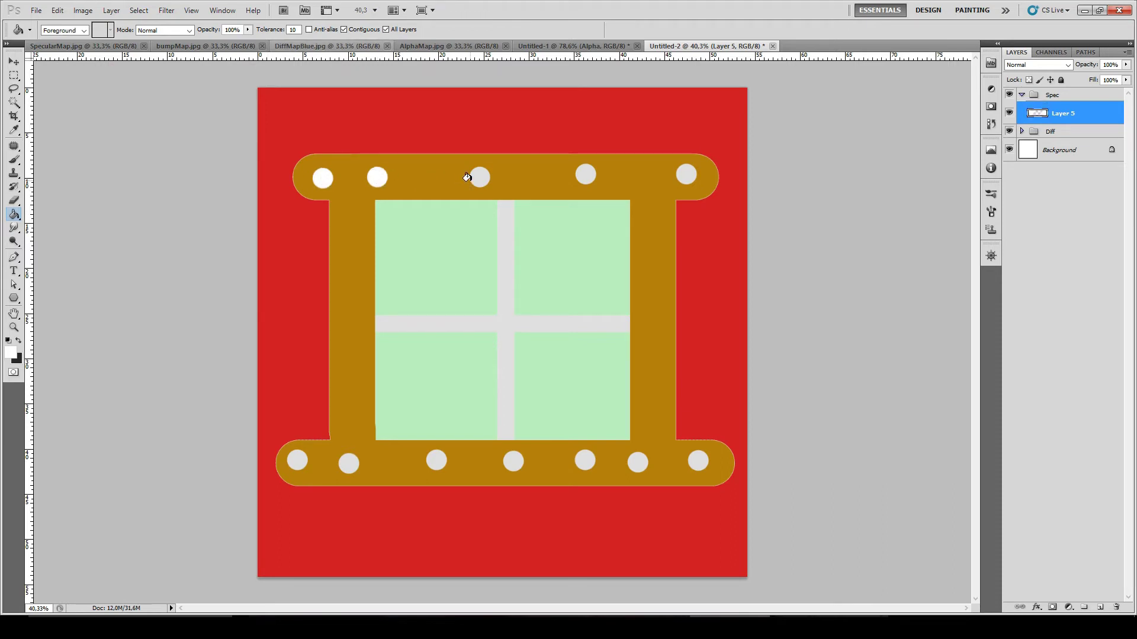
left_click(477, 178)
left_click(689, 171)
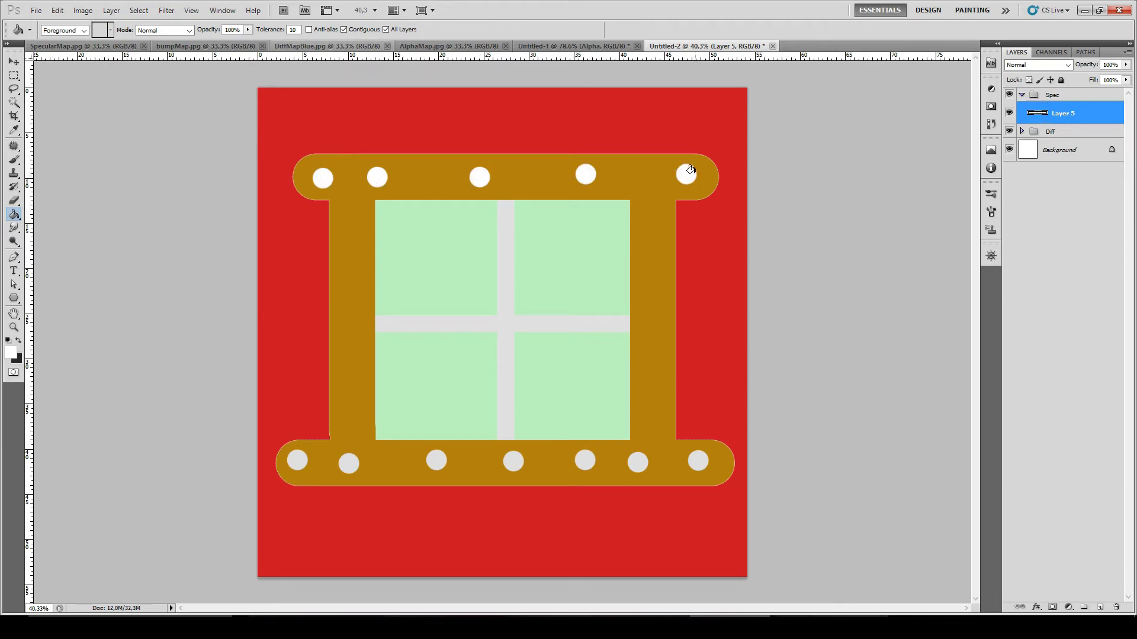
left_click(514, 302)
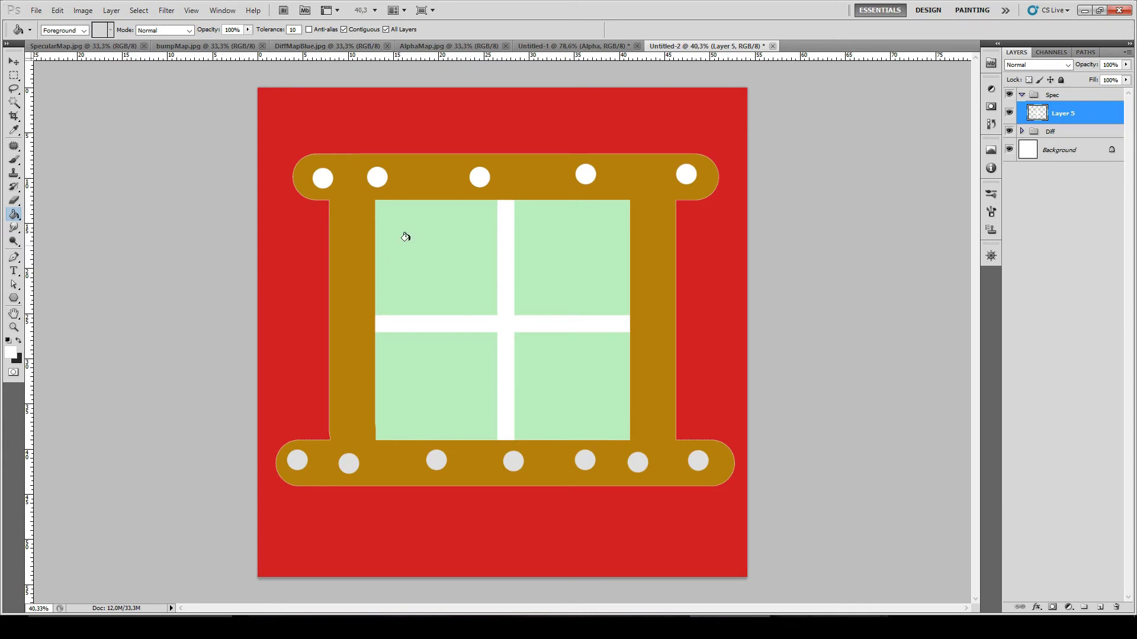
left_click(1023, 136)
left_click(1021, 131)
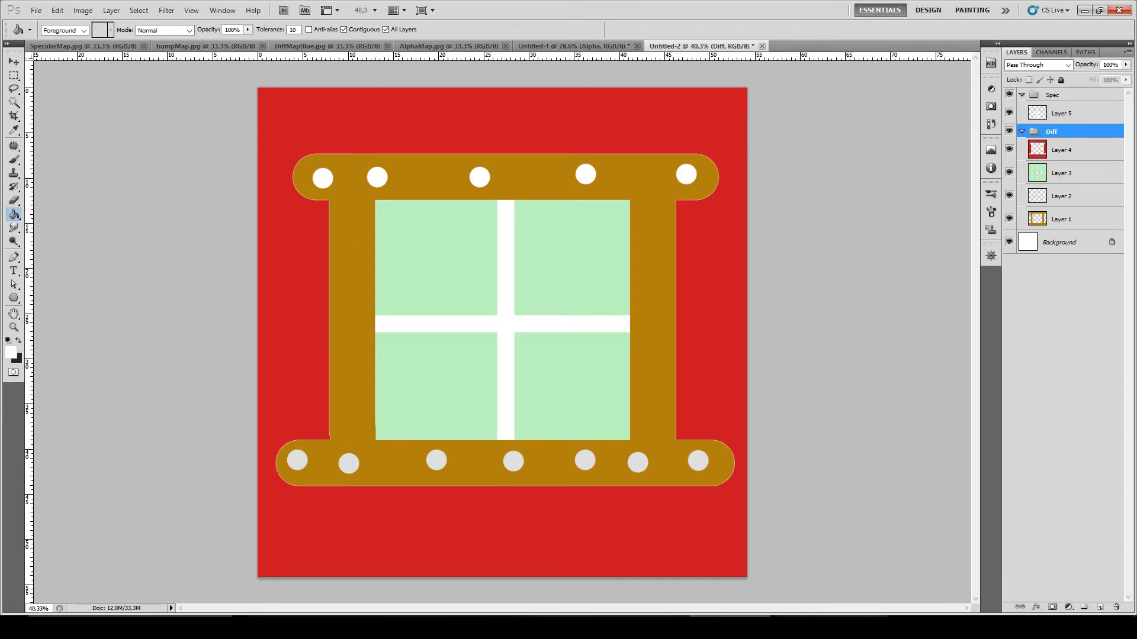
Switch to textures.com in Chrome, examine the Painted subcategory of Metal, including the MetalPainted0018 page, and return to Photoshop.
left_click_drag(1136, 203, 642, 1)
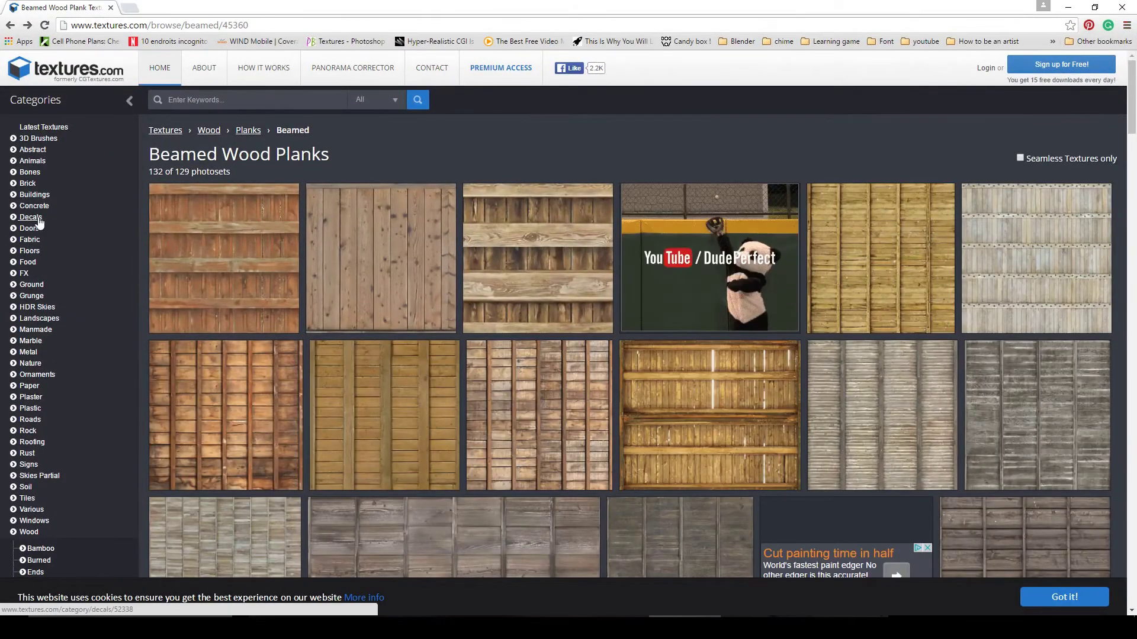
left_click(44, 103)
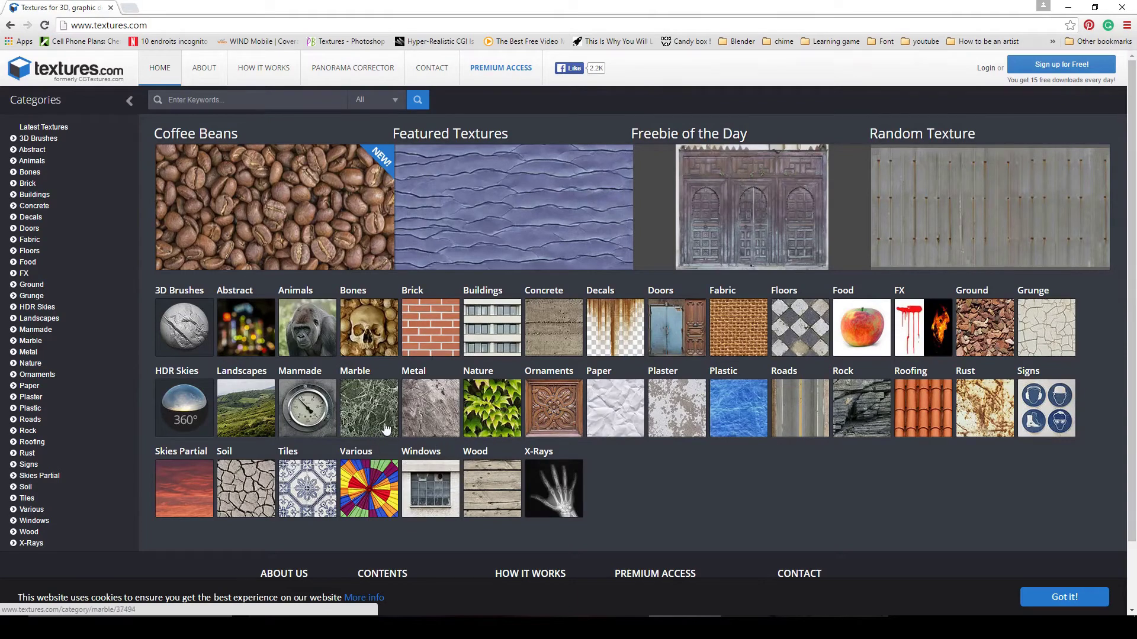
left_click(431, 409)
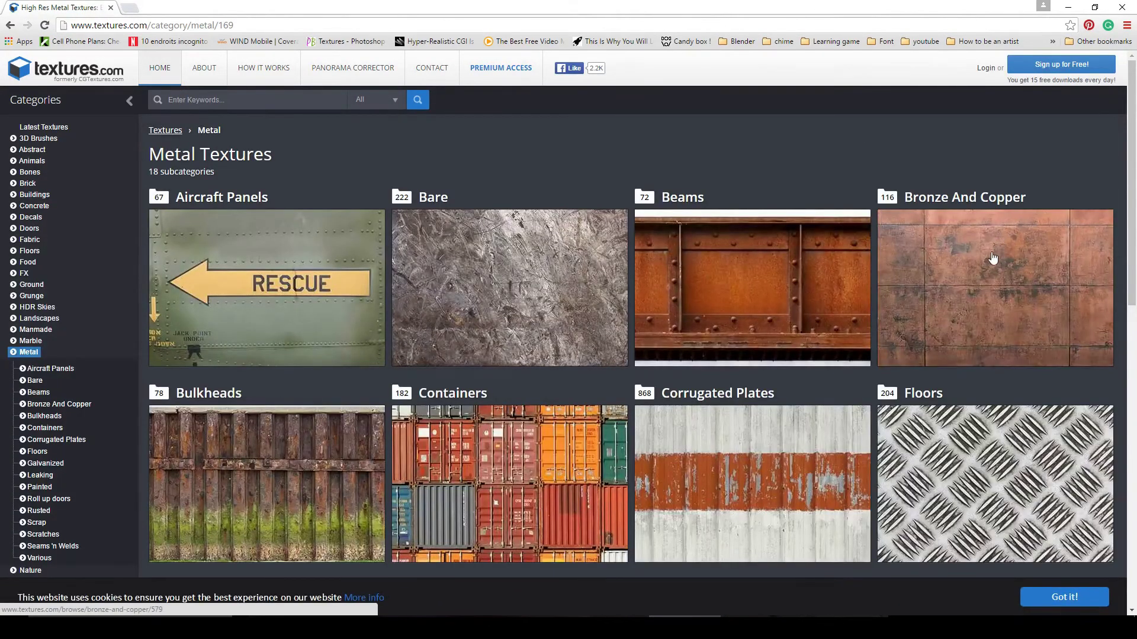
scroll(992, 257, "down", 3)
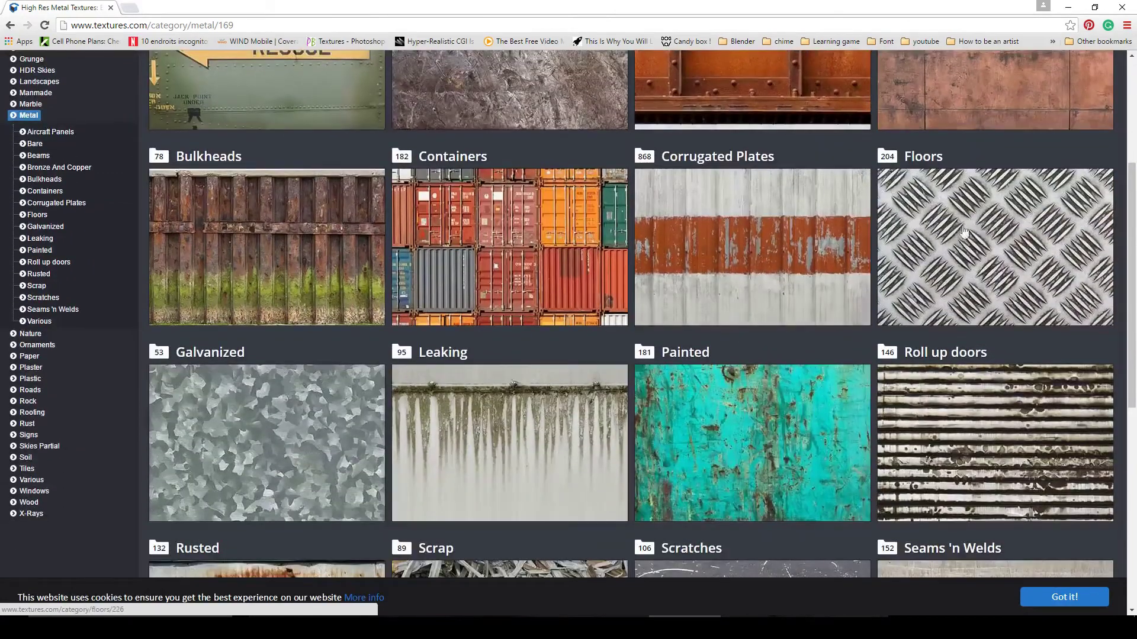
left_click(829, 499)
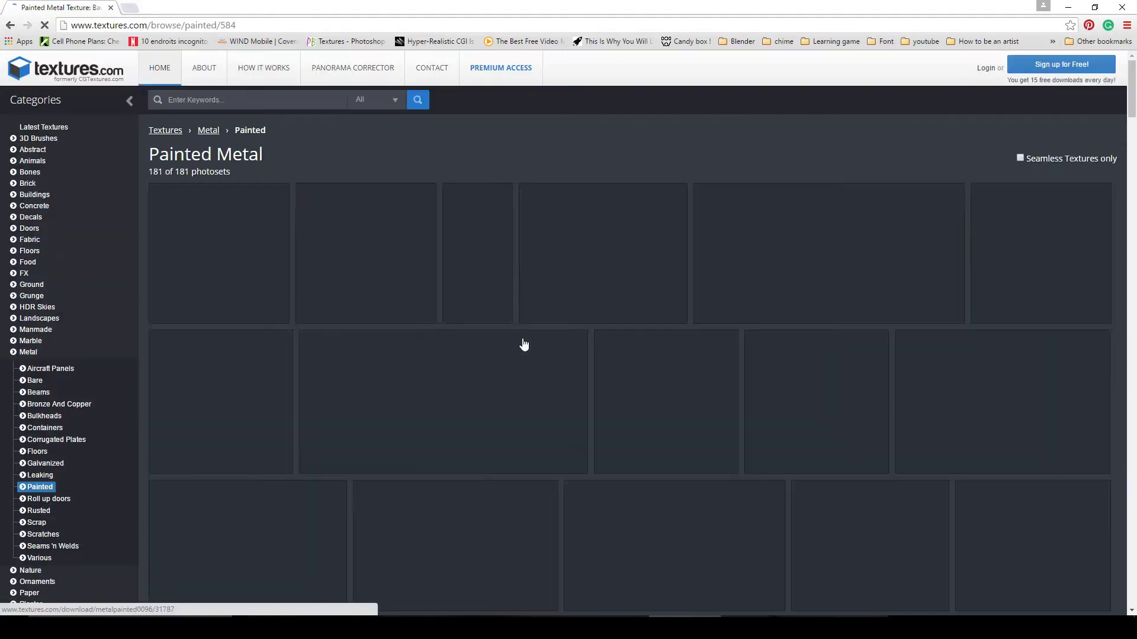
scroll(678, 494, "down", 4)
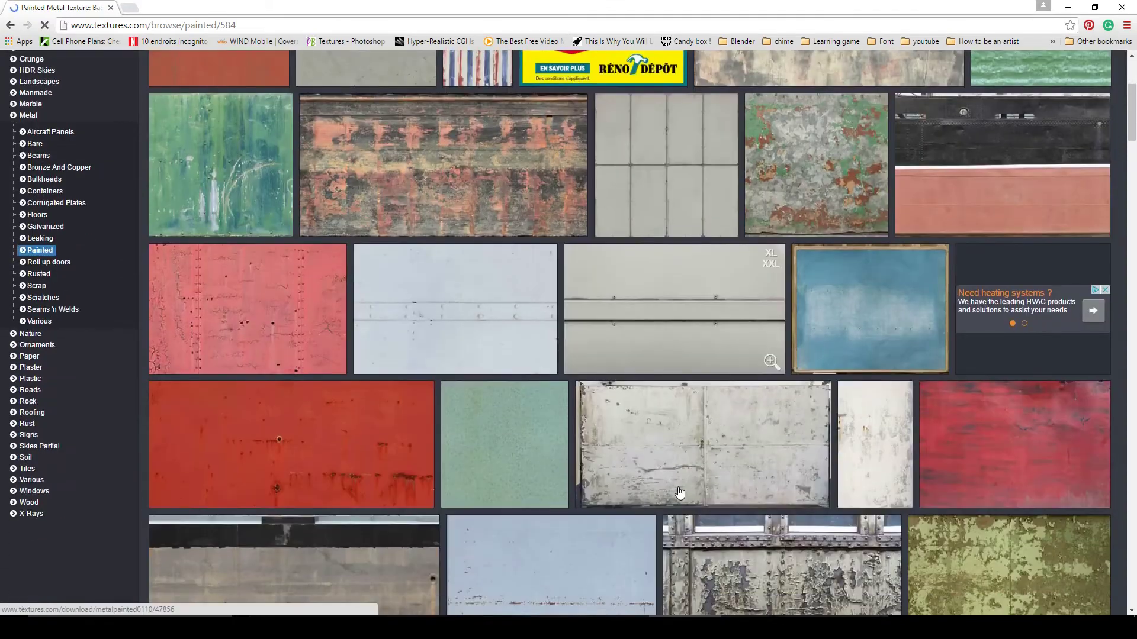
left_click(805, 209)
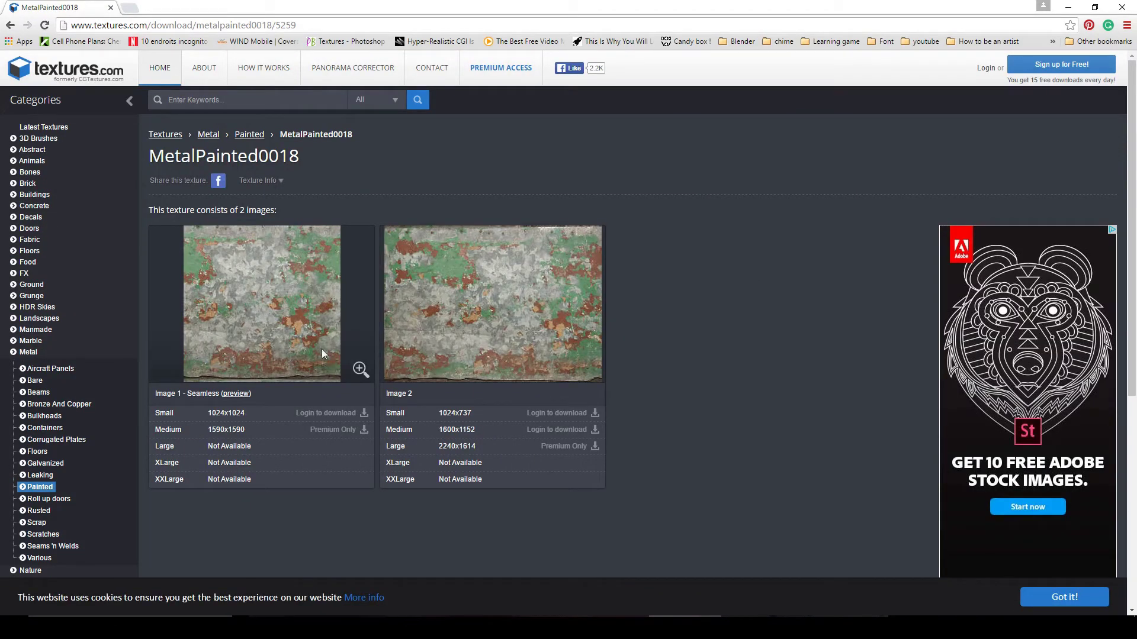
mouse_move(358, 369)
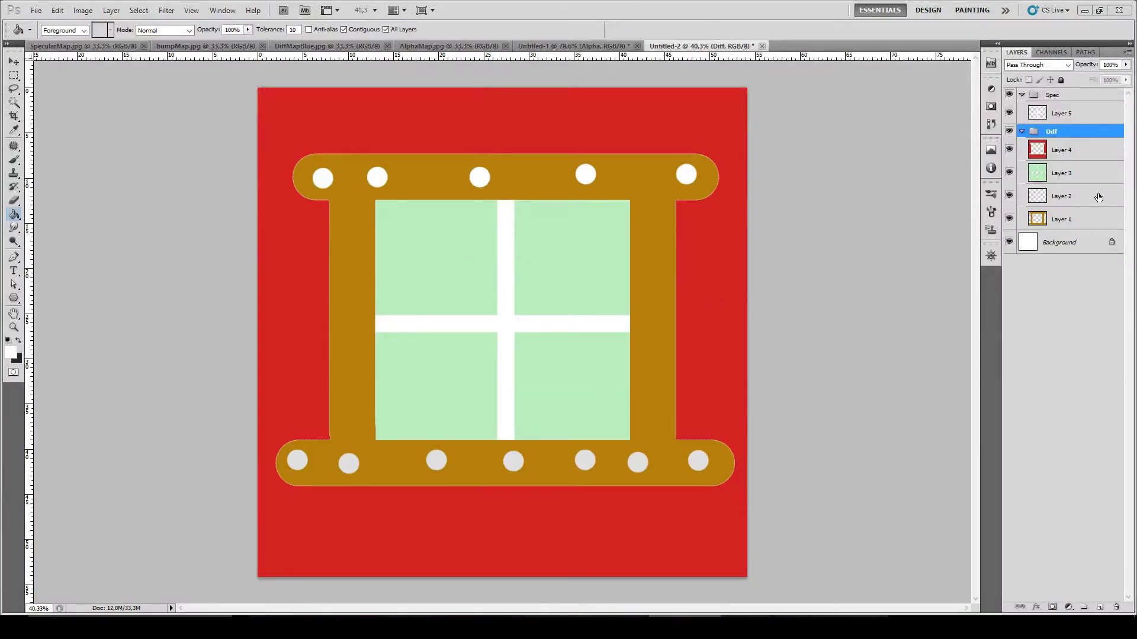
Select the outline of Layer 2's bolts and window cross and paint the lower bolts white on Layer 5.
left_click(1039, 157)
left_click(1072, 178)
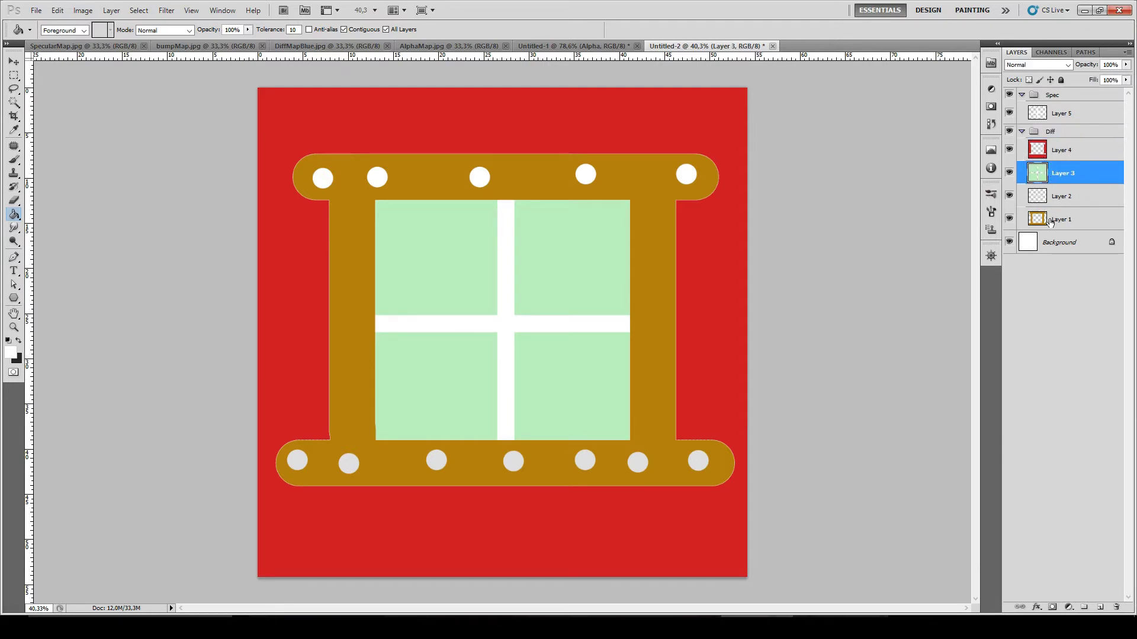
left_click(1038, 198)
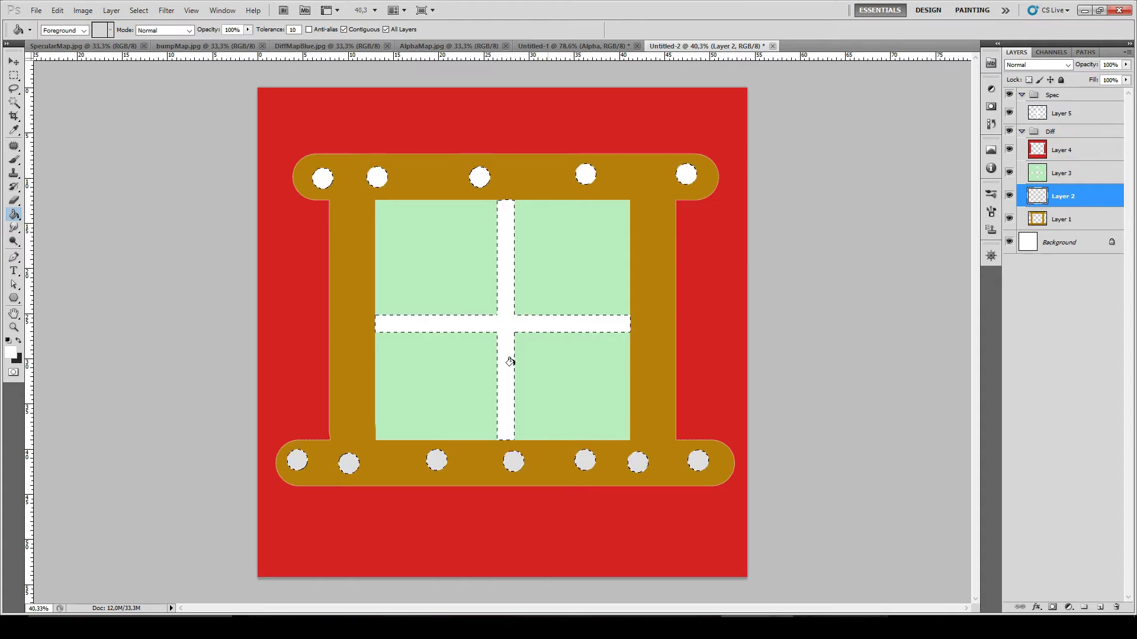
left_click(14, 160)
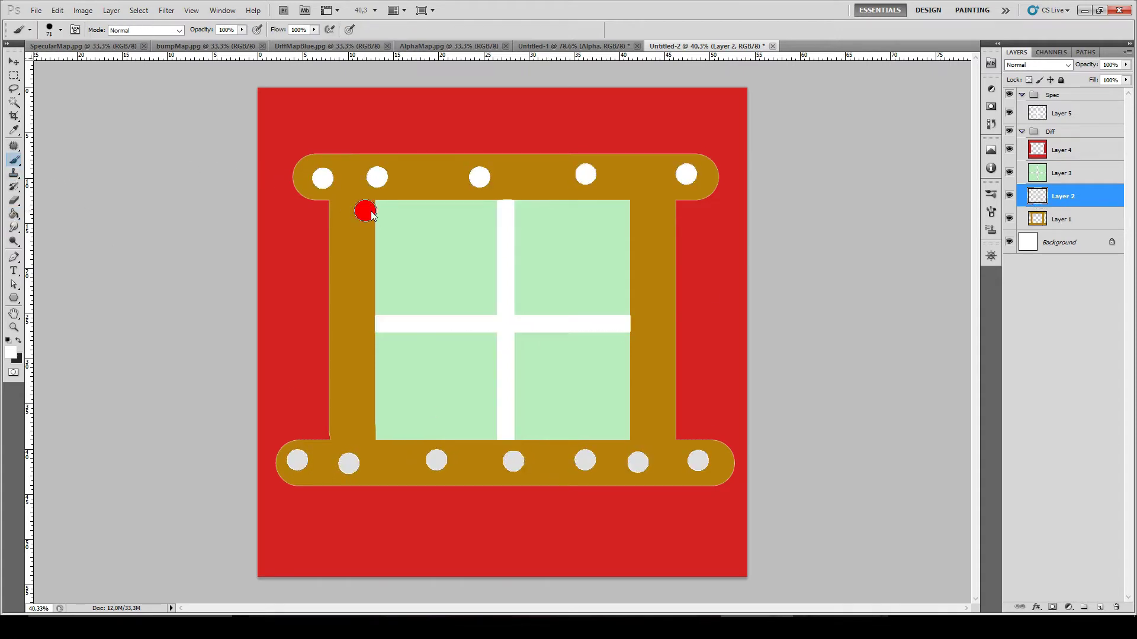
mouse_move(325, 168)
left_mouse_down()
mouse_move(476, 338)
mouse_move(490, 433)
mouse_move(436, 448)
mouse_move(722, 428)
left_mouse_up()
left_click(1036, 114)
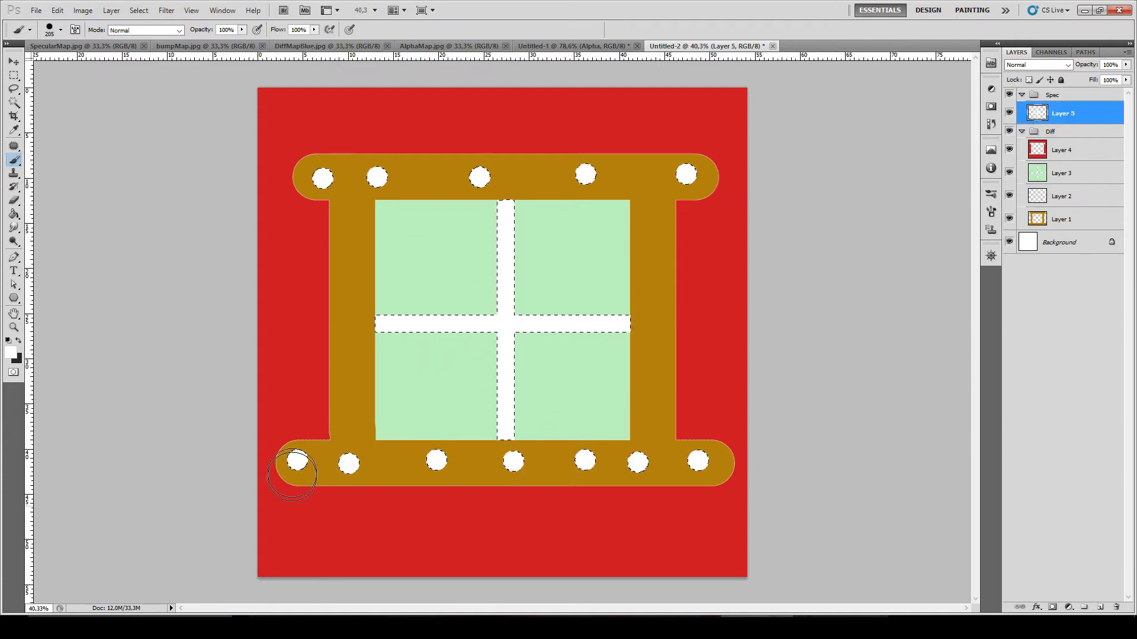
Hide the Background layer and check the white specular shapes alone by hiding and showing the Diff group again.
left_click(1009, 133)
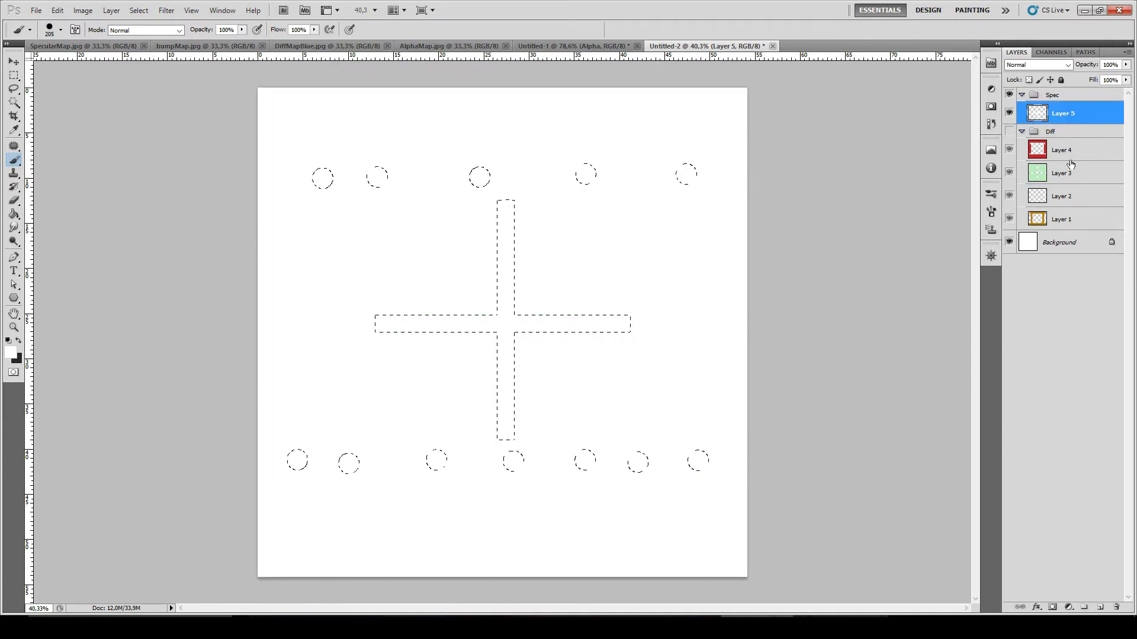
left_click(1009, 242)
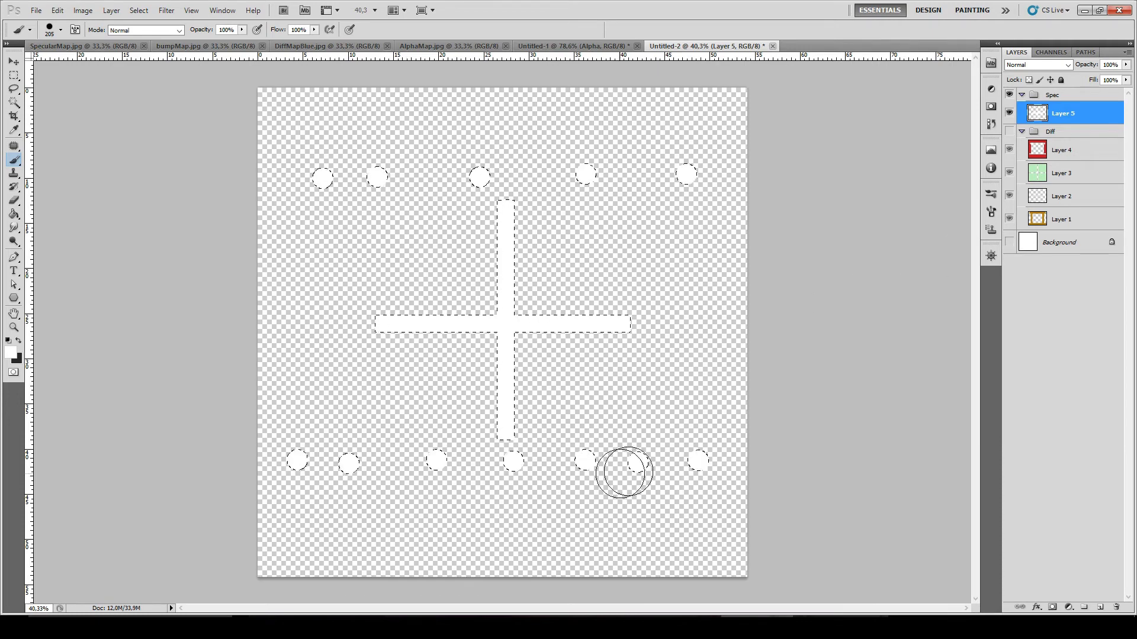
left_click(1009, 131)
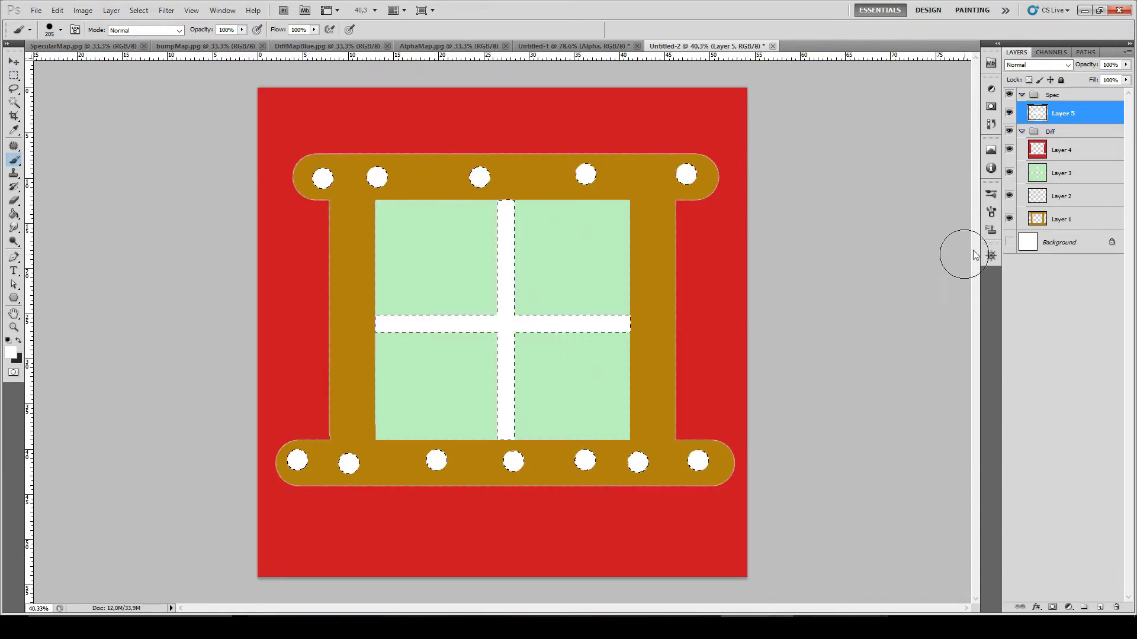
Add a new layer below Layer 5 in the Spec group and select the outline of Layer 1's wooden frame.
left_click(1103, 608)
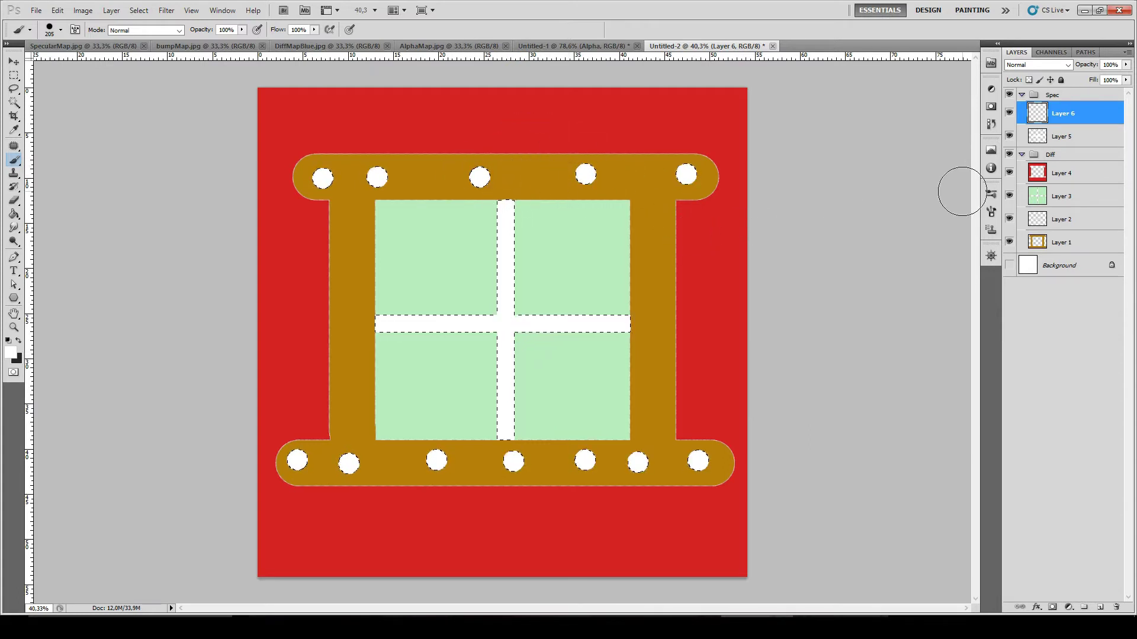
left_click_drag(1066, 107, 1062, 138)
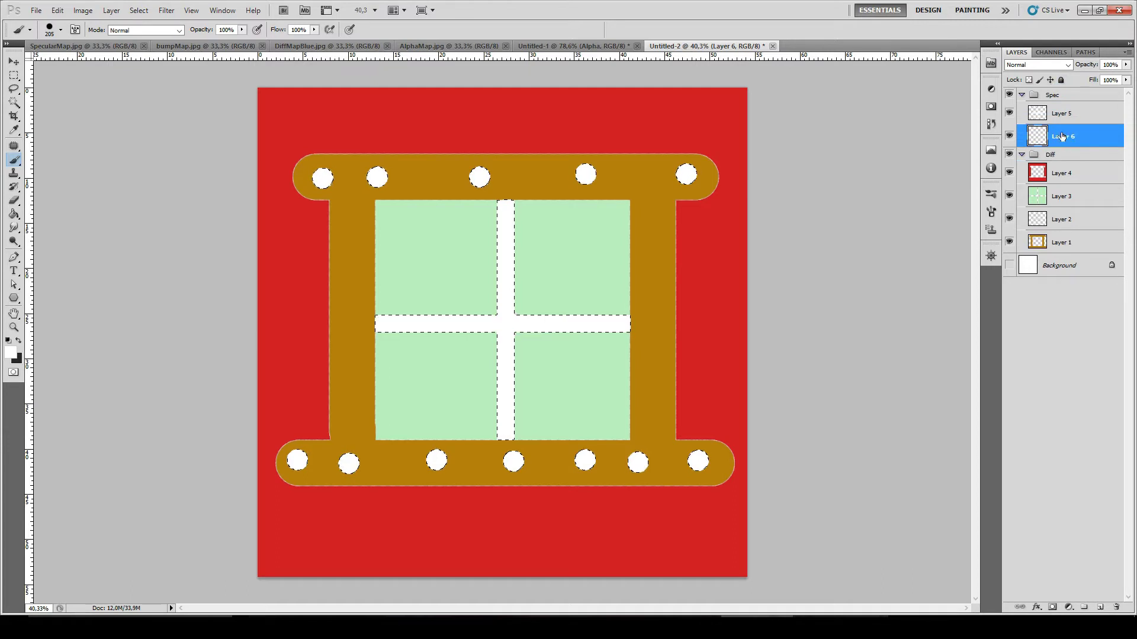
left_click(1049, 245, "ctrl")
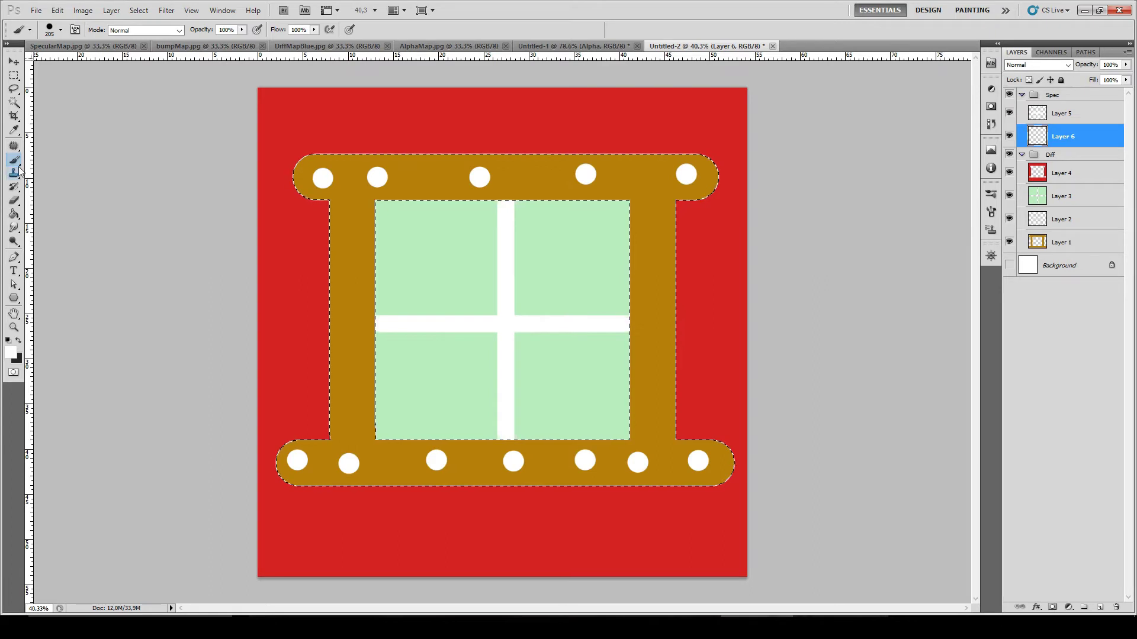
Paint the selected window frame on Layer 6 in dark grey with 20% brightness.
left_click(11, 353)
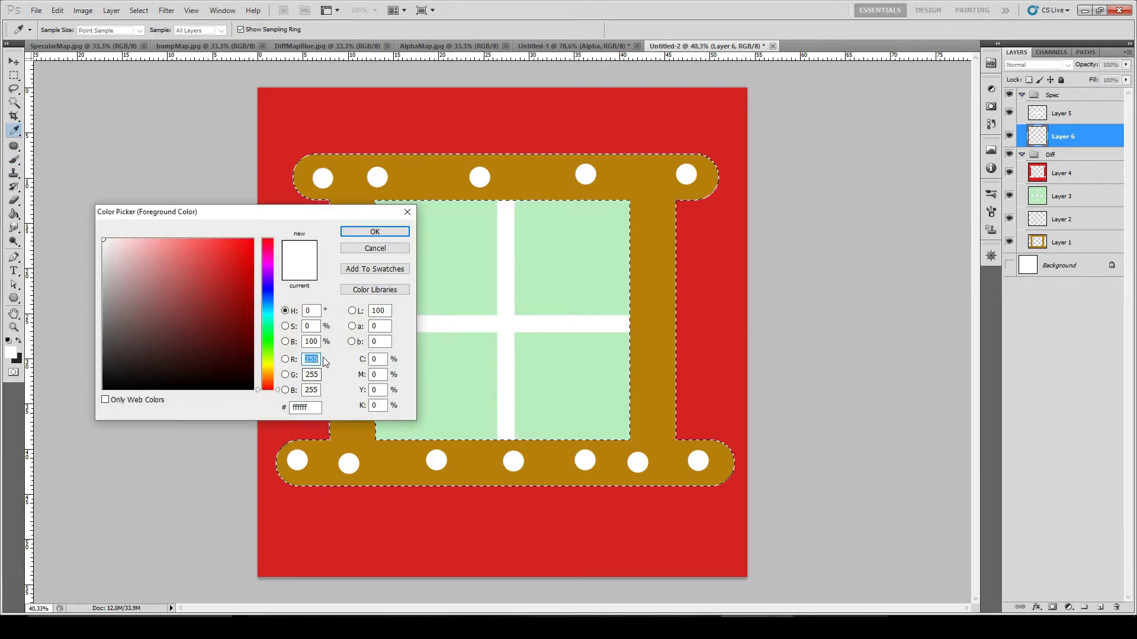
double_click(313, 342)
type("20")
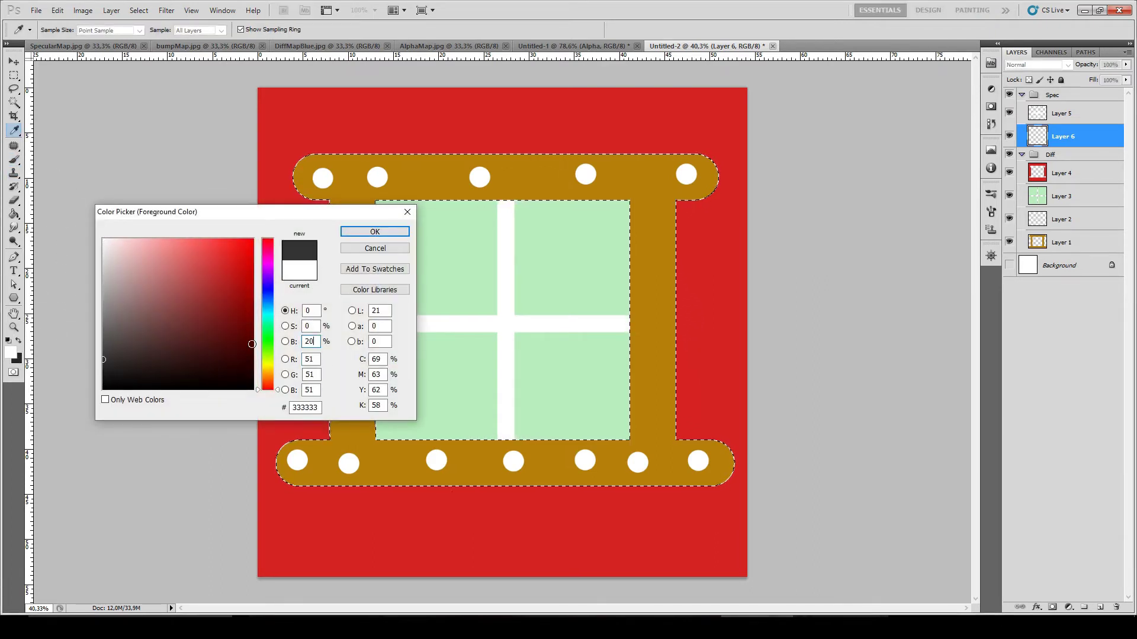
left_click(384, 233)
key("b")
mouse_move(385, 228)
left_mouse_down()
mouse_move(779, 203)
mouse_move(681, 195)
mouse_move(617, 146)
mouse_move(703, 521)
mouse_move(774, 436)
mouse_move(591, 411)
mouse_move(350, 427)
mouse_move(354, 308)
mouse_move(325, 203)
left_mouse_up()
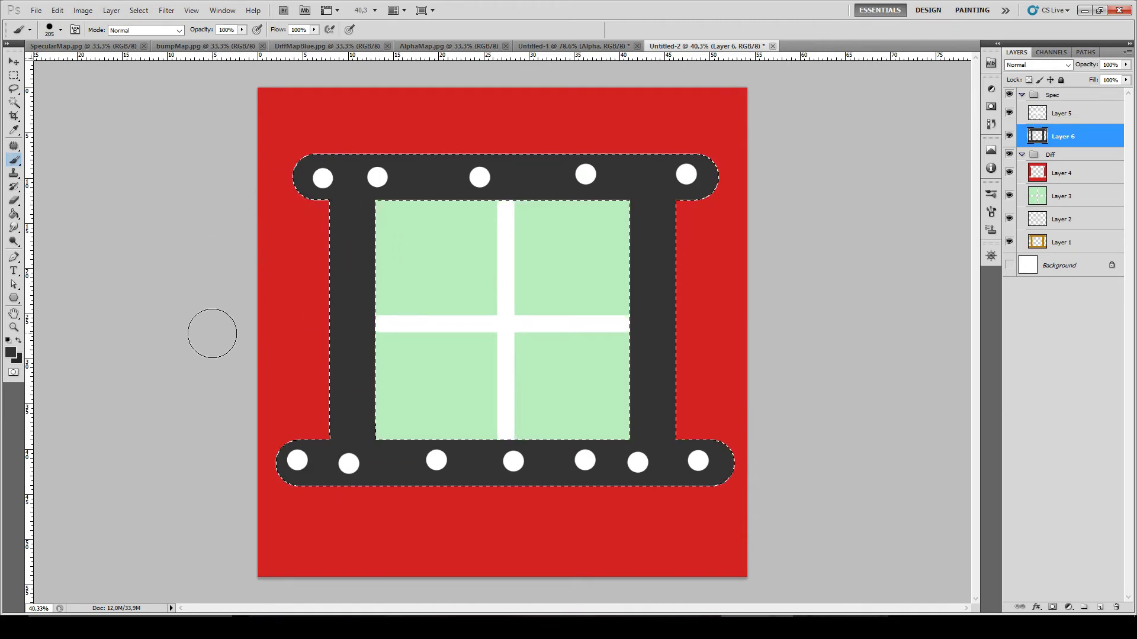
Select the wall outline from Layer 4 and paint it on Layer 6 in grey with 35% brightness.
left_click(1041, 177, "ctrl")
key("i")
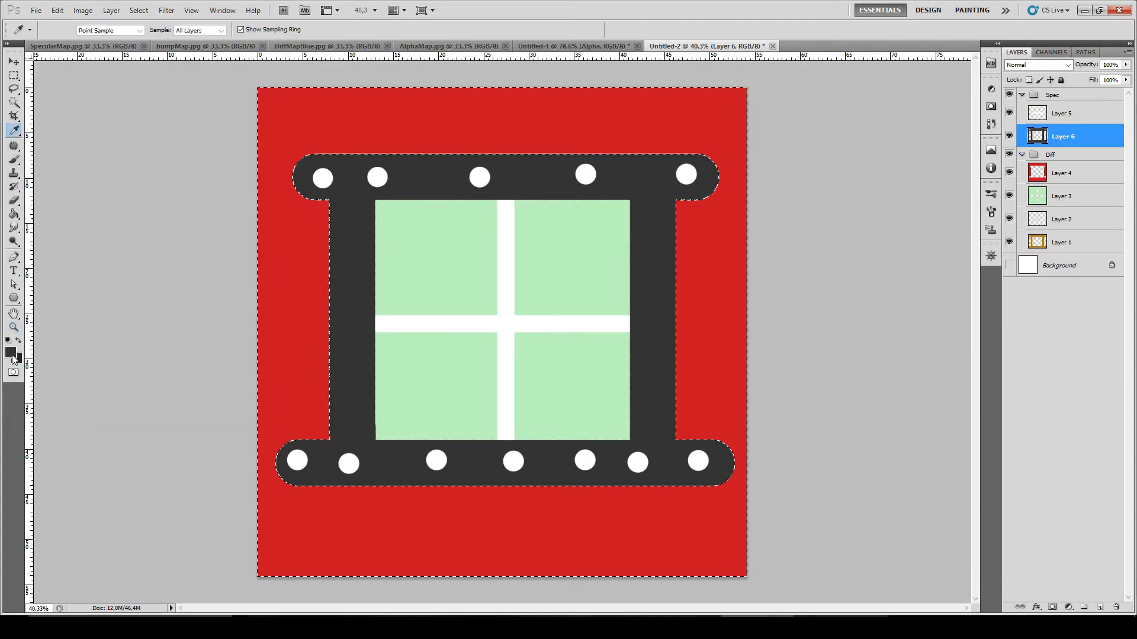
left_click(11, 354)
left_click(318, 344)
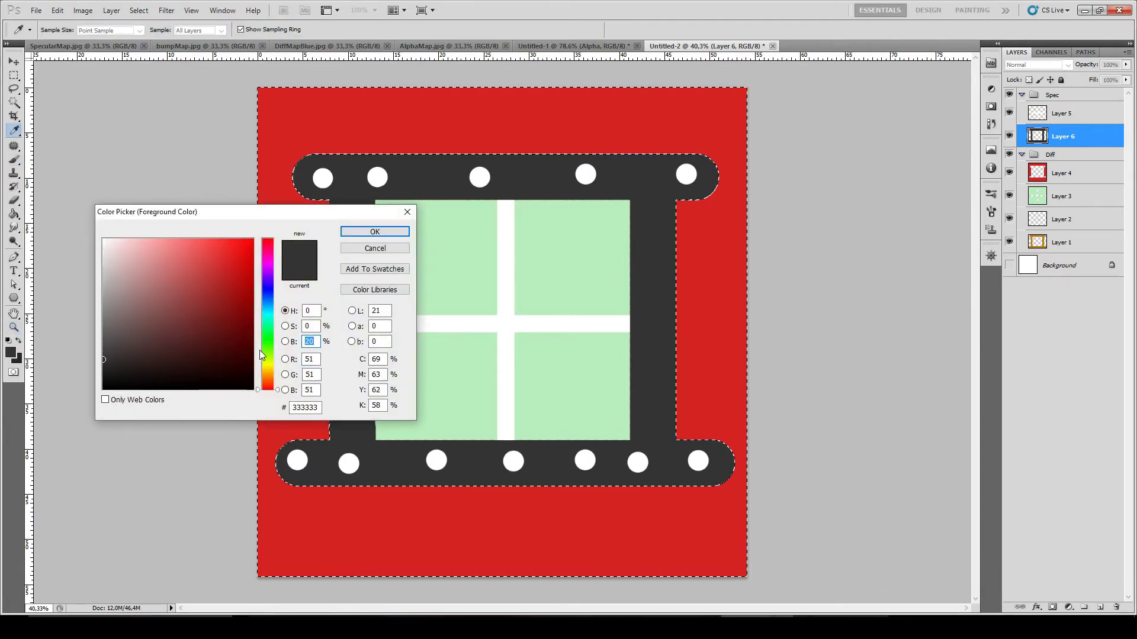
type("35")
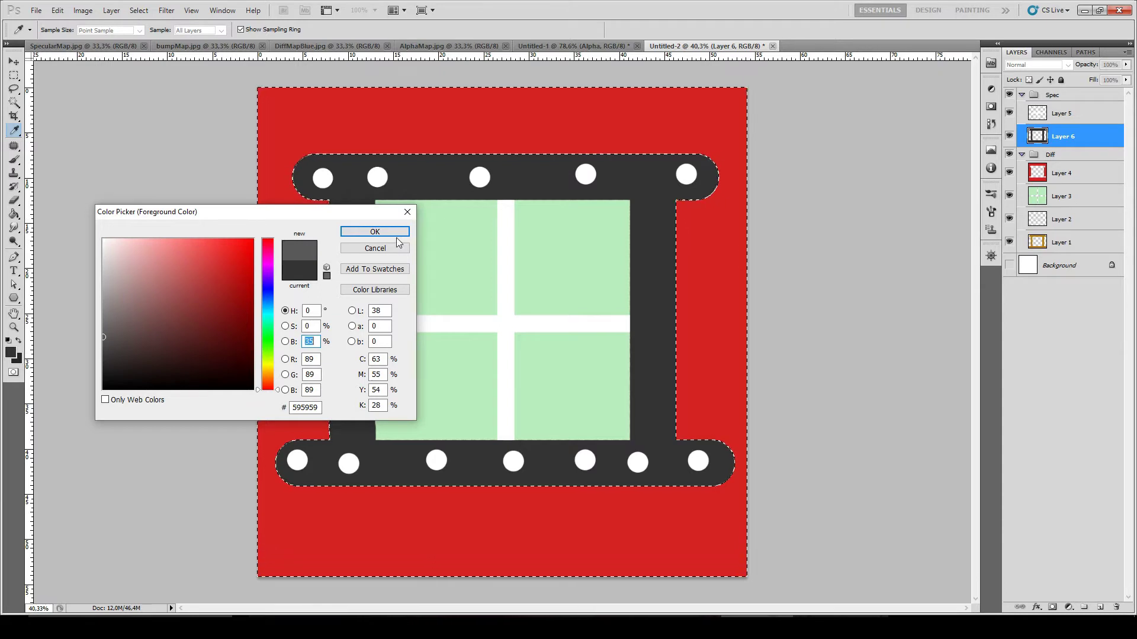
left_click(393, 232)
mouse_move(361, 142)
left_mouse_down()
mouse_move(819, 137)
mouse_move(237, 86)
mouse_move(230, 171)
left_mouse_up()
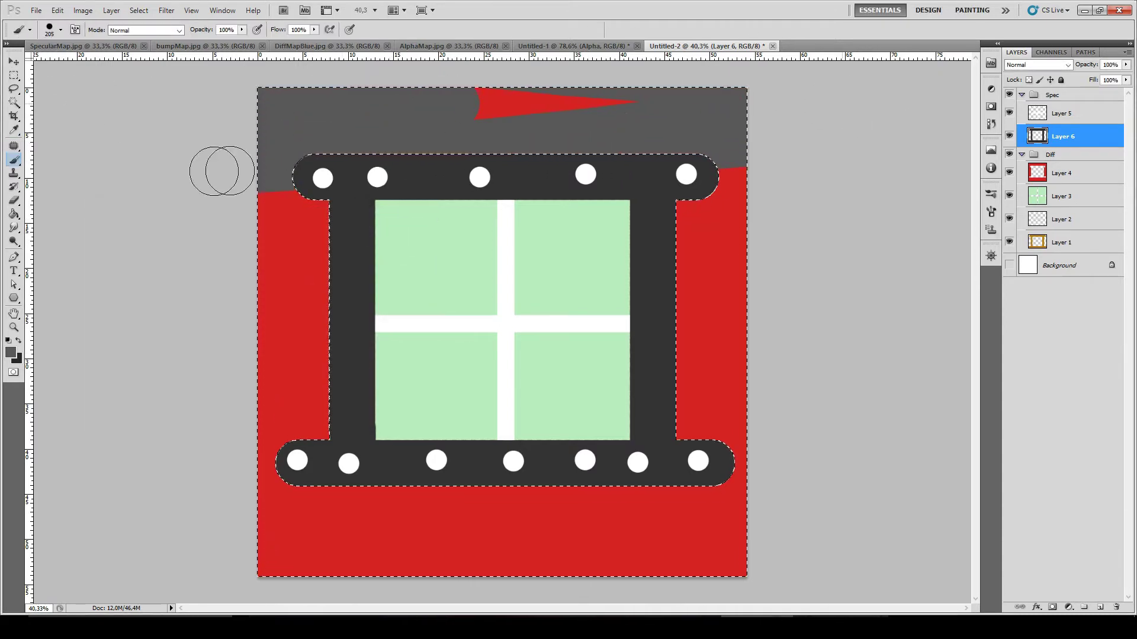
mouse_move(241, 127)
left_mouse_down()
mouse_move(274, 545)
mouse_move(338, 491)
left_mouse_up()
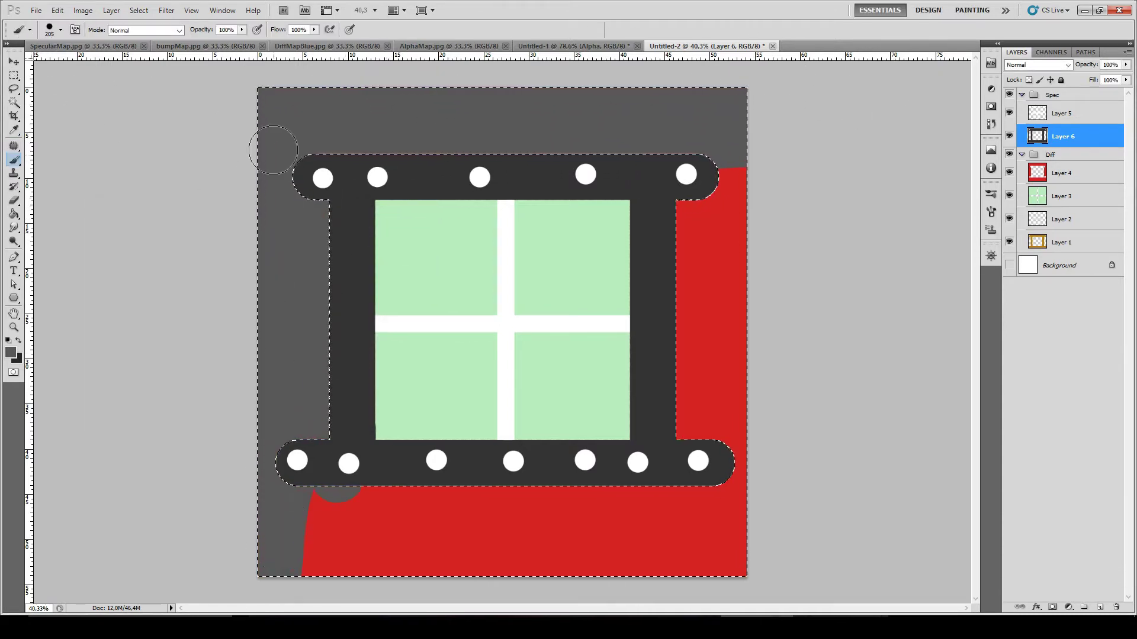
mouse_move(279, 515)
left_mouse_down()
mouse_move(326, 556)
mouse_move(734, 563)
mouse_move(717, 515)
mouse_move(755, 565)
mouse_move(681, 561)
left_mouse_up()
left_click_drag(728, 177, 753, 427)
mouse_move(690, 196)
left_mouse_down()
mouse_move(689, 332)
mouse_move(690, 311)
left_mouse_up()
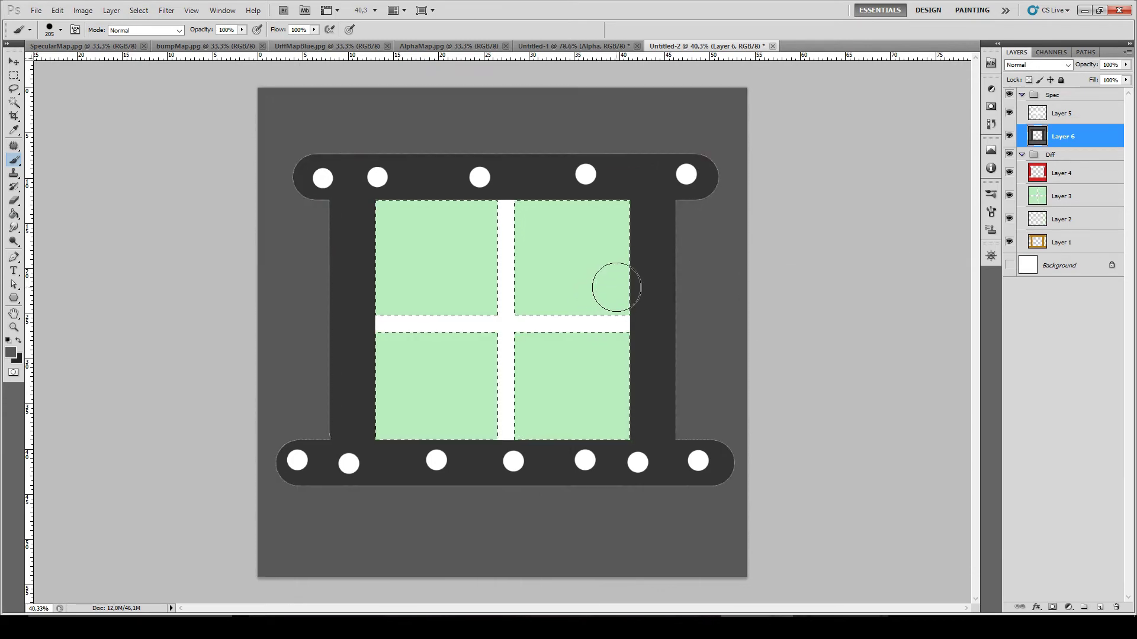
Paint the selected window panes on Layer 6 in light grey with 75% brightness and clear the selection.
left_click(10, 353)
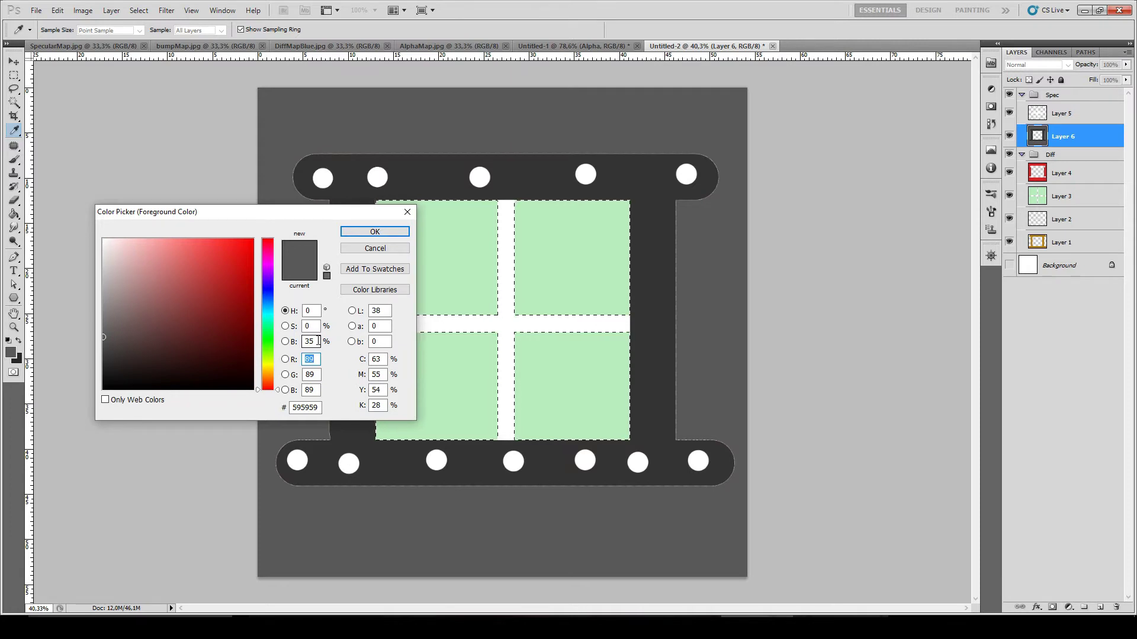
left_click(317, 341)
type("75")
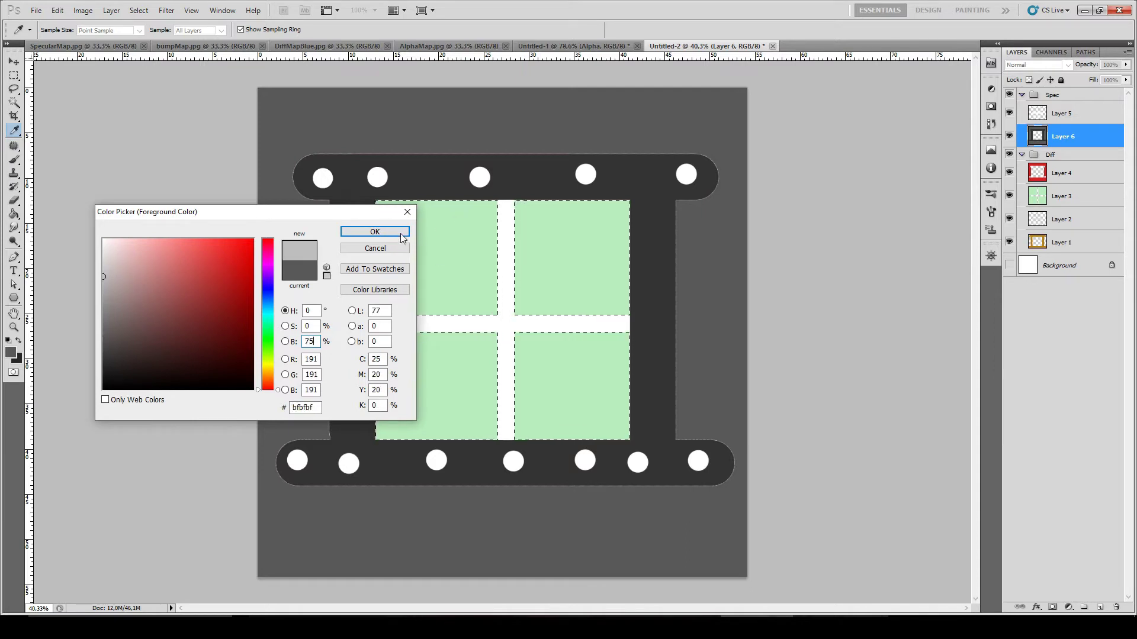
left_click(375, 232)
key("b")
mouse_move(477, 228)
left_mouse_down()
mouse_move(639, 198)
mouse_move(589, 229)
mouse_move(363, 215)
mouse_move(346, 489)
mouse_move(583, 271)
mouse_move(606, 283)
mouse_move(618, 249)
left_mouse_up()
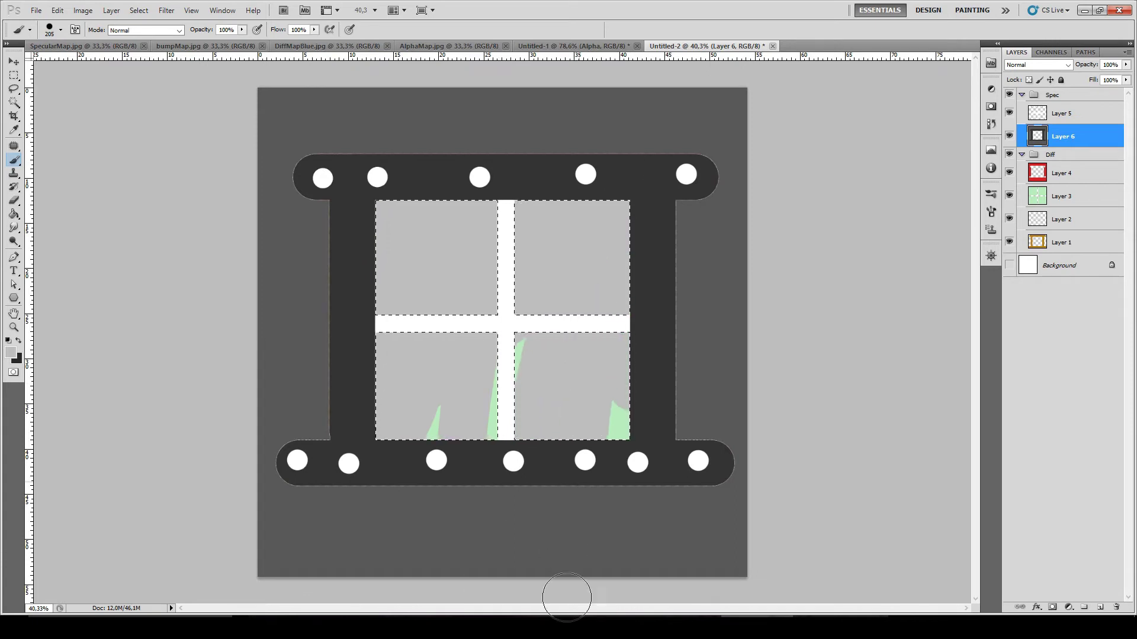
left_click_drag(615, 340, 621, 441)
mouse_move(423, 518)
left_mouse_down()
mouse_move(509, 379)
mouse_move(429, 389)
left_mouse_up()
left_click(14, 75)
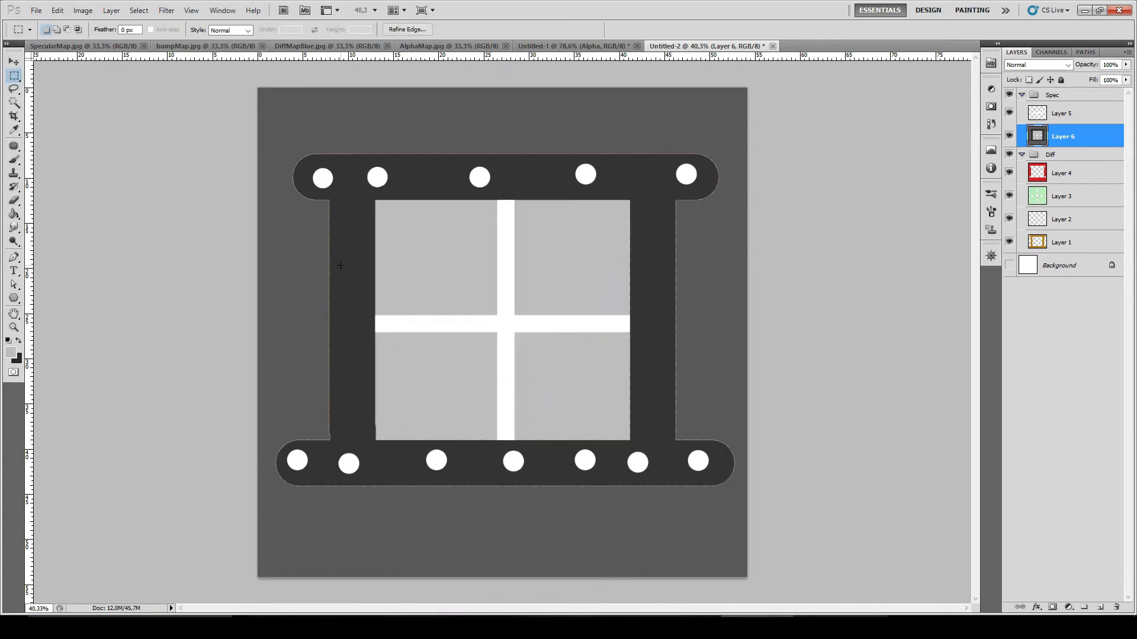
Collapse the Spec group, create a new group named BMP above it, and hide the Spec group.
left_click(501, 260)
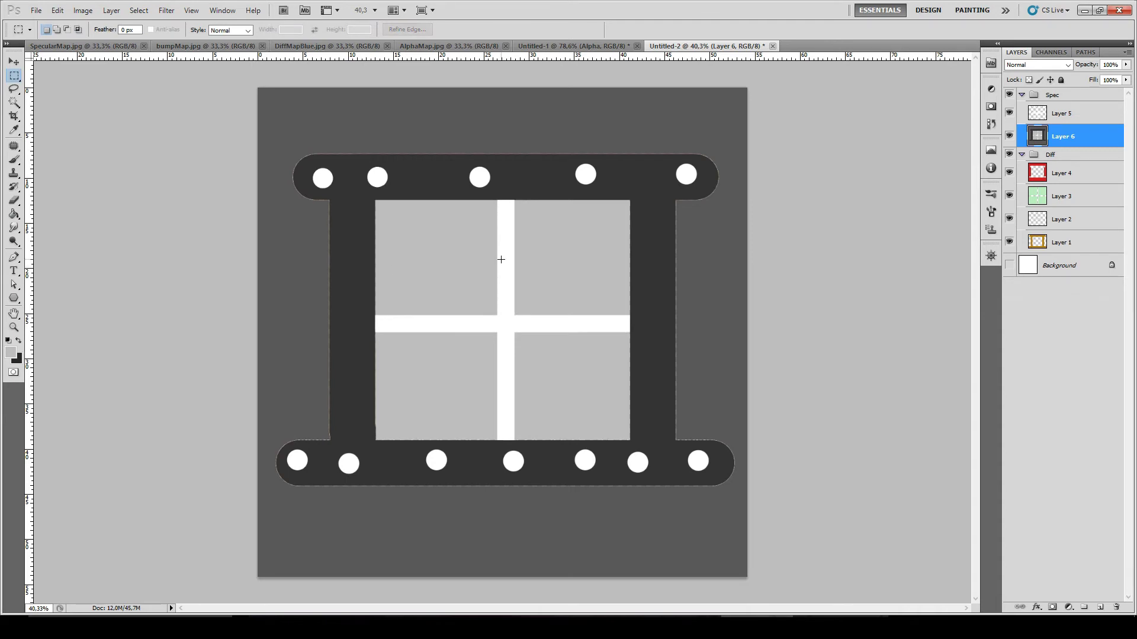
left_click(1022, 95)
left_click(1086, 607)
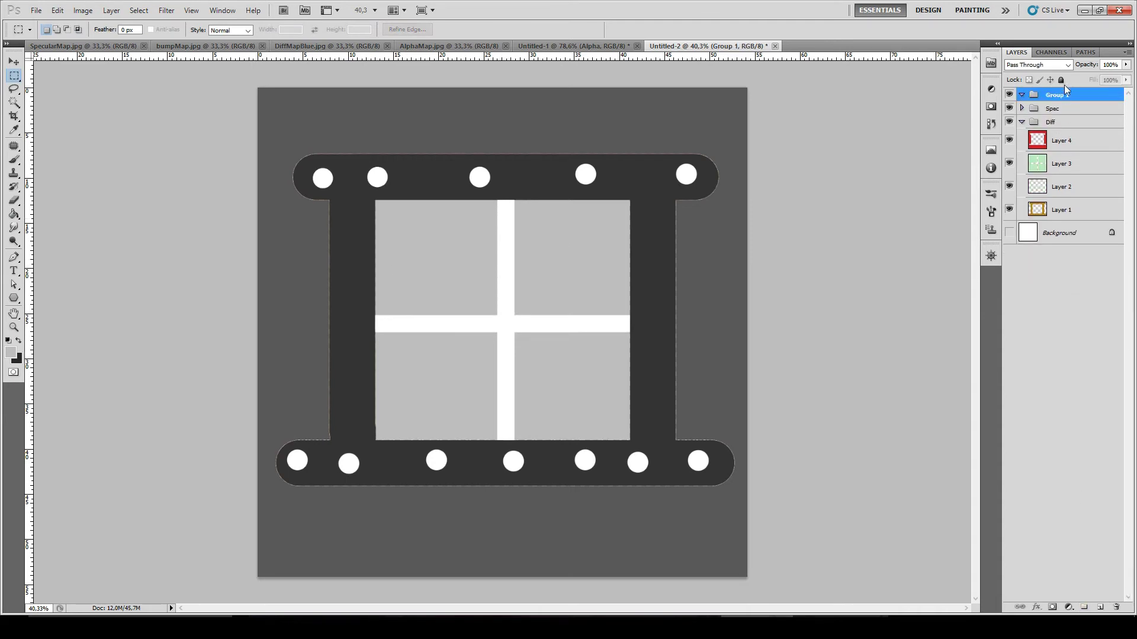
double_click(1058, 96)
type("BMP")
key("Return")
left_click(1009, 108)
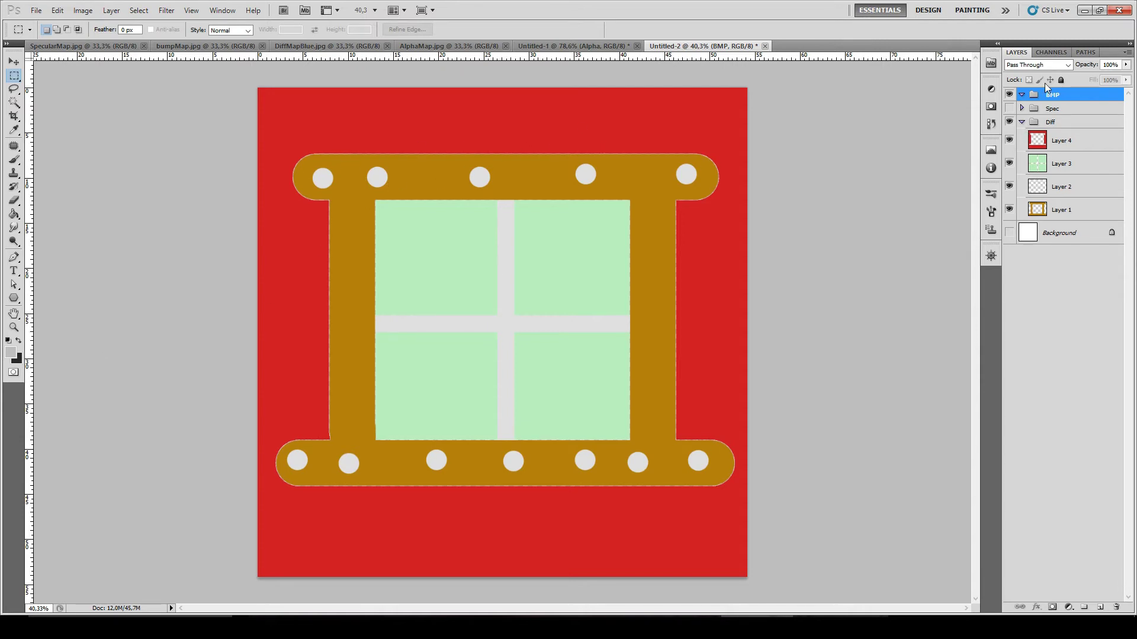
Add a new layer in the BMP group and fill the whole canvas with grey at 50% brightness.
left_click(1100, 607)
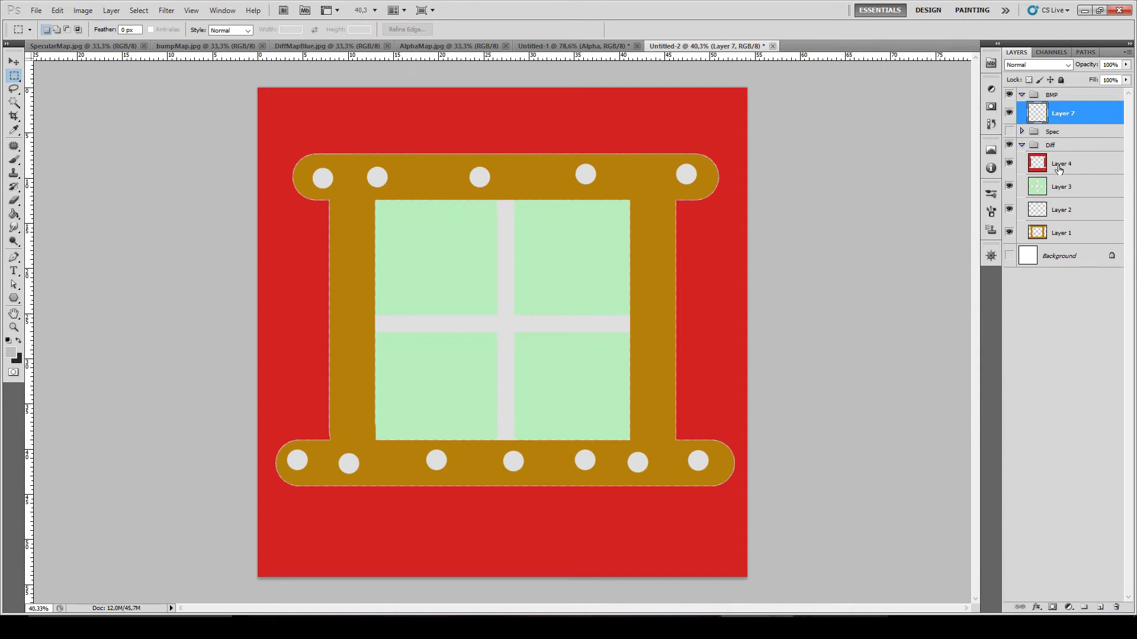
left_click(14, 215)
left_click(10, 352)
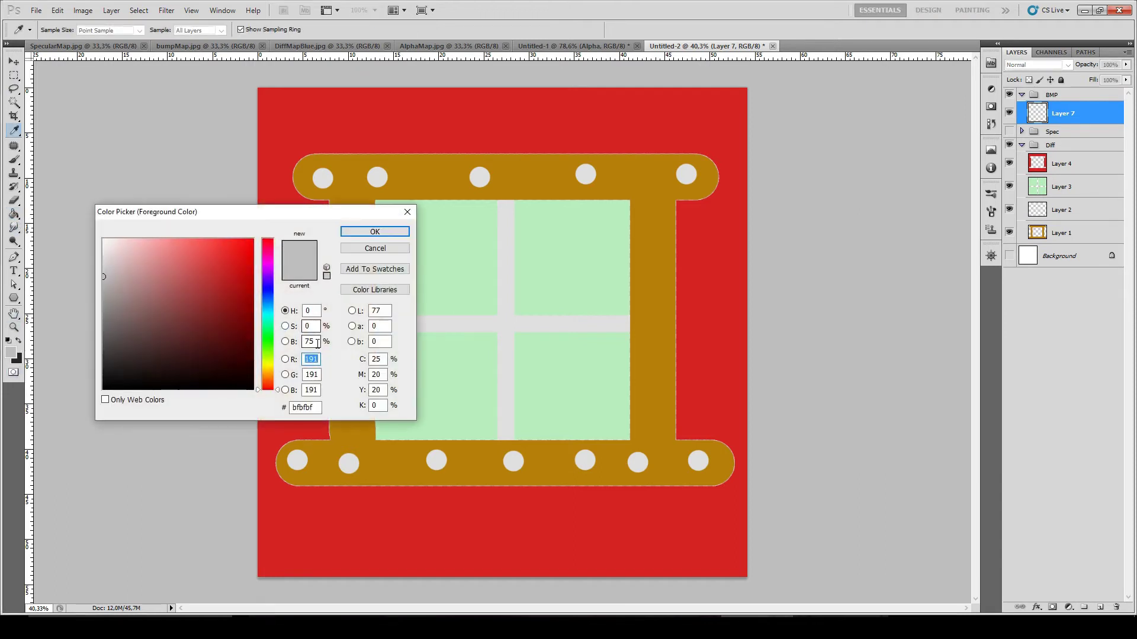
type("50")
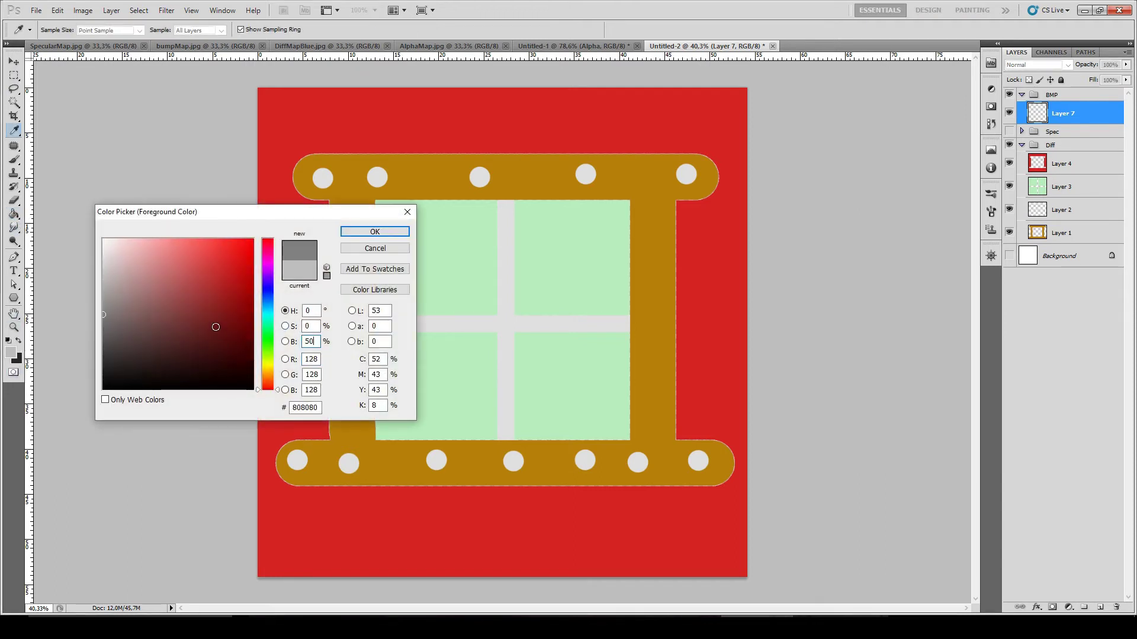
left_click(375, 232)
left_click(400, 29)
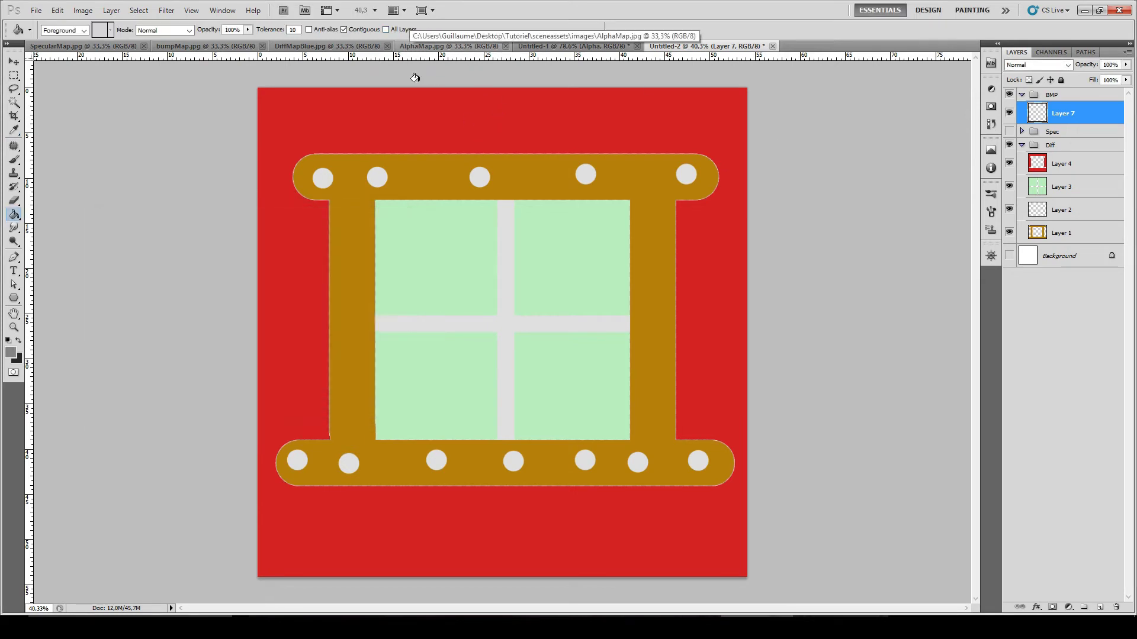
left_click(592, 121)
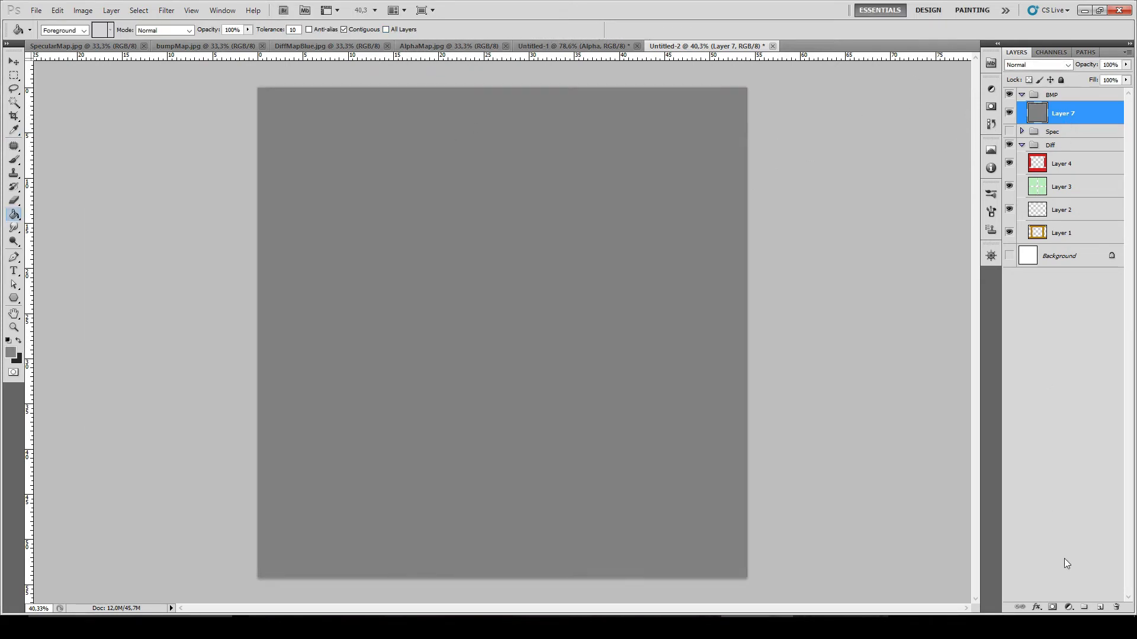
Add another layer on top in the BMP group and select the outline of Layer 1's wooden frame.
left_click(1101, 608)
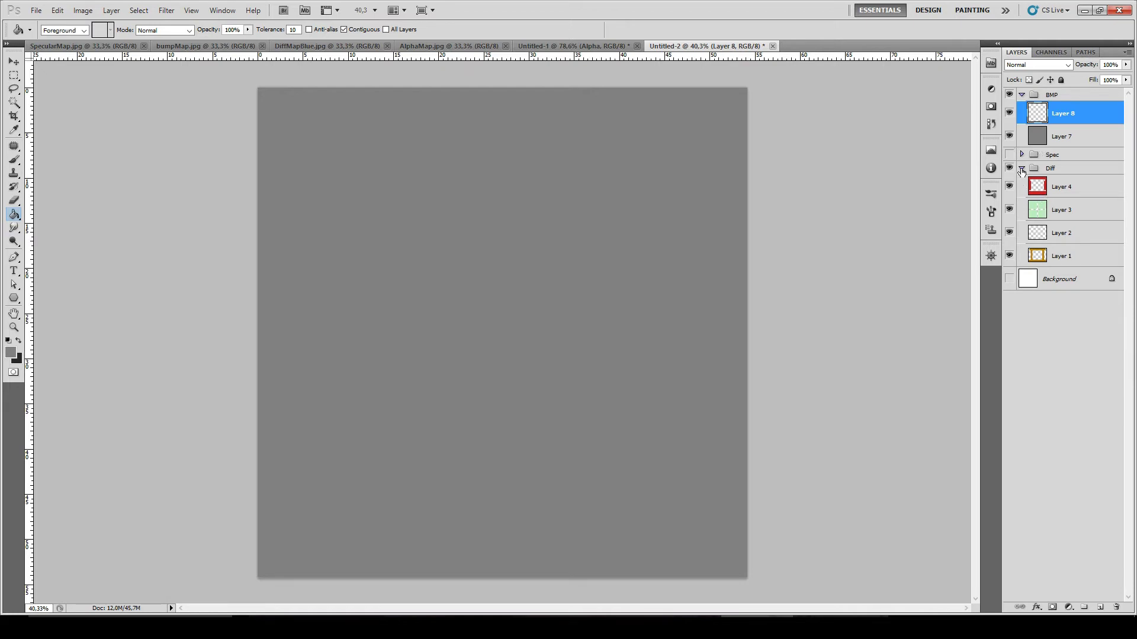
left_click(1013, 138)
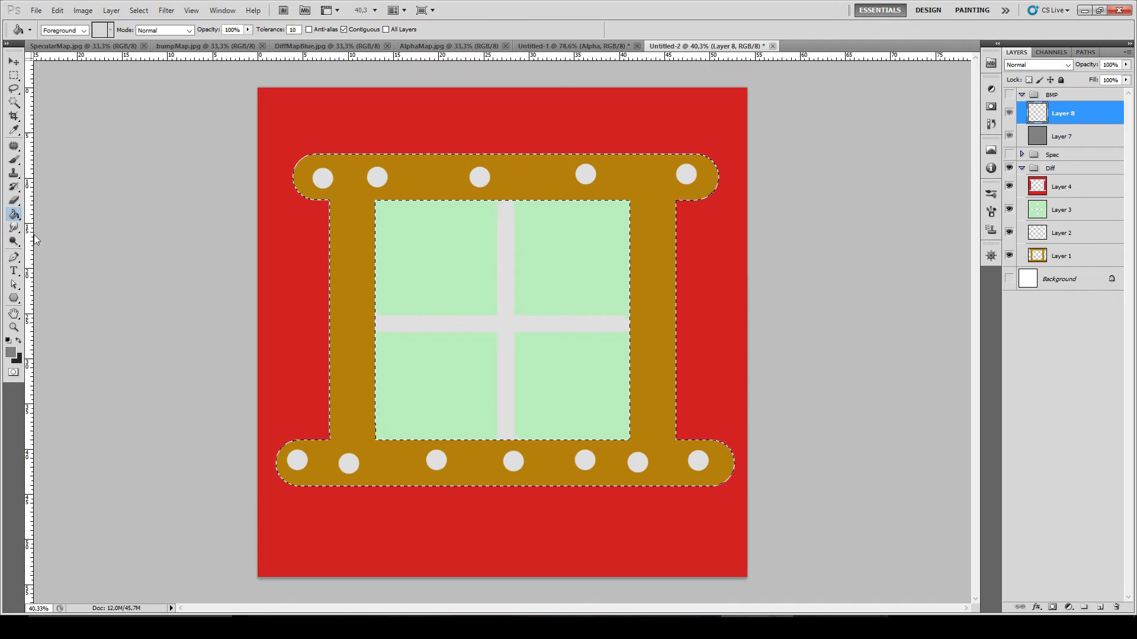
left_click(1009, 95)
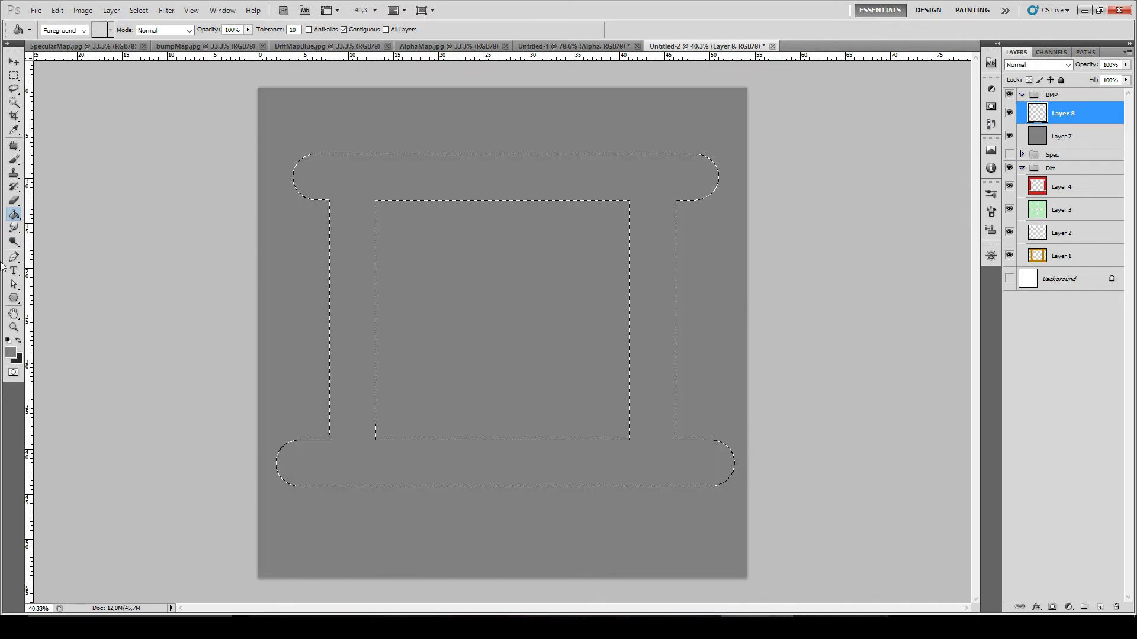
Fill the selected window frame on Layer 8 with light grey at 75% brightness.
left_click(10, 353)
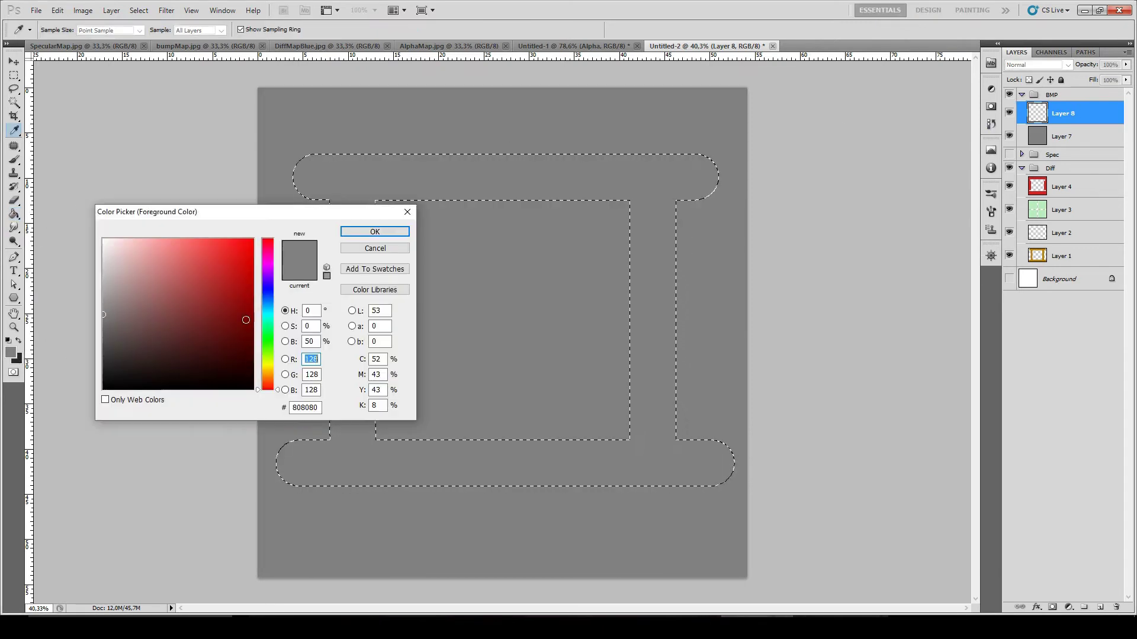
key("shift+Tab")
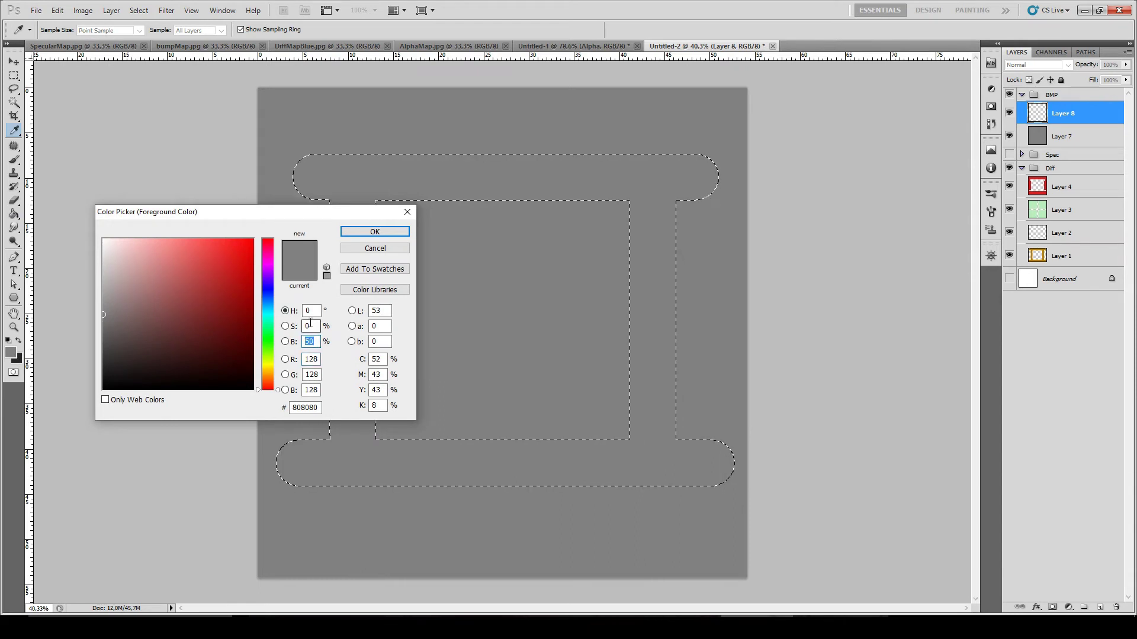
type("70")
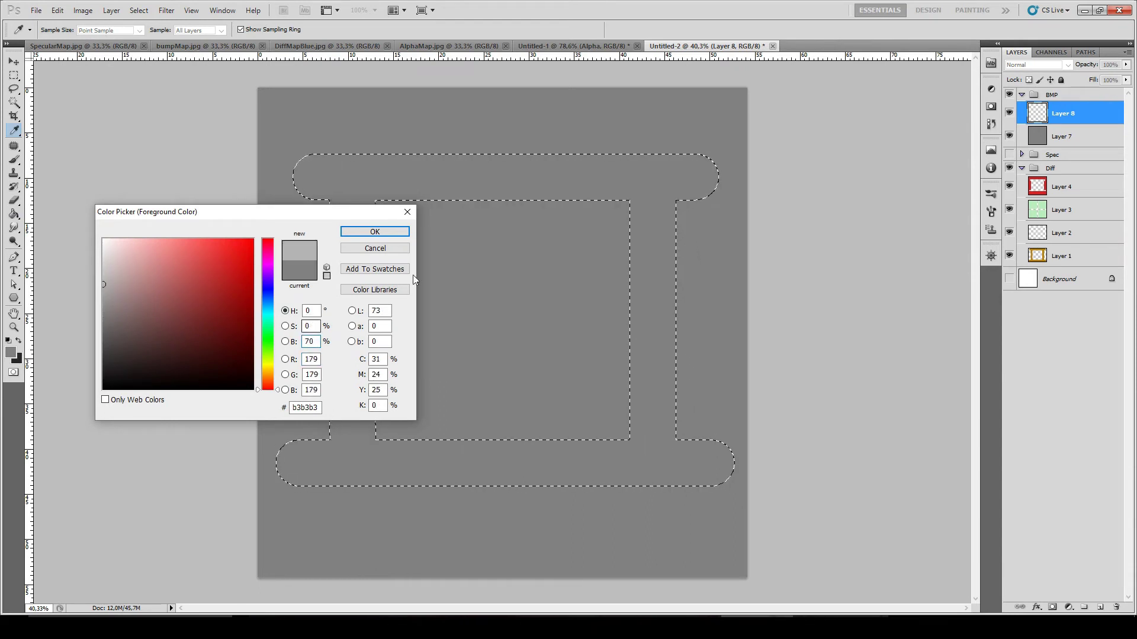
key("BackSpace")
type("5")
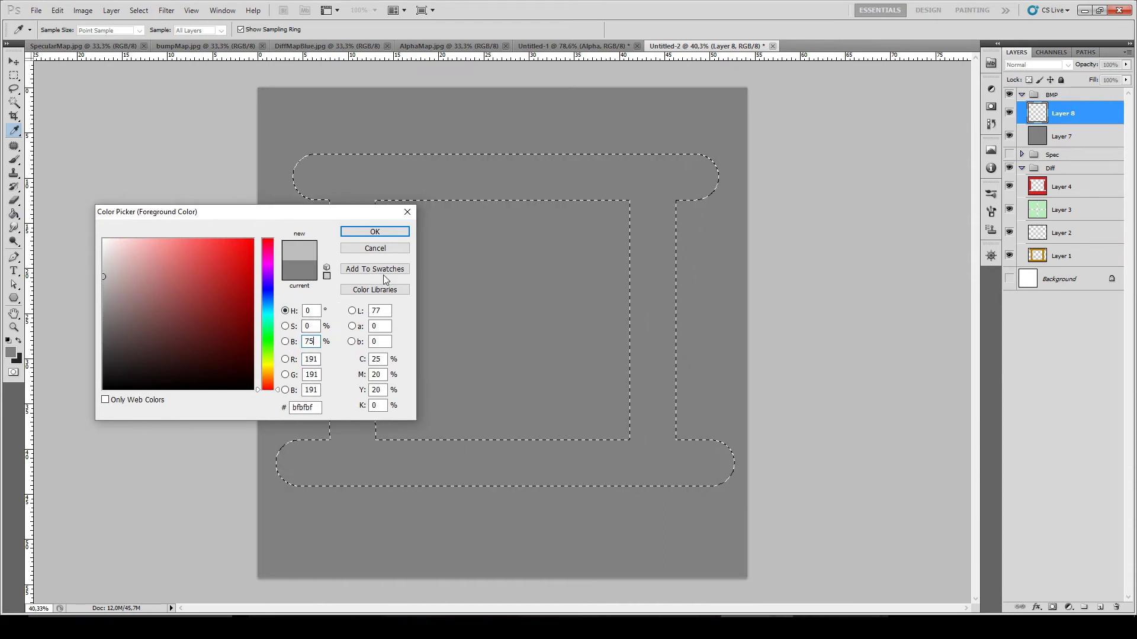
left_click(374, 232)
key("g")
left_click(393, 170)
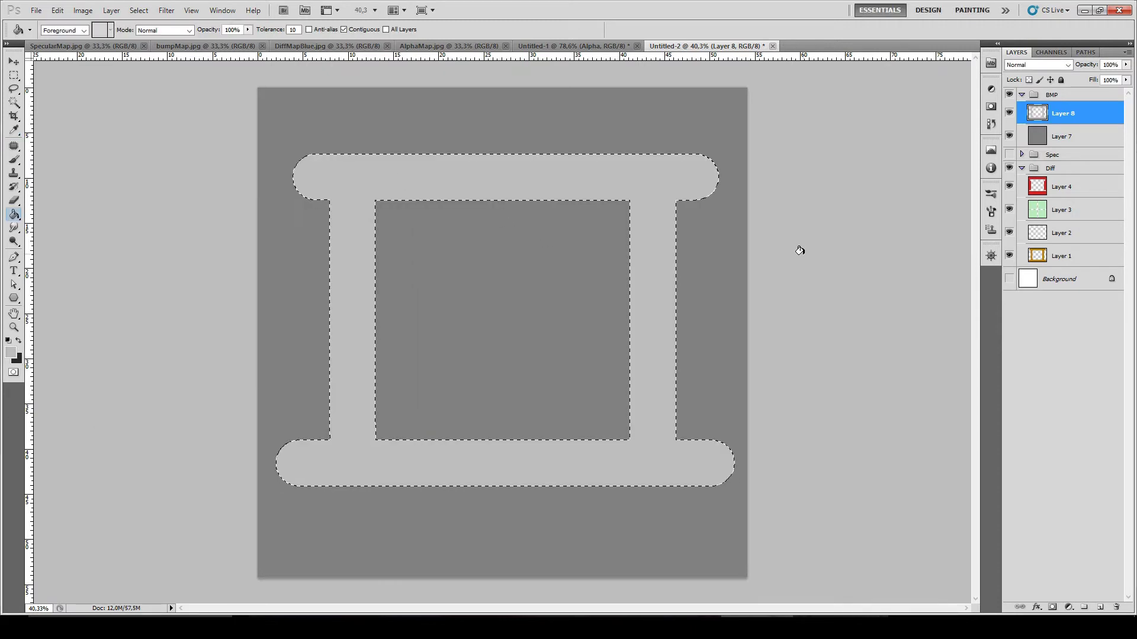
Select the outline of Layer 2's bolts and crossbars and paint the round bolts on Layer 8 white with 100% brightness.
left_click(1036, 216, "ctrl")
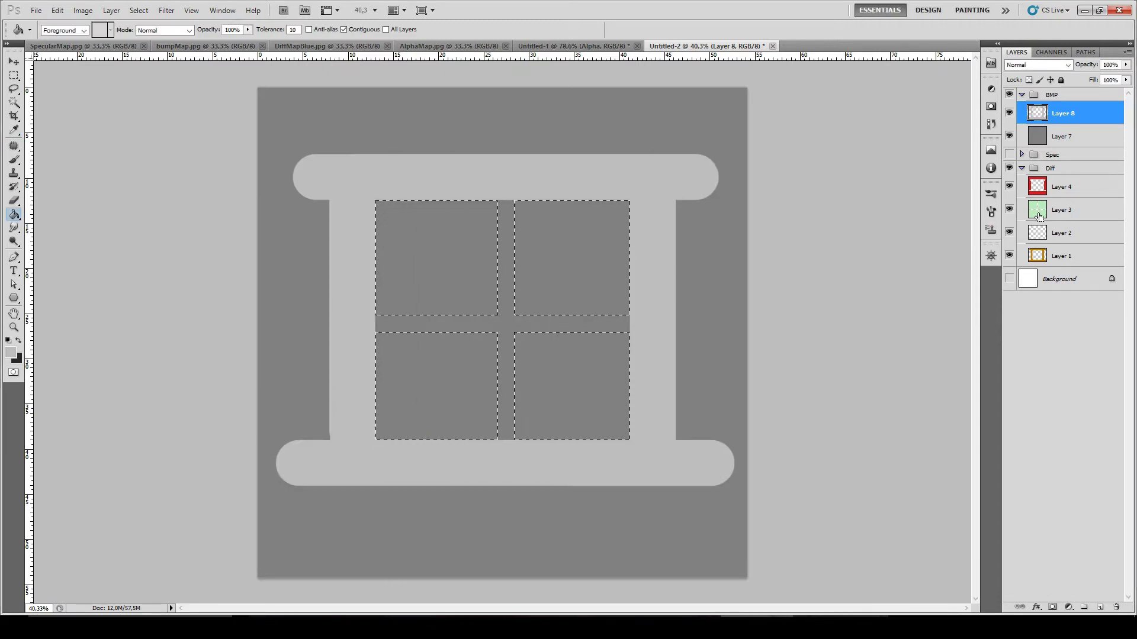
left_click(1041, 235, "ctrl")
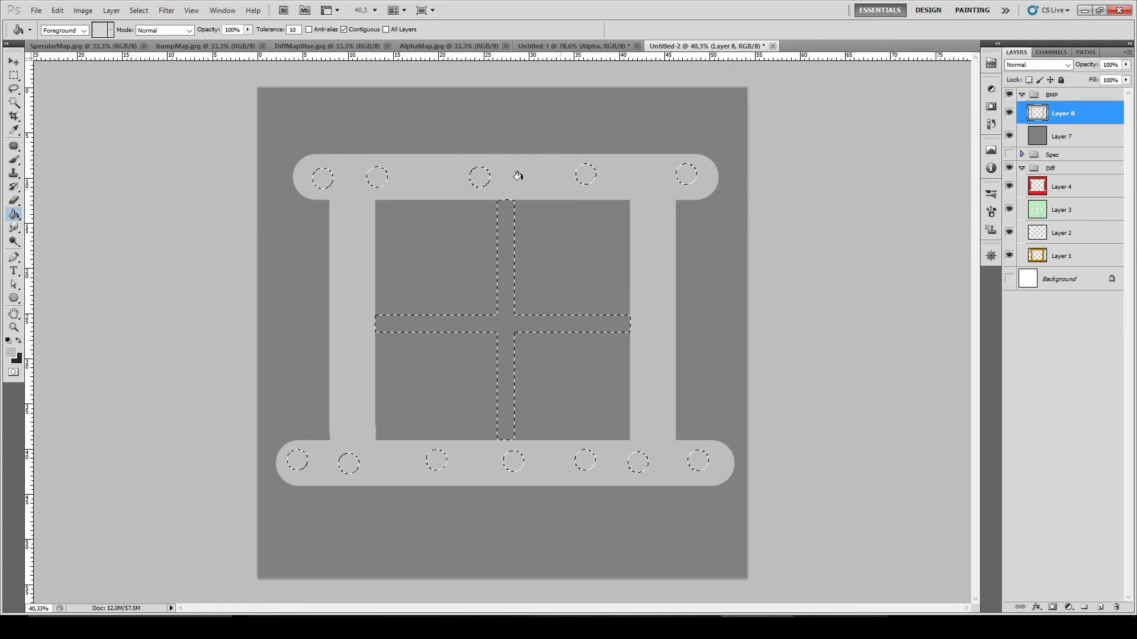
left_click(13, 159)
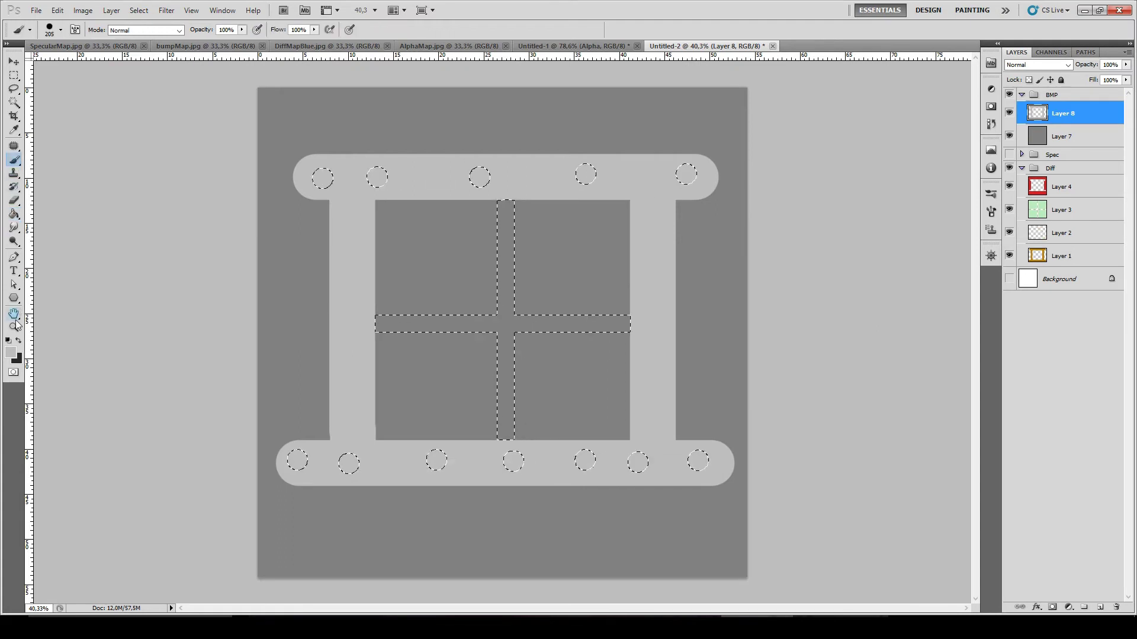
left_click(10, 353)
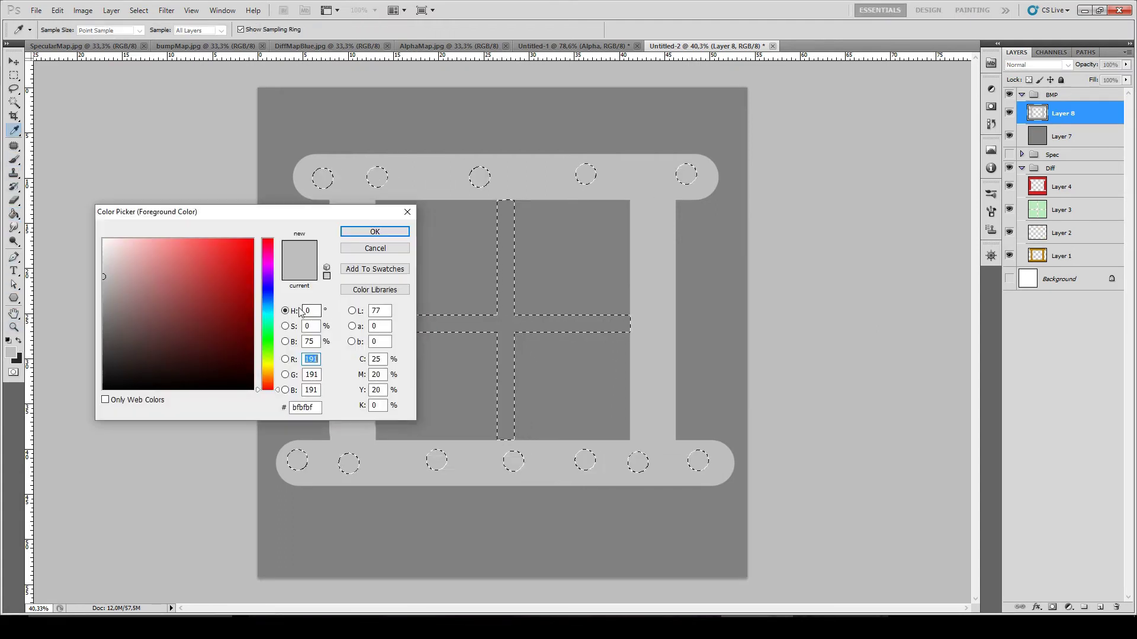
left_click(309, 342)
type("100")
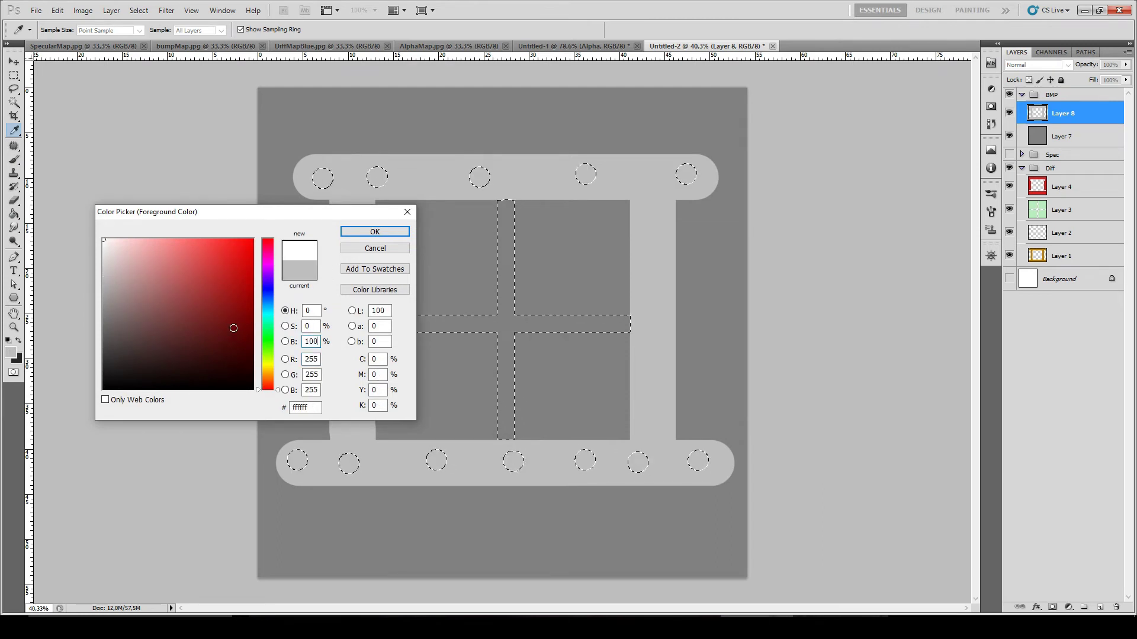
left_click(375, 231)
key("b")
mouse_move(327, 187)
left_mouse_down()
mouse_move(518, 152)
mouse_move(578, 157)
mouse_move(461, 165)
mouse_move(685, 165)
mouse_move(589, 172)
left_mouse_up()
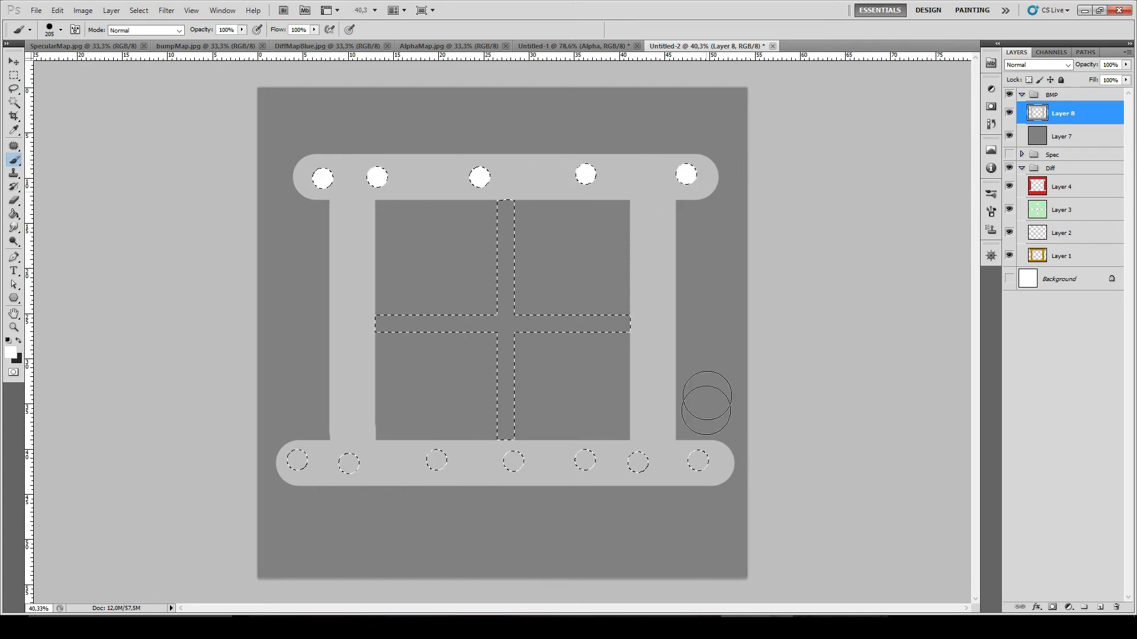
mouse_move(699, 460)
left_mouse_down()
mouse_move(600, 485)
mouse_move(647, 477)
mouse_move(456, 471)
mouse_move(353, 491)
mouse_move(263, 471)
mouse_move(296, 463)
mouse_move(267, 466)
left_mouse_up()
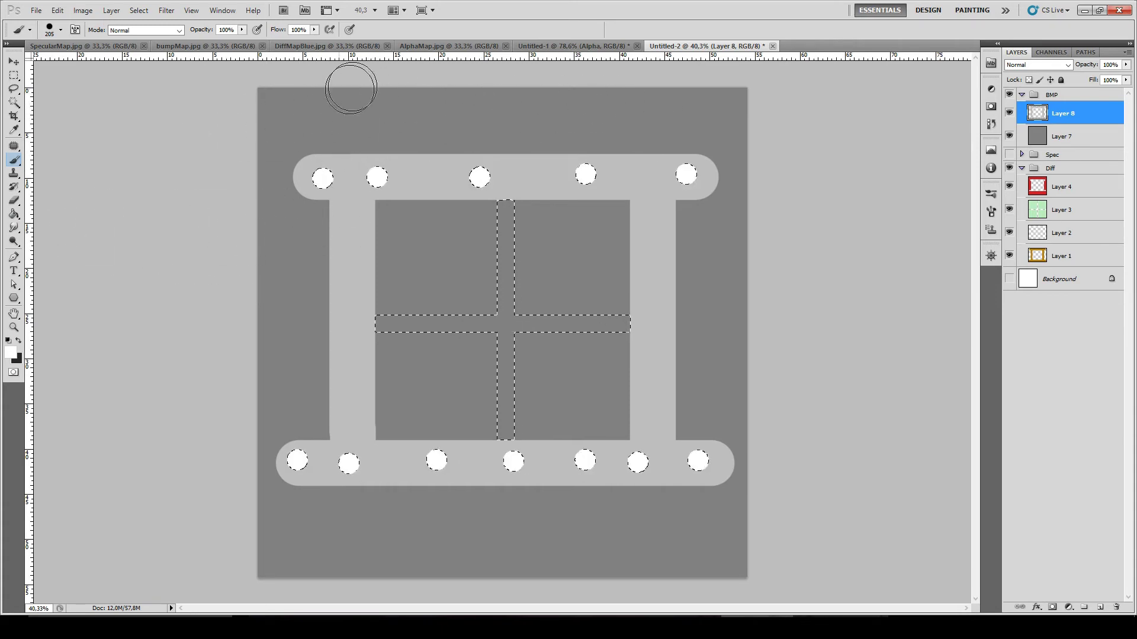
Paint the selected window crossbars on Layer 8 in dark grey with 30% brightness, undoing any strokes that spill onto the bolts.
left_click(11, 354)
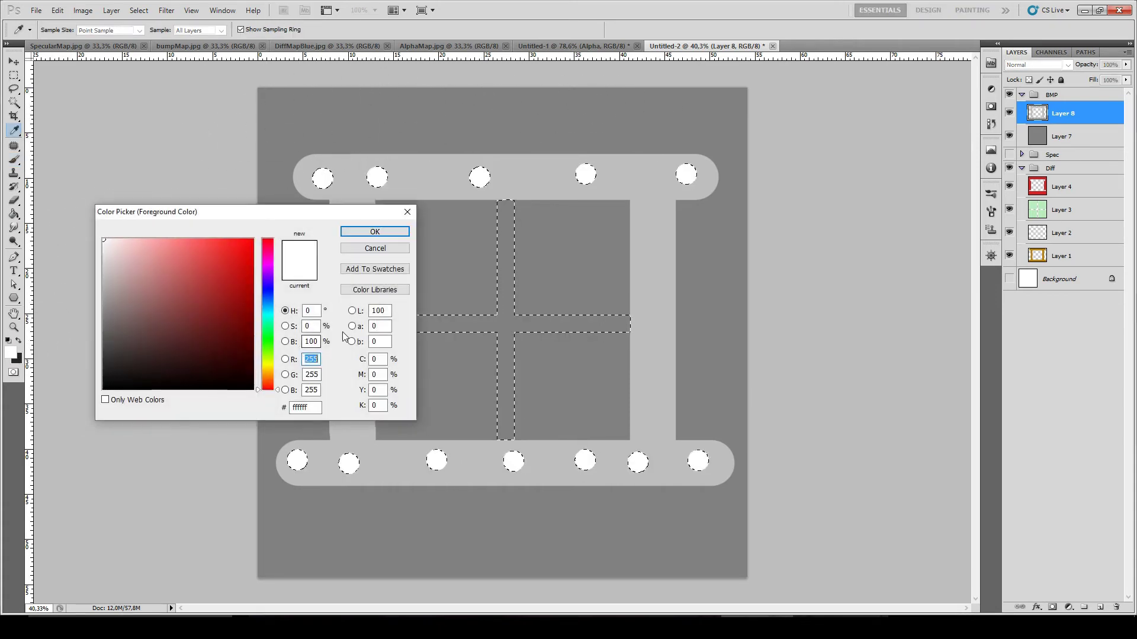
left_click(312, 341)
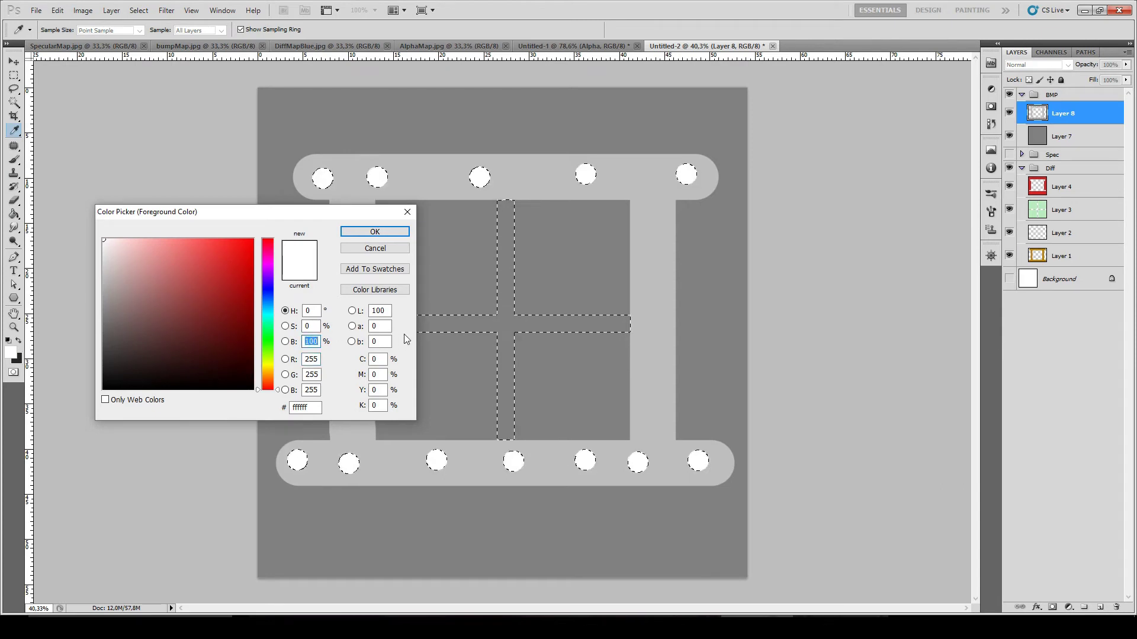
type("30")
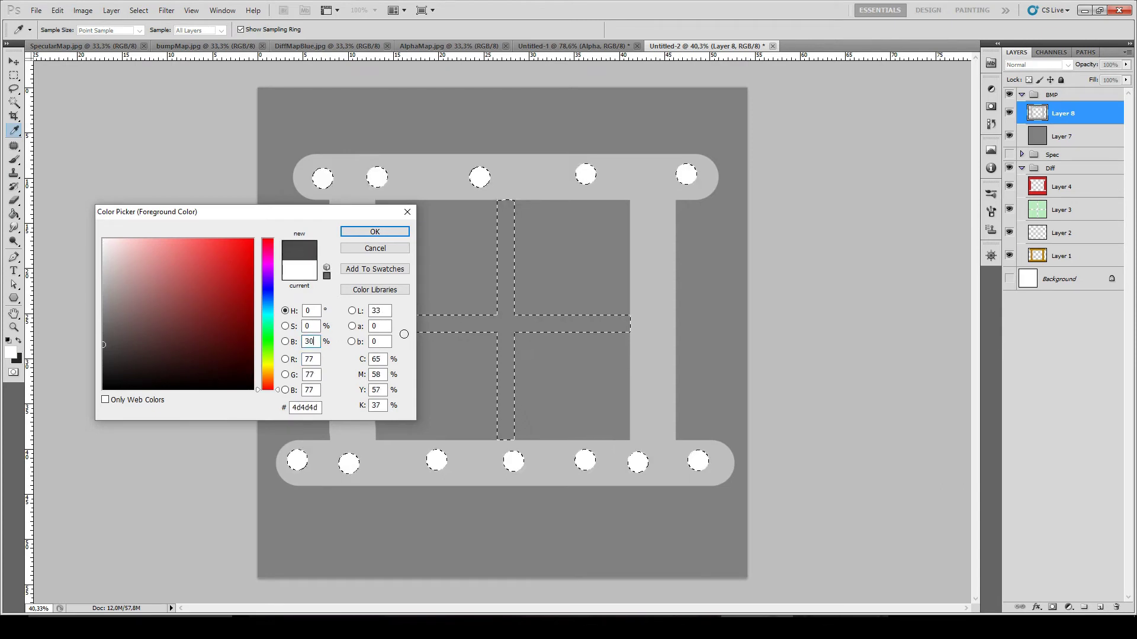
left_click(375, 231)
key("b")
left_click_drag(507, 196, 507, 385)
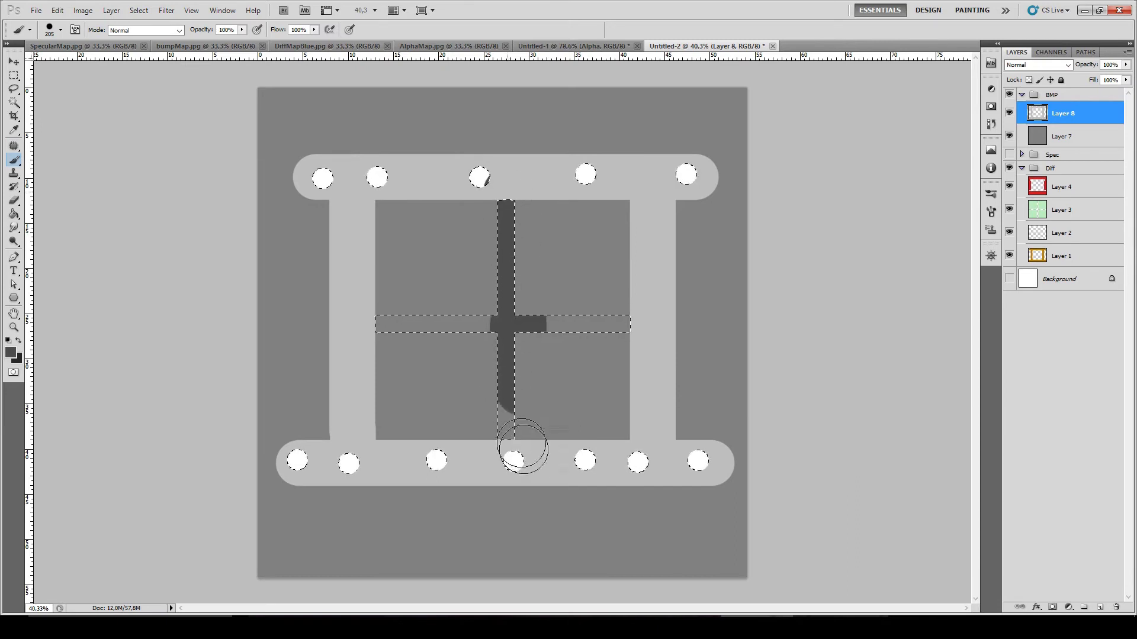
mouse_move(516, 322)
left_mouse_down()
mouse_move(591, 327)
mouse_move(325, 317)
left_mouse_up()
key("ctrl+alt+z")
key("ctrl+alt+z")
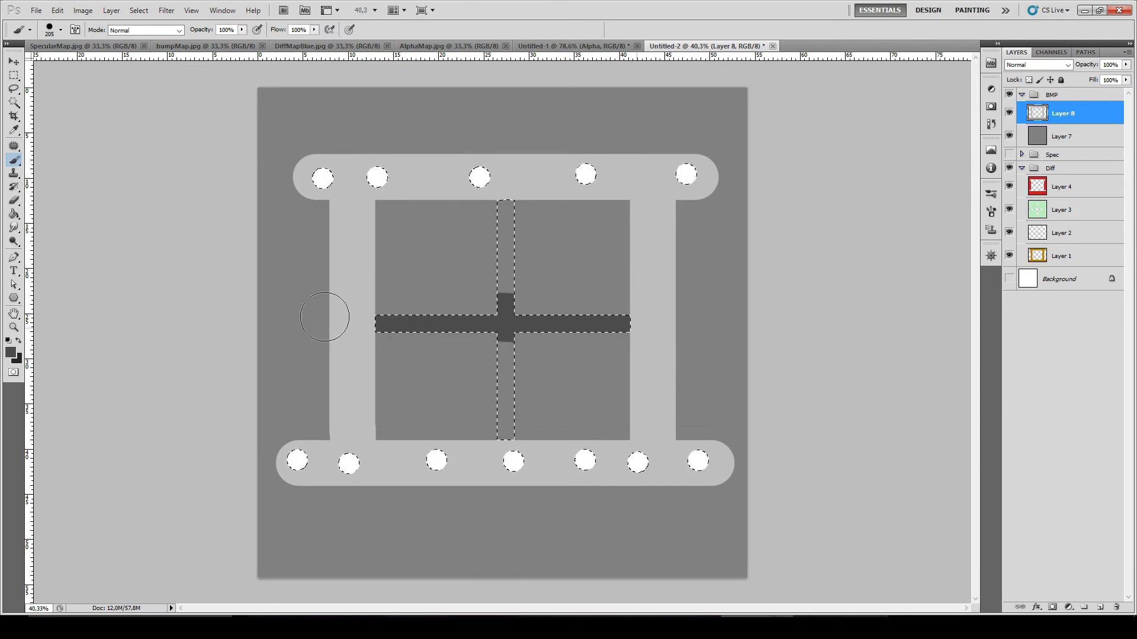
mouse_move(507, 296)
left_mouse_down()
mouse_move(507, 203)
mouse_move(504, 438)
left_mouse_up()
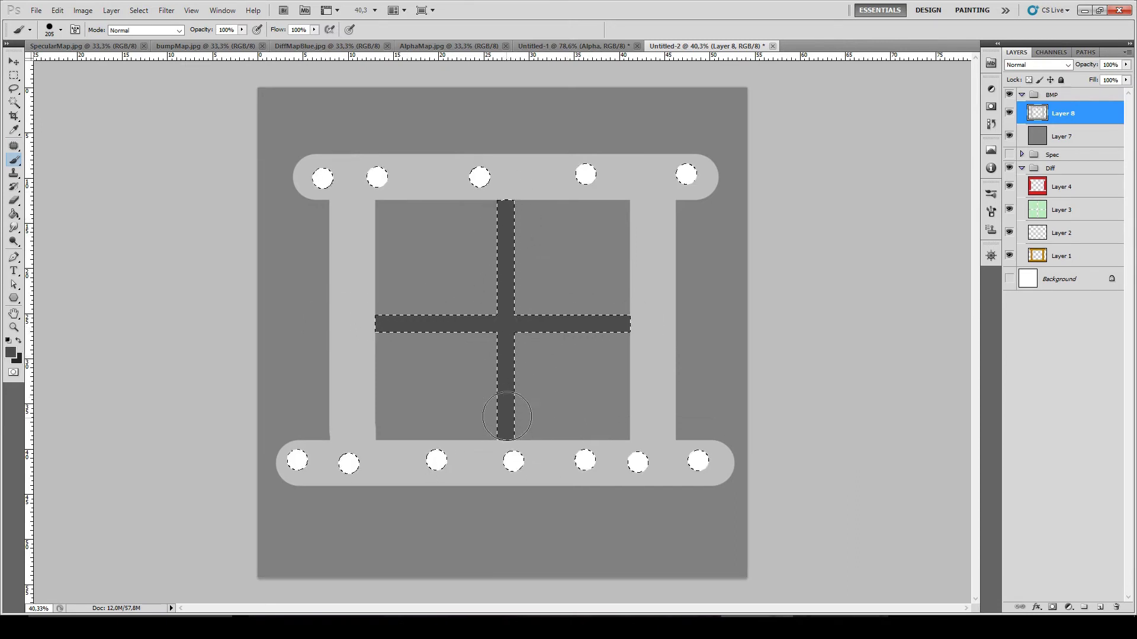
Select Layer 3's window panes and paint them near-black with 5% brightness on a new layer above Layer 7.
left_click(11, 356)
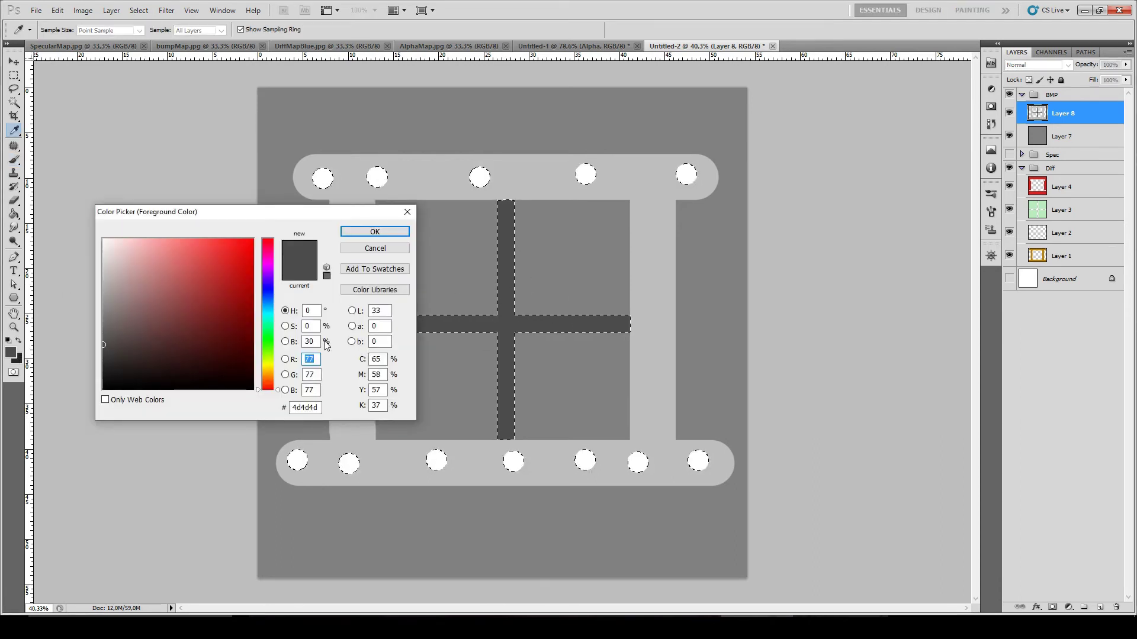
left_click(312, 342)
type("5")
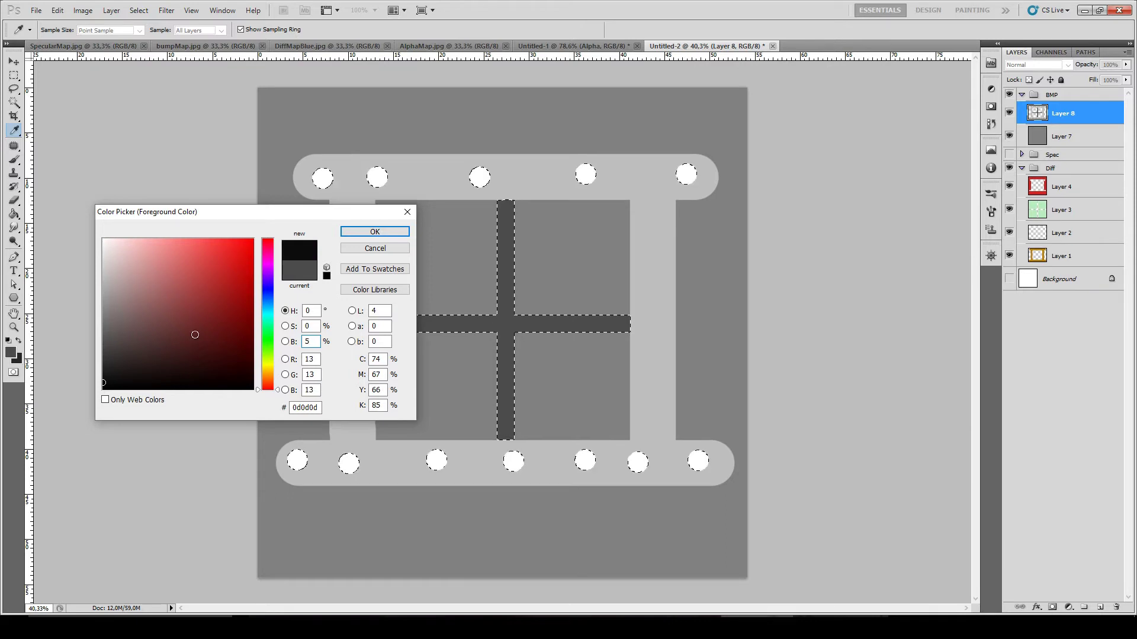
left_click(375, 231)
key("b")
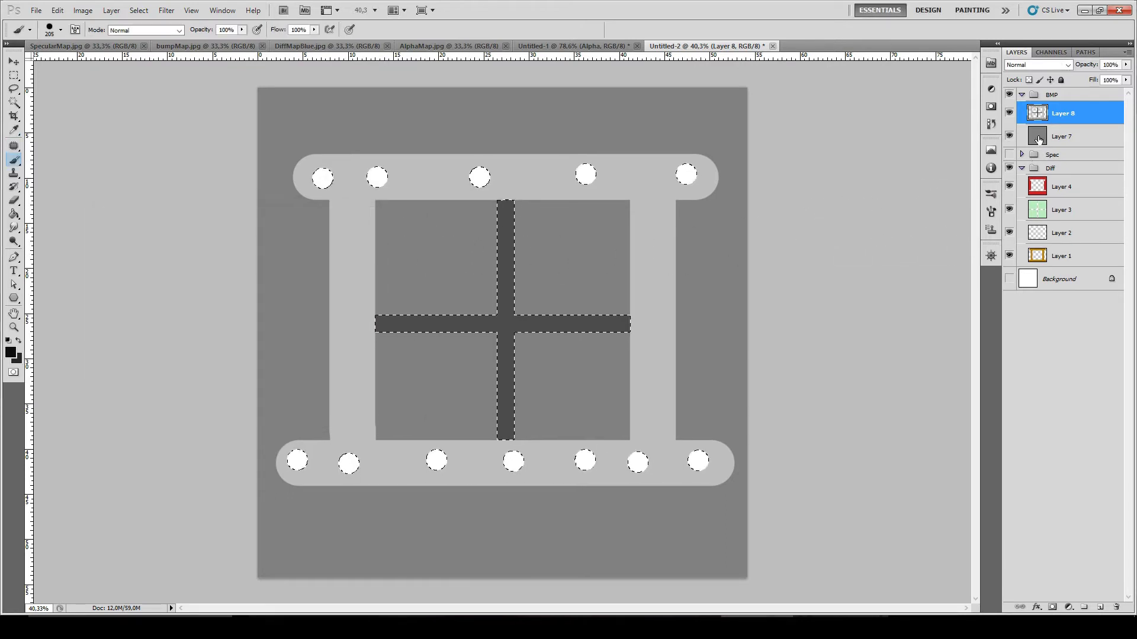
left_click(1040, 214)
left_click(1041, 214, "ctrl")
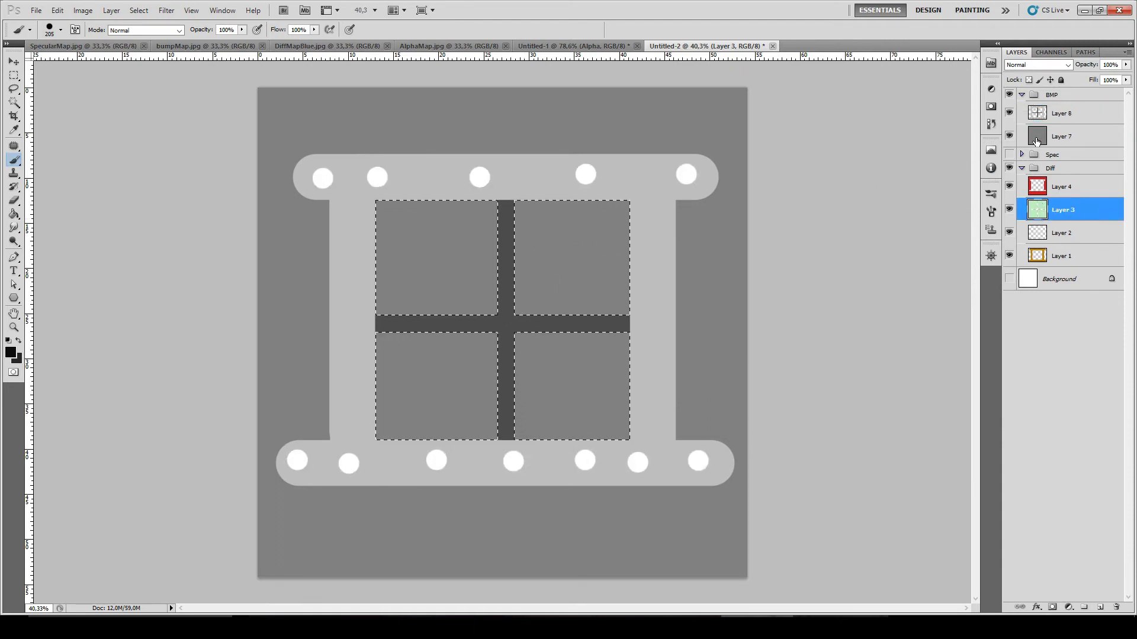
left_click(1066, 132)
left_click(1098, 606)
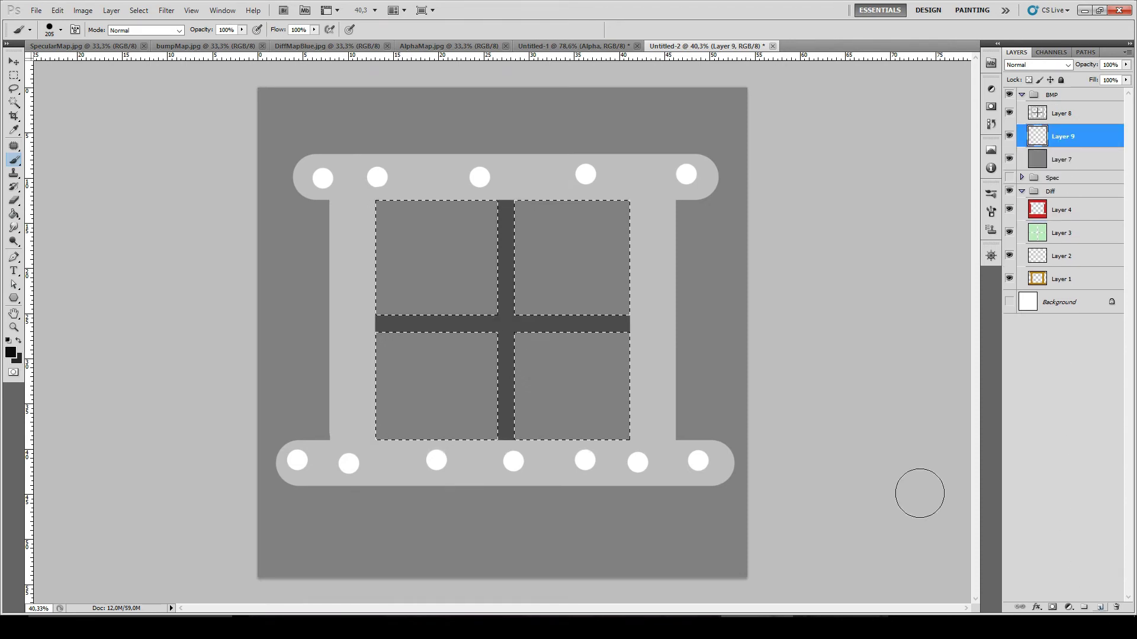
mouse_move(521, 268)
left_mouse_down()
mouse_move(523, 227)
mouse_move(536, 227)
mouse_move(384, 212)
mouse_move(582, 219)
mouse_move(437, 275)
mouse_move(536, 199)
mouse_move(352, 259)
mouse_move(475, 328)
mouse_move(451, 396)
mouse_move(421, 366)
mouse_move(426, 422)
mouse_move(579, 398)
mouse_move(484, 415)
mouse_move(584, 387)
mouse_move(601, 482)
mouse_move(358, 478)
mouse_move(619, 403)
mouse_move(652, 410)
mouse_move(495, 418)
left_mouse_up()
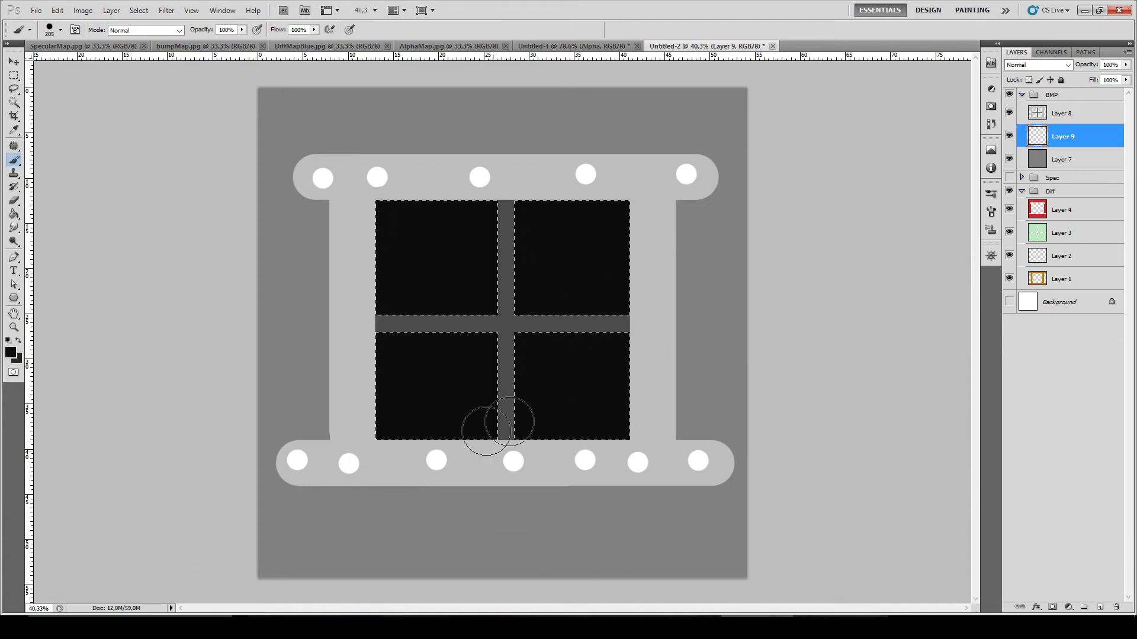
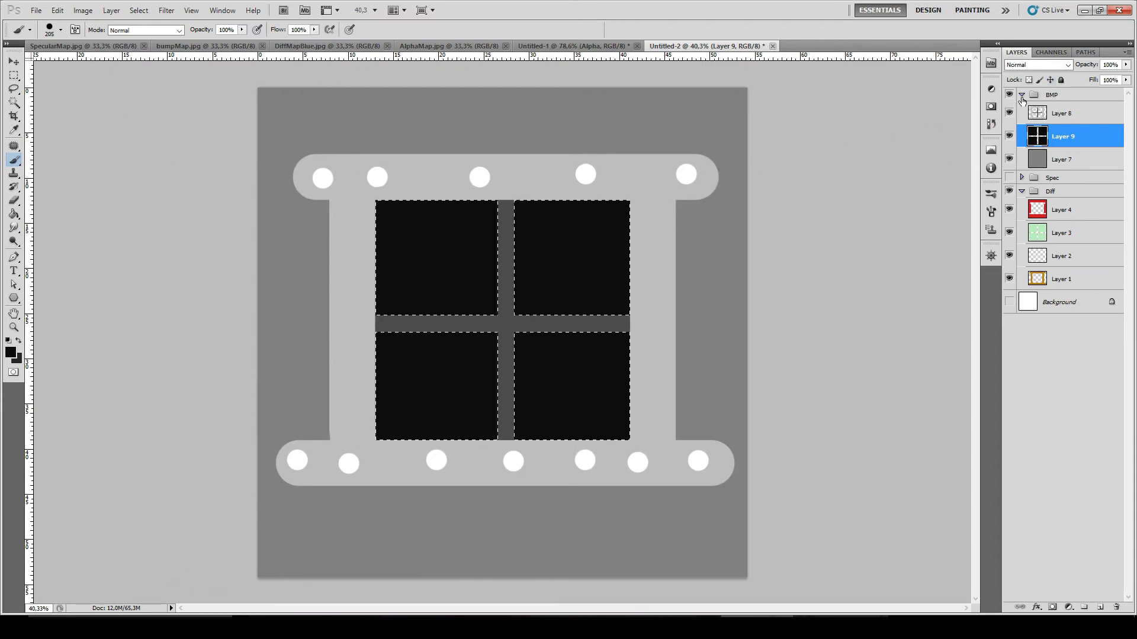
Create a new layer group named Alpha above the BMP group and clear the window pane selection.
key("ctrl+g")
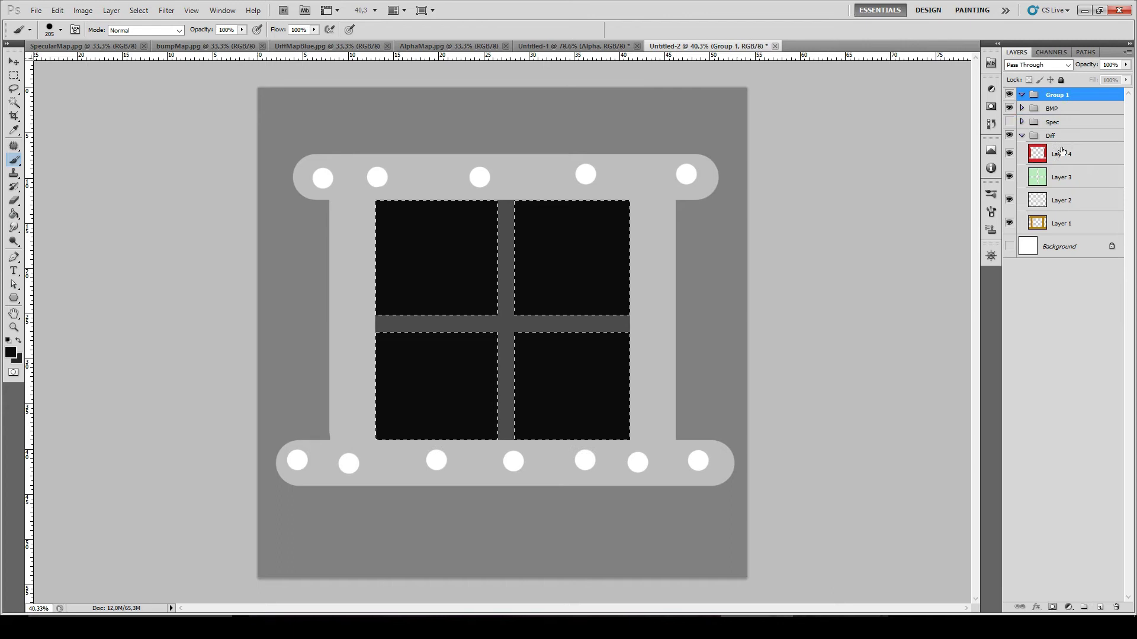
double_click(1054, 94)
type("Ap")
type("pha")
key("Return")
key("ctrl+d")
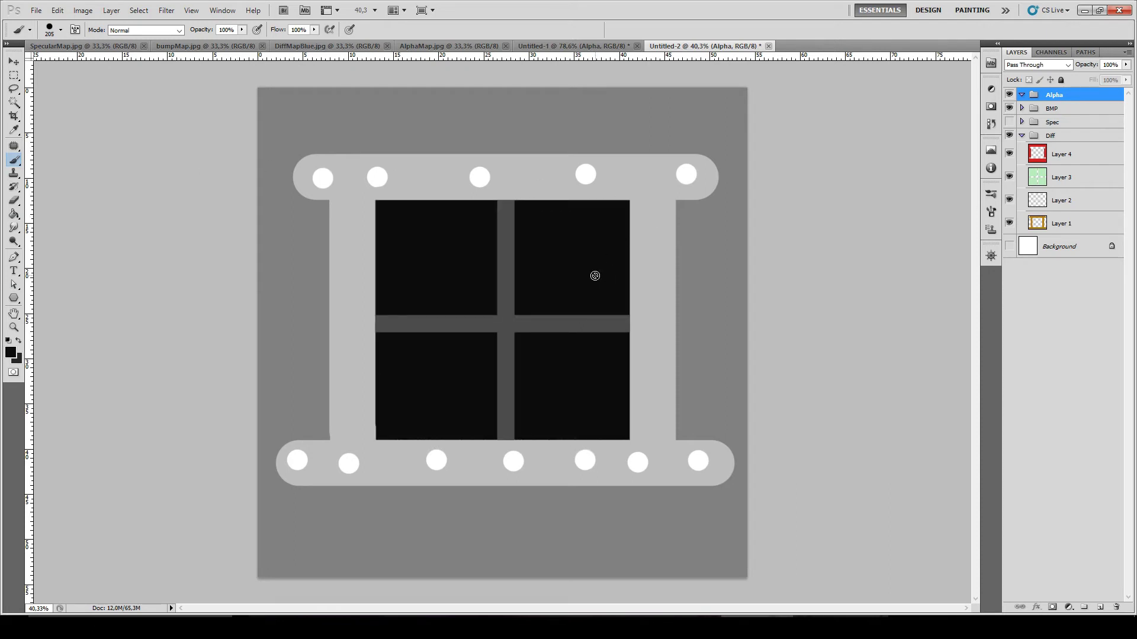
Add a new layer inside the Alpha group and fill it entirely with white.
left_click(13, 214)
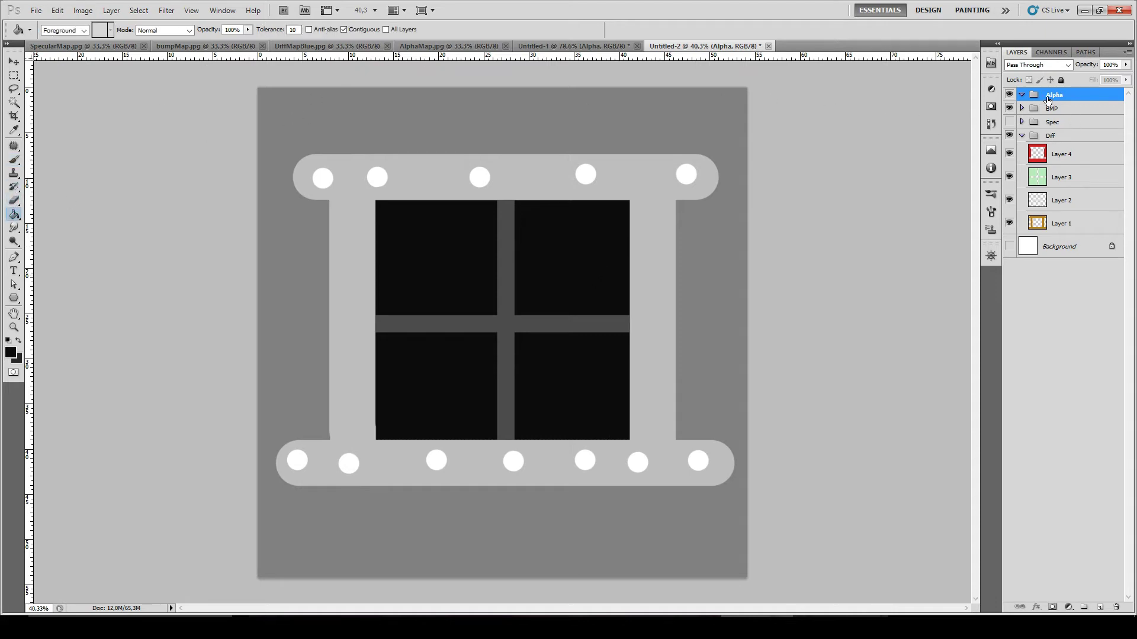
left_click(10, 354)
left_click_drag(223, 317, 53, 170)
left_click(394, 231)
left_click(445, 111)
left_click(577, 245)
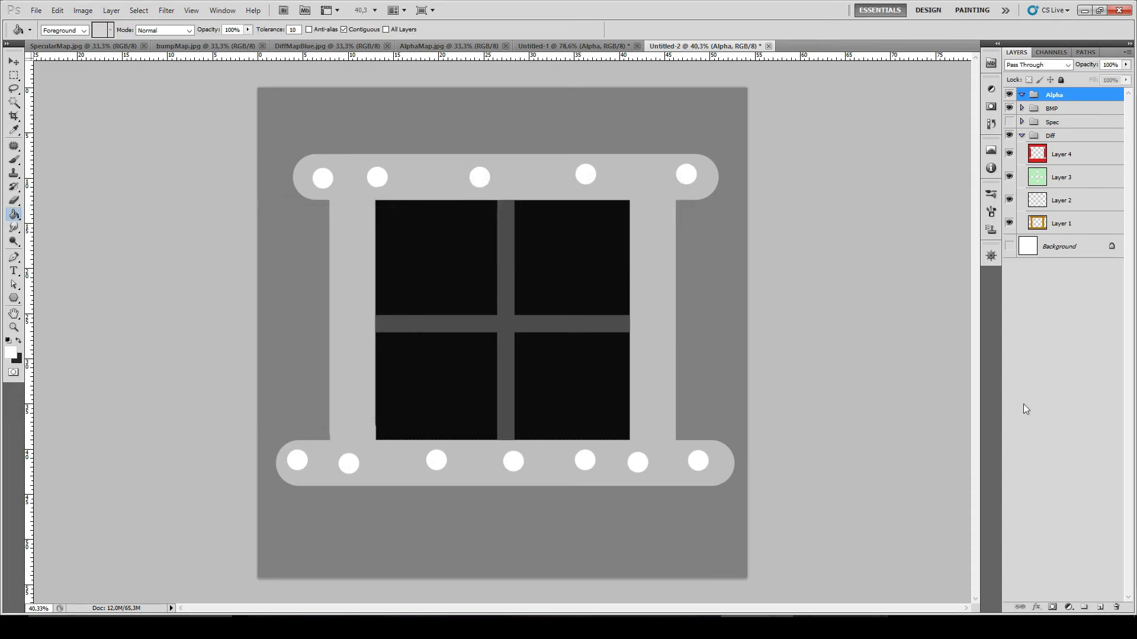
left_click(1100, 608)
left_click(529, 184)
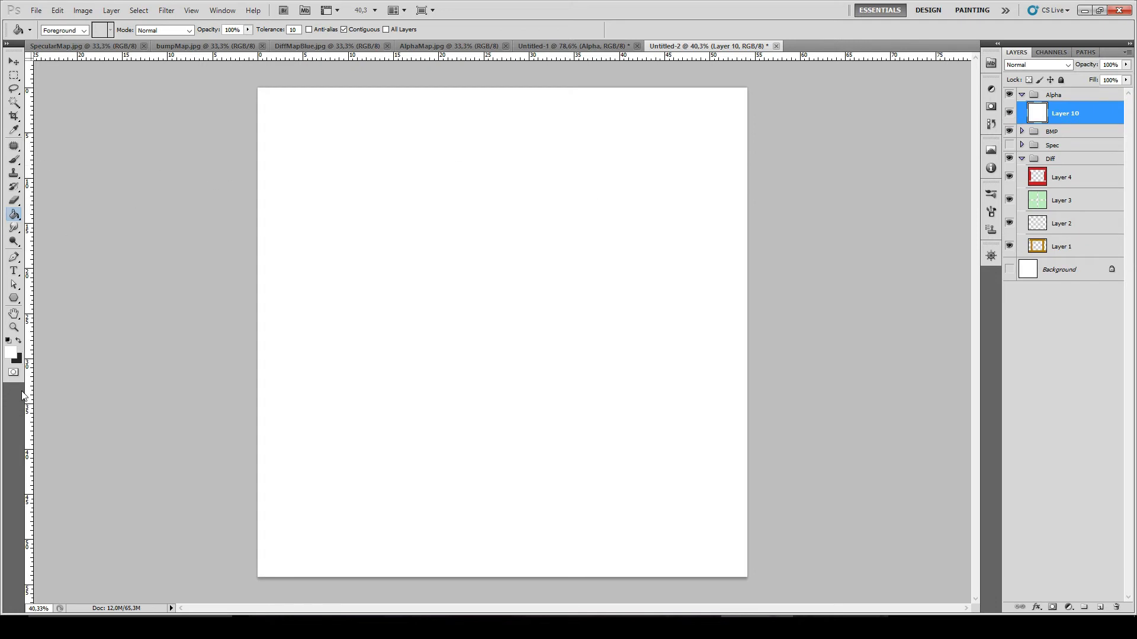
Fill the window panes, selected from Layer 3, with 15% brightness dark grey on the Alpha group's layer, and deselect.
left_click(16, 354)
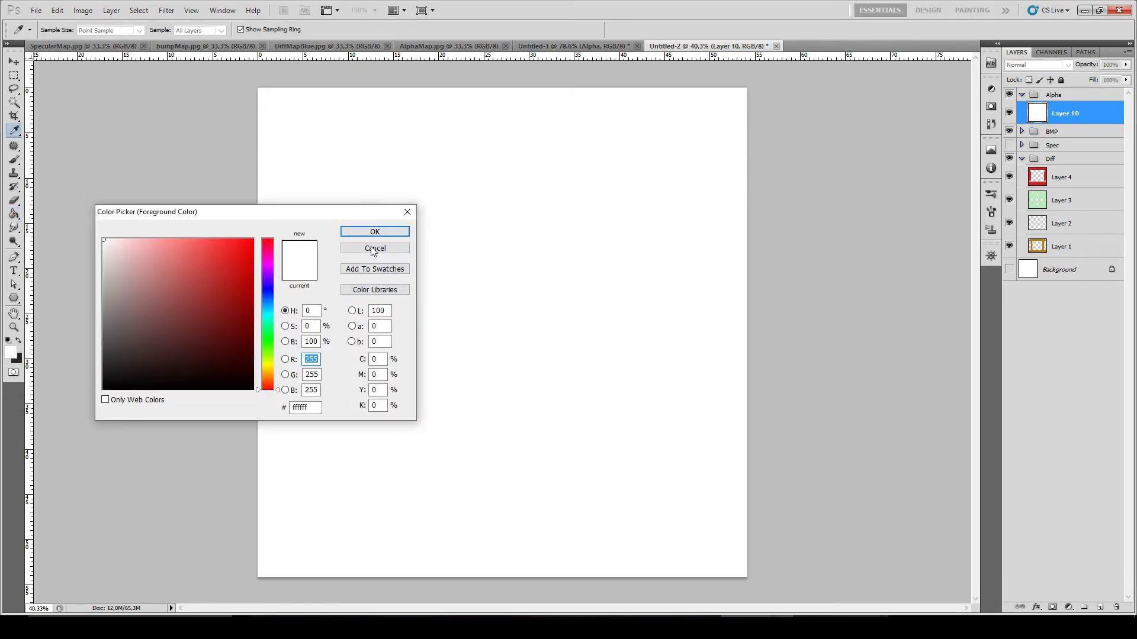
key("shift+Tab")
type("15")
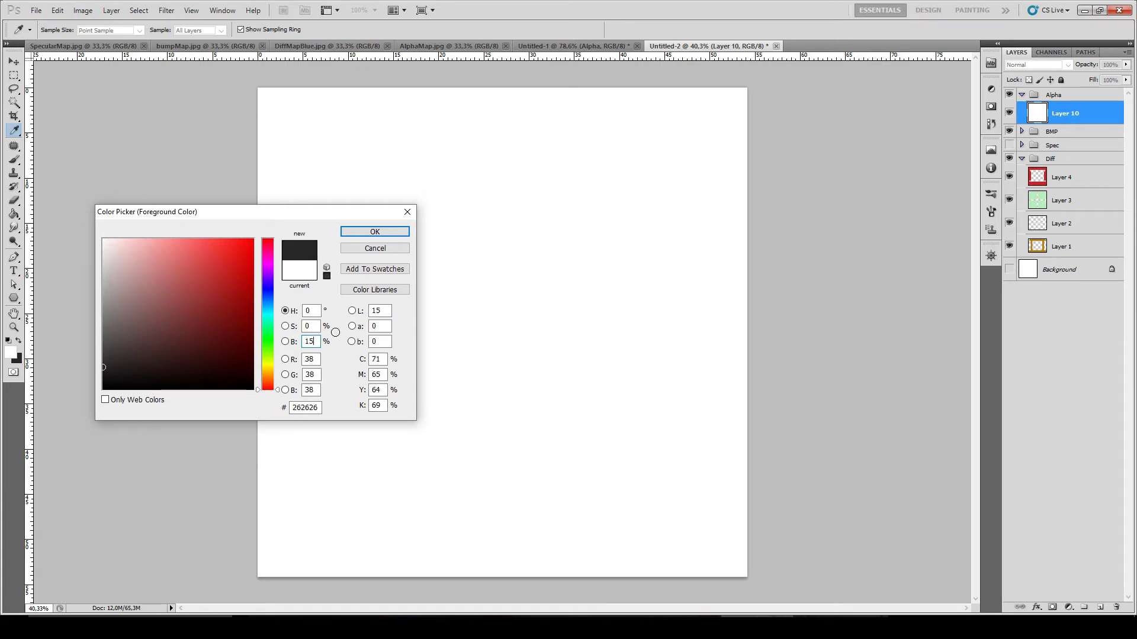
left_click(374, 232)
key("g")
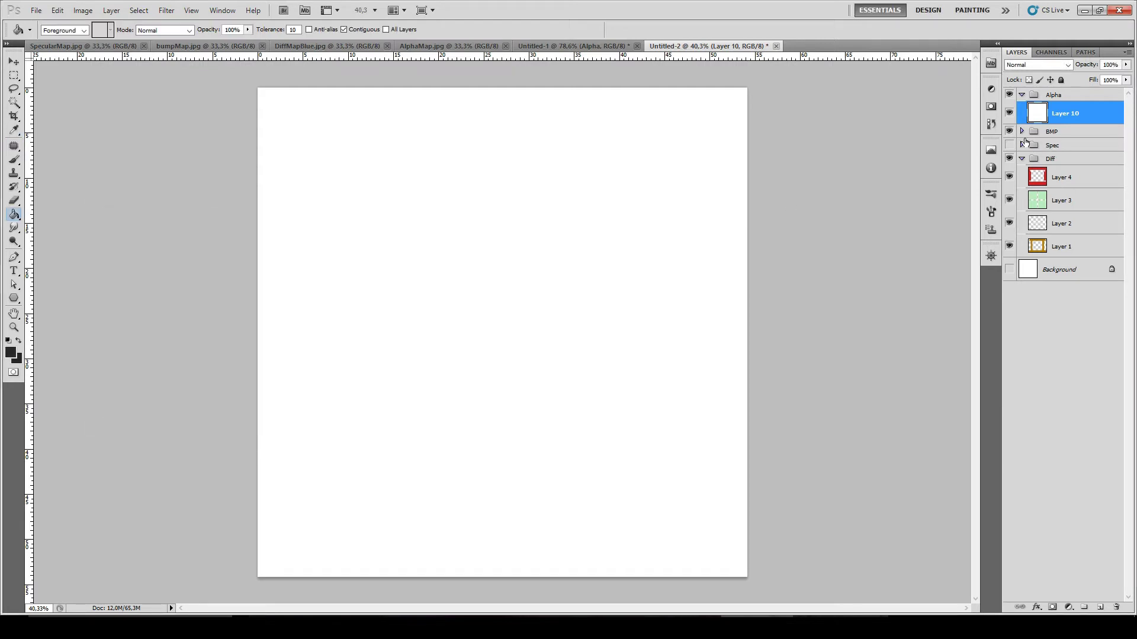
left_click(1040, 205, "ctrl")
left_click(535, 294)
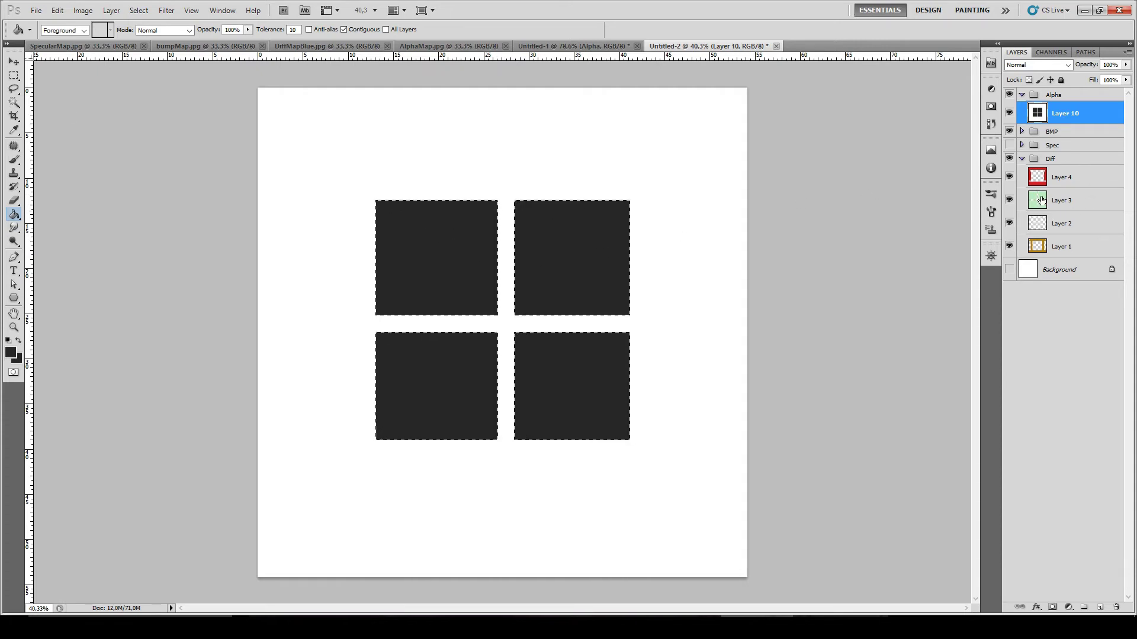
key("m")
key("ctrl+d")
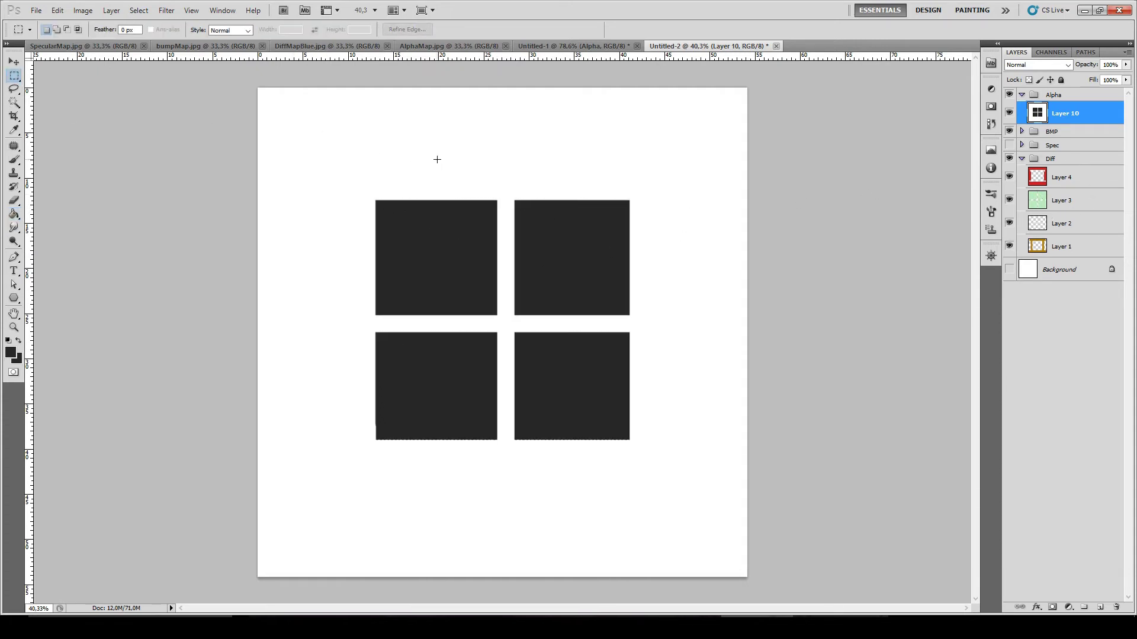
Save the alpha map as a JPEG copy named Tuto_ALPHA.jpg in the images folder, keeping the default JPEG options.
key("ctrl+shift+s")
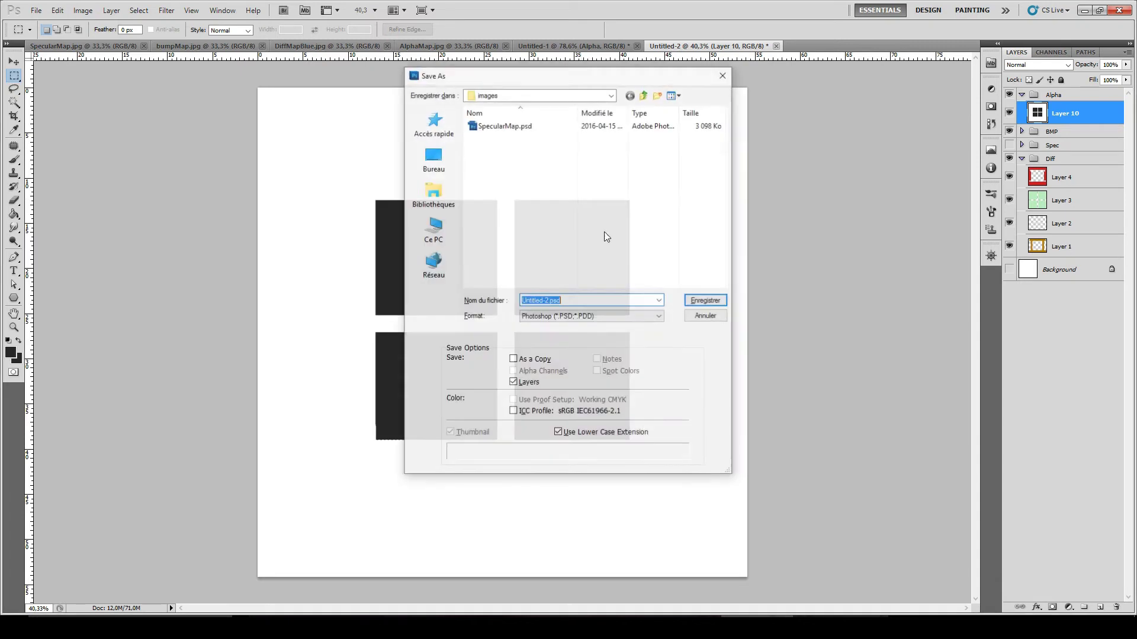
left_click(592, 316)
left_click(607, 395)
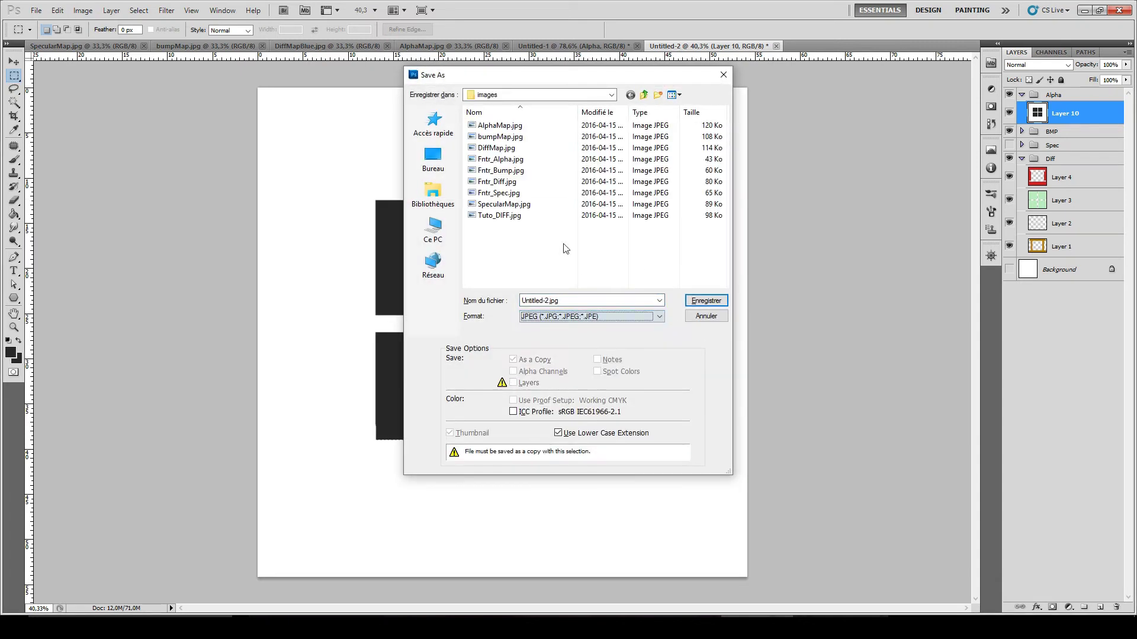
left_click(554, 215)
left_click(540, 301)
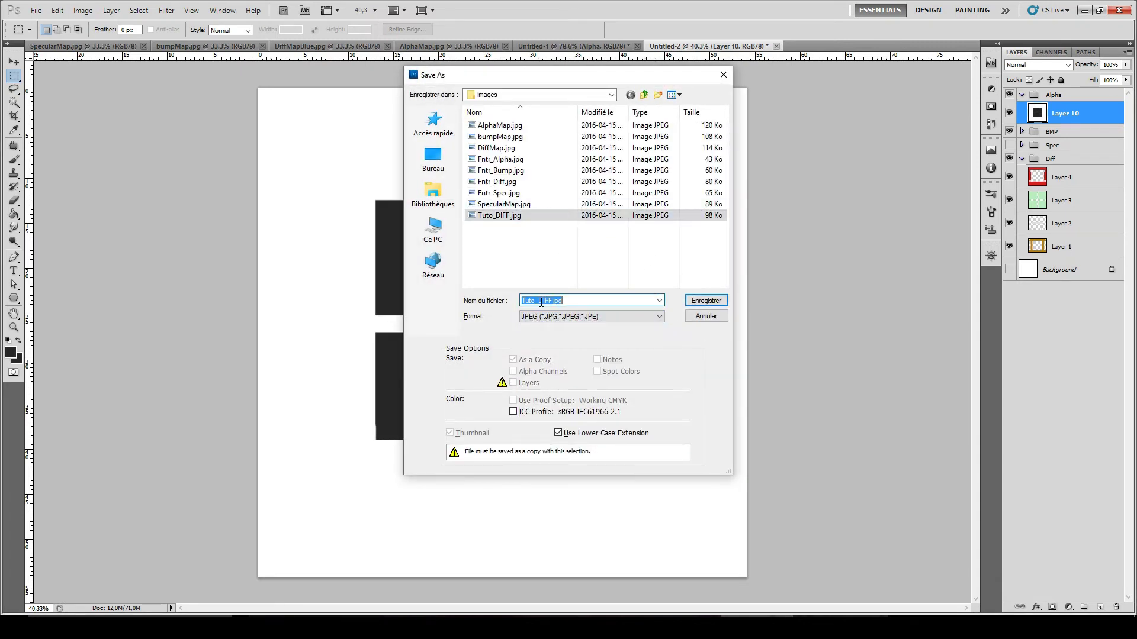
key("Right")
key("Return")
left_click(642, 157)
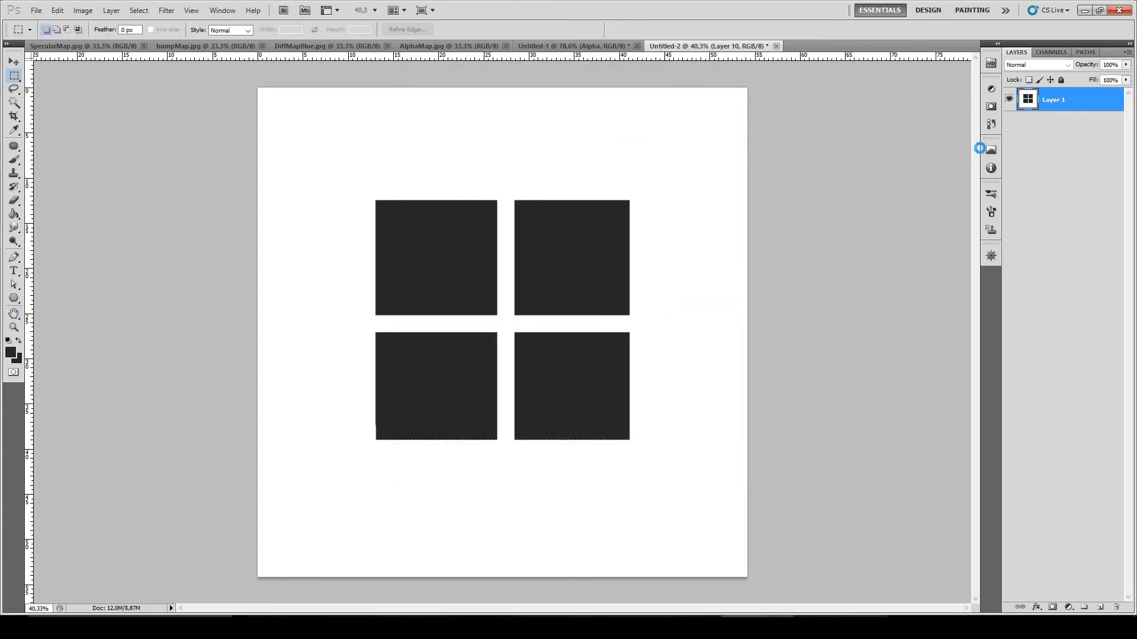
Hide the Alpha group and save the bump map as a JPEG copy named Tuto_BUMP.jpg in the images folder.
left_click(1009, 95)
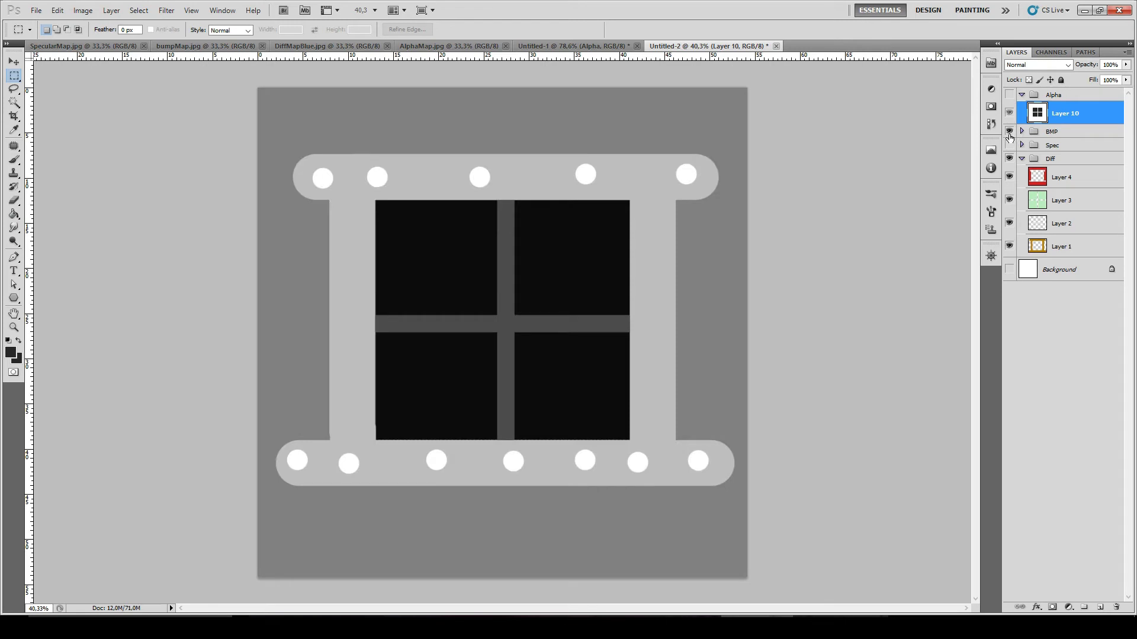
left_click(1067, 132)
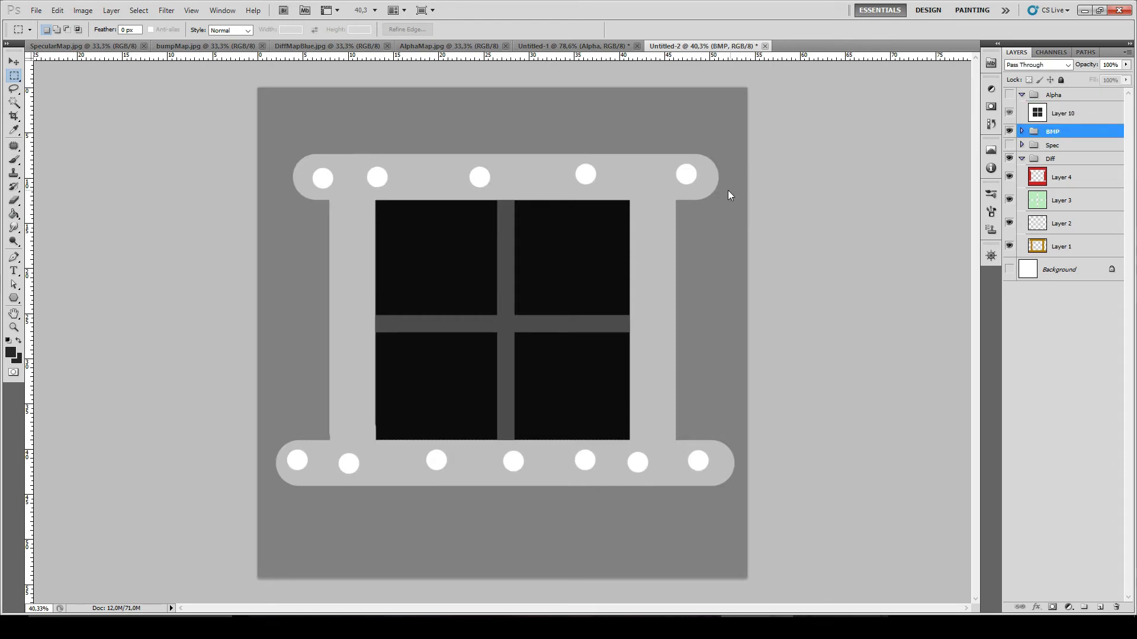
key("ctrl+shift+s")
left_click(638, 316)
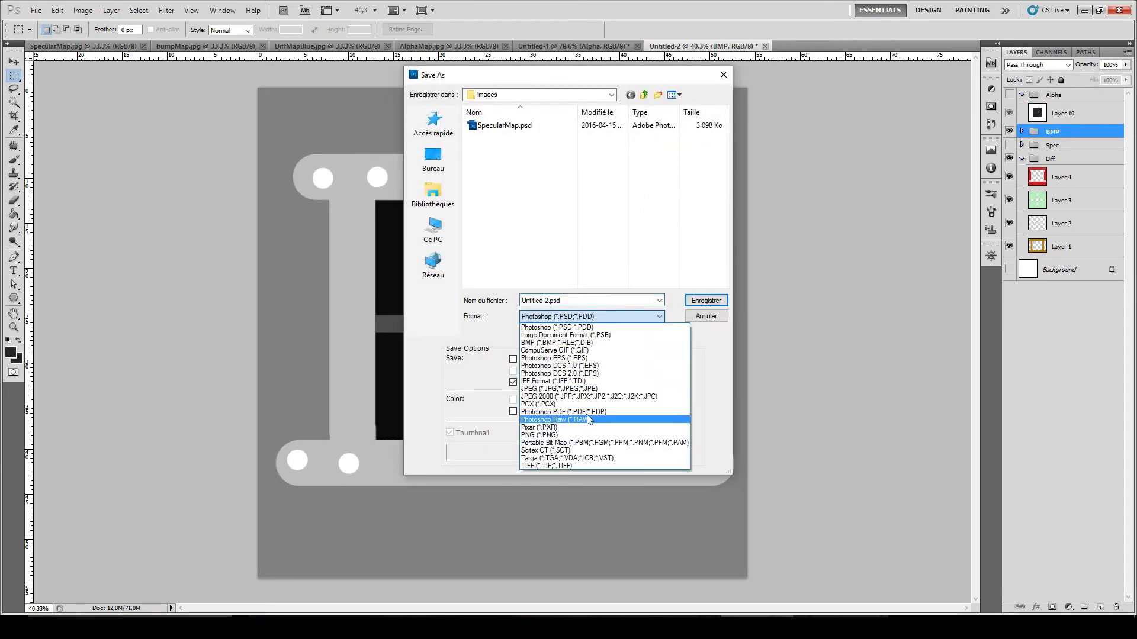
left_click(583, 385)
left_click(499, 227)
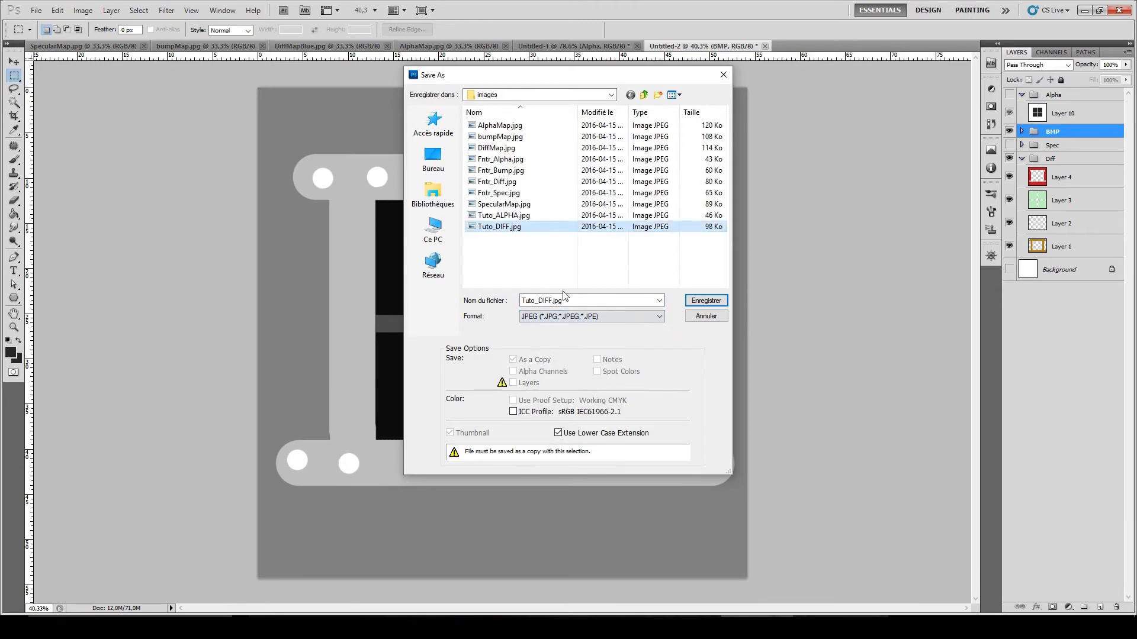
left_click(662, 301)
left_click(539, 300)
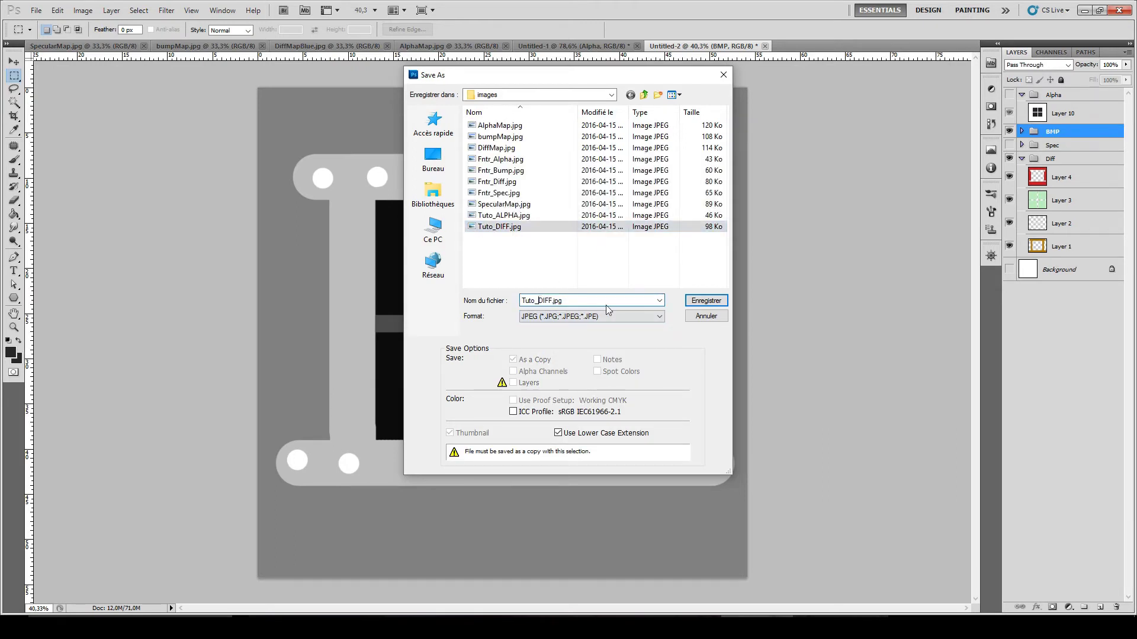
key("Delete")
key("Delete")
key("Delete")
key("Delete")
type("BUMP")
left_click(699, 301)
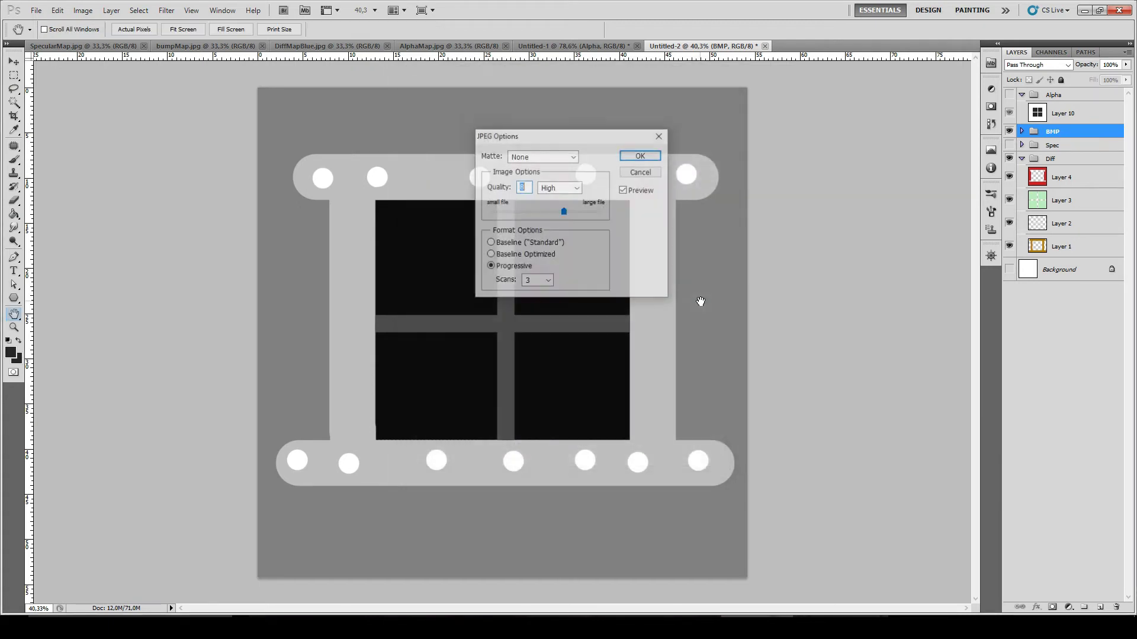
left_click(654, 156)
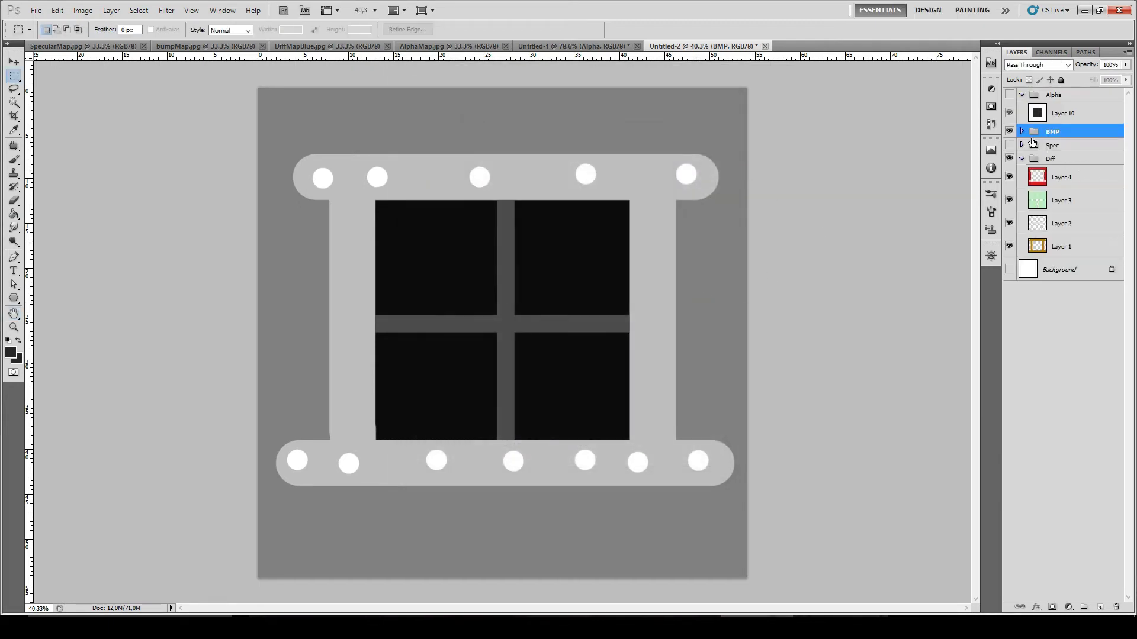
Hide the BMP group, show the Spec group, and save the specular map as a JPEG copy named Tuto_SPEC.jpg.
left_click(1009, 131)
left_click(1009, 145)
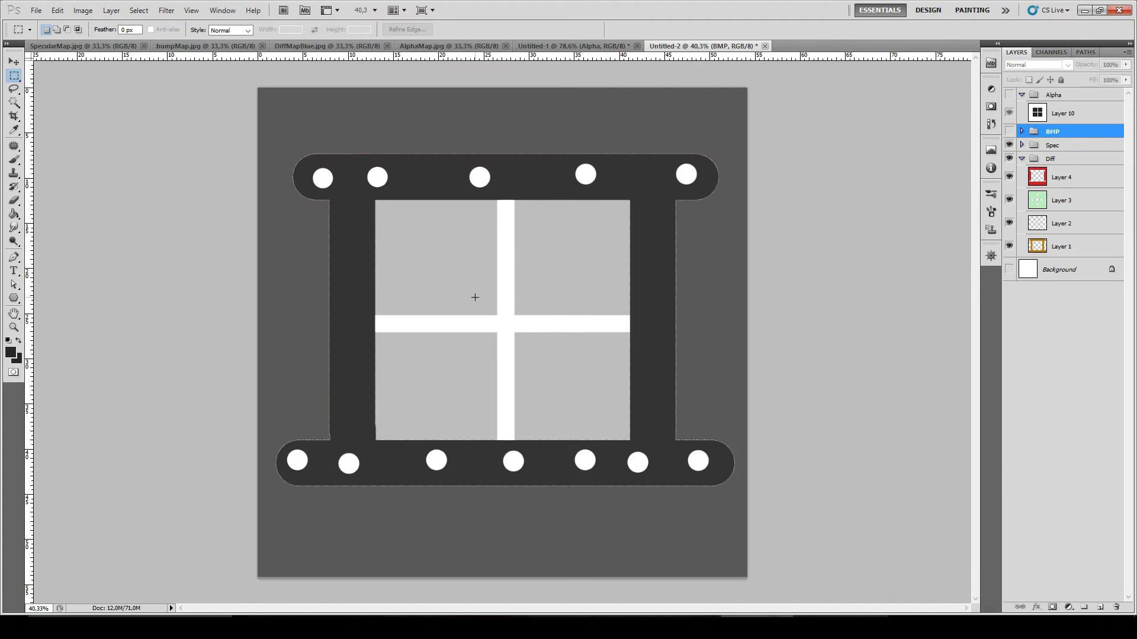
key("ctrl+shift+s")
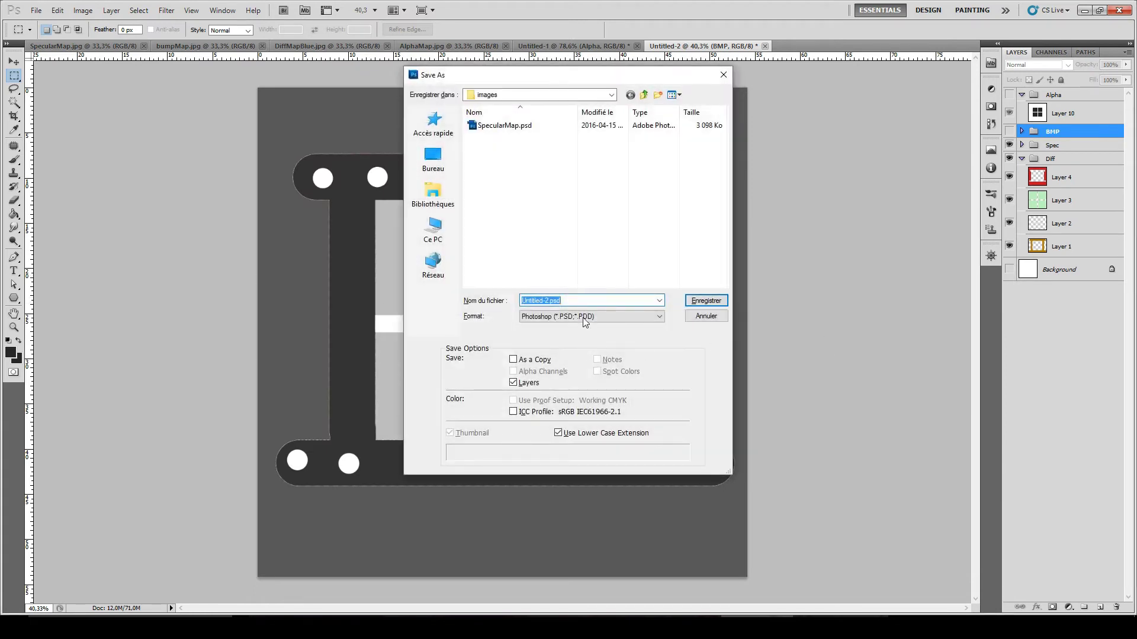
left_click(586, 317)
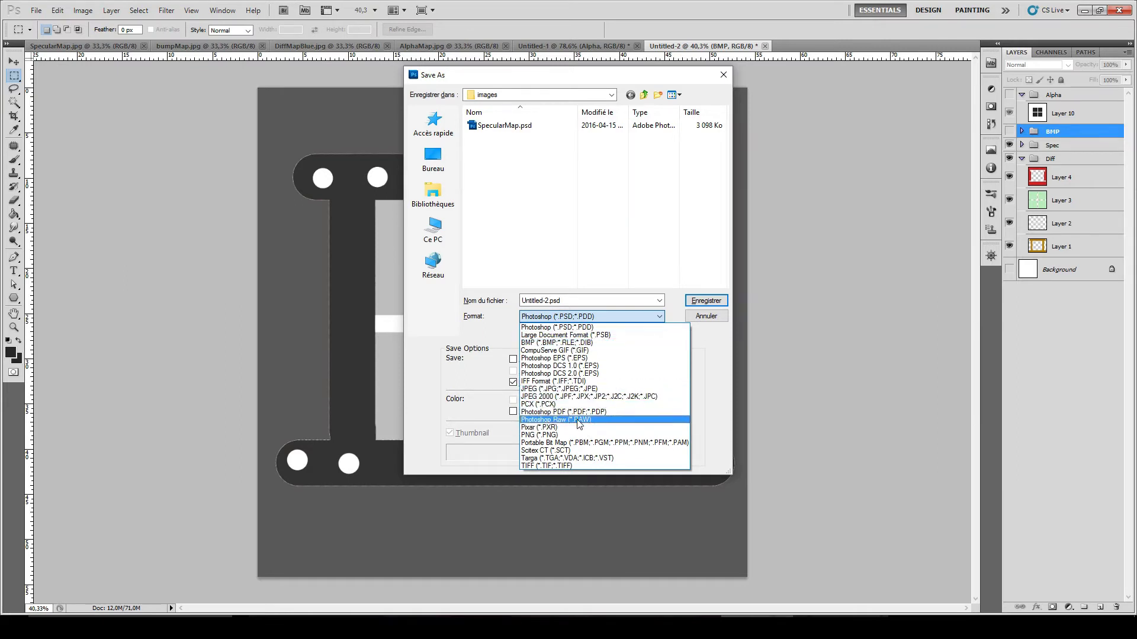
left_click(584, 381)
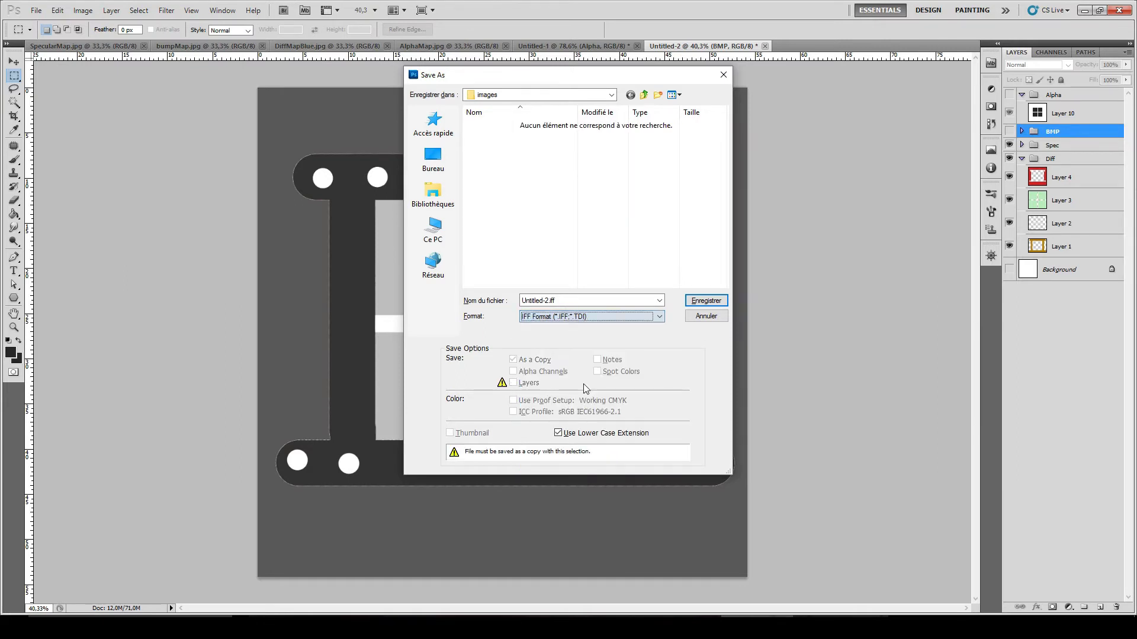
left_click(616, 317)
left_click(592, 389)
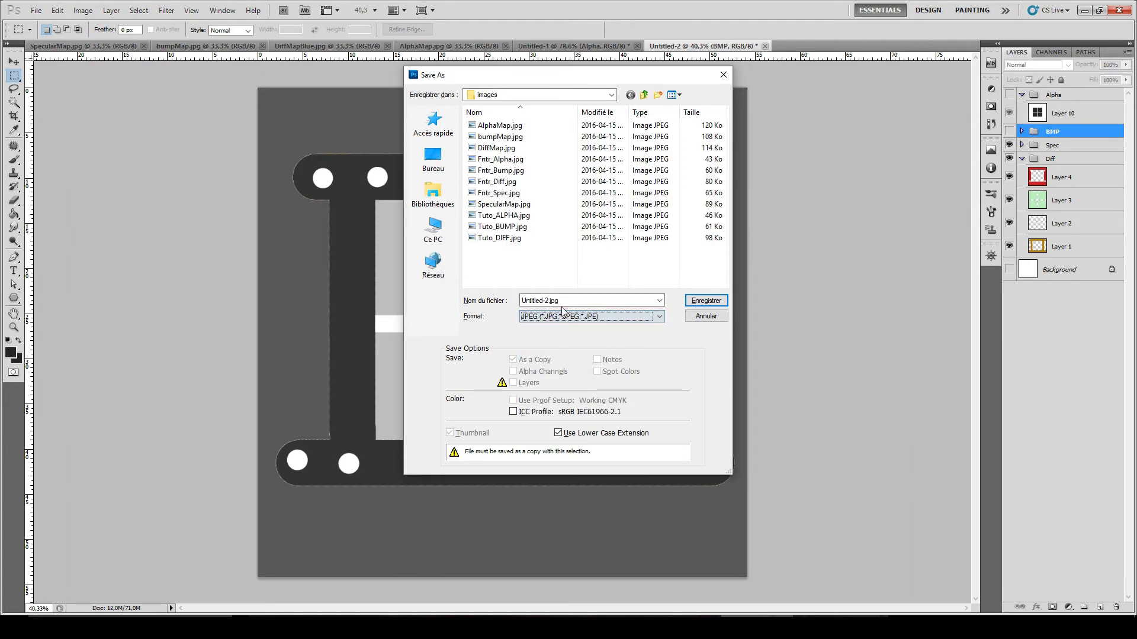
left_click(499, 238)
left_click(536, 300)
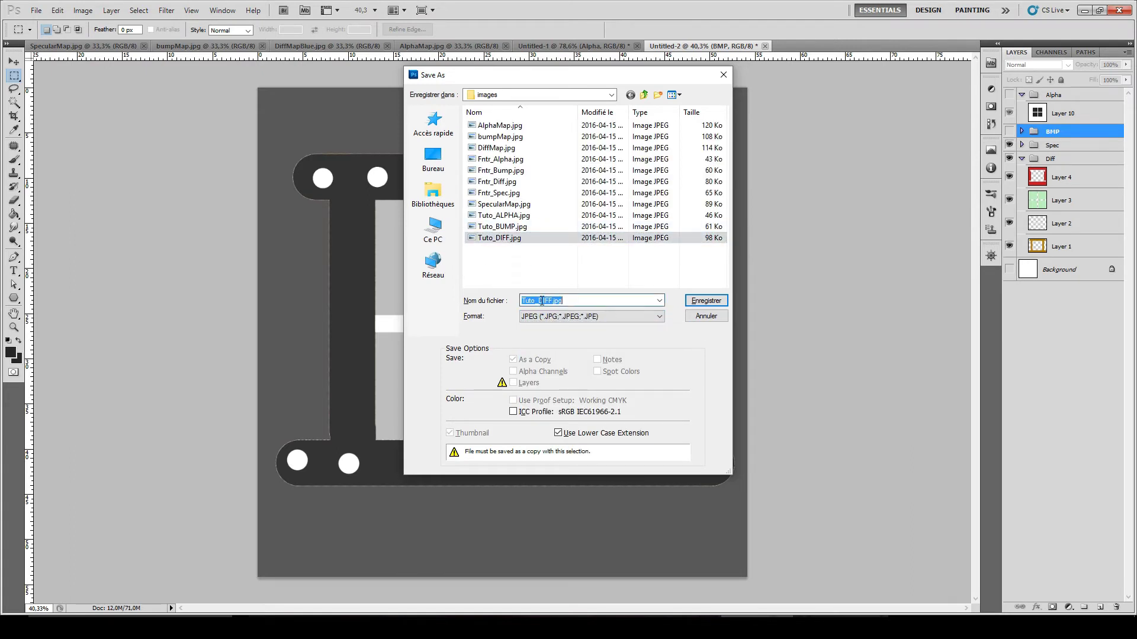
left_click(537, 300)
left_click(705, 300)
left_click(641, 157)
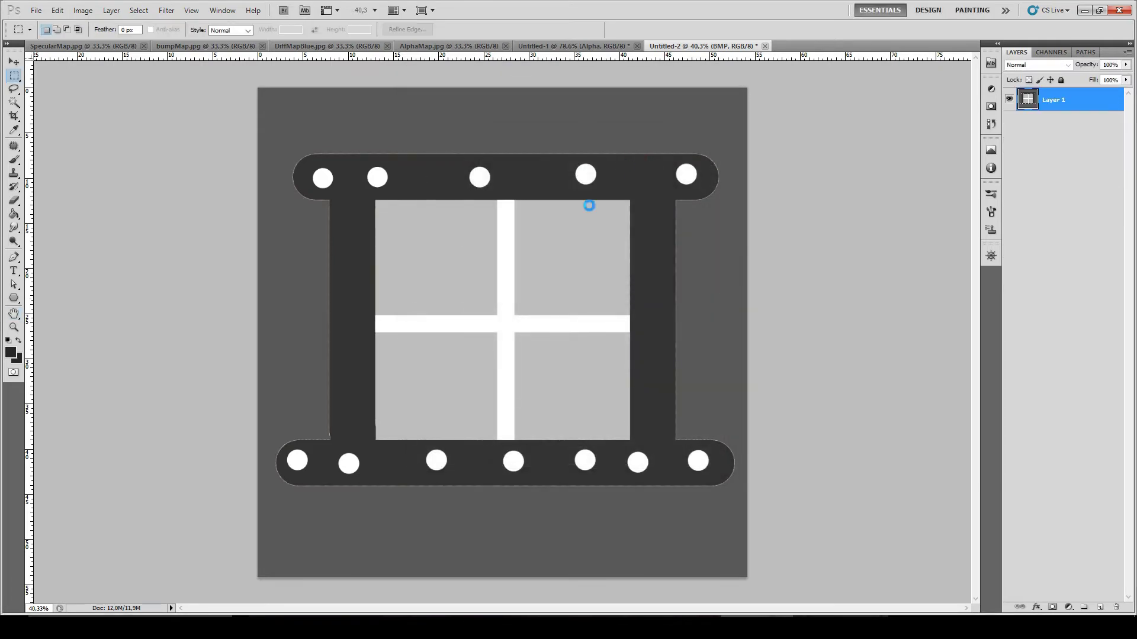
Switch to 3ds Max, disconnect the bitmap from Material #26's Opacity, and add Tuto_ALPHA.jpg, Tuto_BUMP.jpg, Tuto_DIFF.jpg and Tuto_SPEC.jpg as bitmap nodes in the material editor.
left_click(973, 627)
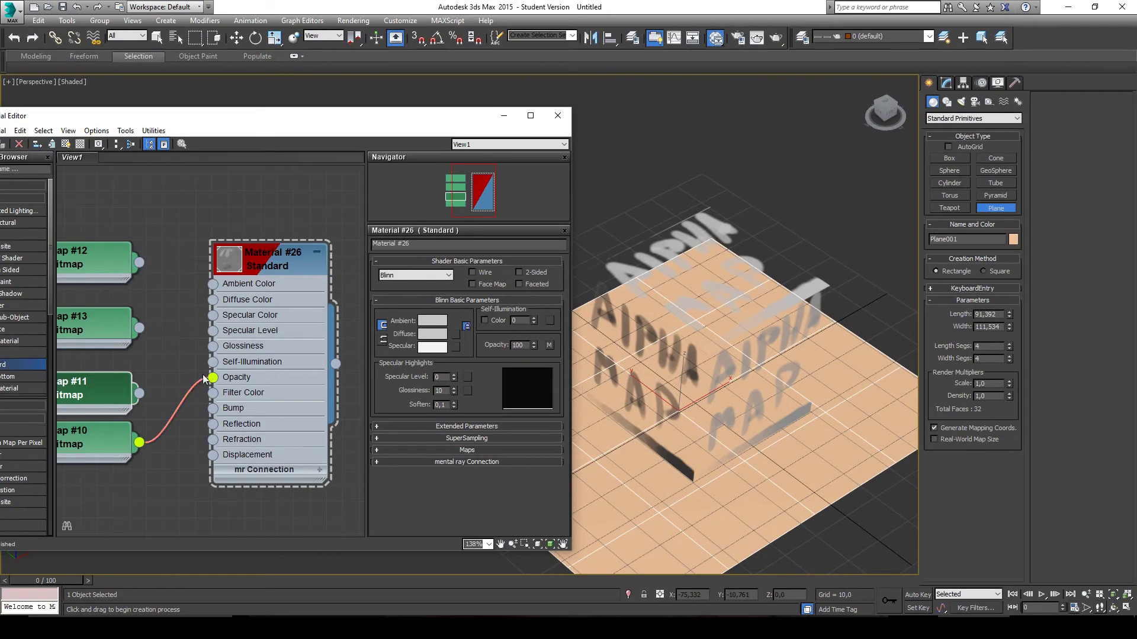
left_click_drag(212, 383, 172, 408)
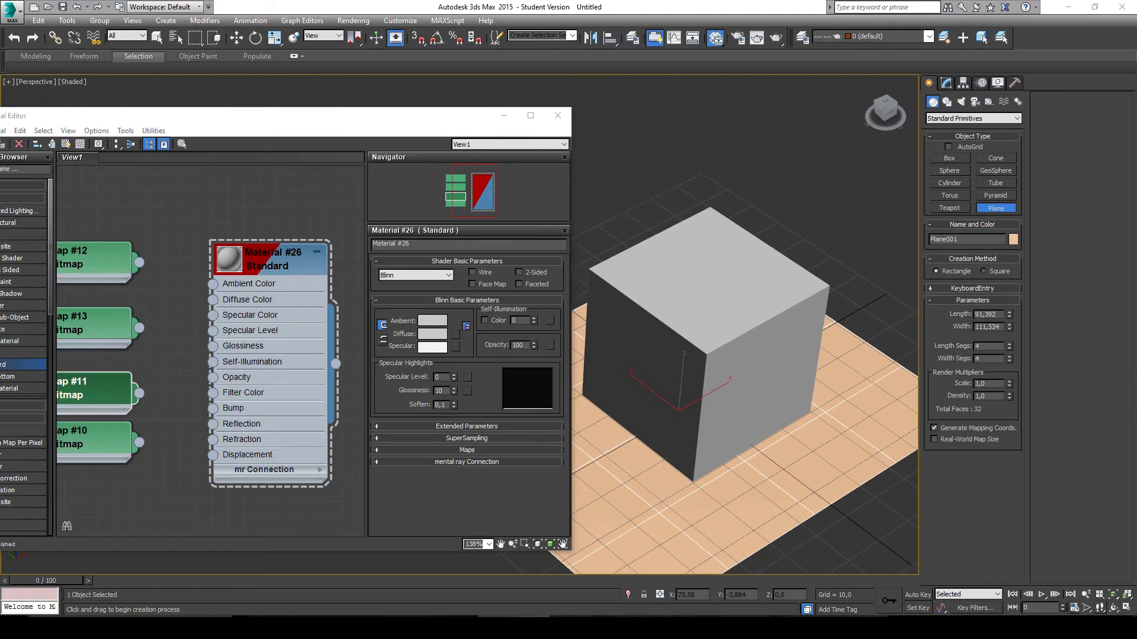
left_click_drag(1136, 148, 681, 109)
left_click(507, 248)
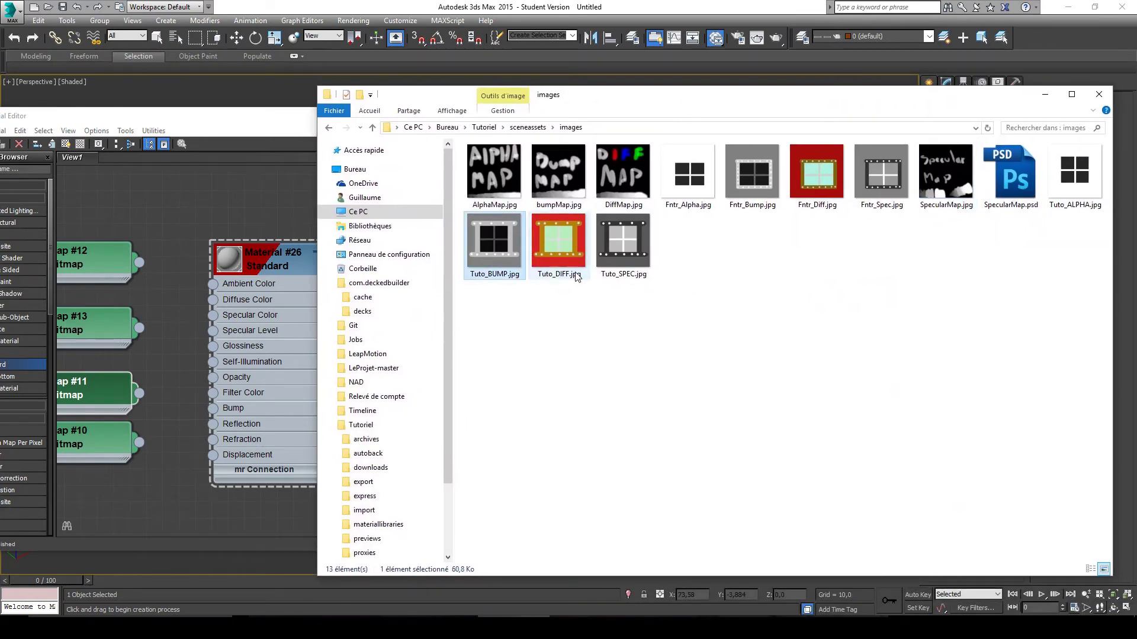
left_click_drag(1075, 175, 210, 197)
left_click_drag(498, 249, 273, 188)
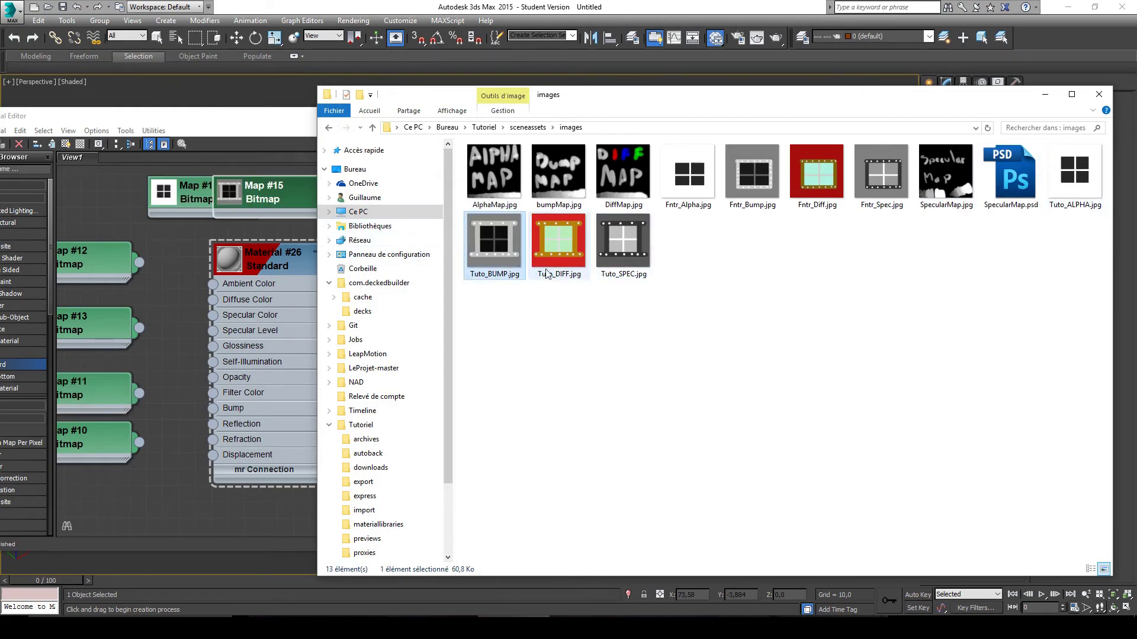
left_click_drag(546, 261, 108, 202)
left_click_drag(623, 239, 168, 182)
left_click(1044, 94)
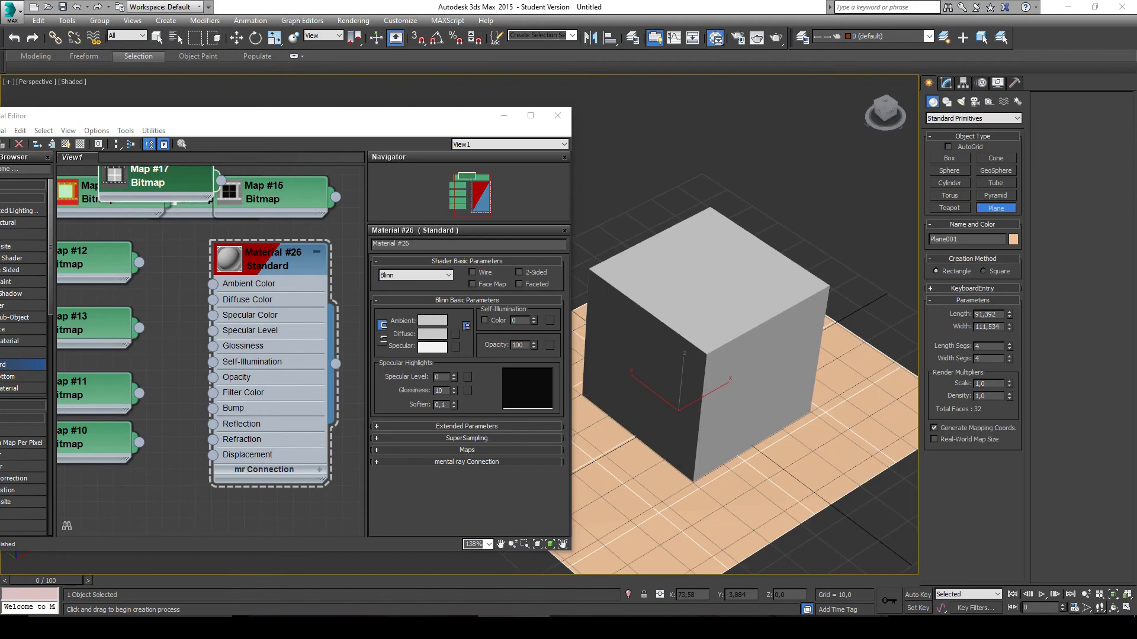
scroll(189, 347, "down", 4)
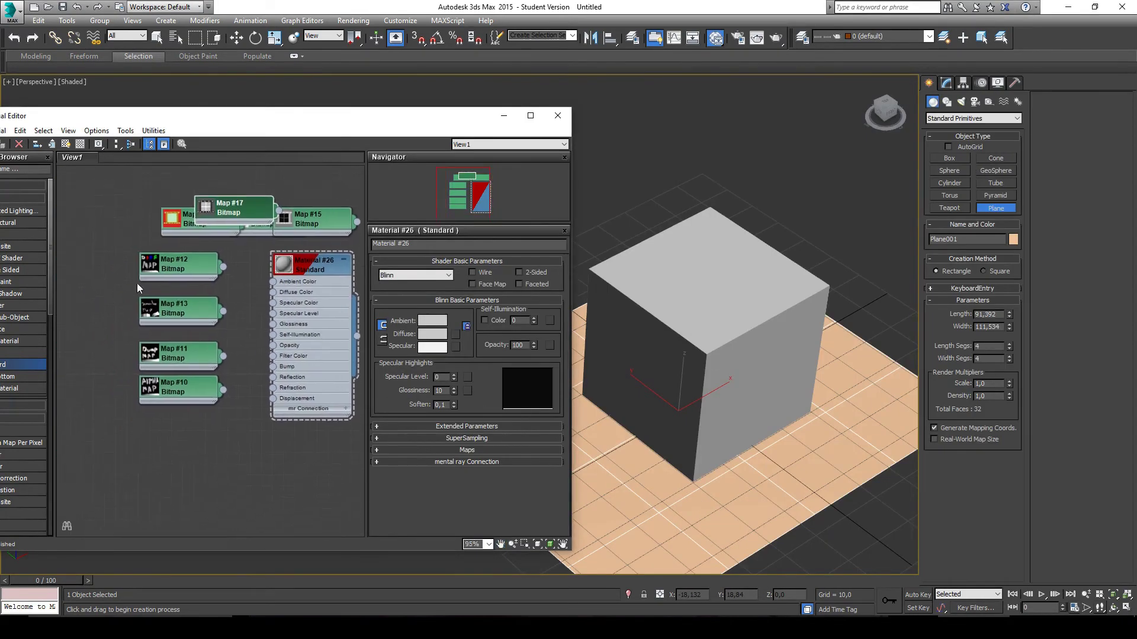
Delete the four old bitmap nodes Map #12, Map #13, Map #11 and Map #10 from the material graph.
left_click(157, 268)
key("Delete")
left_click(185, 309)
key("Delete")
left_click(181, 351)
key("Delete")
left_click(180, 388)
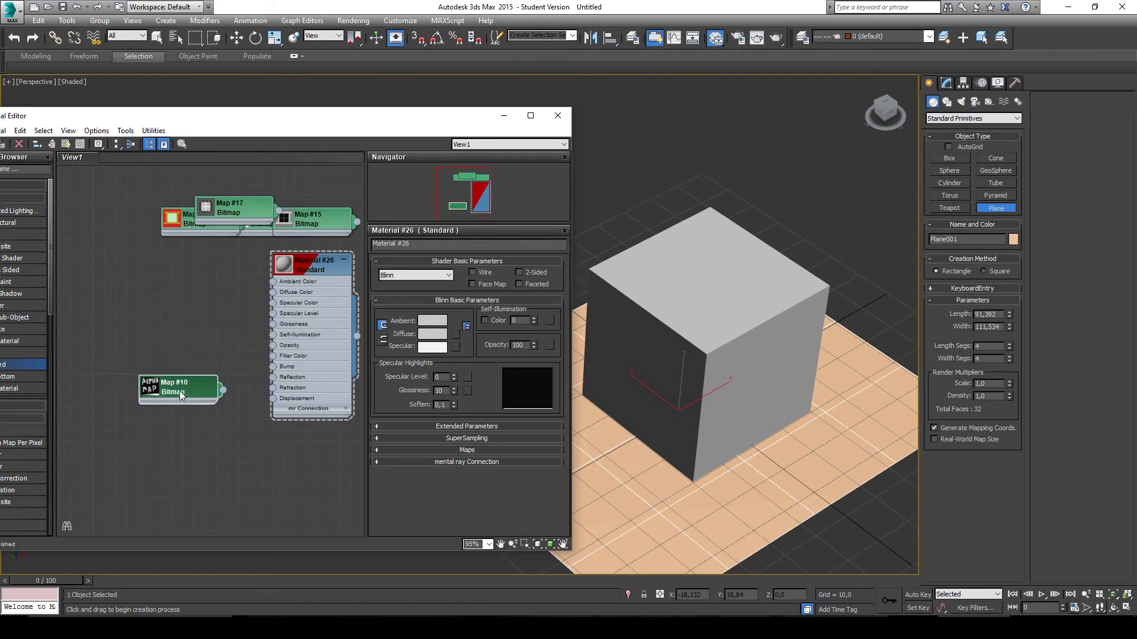
key("Delete")
Place the diffuse bitmap node Map #16 beside Material #26 and connect it to the Diffuse Color input.
left_click_drag(183, 222, 172, 278)
scroll(736, 308, "up", 6)
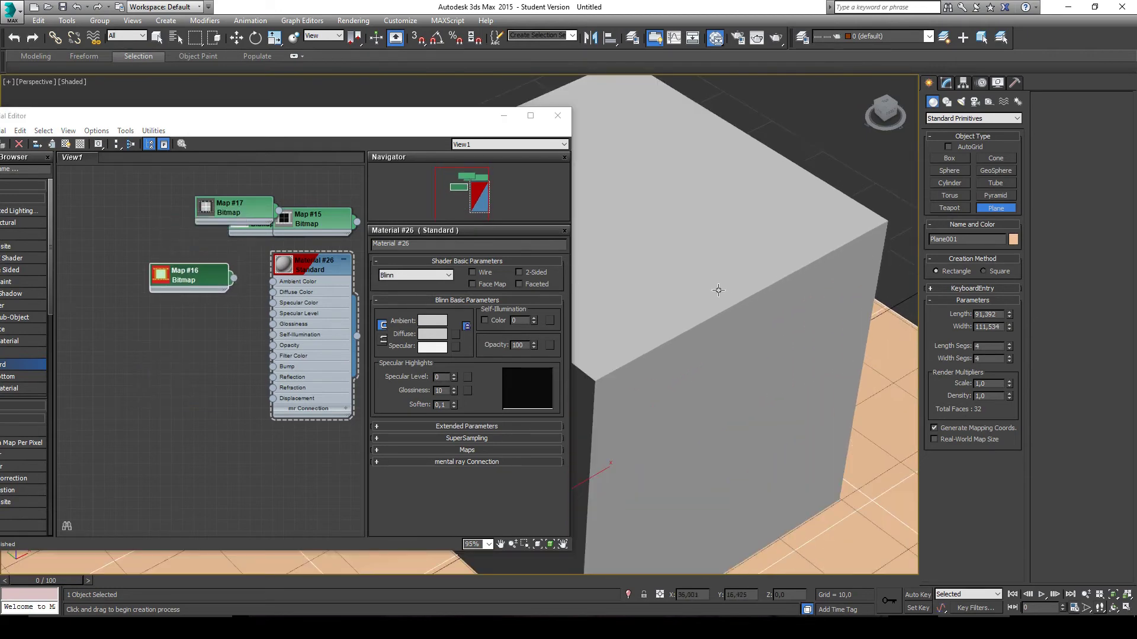
scroll(239, 278, "up", 1)
scroll(239, 279, "up", 4)
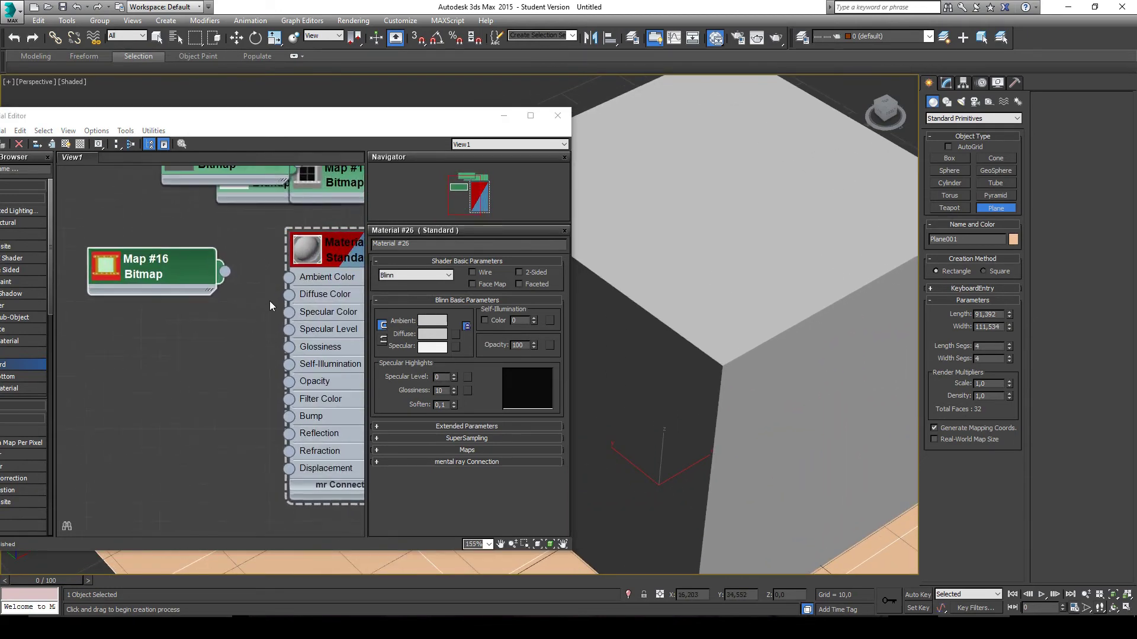
left_click_drag(218, 288, 214, 292)
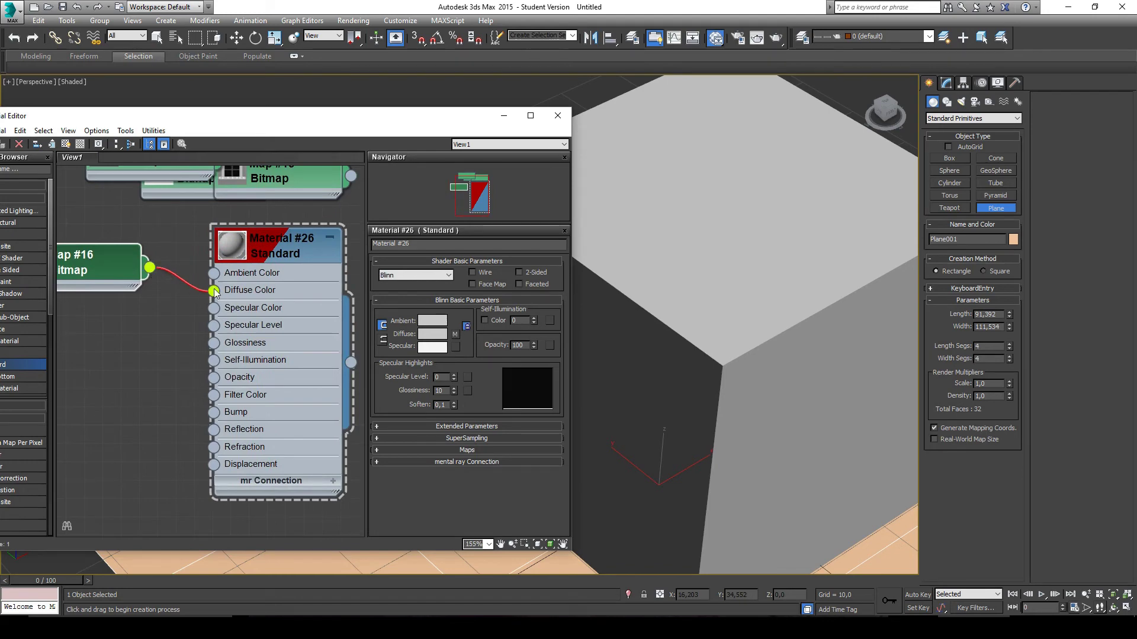
Place the specular bitmap node Map #17 below the diffuse node and connect it to Material #26's Specular Level.
scroll(232, 349, "down", 2)
left_click_drag(216, 234, 190, 406)
scroll(134, 416, "up", 4)
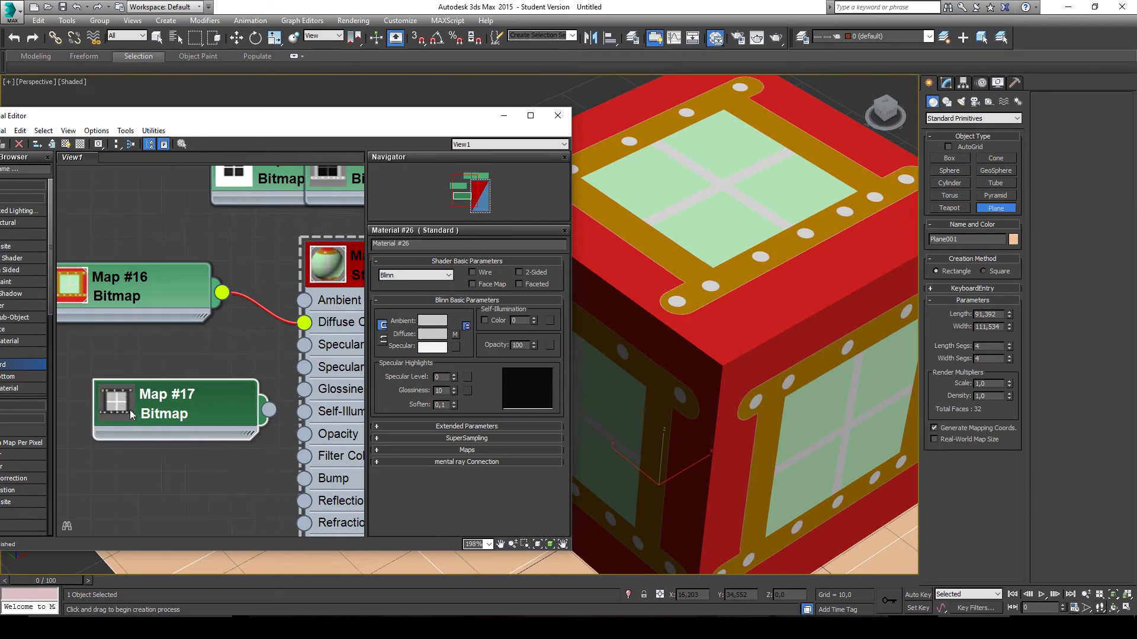
left_click_drag(212, 420, 214, 327)
scroll(265, 231, "down", 3)
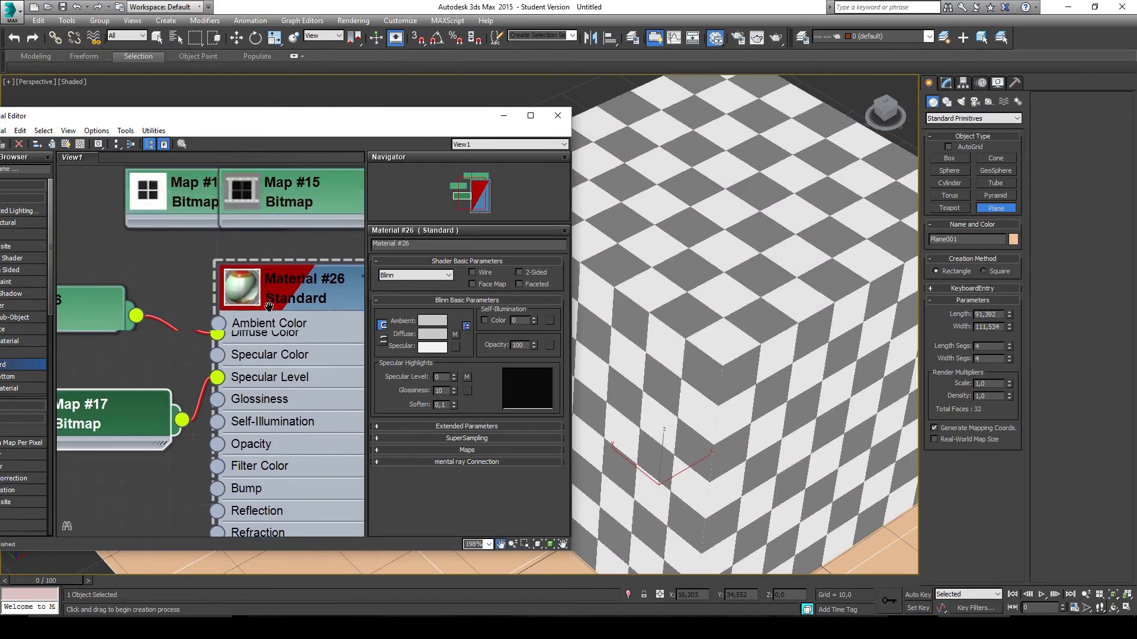
Place the bump bitmap node Map #15 below the specular node and connect it to Material #26's Bump input.
left_click_drag(325, 208, 161, 468)
scroll(190, 462, "up", 2)
left_click_drag(230, 459, 270, 438)
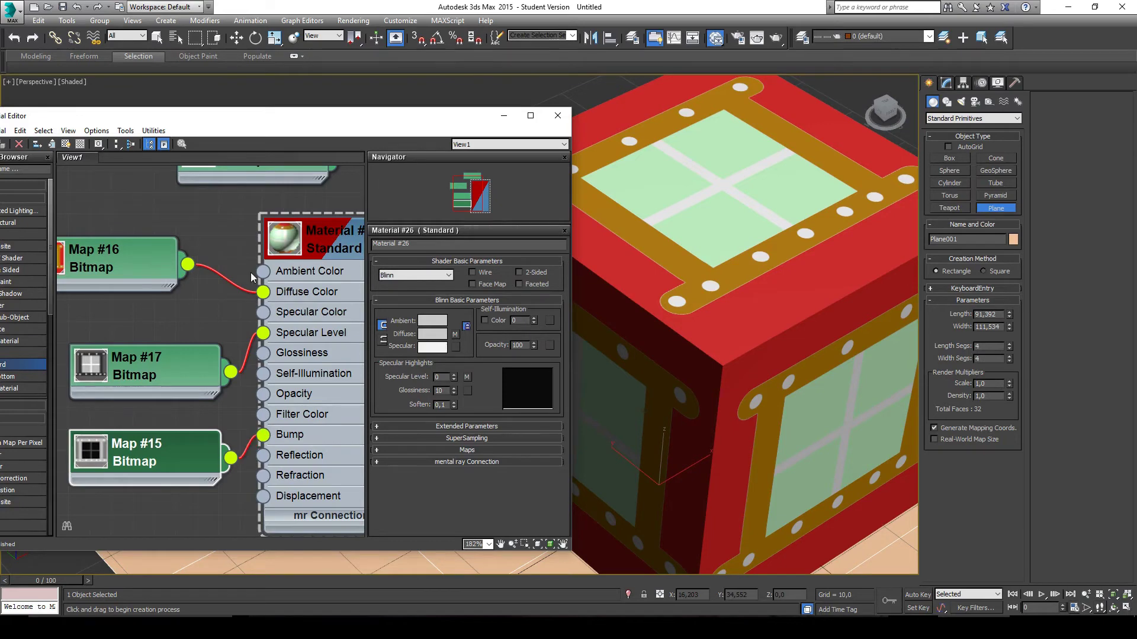
Place the alpha bitmap node Map #14 beside Material #26 and connect it to the Opacity input.
left_click_drag(250, 263, 236, 360)
left_click_drag(265, 288, 172, 307)
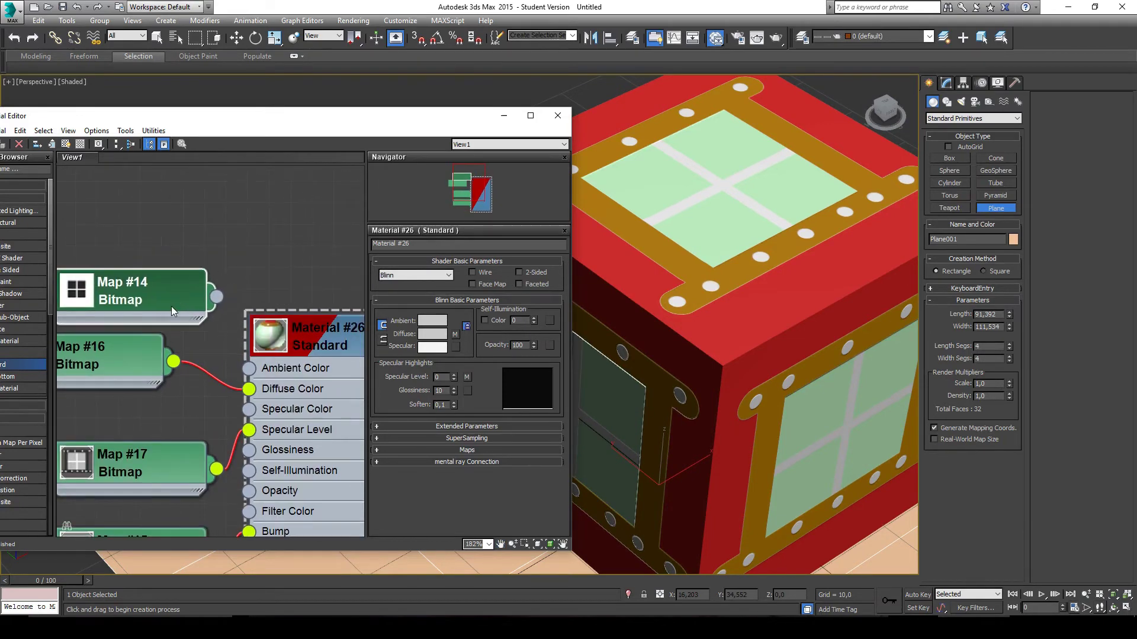
scroll(172, 307, "up", 1)
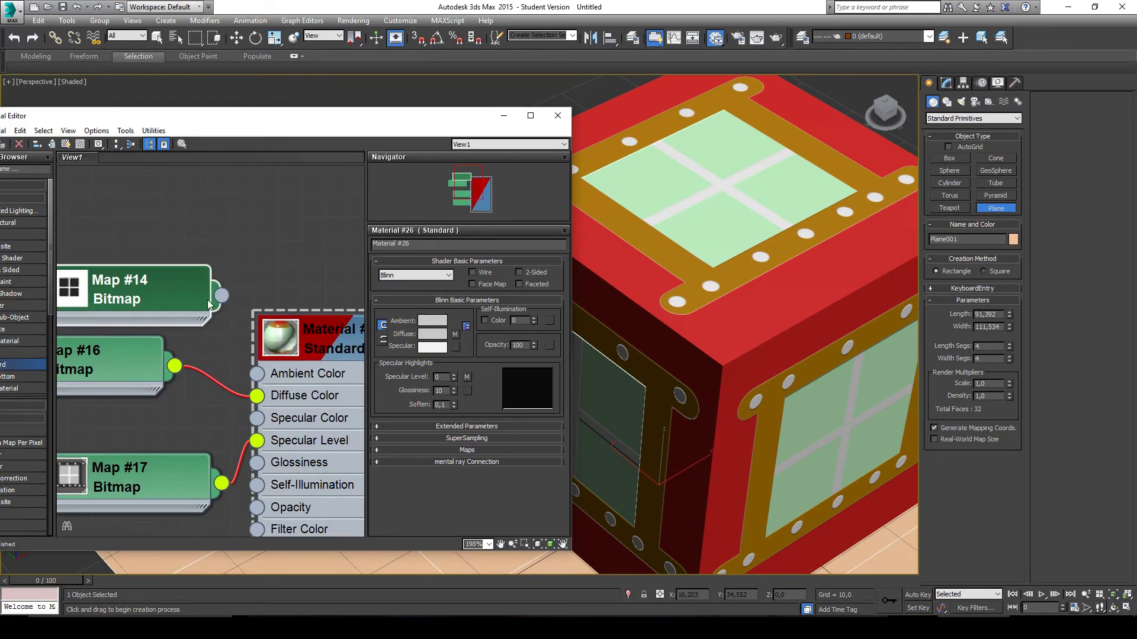
left_click_drag(216, 293, 257, 507)
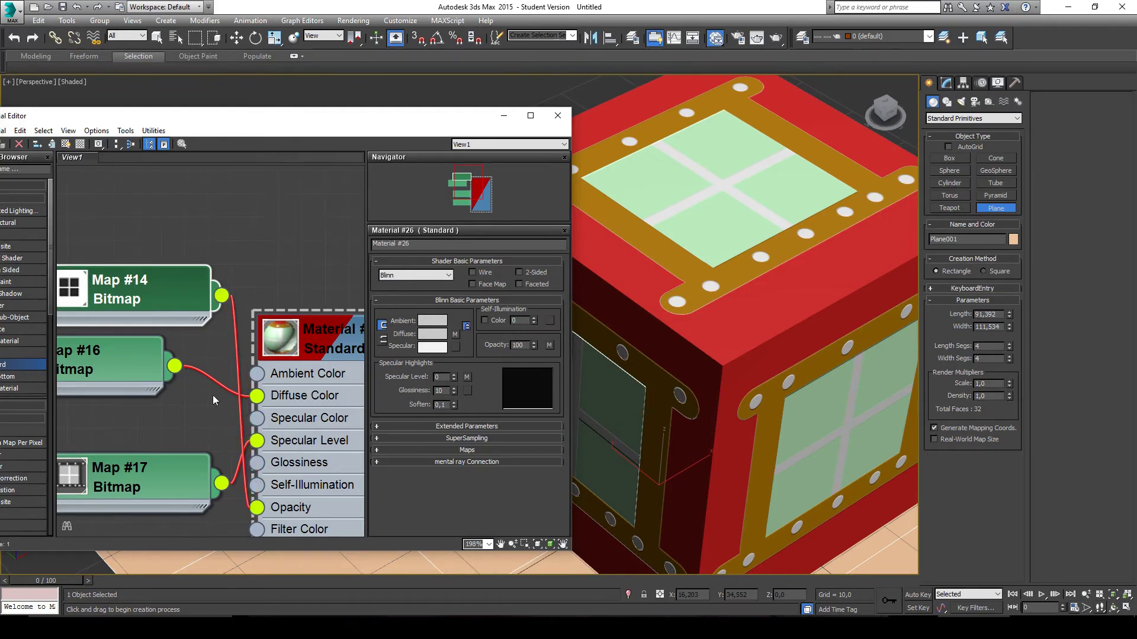
scroll(228, 391, "down", 2)
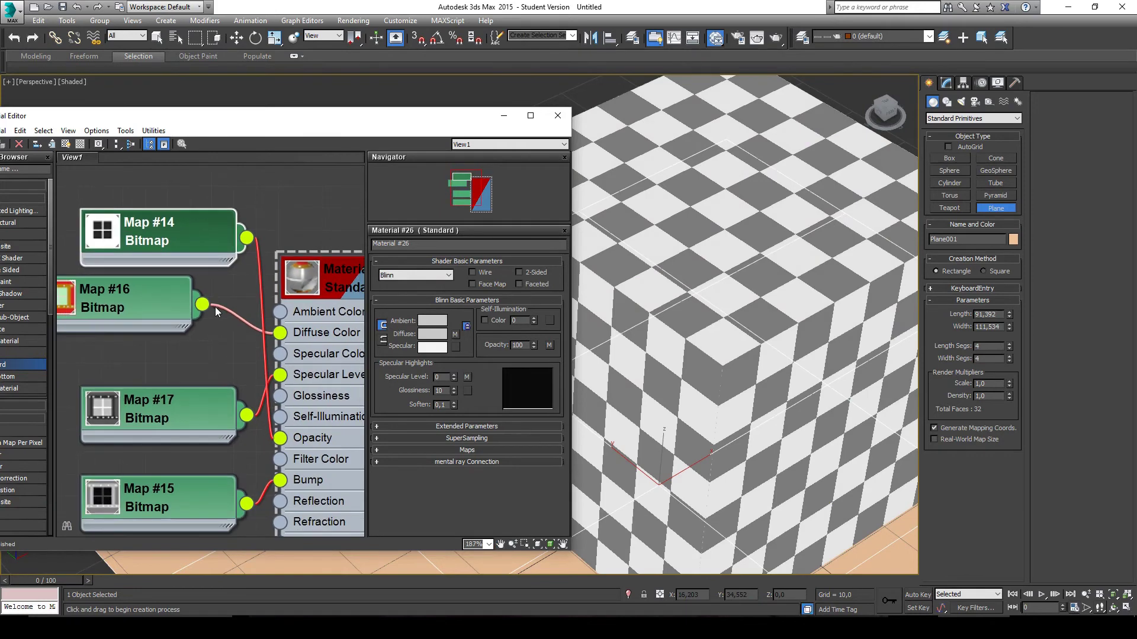
scroll(228, 392, "down", 2)
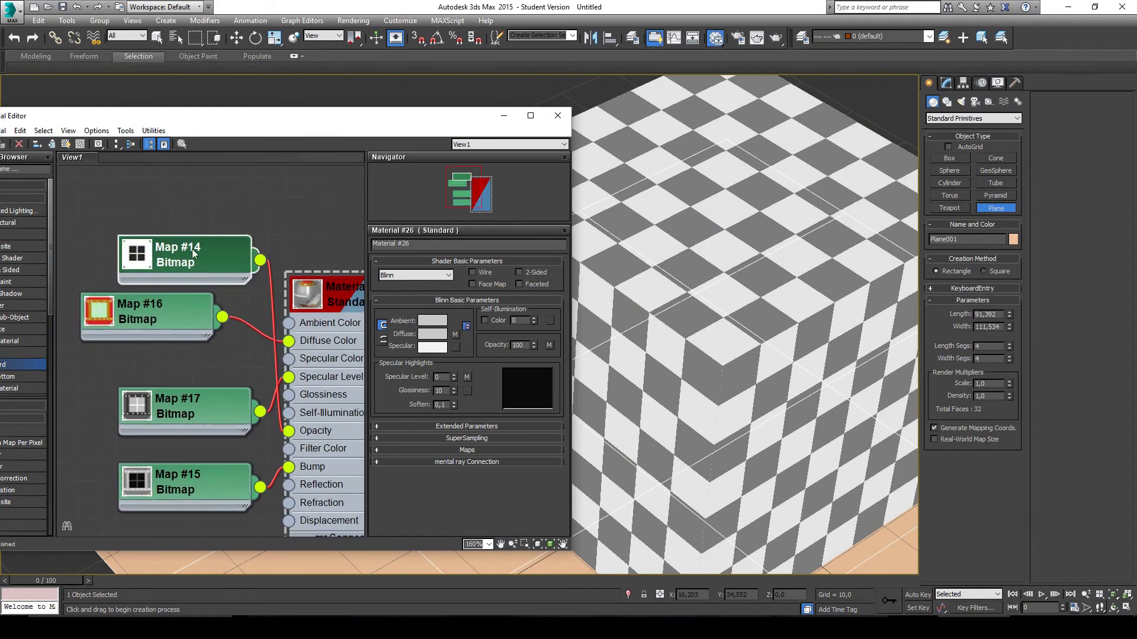
Arrange the four bitmap nodes in a column ordered diffuse, specular, alpha and bump so their wires do not cross.
left_click_drag(193, 253, 193, 443)
left_click_drag(210, 398, 173, 360)
left_click_drag(170, 302, 170, 265)
left_click_drag(210, 489, 210, 508)
left_click_drag(192, 453, 173, 434)
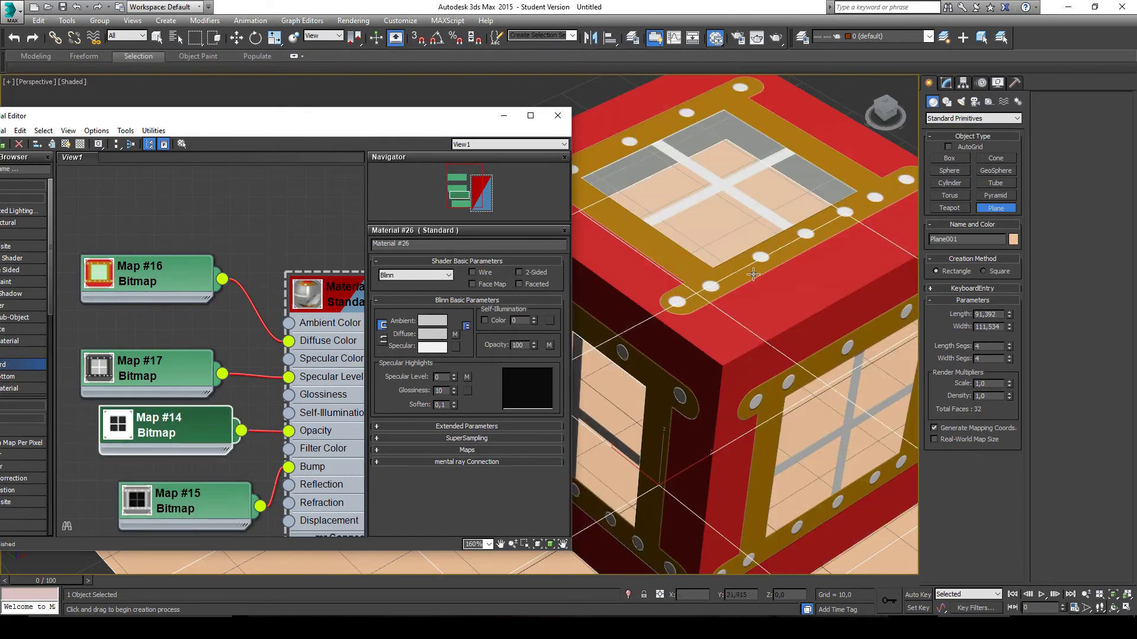
Select the textured box and examine its transparent window panes from several angles.
scroll(753, 274, "down", 3)
left_click_drag(794, 253, 766, 139)
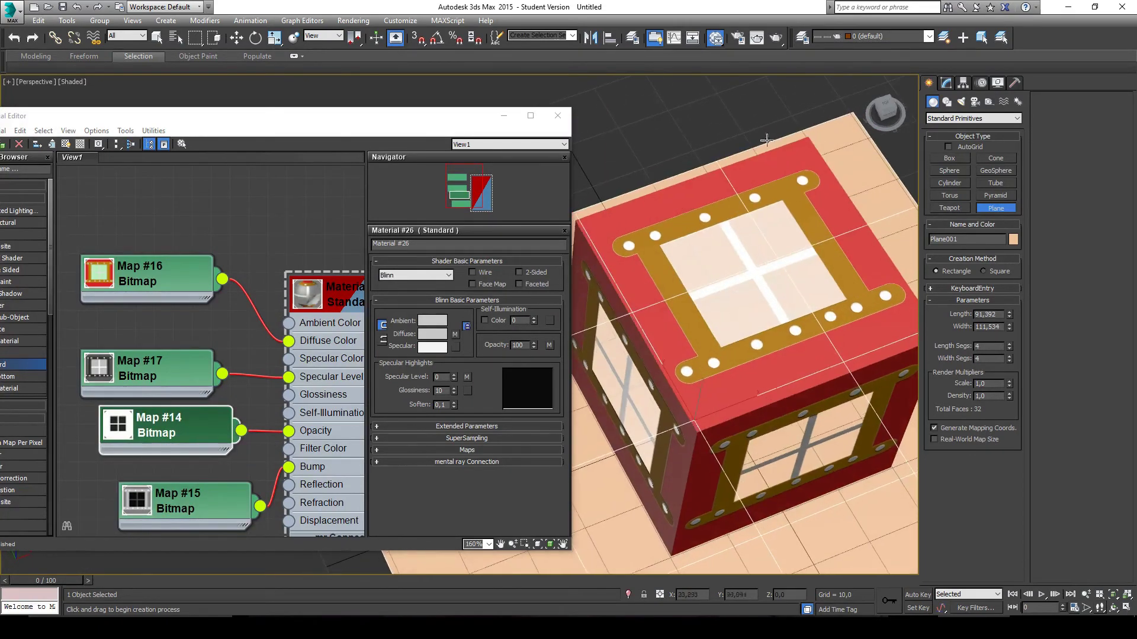
key("w")
left_click(701, 144)
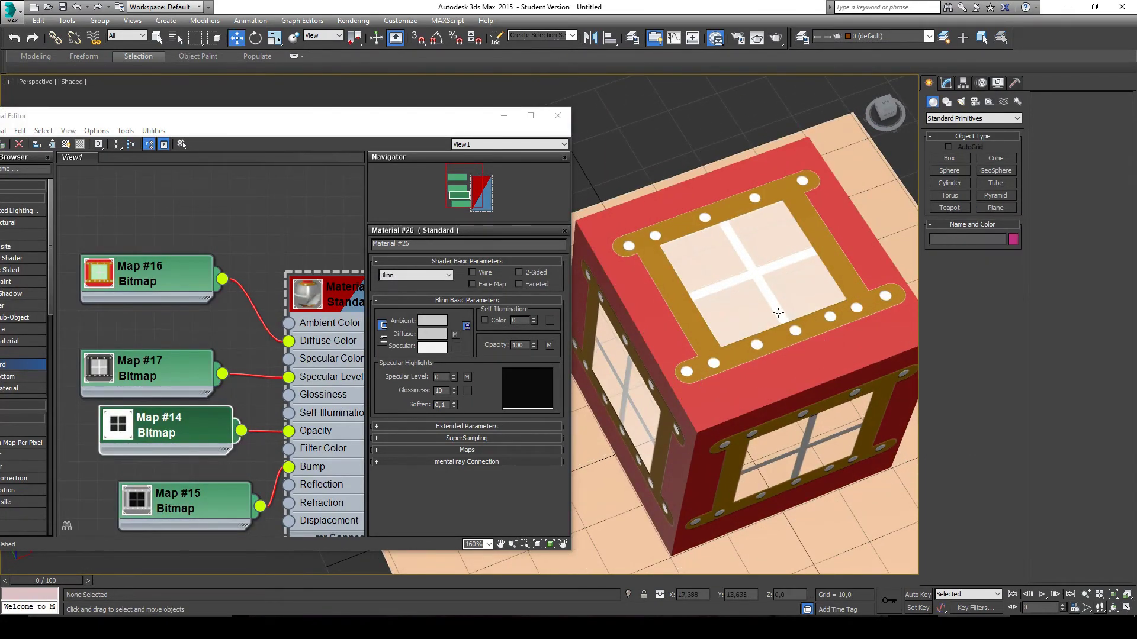
left_click_drag(776, 311, 750, 284)
left_click(732, 251)
scroll(732, 251, "down", 3)
scroll(734, 268, "up", 4)
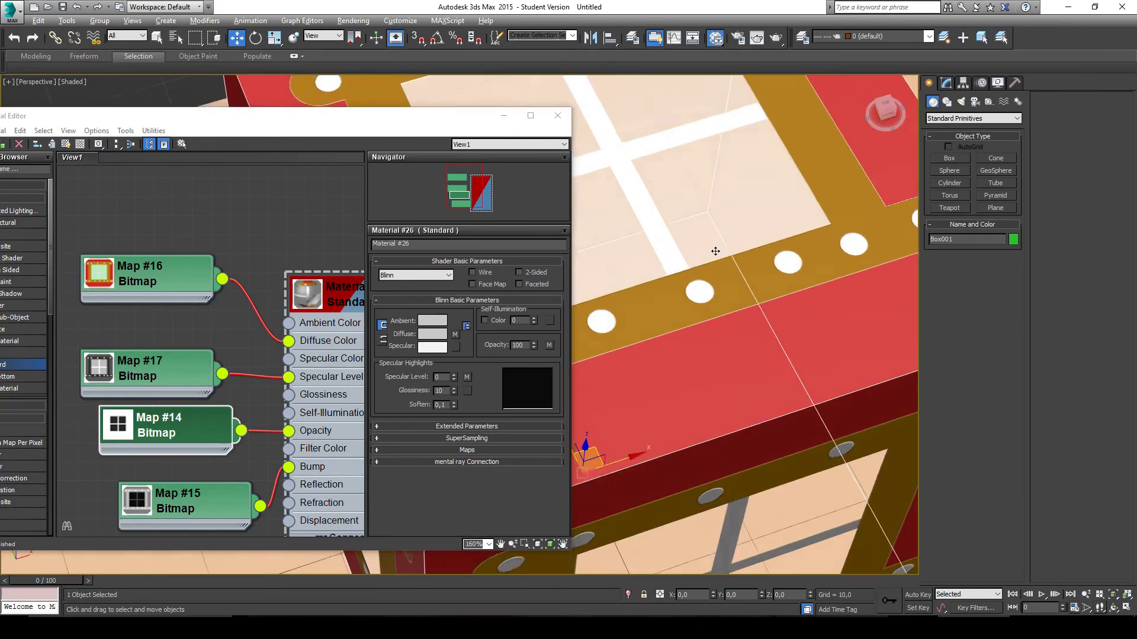
left_click_drag(716, 252, 820, 307)
scroll(703, 244, "down", 4)
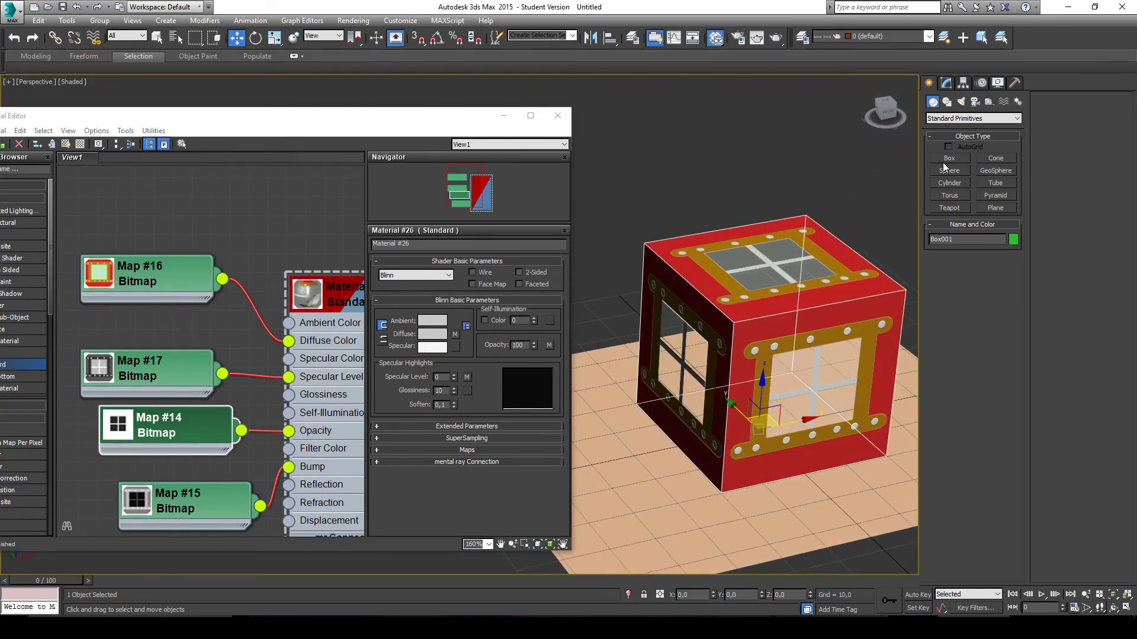
left_click_drag(869, 280, 893, 366)
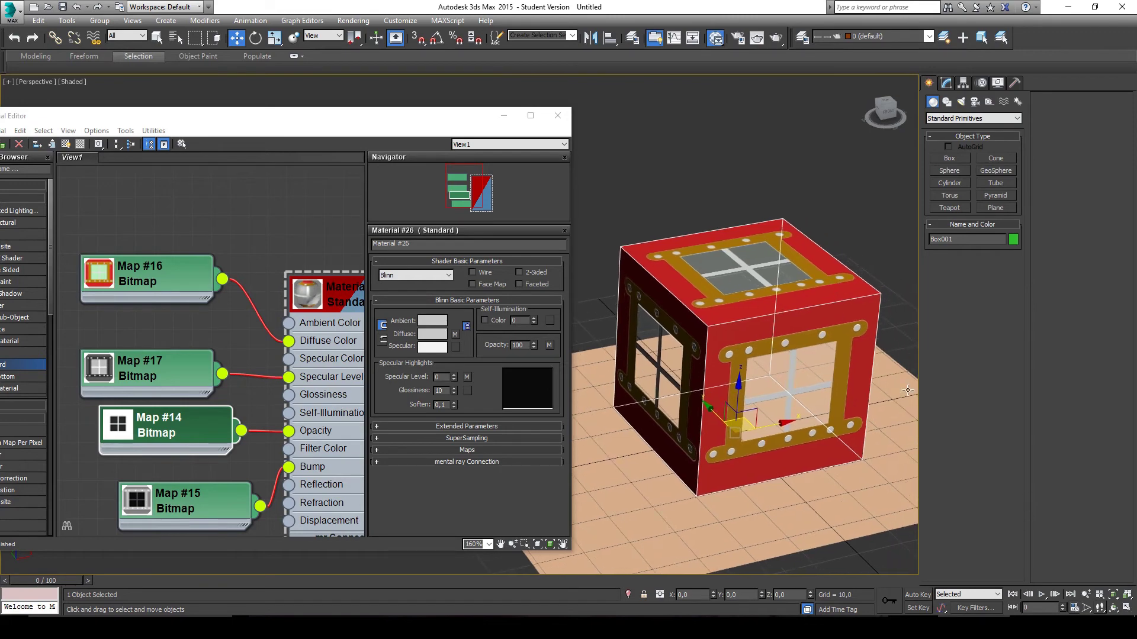
Set the perspective viewport's shading to Realistic with the box selected.
left_click(963, 84)
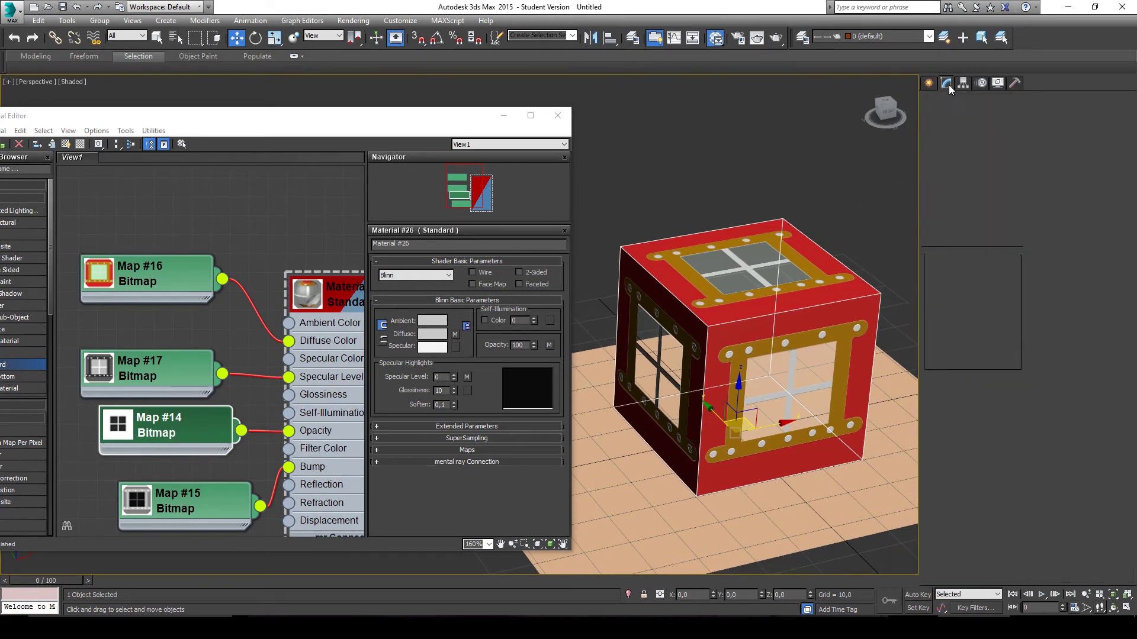
left_click(83, 82)
left_click(126, 101)
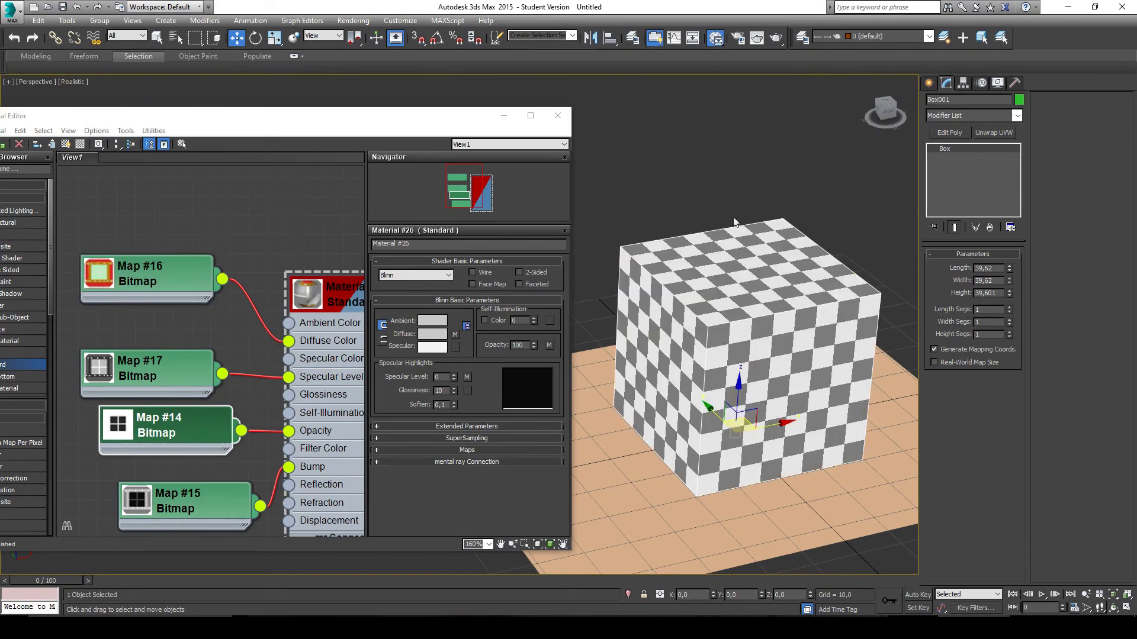
scroll(777, 217, "up", 5)
scroll(797, 263, "down", 3)
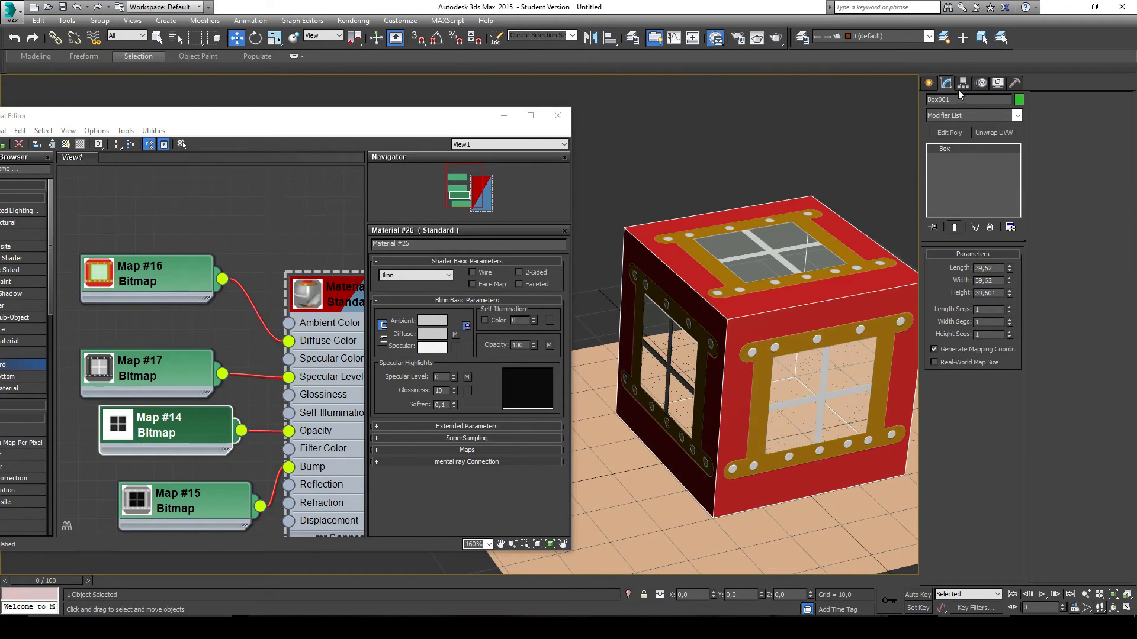
Create a photometric Free Light in the scene, declining the logarithmic exposure control.
left_click(930, 84)
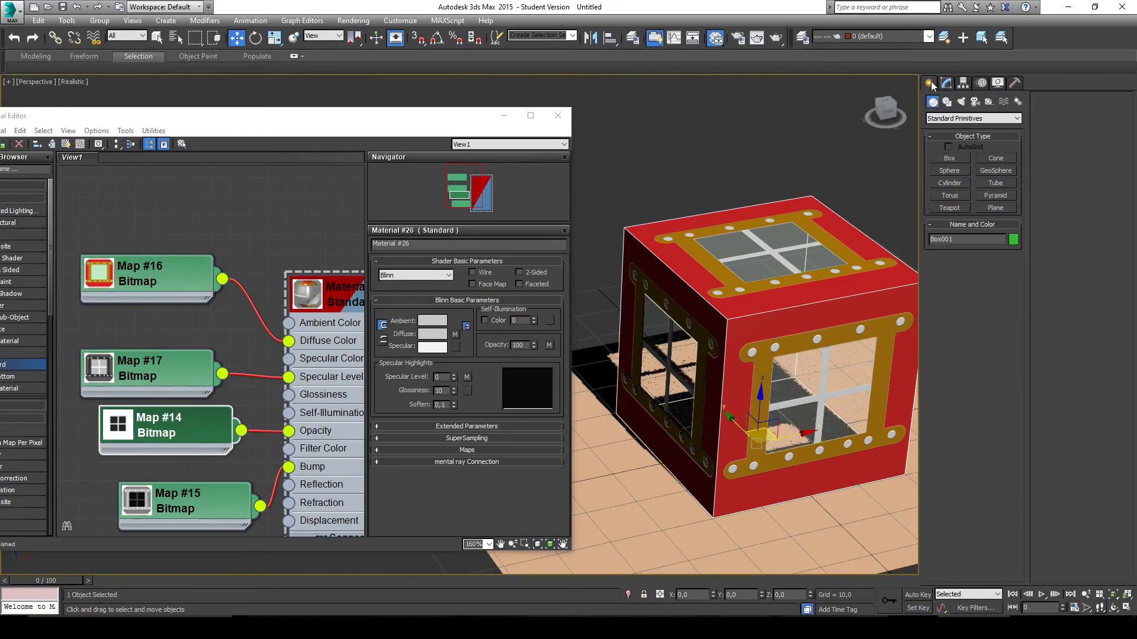
left_click(961, 102)
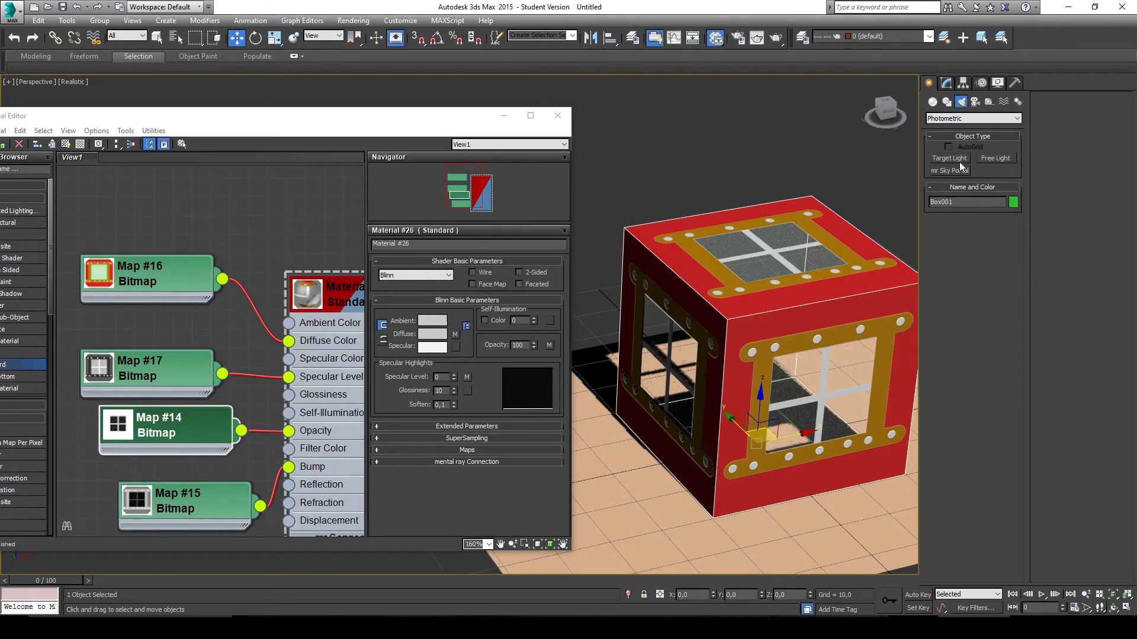
left_click(1000, 159)
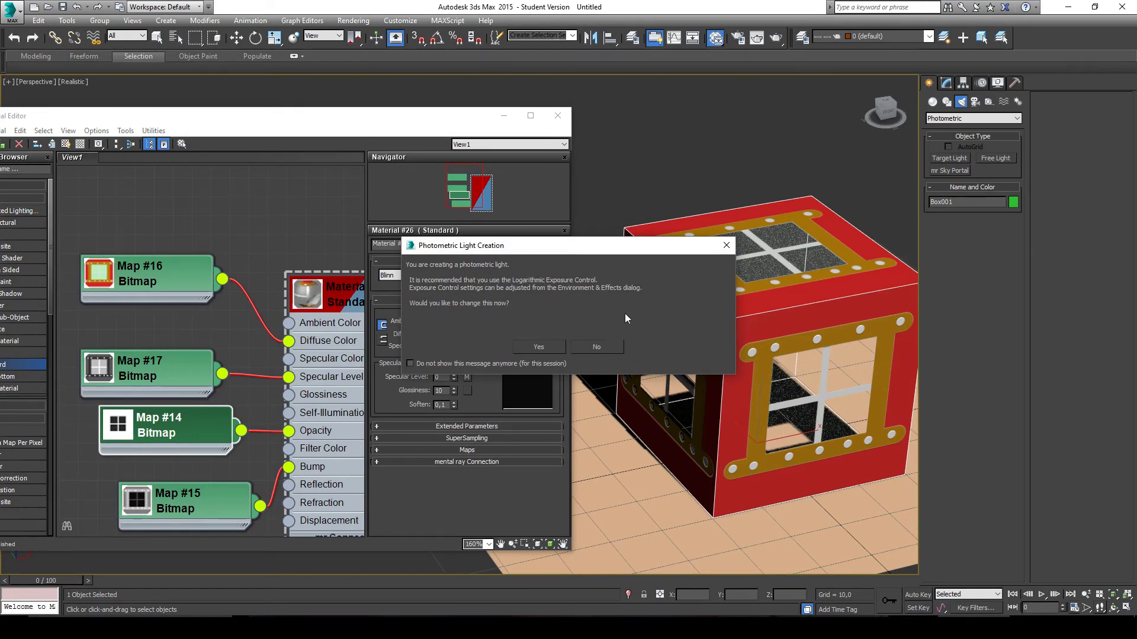
left_click(597, 347)
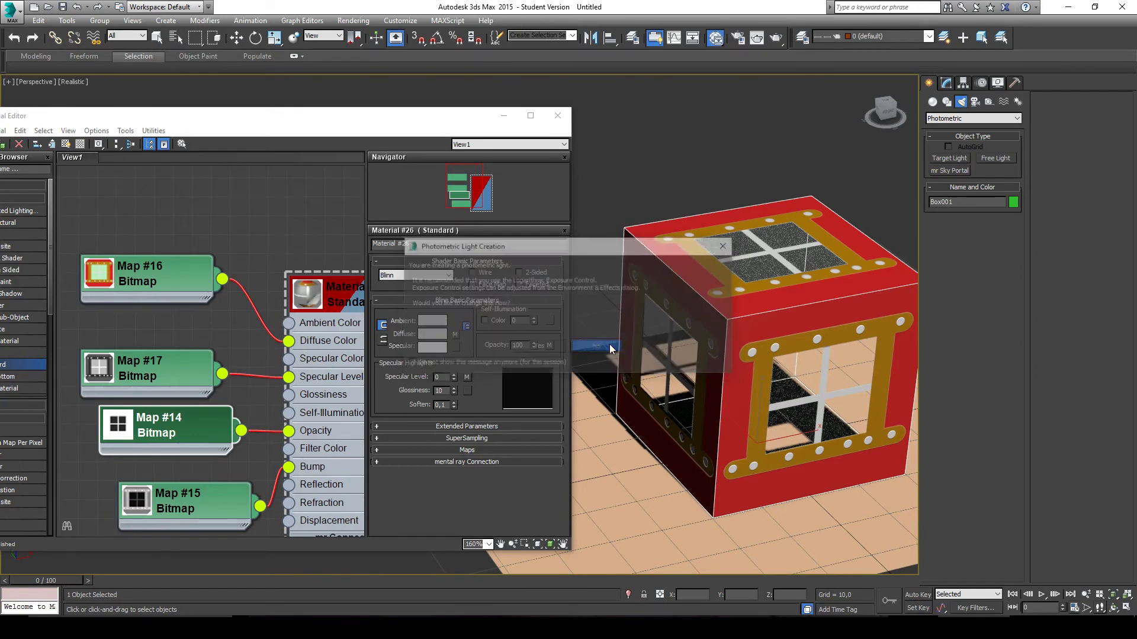
left_click(778, 249)
left_click_drag(816, 229, 754, 240)
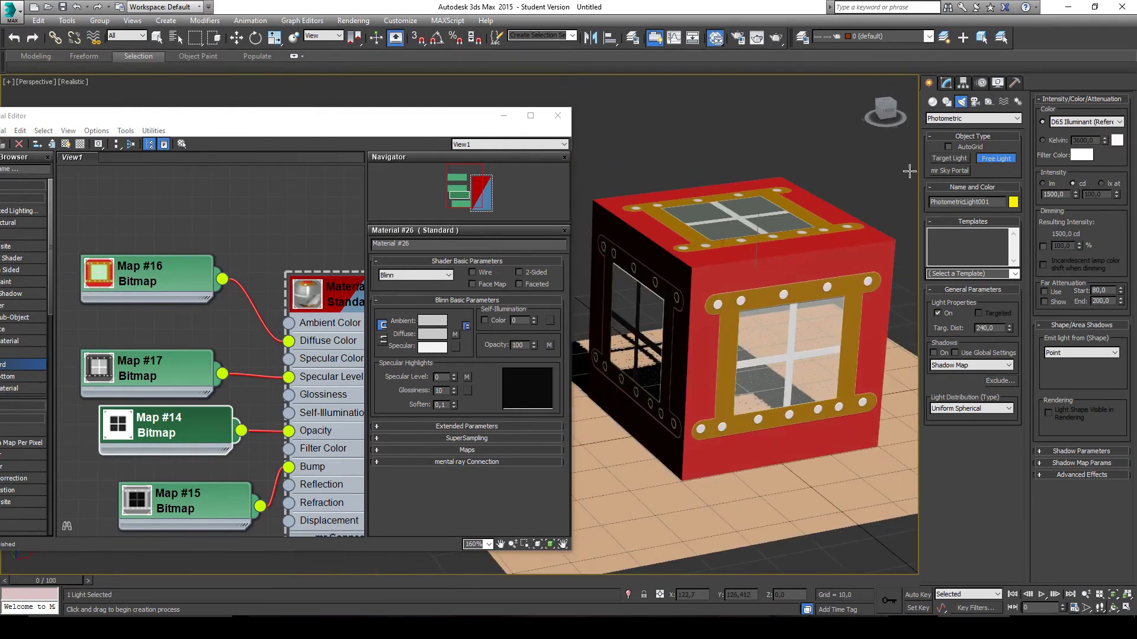
Add a second Free Light on the box's top face with AutoGrid and raise it to a Z of about 43.2.
left_click(745, 218)
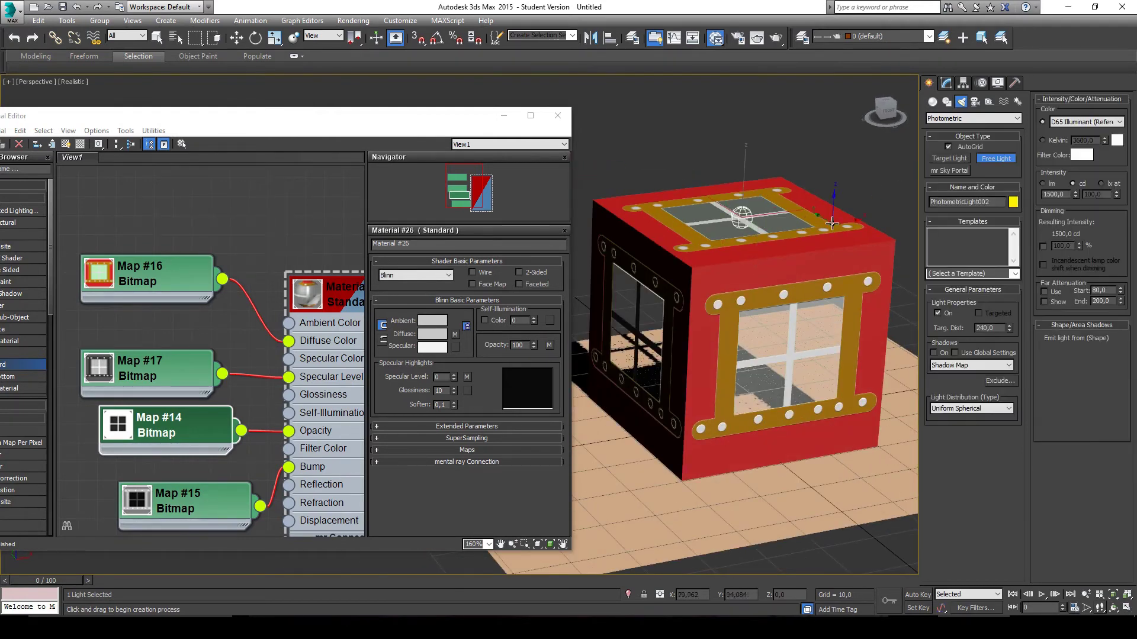
left_click_drag(875, 204, 822, 260)
key("w")
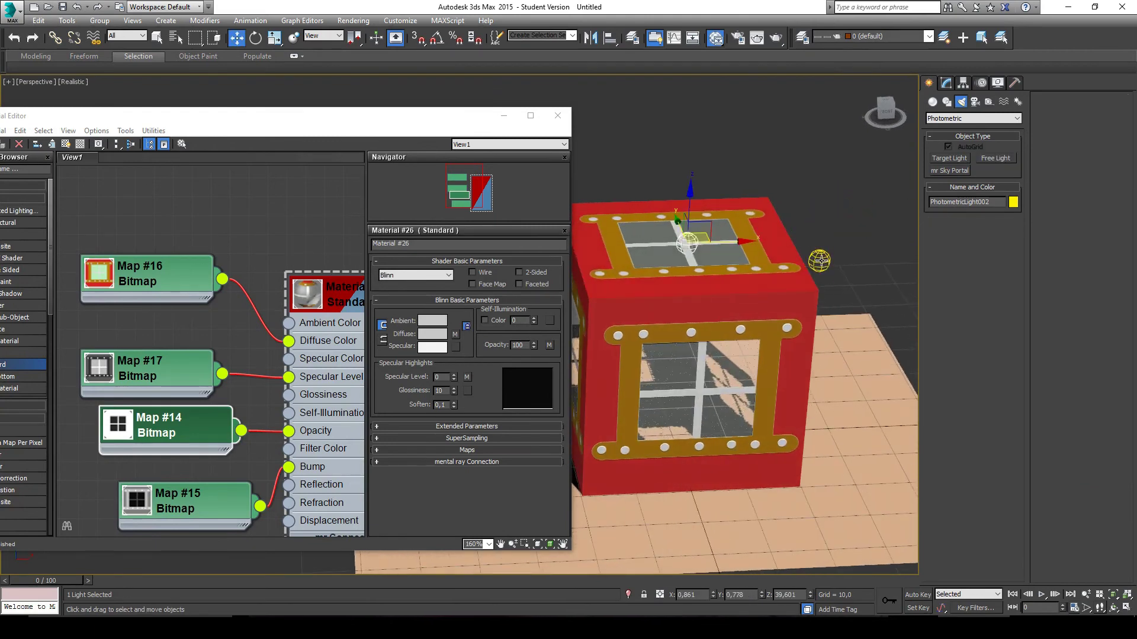
left_click_drag(692, 232, 743, 240)
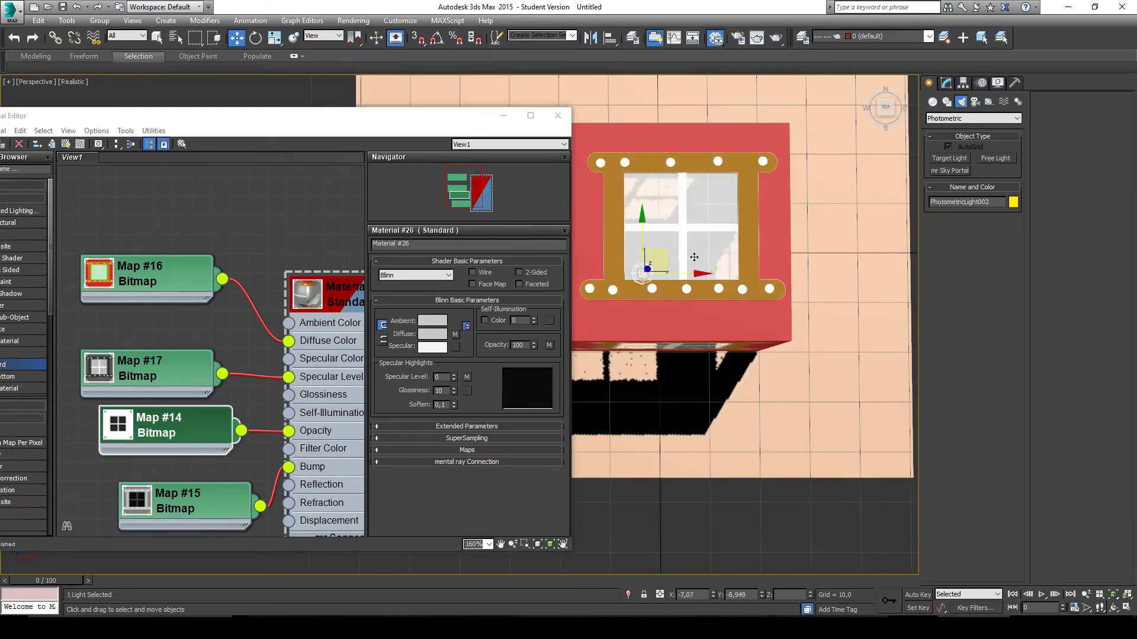
left_click_drag(736, 292, 785, 253)
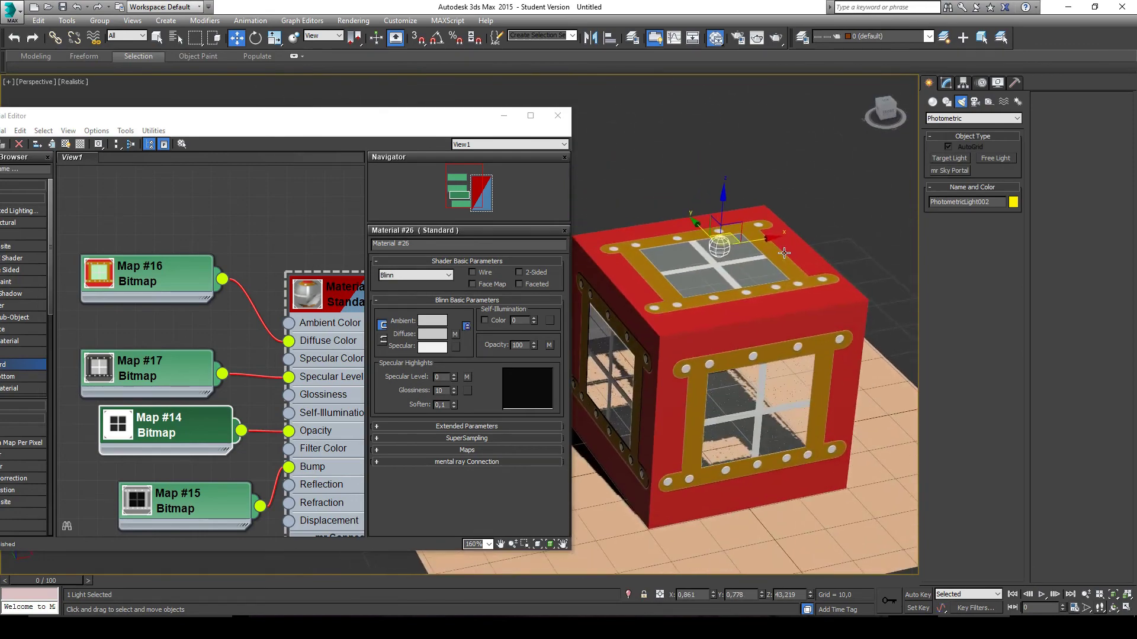
right_click(1090, 597)
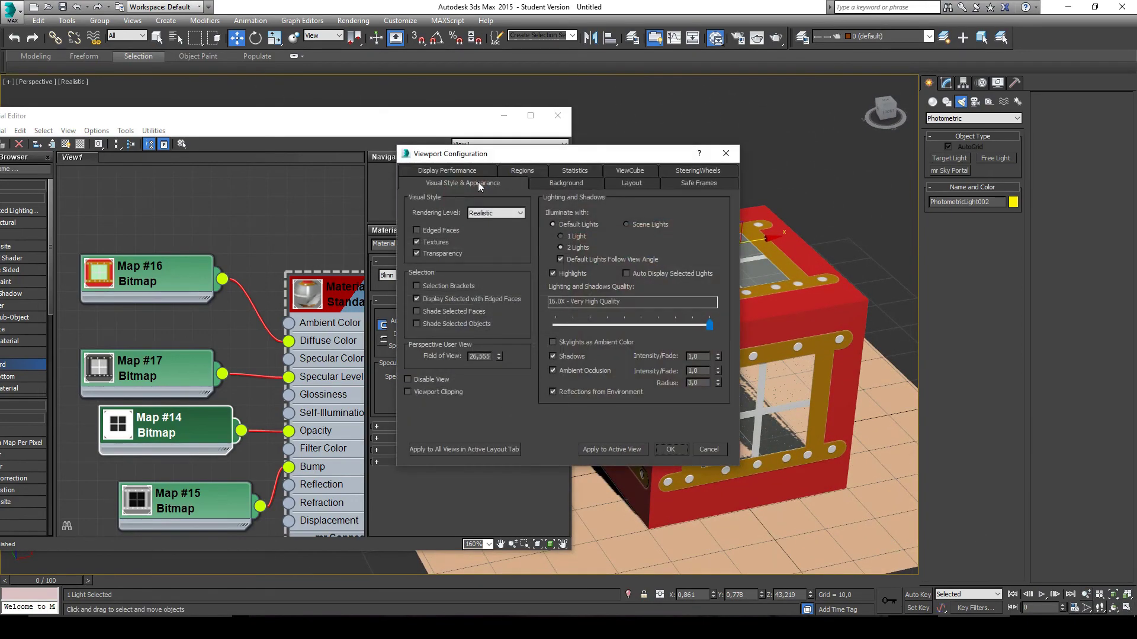
left_click(726, 154)
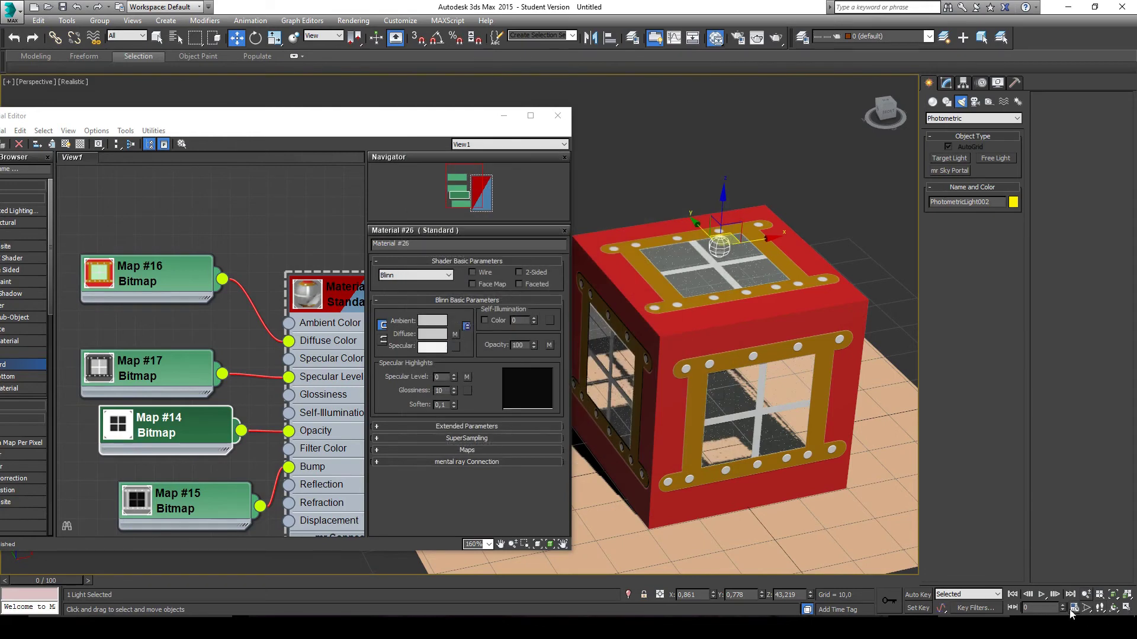
left_click(400, 20)
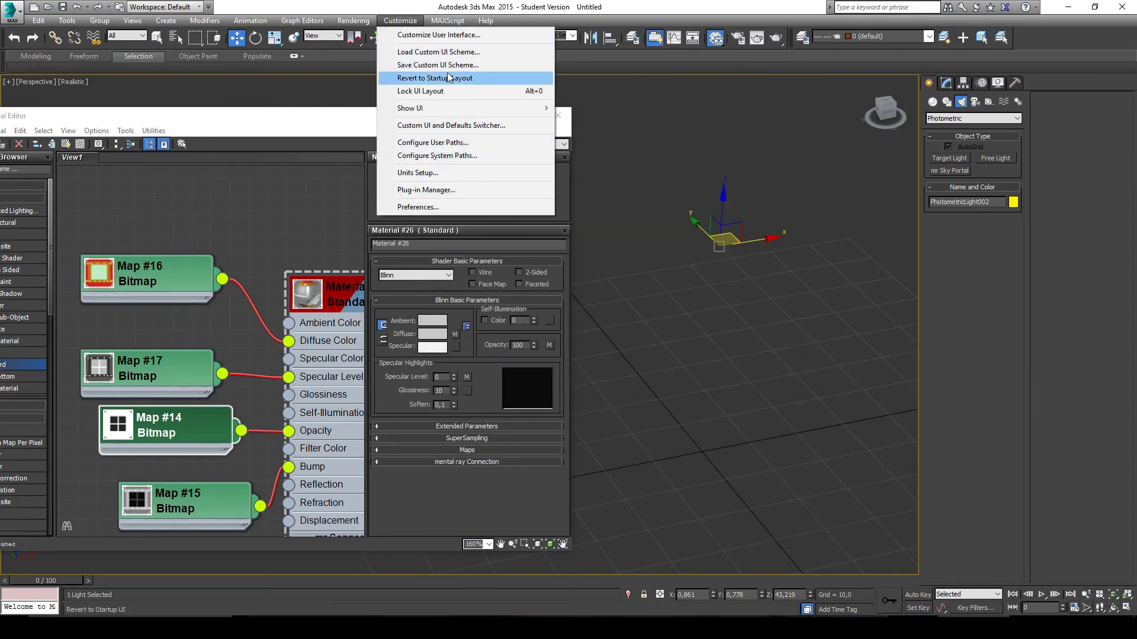
left_click(400, 20)
left_click(214, 22)
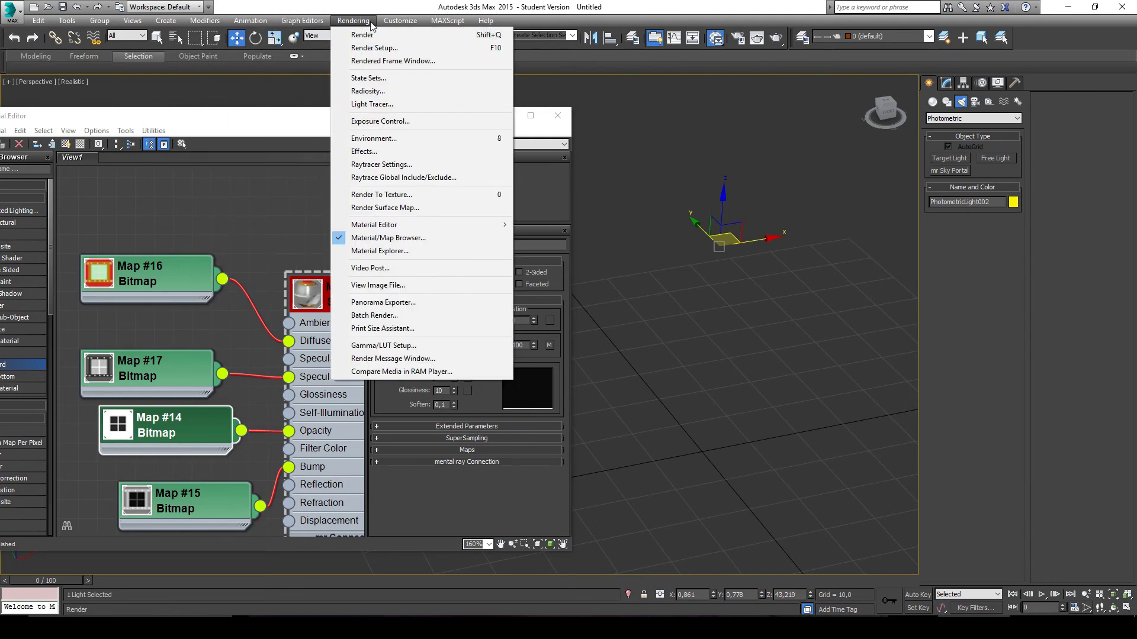
left_click(1010, 447)
Configure the perspective viewport to illuminate with Scene Lights instead of default lights.
right_click(1100, 596)
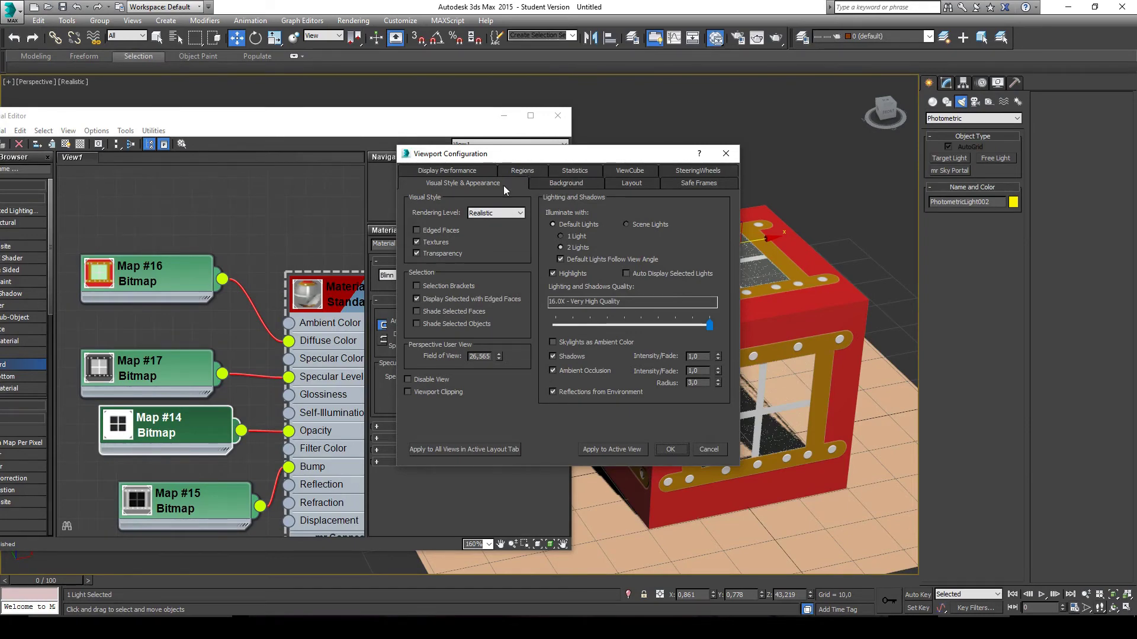
left_click(453, 172)
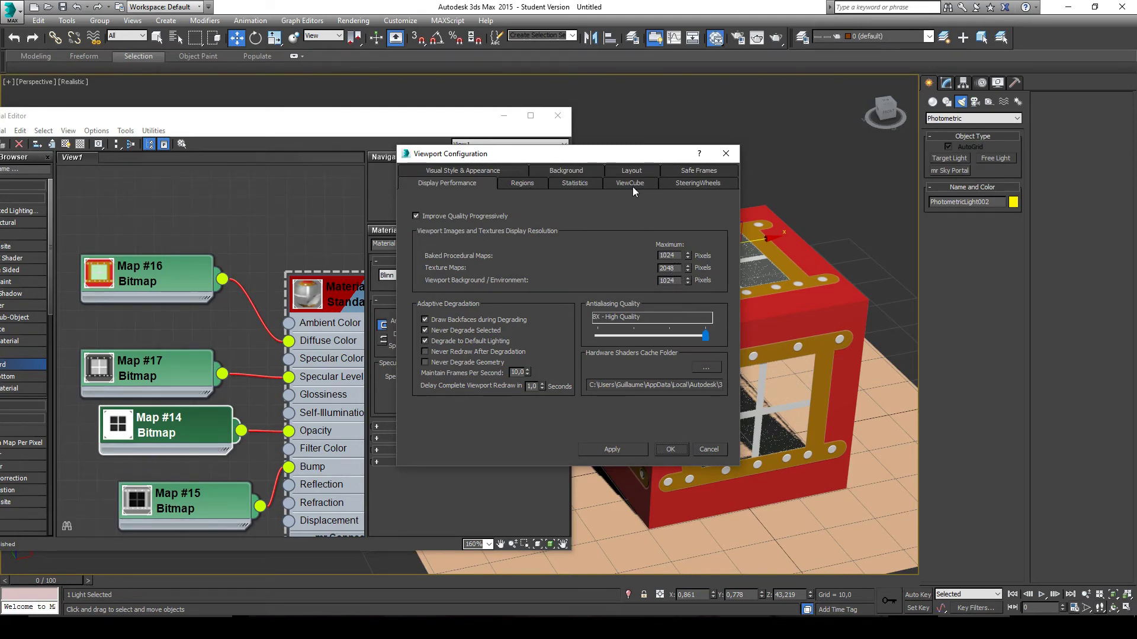
left_click(492, 171)
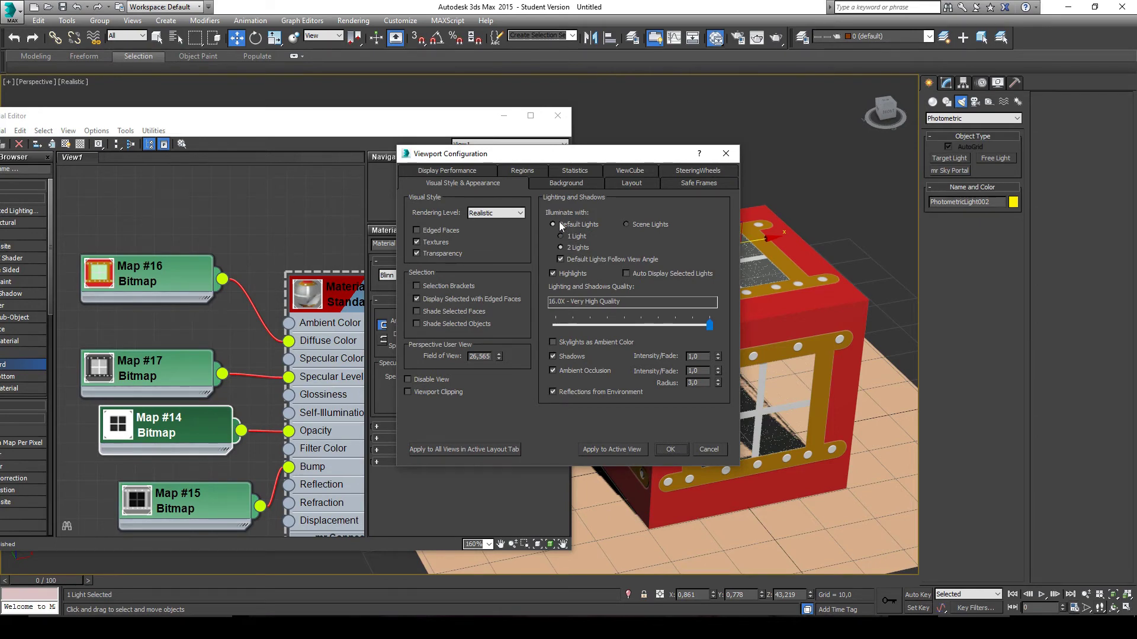
left_click(638, 225)
left_click(670, 449)
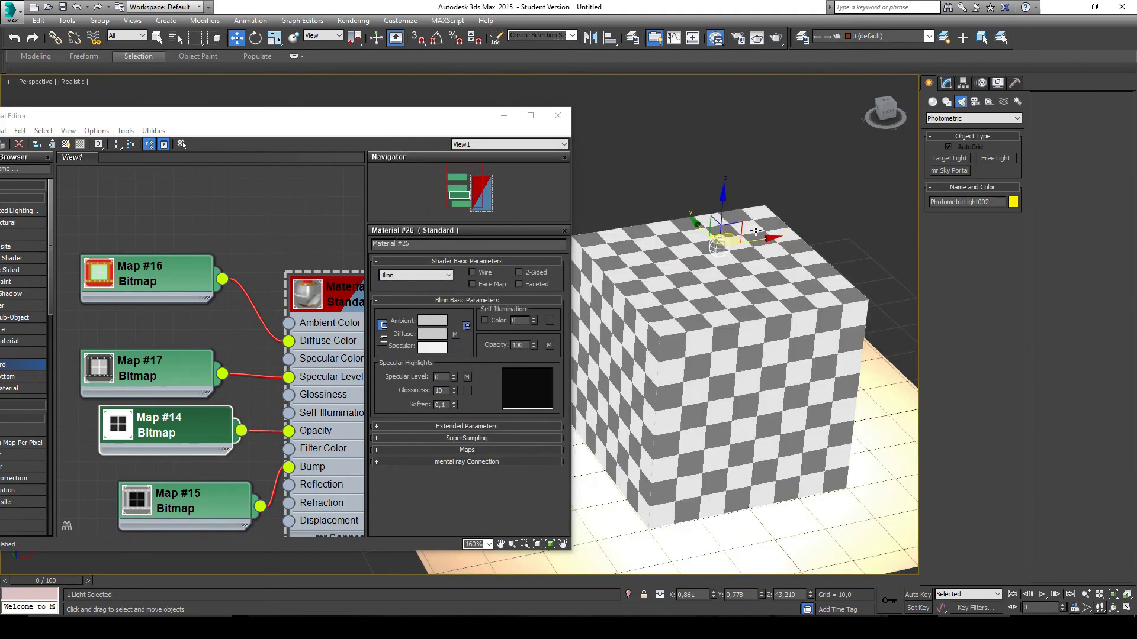
Raise the selected Free Light above the box to a Z of about 49 and set its intensity to 5 cd.
scroll(748, 265, "up", 6)
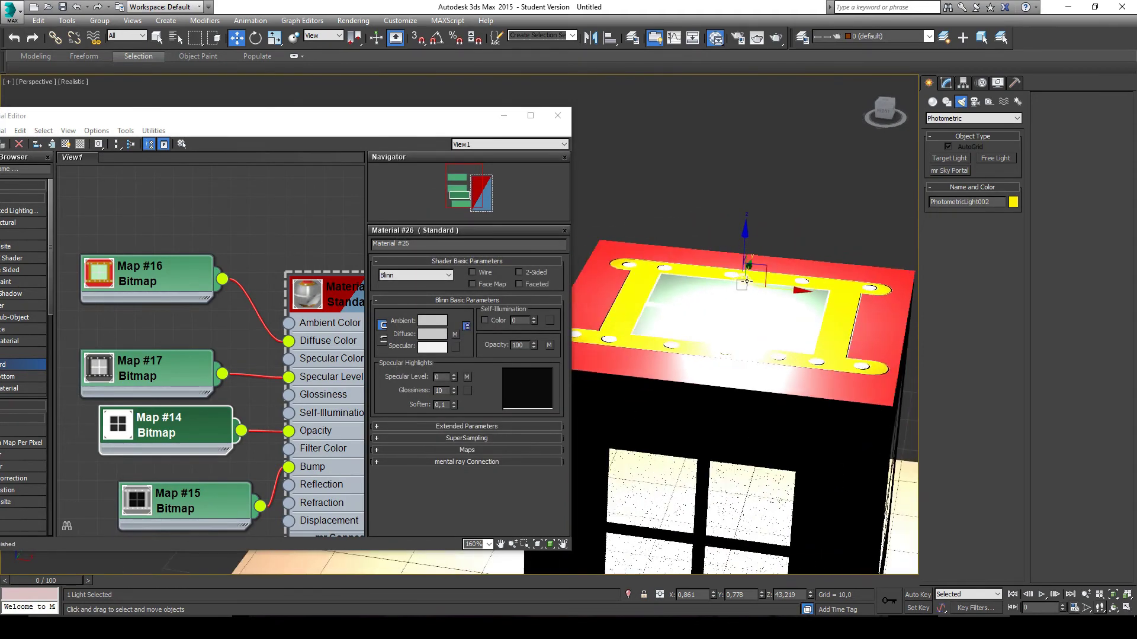
left_click_drag(747, 265, 747, 238)
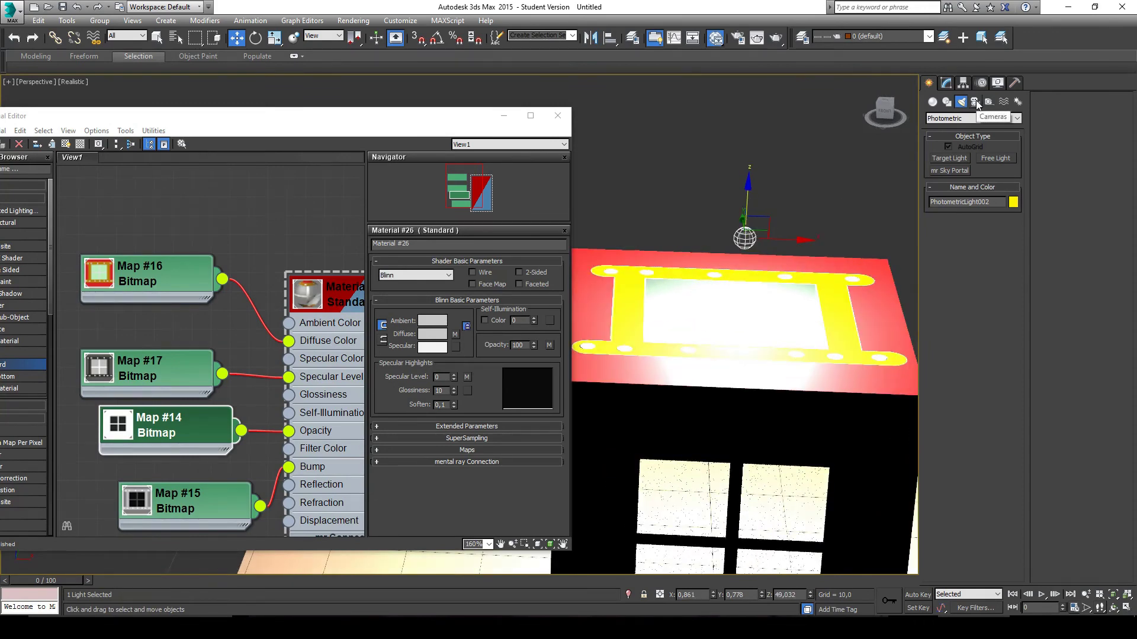
left_click(947, 85)
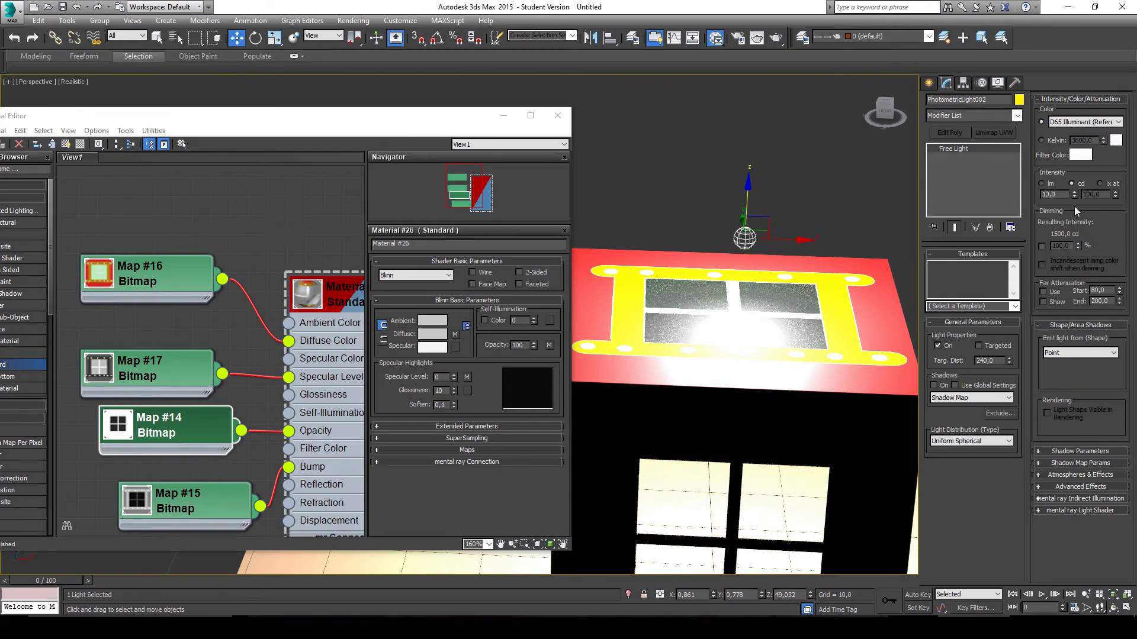
type("5")
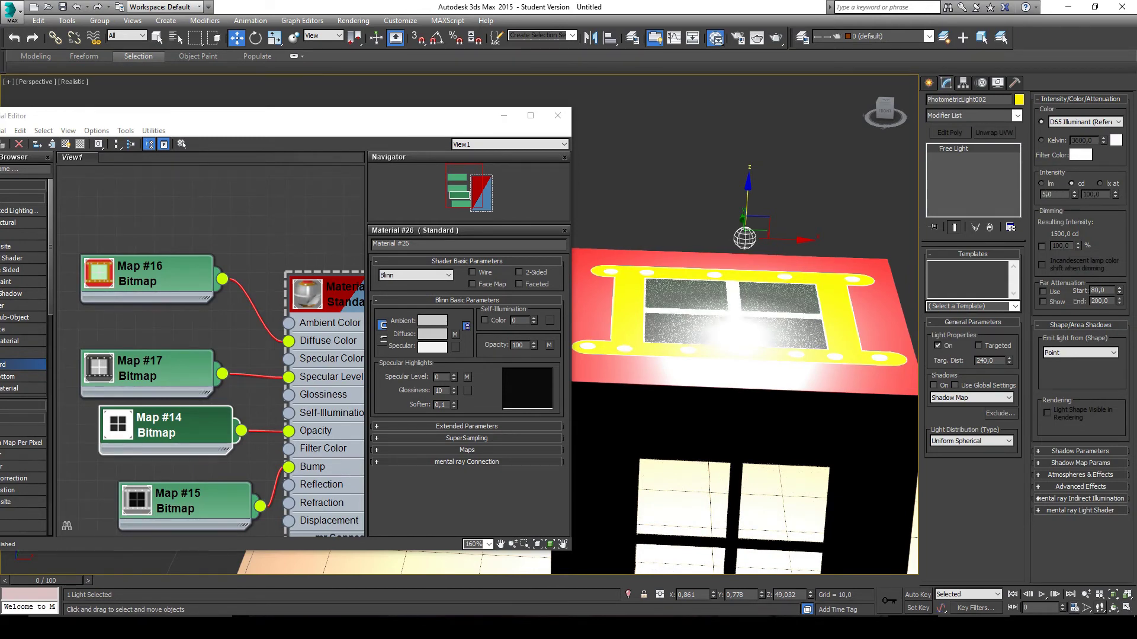
key("Return")
Try a 50 cd intensity on the Free Light and settle on 20 cd.
left_click_drag(821, 261, 797, 210)
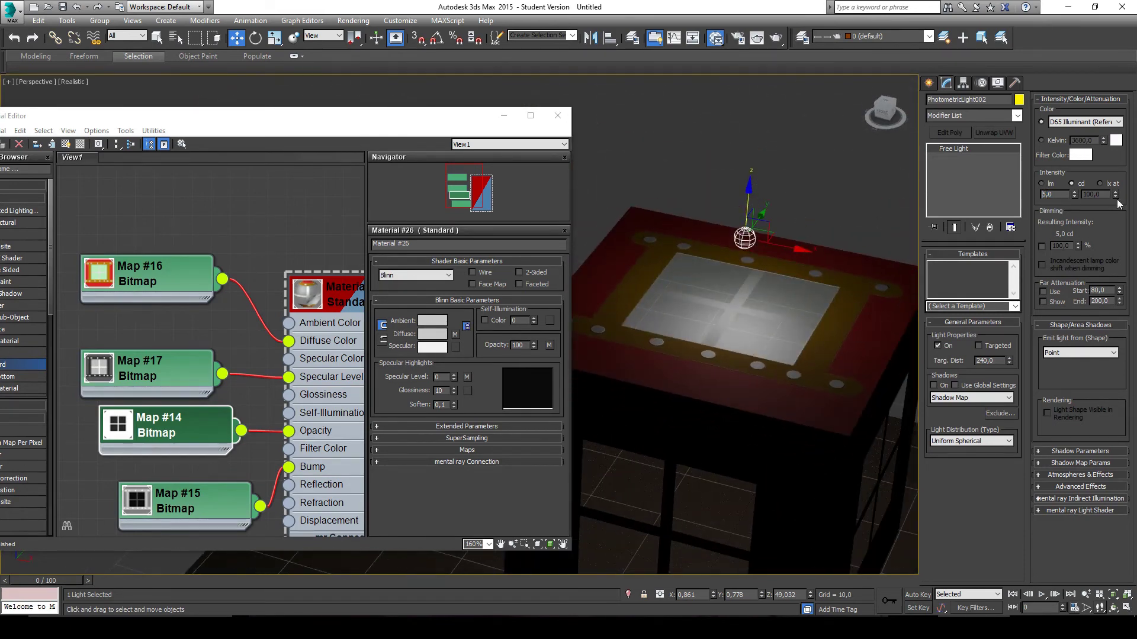
type("0")
key("Return")
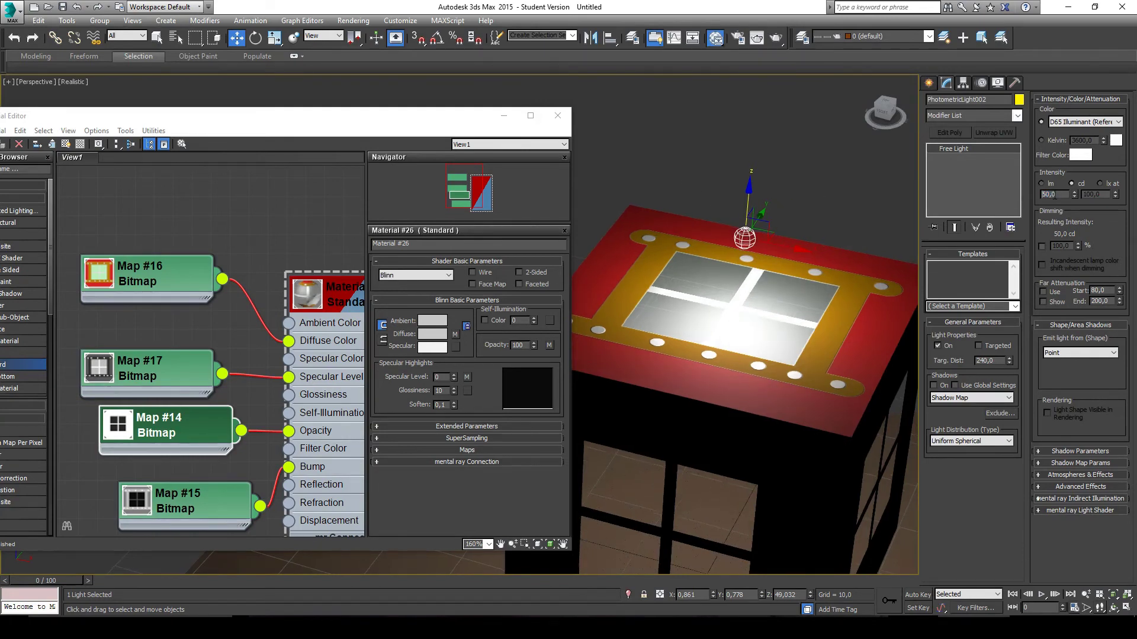
type("20")
key("Return")
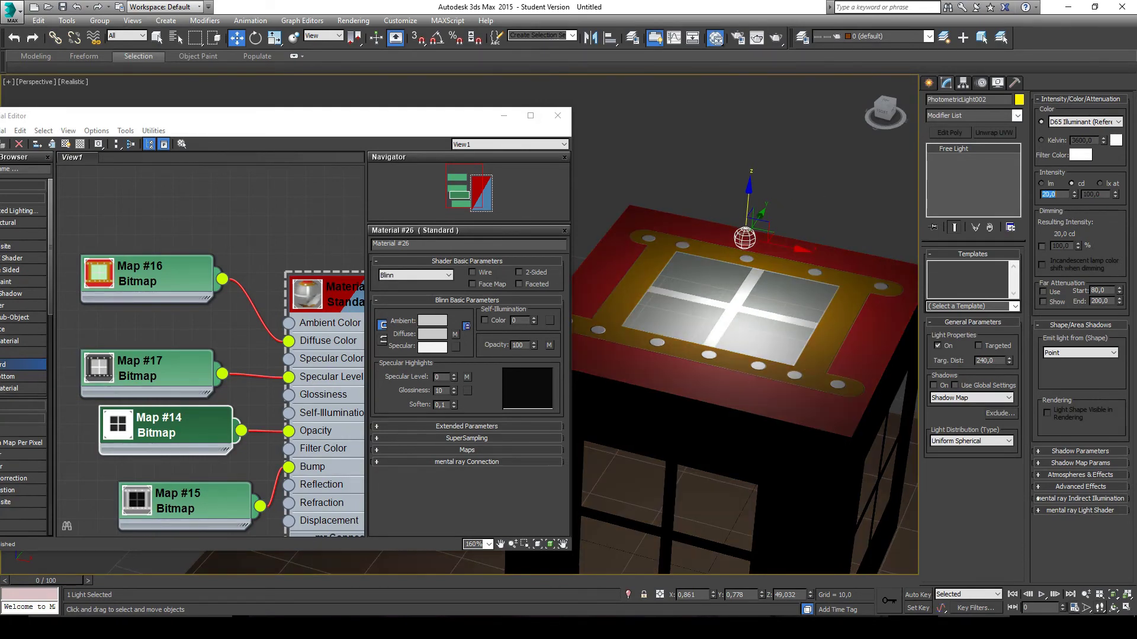
Lower the light close to the box's top face and slide it over the frame, to about X -12.1, Y -4.5, Z 40.3.
left_click_drag(771, 256, 787, 333)
left_click_drag(786, 332, 769, 350)
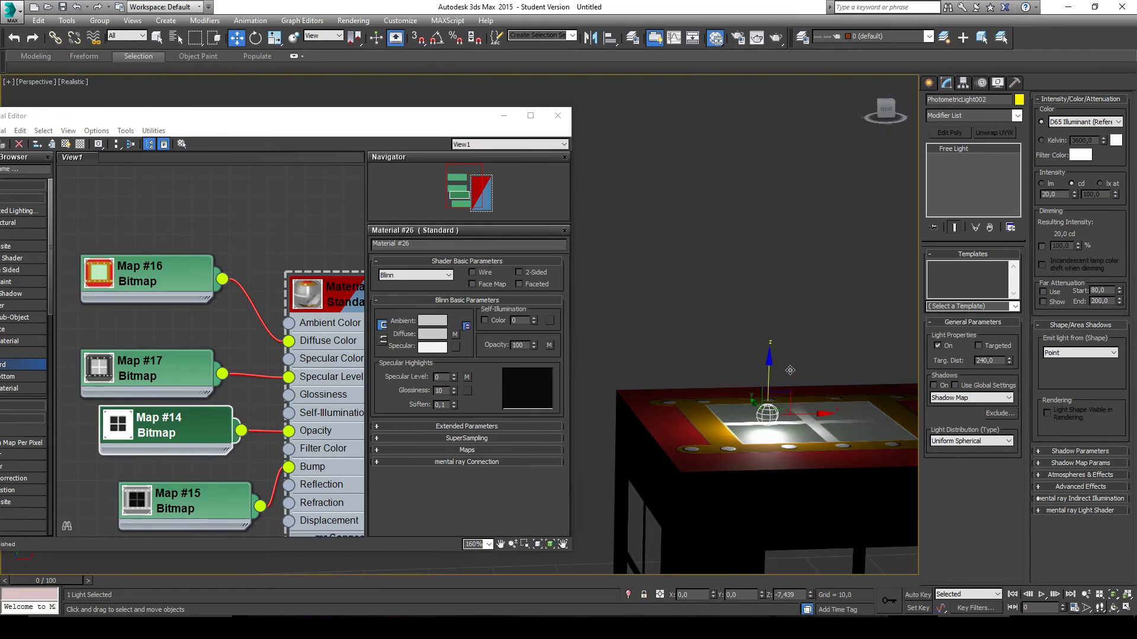
scroll(834, 412, "up", 3)
scroll(833, 412, "up", 5)
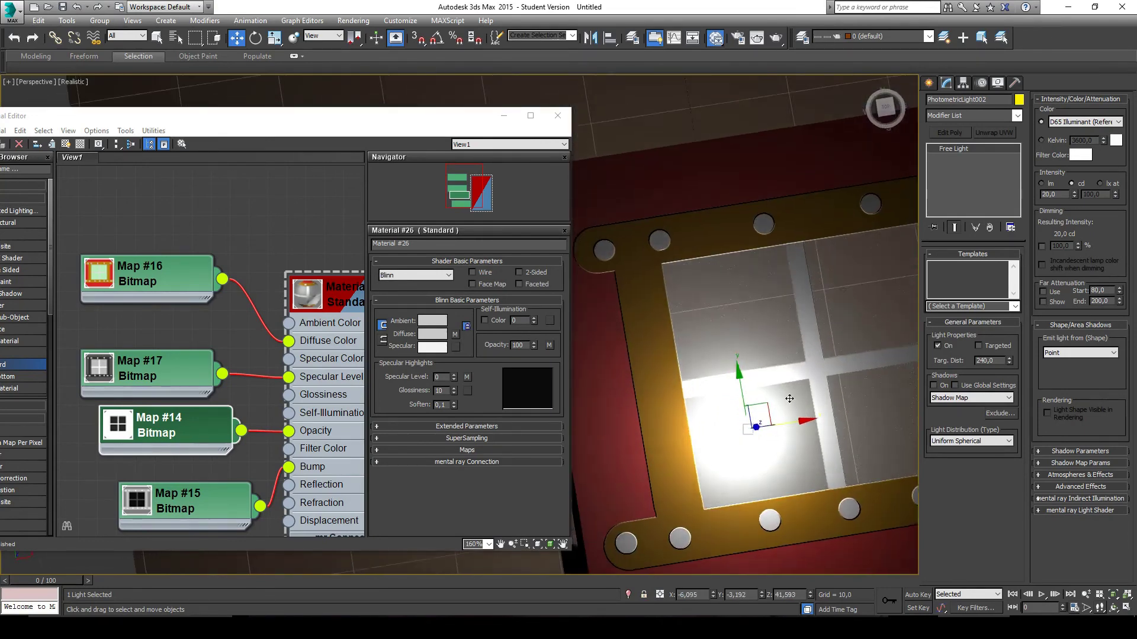
scroll(842, 346, "up", 3)
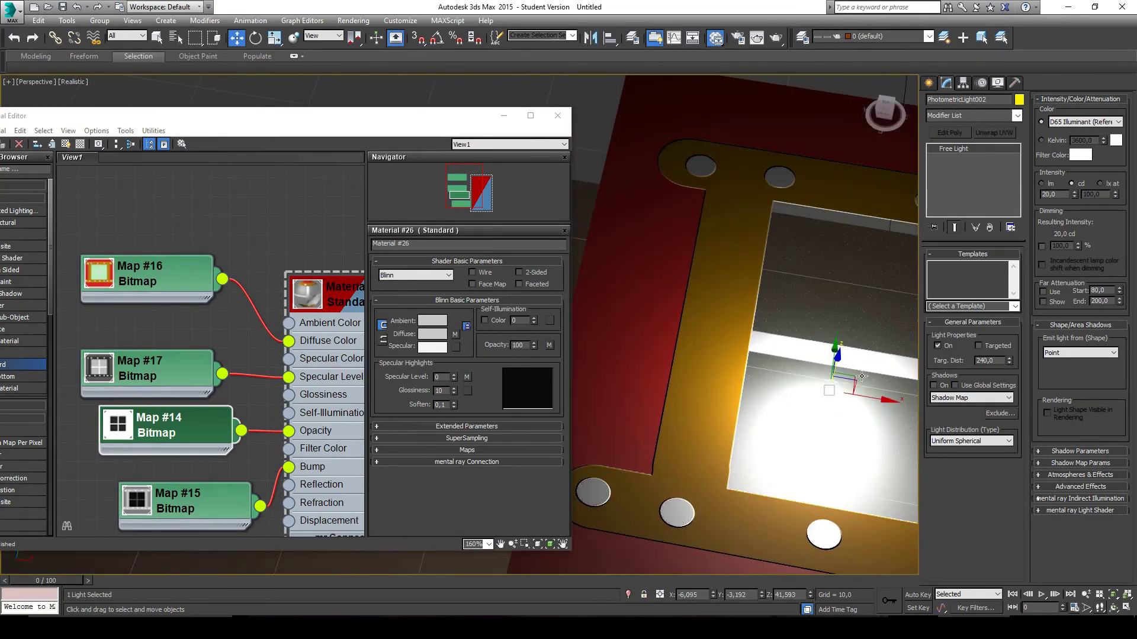
left_click_drag(862, 377, 785, 309)
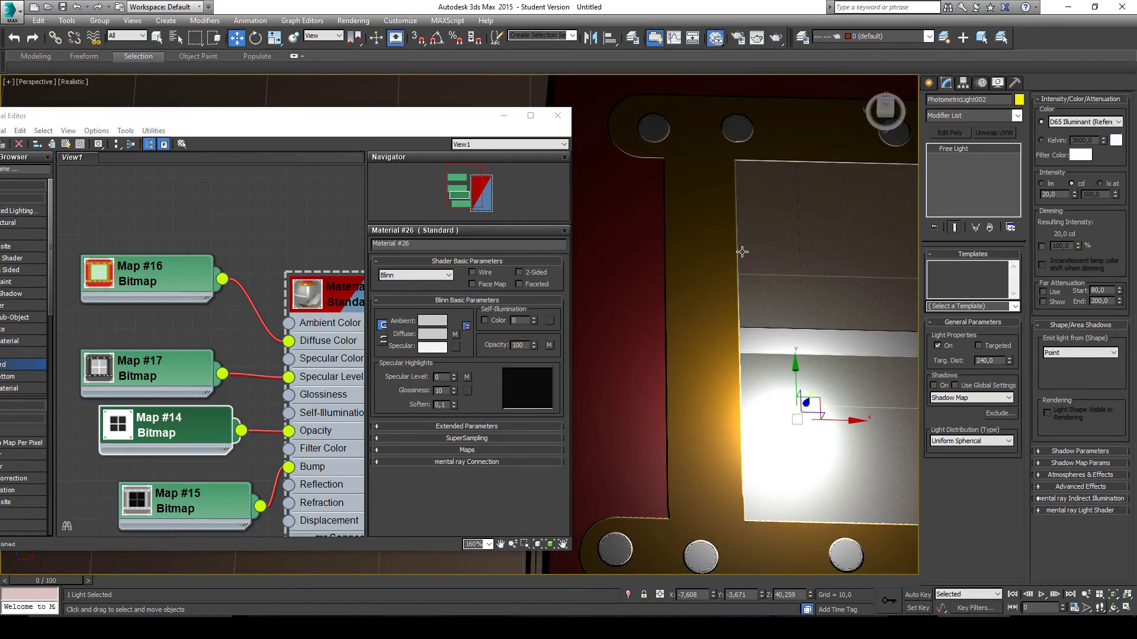
left_click_drag(808, 405, 693, 262)
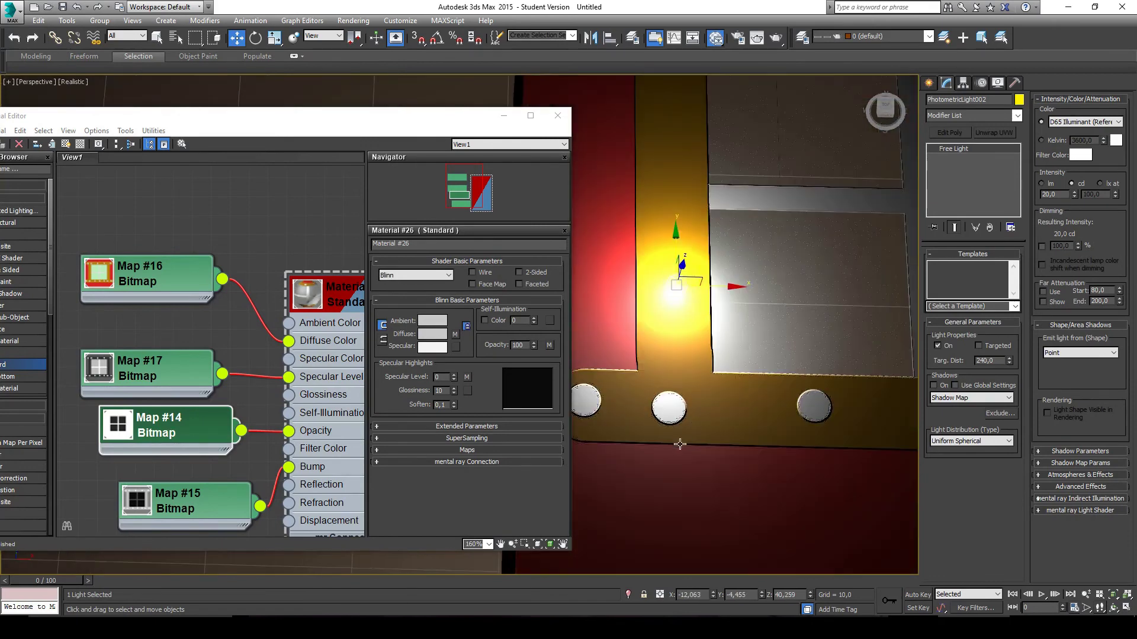
Reposition the light over the inner edge of the window frame, at about X -9.4, Y 2.6.
scroll(680, 444, "up", 3)
scroll(679, 444, "down", 3)
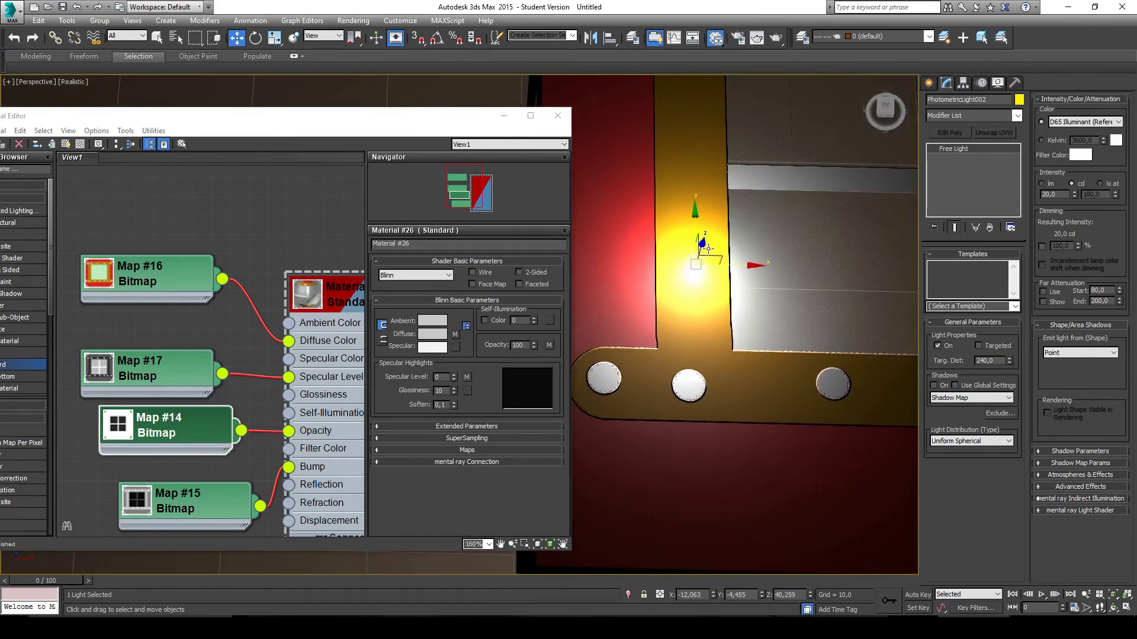
scroll(709, 249, "up", 2)
scroll(708, 249, "down", 2)
scroll(714, 247, "up", 2)
scroll(714, 247, "down", 2)
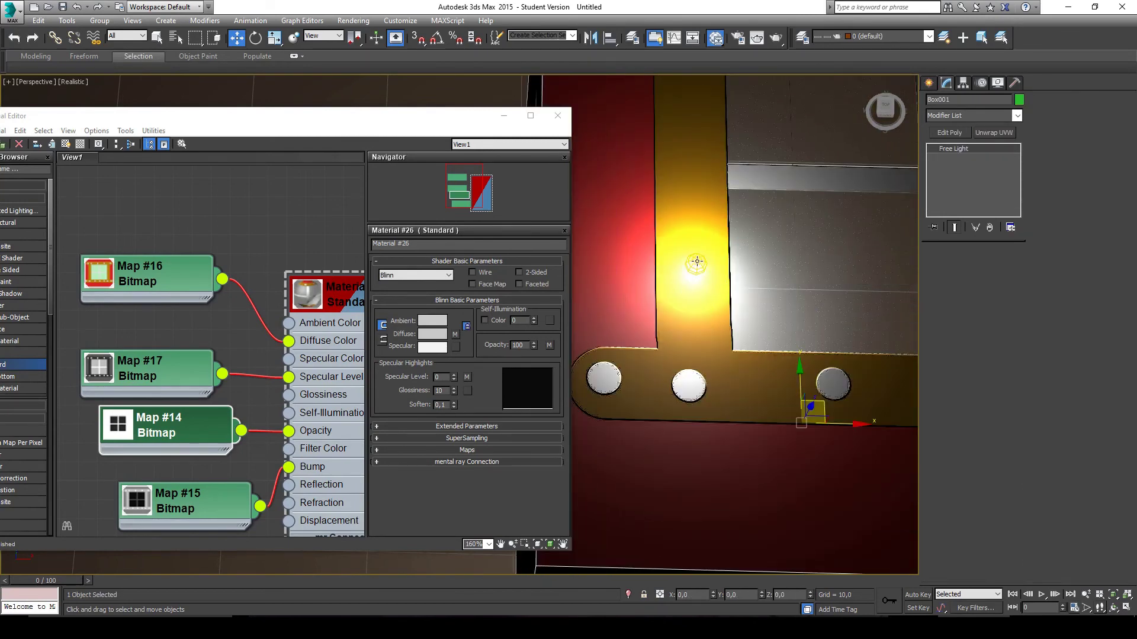
mouse_move(727, 250)
left_mouse_down()
mouse_move(799, 427)
mouse_move(580, 332)
mouse_move(853, 264)
mouse_move(553, 354)
mouse_move(852, 435)
mouse_move(769, 257)
mouse_move(852, 251)
mouse_move(785, 357)
mouse_move(732, 357)
mouse_move(740, 258)
left_mouse_up()
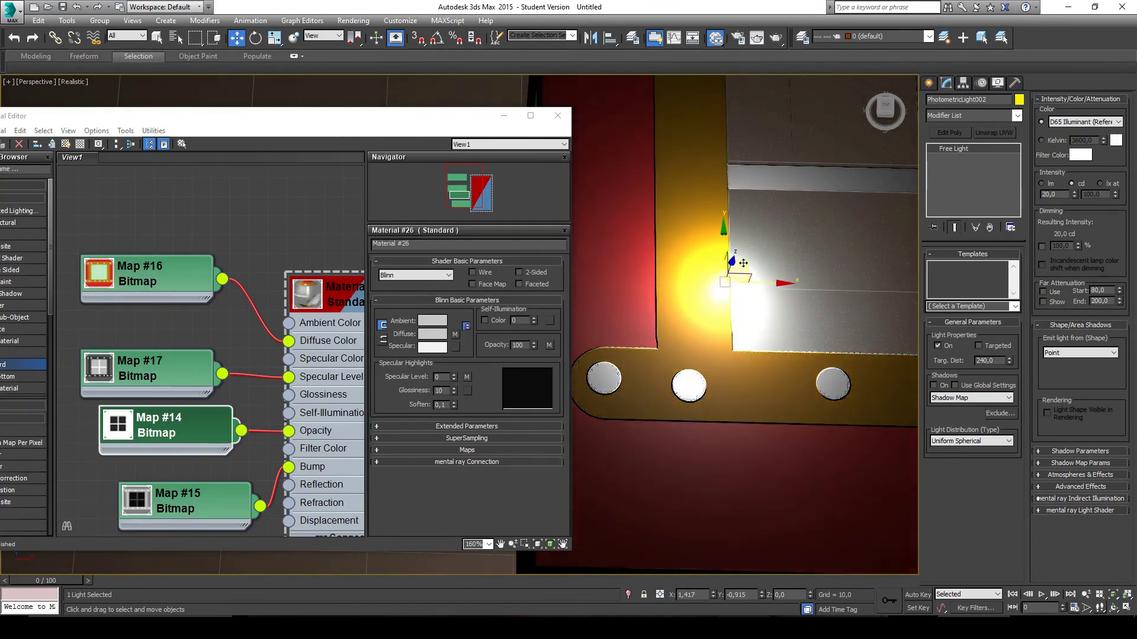
left_click_drag(734, 420, 783, 263)
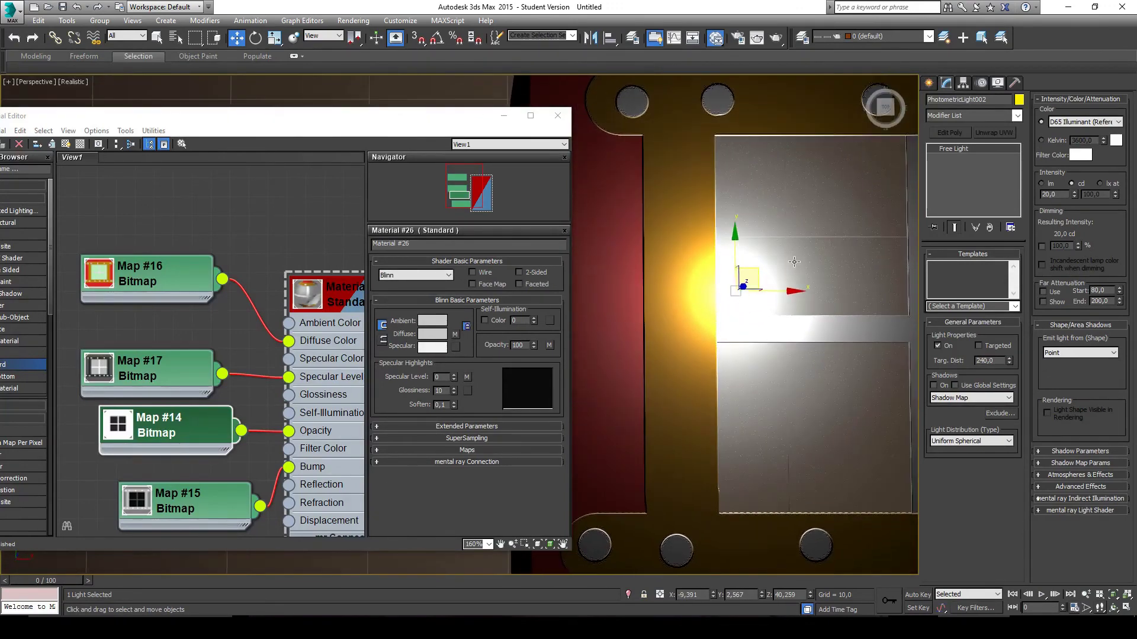
Slide the light across the window pane to about X -5.6, Y 3.0 to check how the surface responds.
scroll(814, 287, "up", 3)
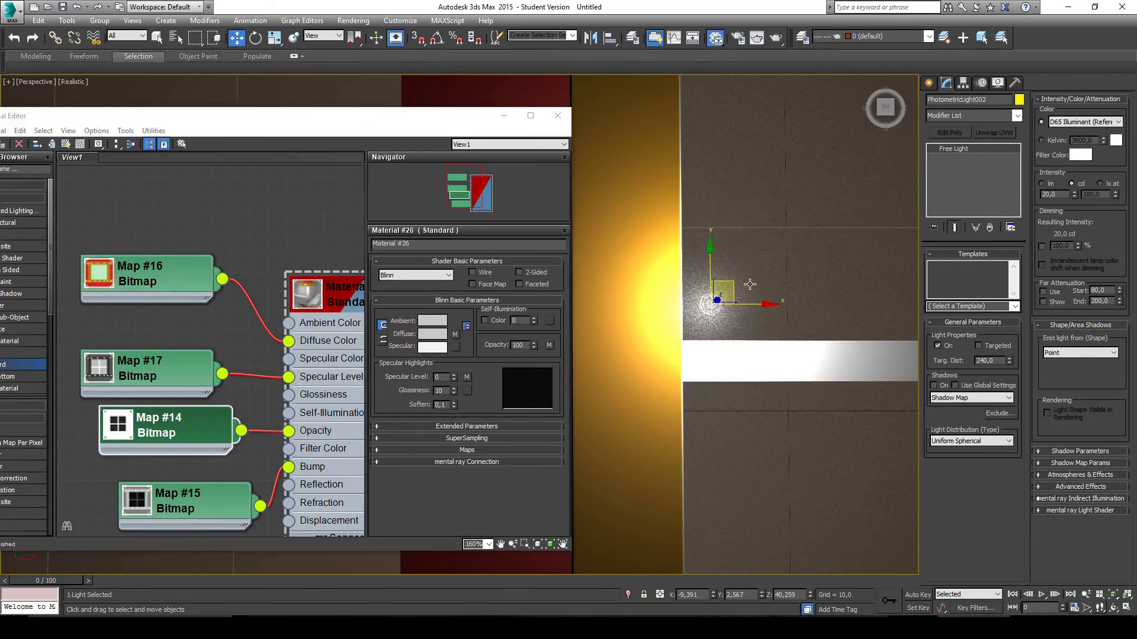
left_click_drag(777, 288, 752, 254)
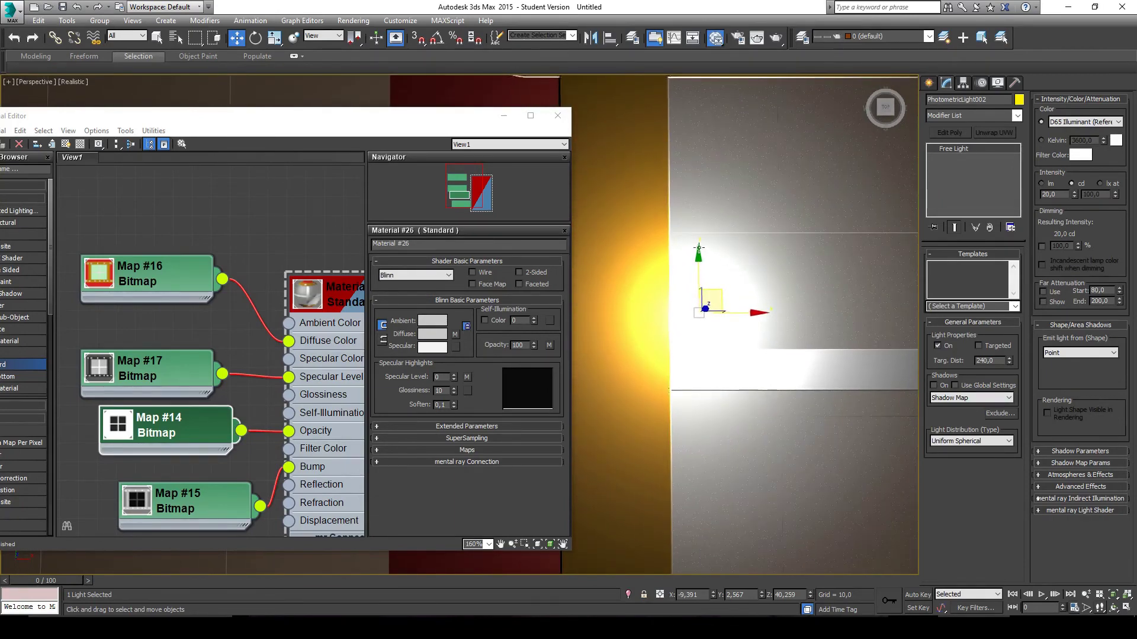
mouse_move(723, 365)
left_mouse_down()
mouse_move(751, 335)
mouse_move(699, 300)
left_mouse_up()
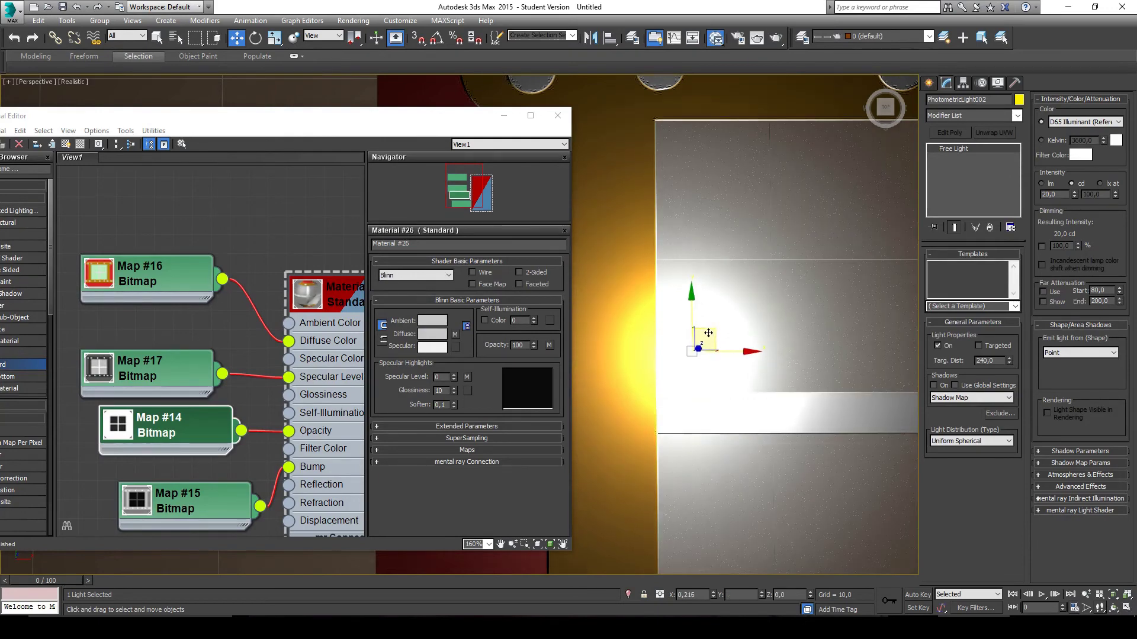
left_click_drag(704, 336, 852, 327)
scroll(760, 279, "down", 5)
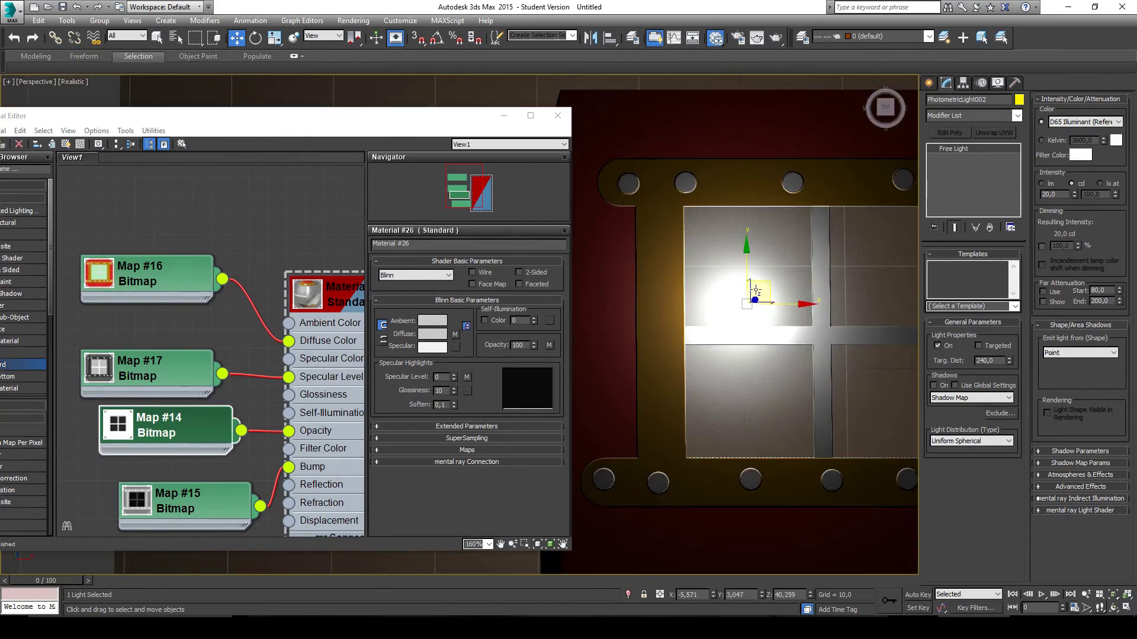
Move the light back near the frame at about X -9.2, Y 3.8 and raise it to a Z of about 42.1.
left_click(760, 263)
key("ctrl+z")
left_click_drag(761, 264, 719, 277)
left_click(748, 304)
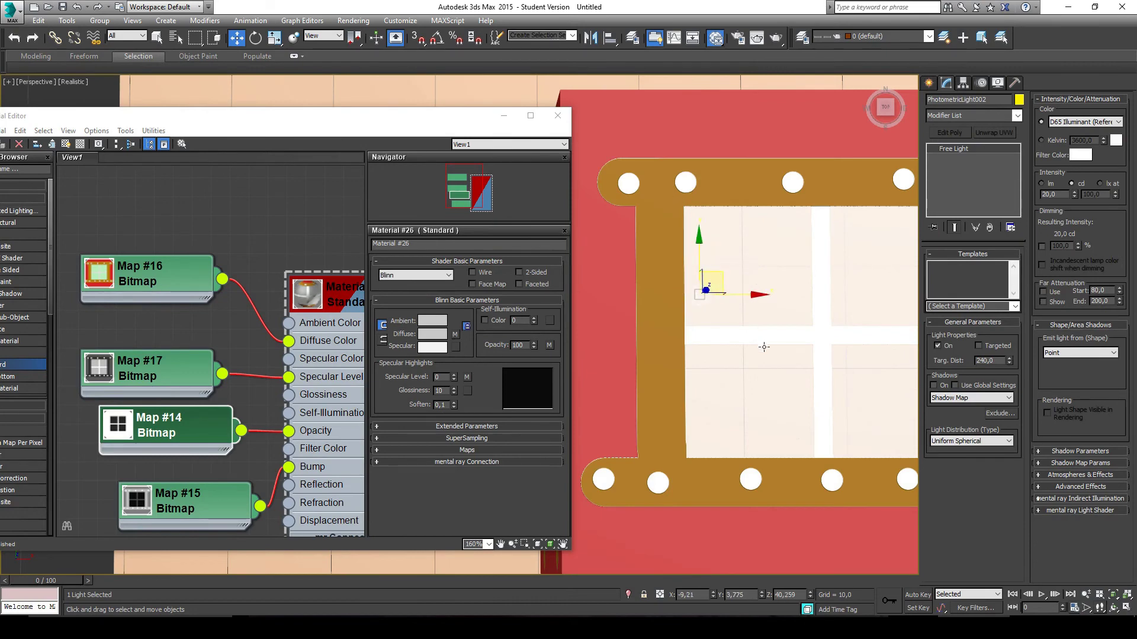
left_click_drag(764, 348, 677, 349)
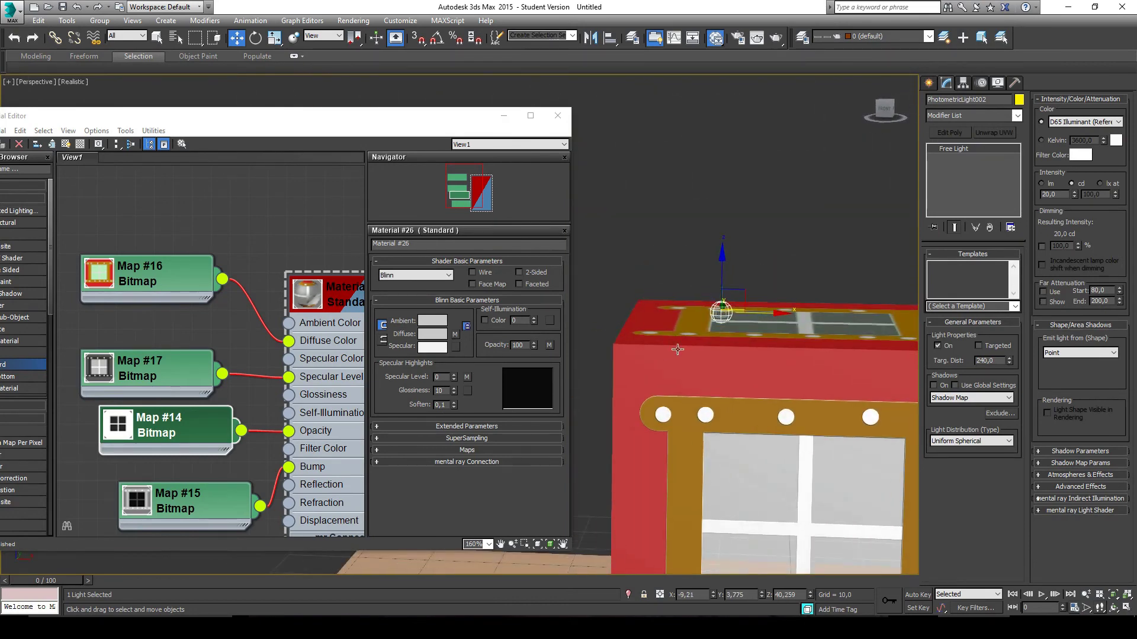
left_click_drag(723, 273, 725, 259)
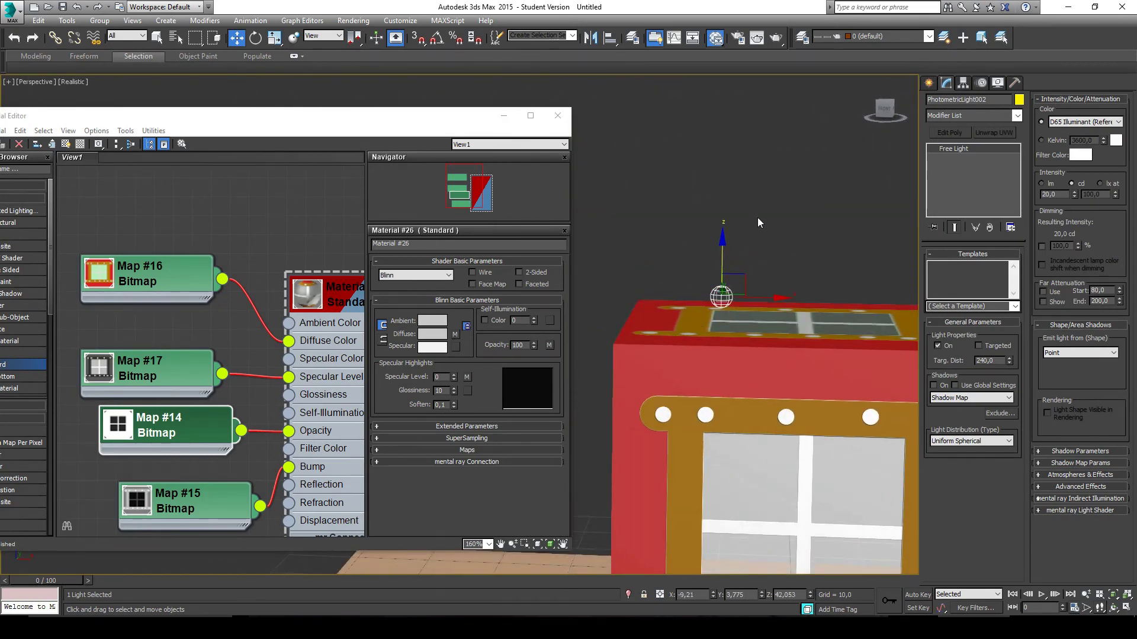
Move the light over the corner rivets of the top frame, to about X -14.1, Y 8.1.
left_click_drag(759, 216, 797, 282)
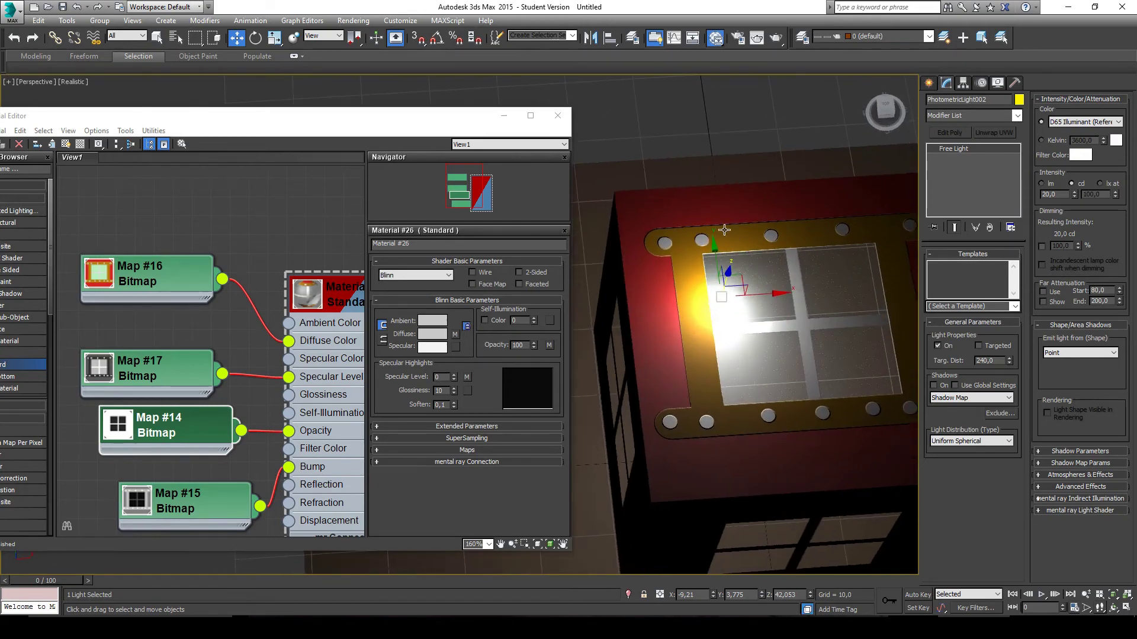
scroll(751, 294, "up", 4)
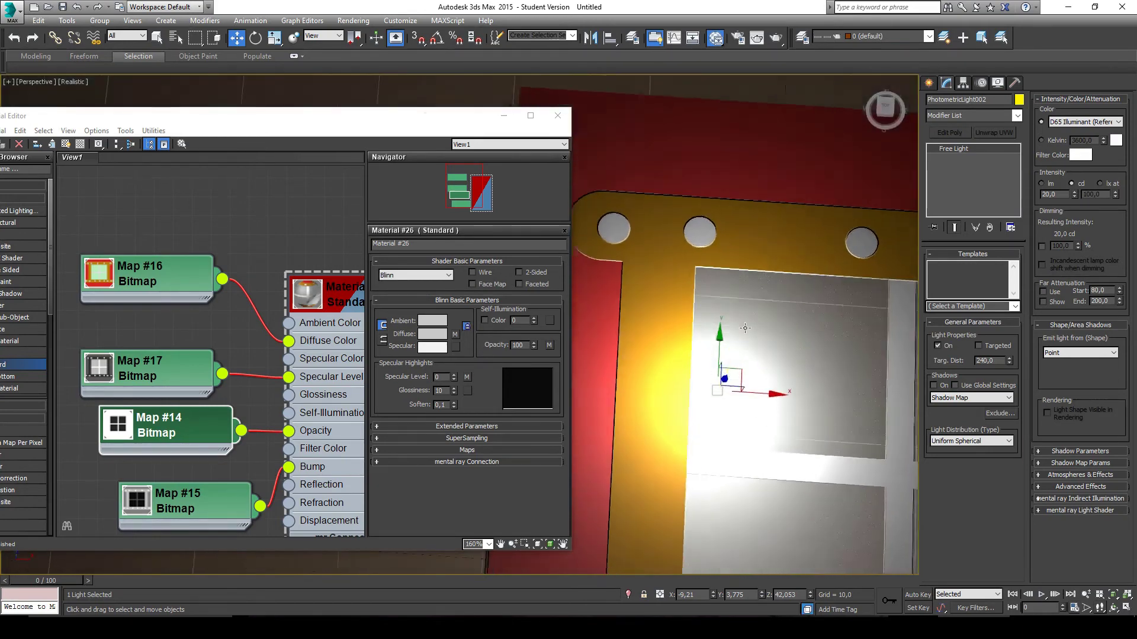
left_click_drag(745, 328, 734, 352)
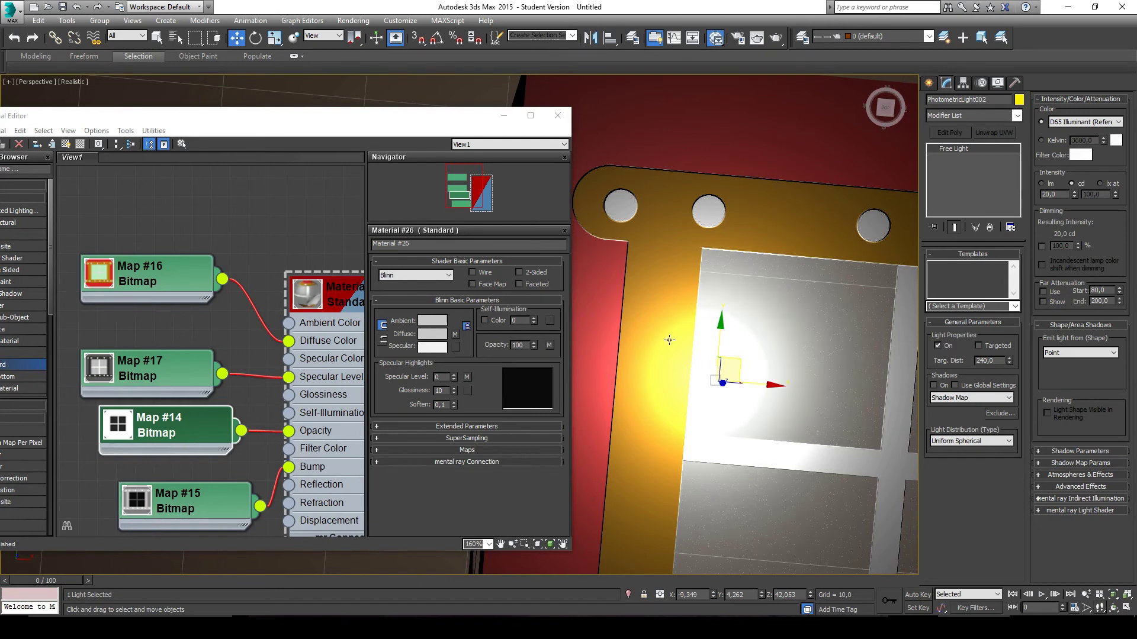
left_click_drag(738, 359, 740, 320)
scroll(779, 318, "down", 3)
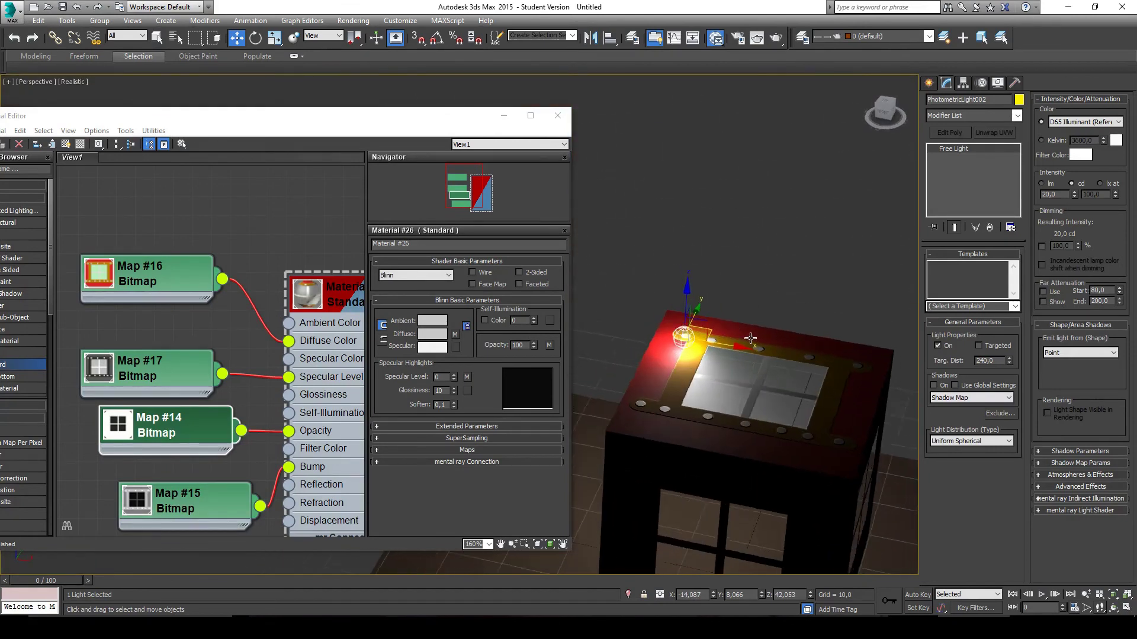
Make Material #26 2-Sided, raise the light to a Z of about 44.1 and inspect the box's interior through the panes.
left_click(342, 304)
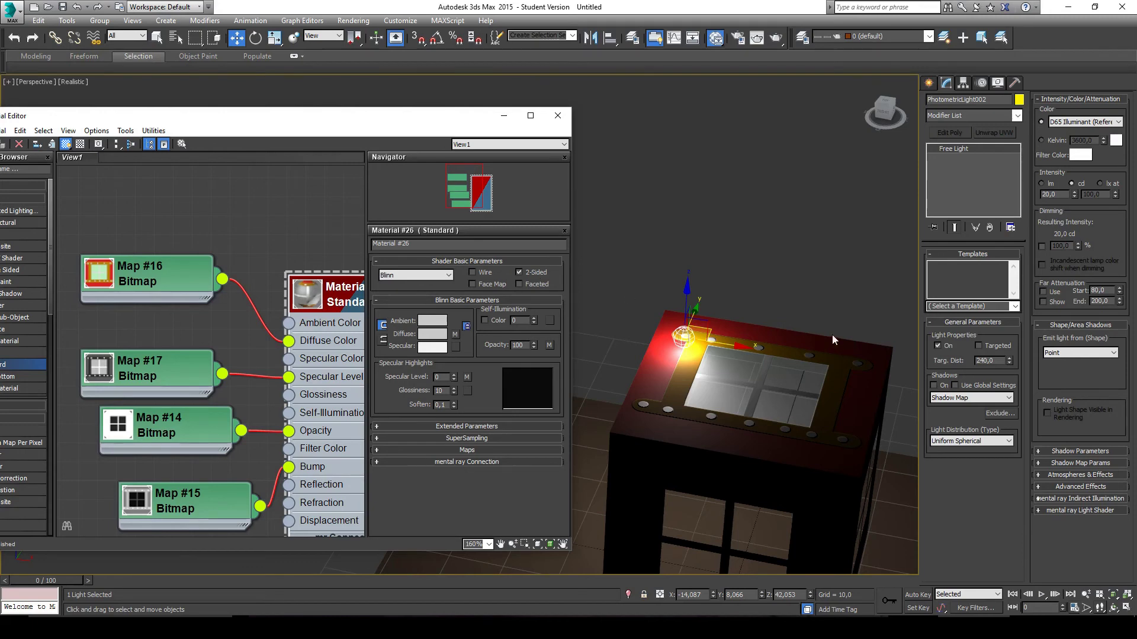
left_click_drag(832, 339, 796, 277)
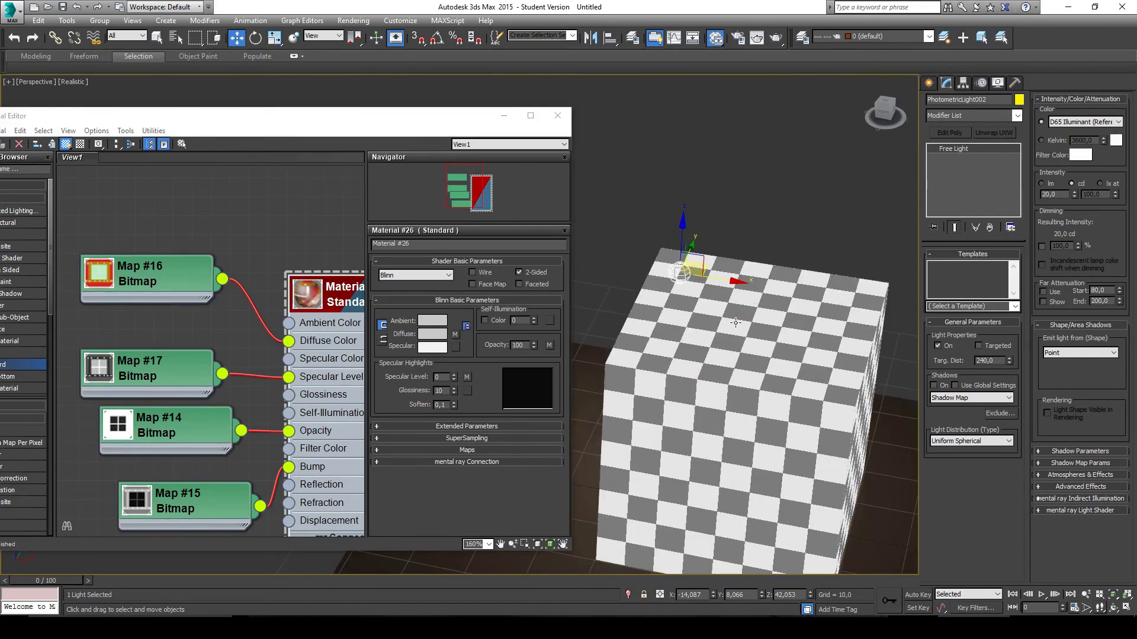
left_click_drag(736, 323, 791, 359)
scroll(793, 367, "up", 4)
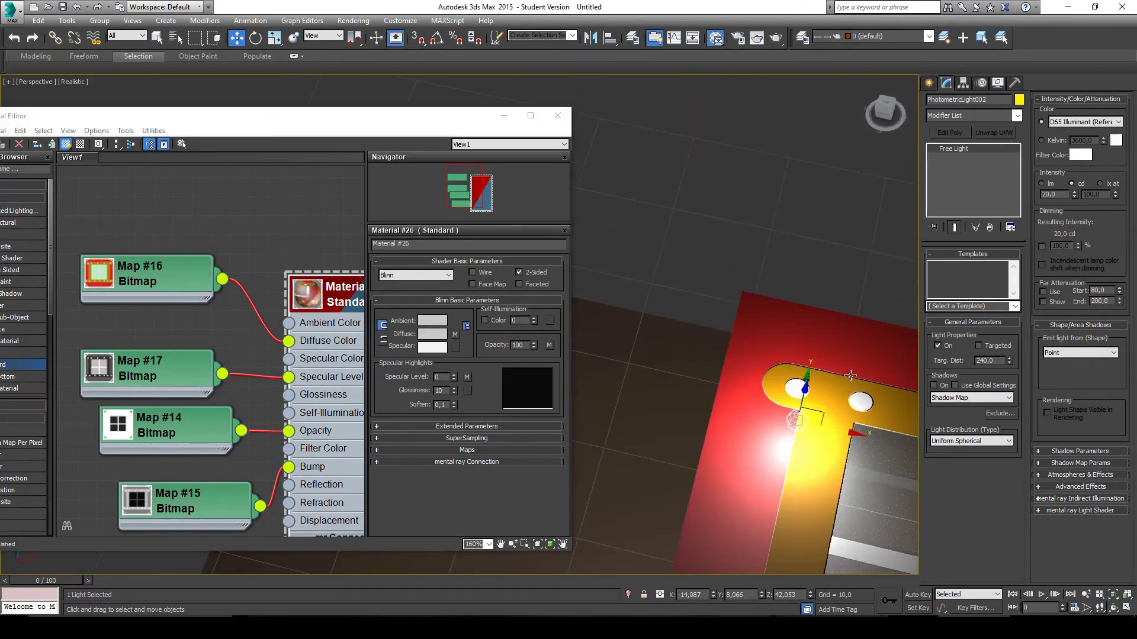
scroll(740, 332, "up", 2)
scroll(740, 332, "down", 3)
left_click_drag(740, 332, 767, 310)
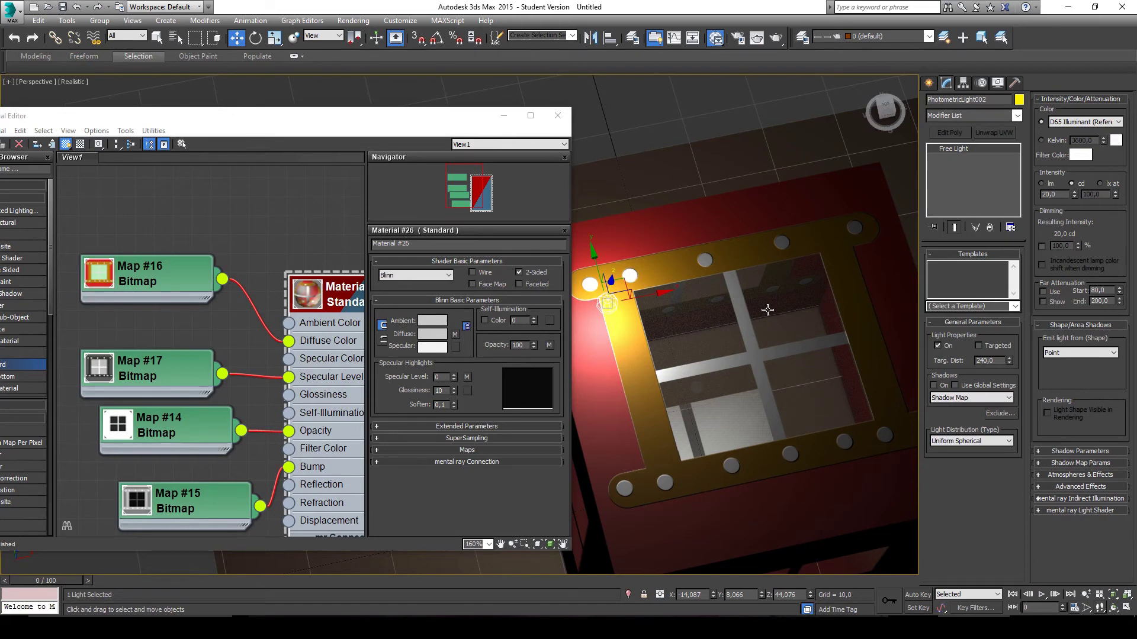
Line up the four bitmap nodes in an evenly spaced column beside Material #26, each near its connected slot.
scroll(201, 338, "down", 2)
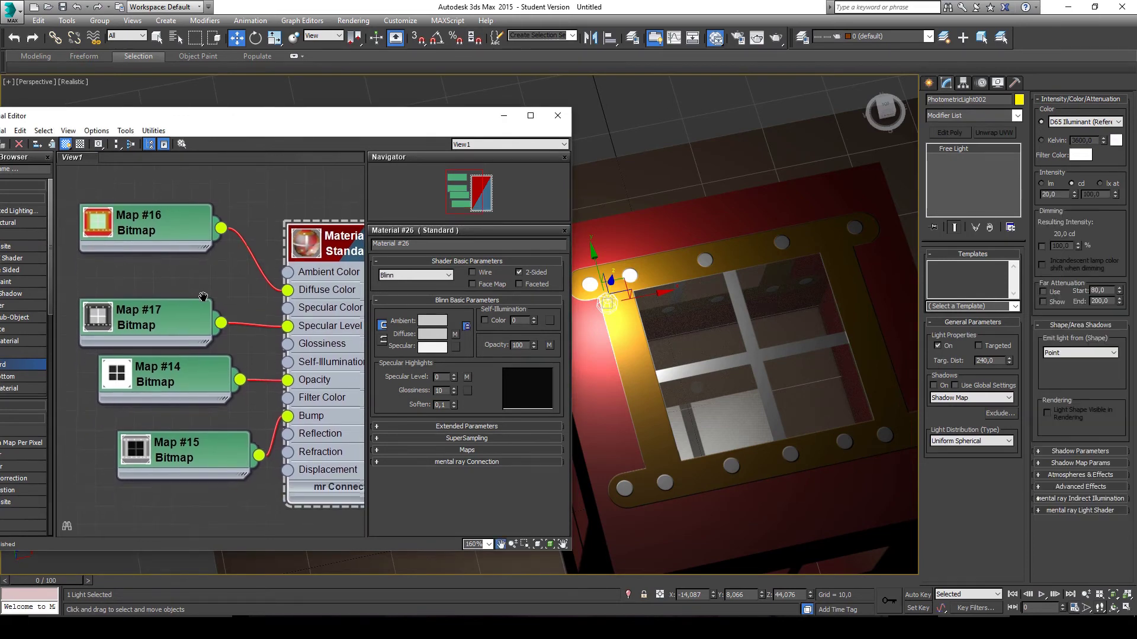
left_click_drag(183, 460, 148, 441)
left_click_drag(165, 382, 146, 381)
left_click(154, 444)
left_click_drag(154, 444, 152, 457)
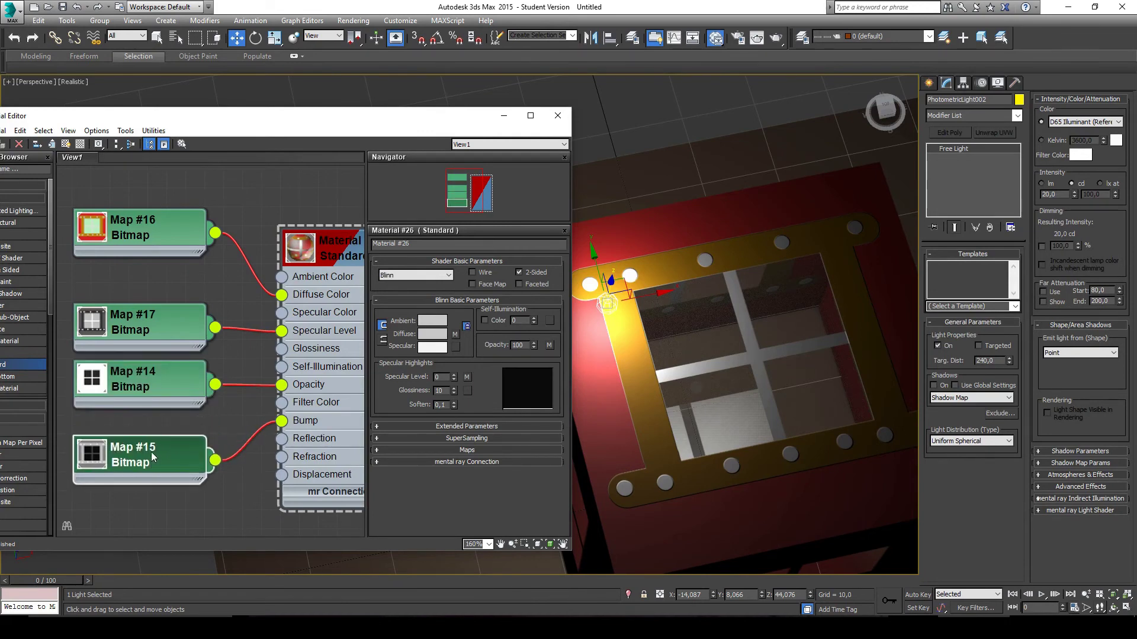
left_click(147, 342)
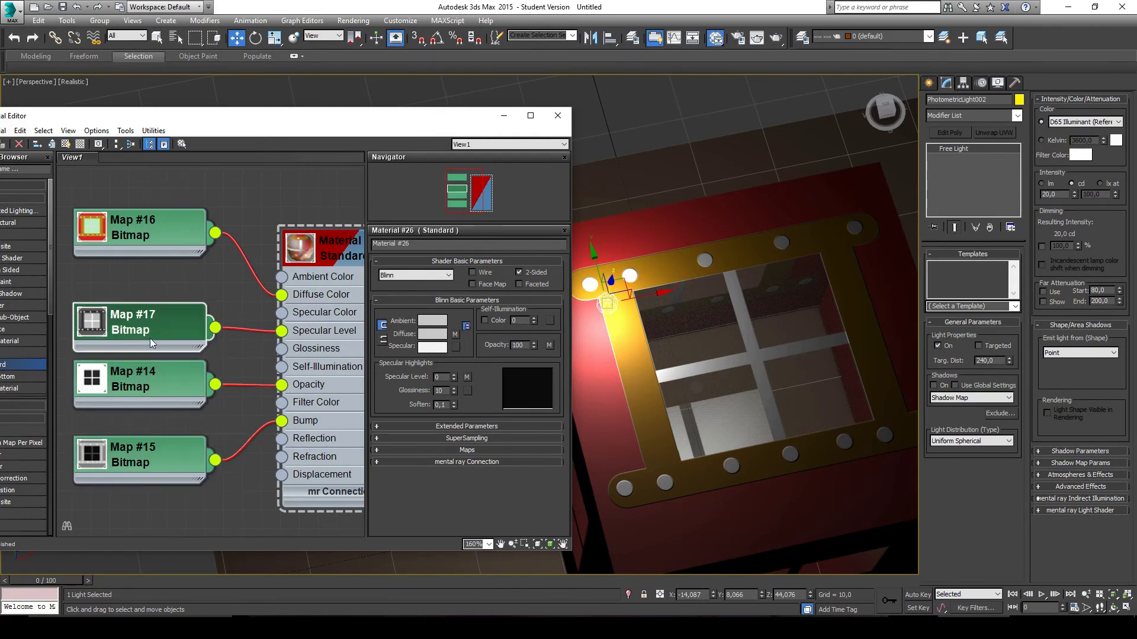
left_click(147, 388)
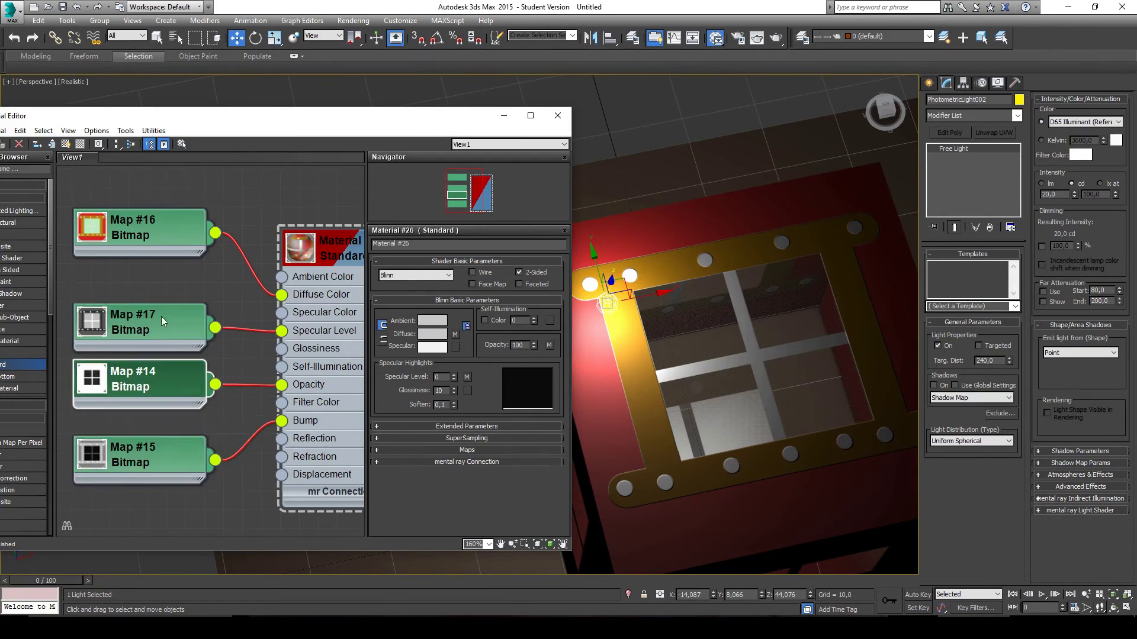
left_click_drag(159, 331, 161, 309)
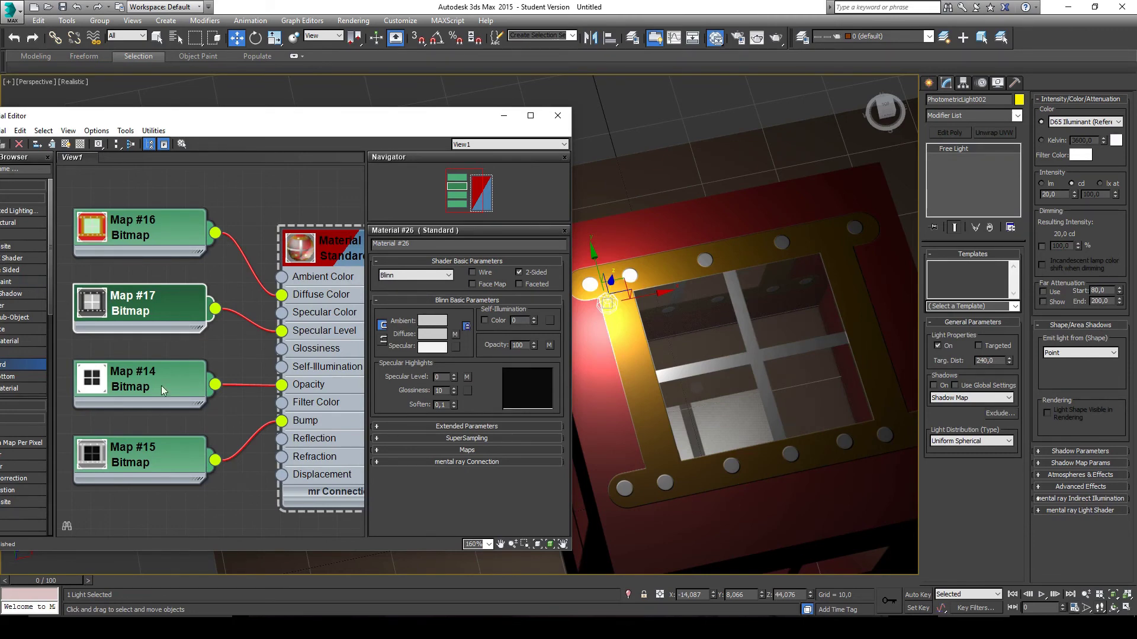
left_click_drag(188, 396, 148, 355)
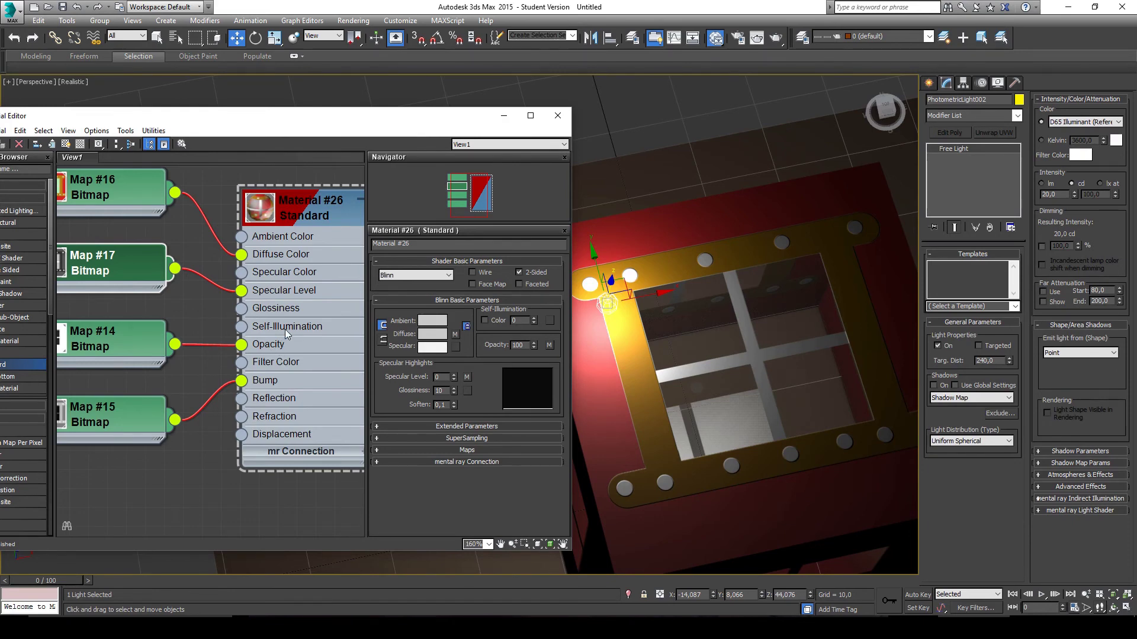
left_click_drag(257, 319, 288, 334)
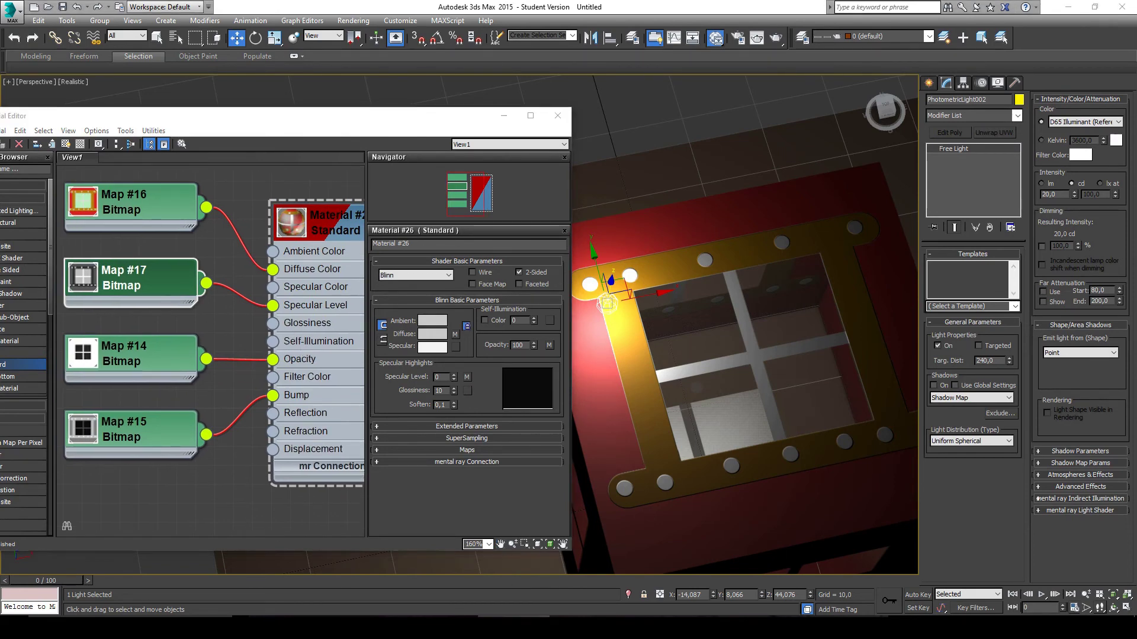
Bring AlphaMap.jpg from the images folder into the node view, connect it to Material #26's Self-Illumination, and inspect the box.
left_click_drag(1136, 127, 1057, 130)
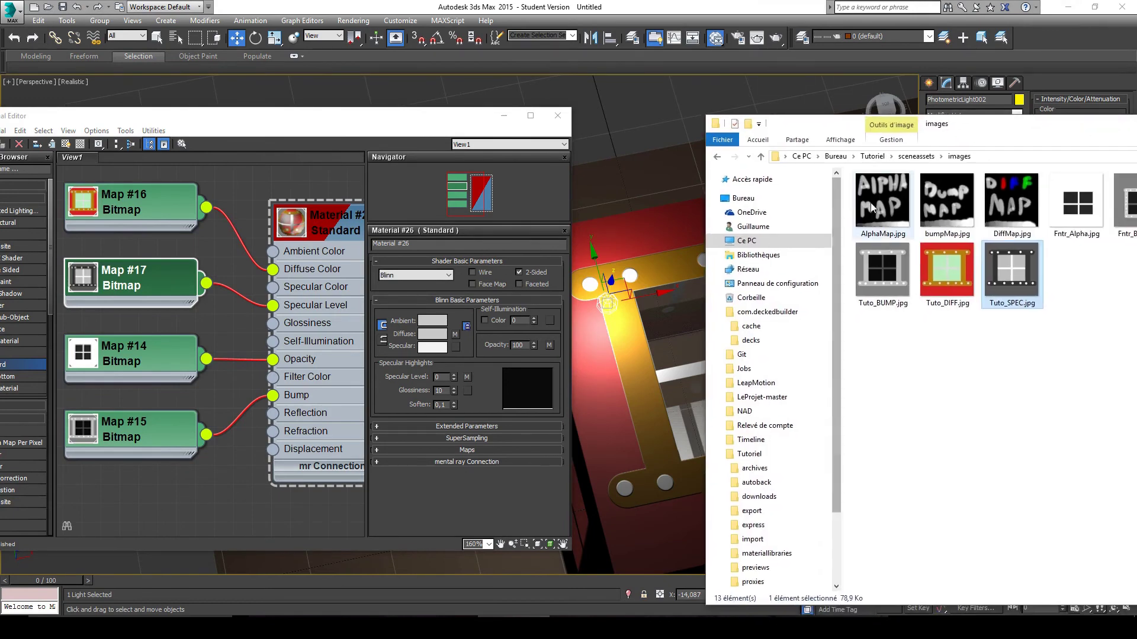
left_click_drag(891, 198, 392, 412)
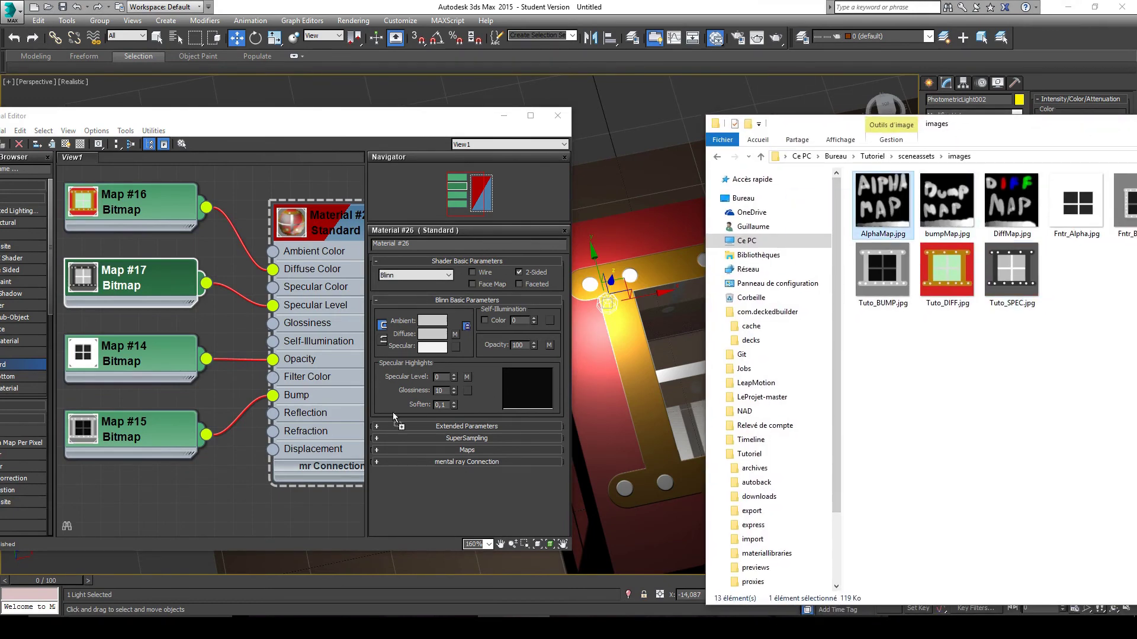
left_click_drag(136, 526, 290, 485)
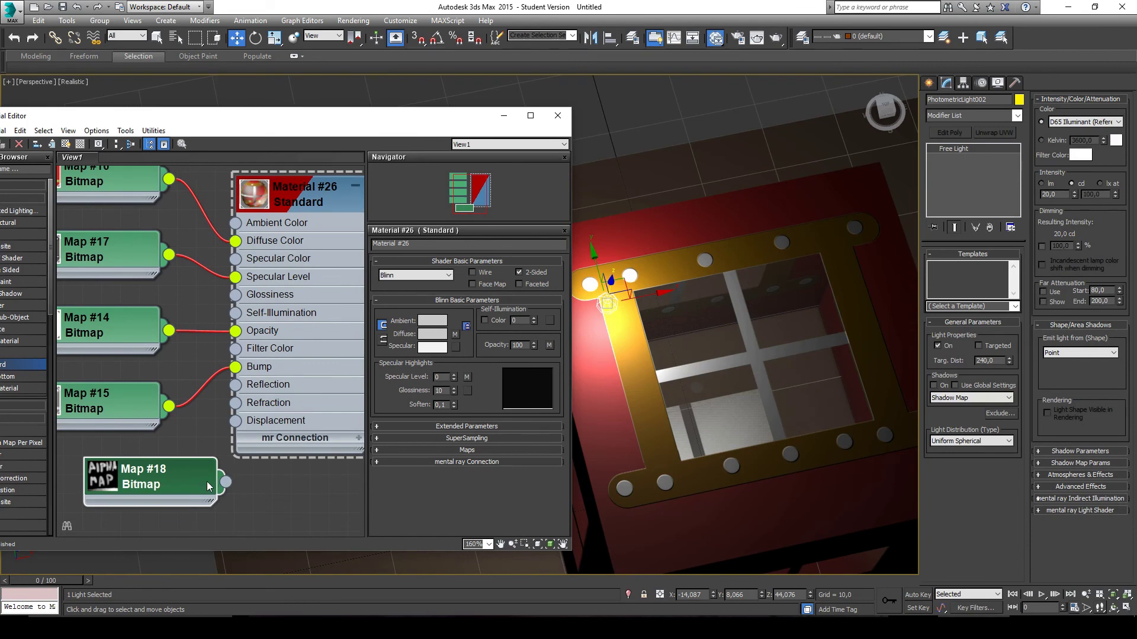
left_click_drag(207, 481, 243, 313)
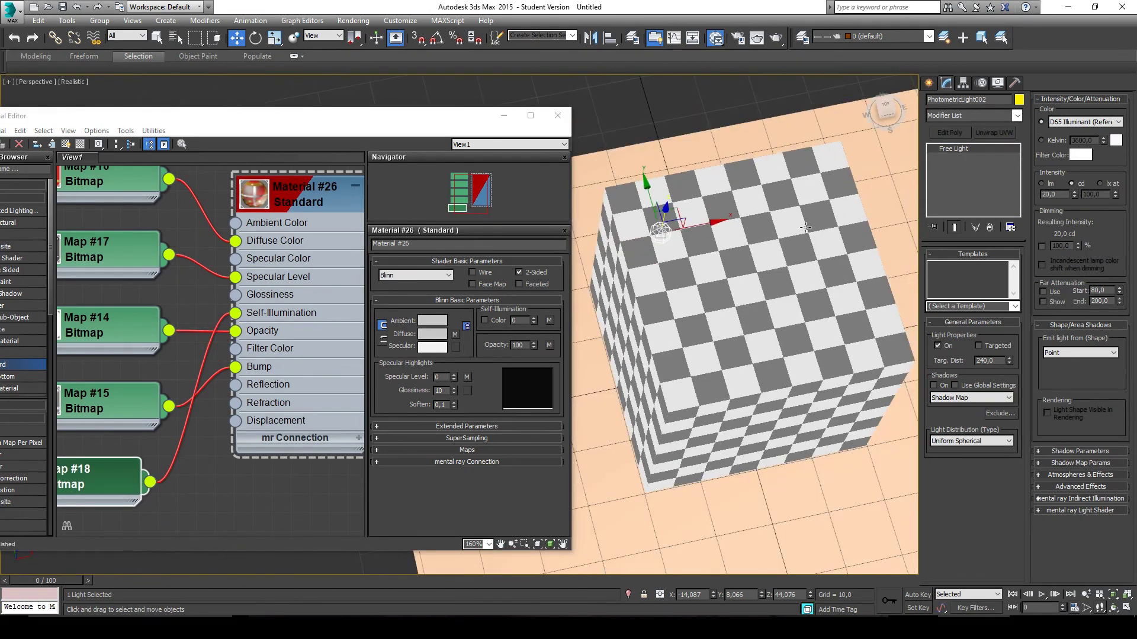
left_click_drag(805, 227, 788, 222)
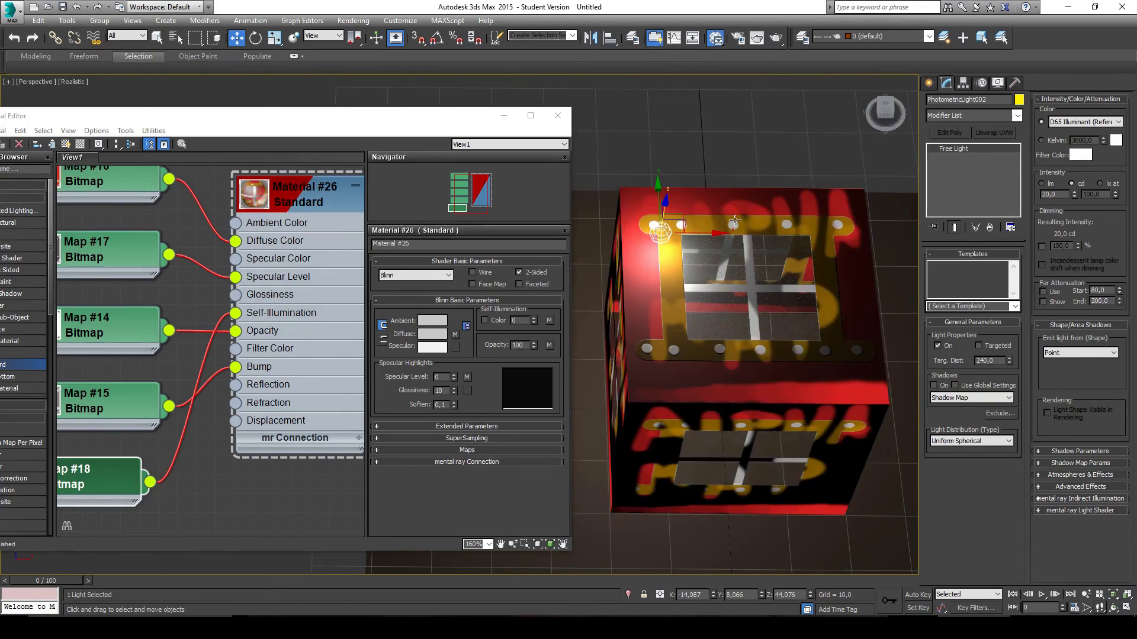
left_click_drag(178, 403, 307, 361)
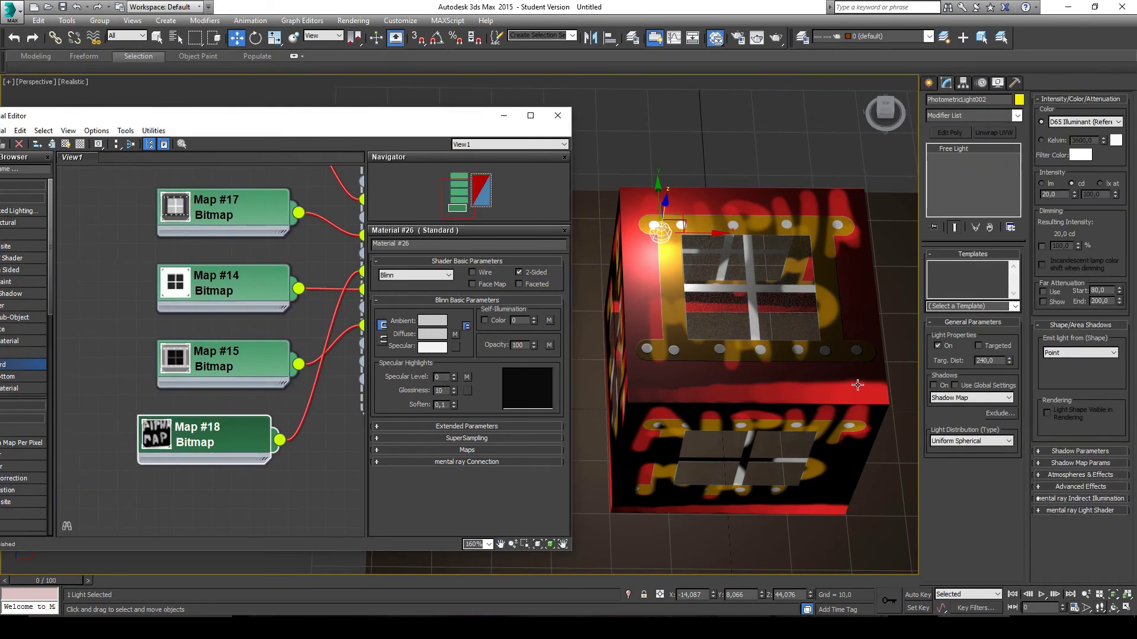
left_click_drag(858, 386, 778, 297)
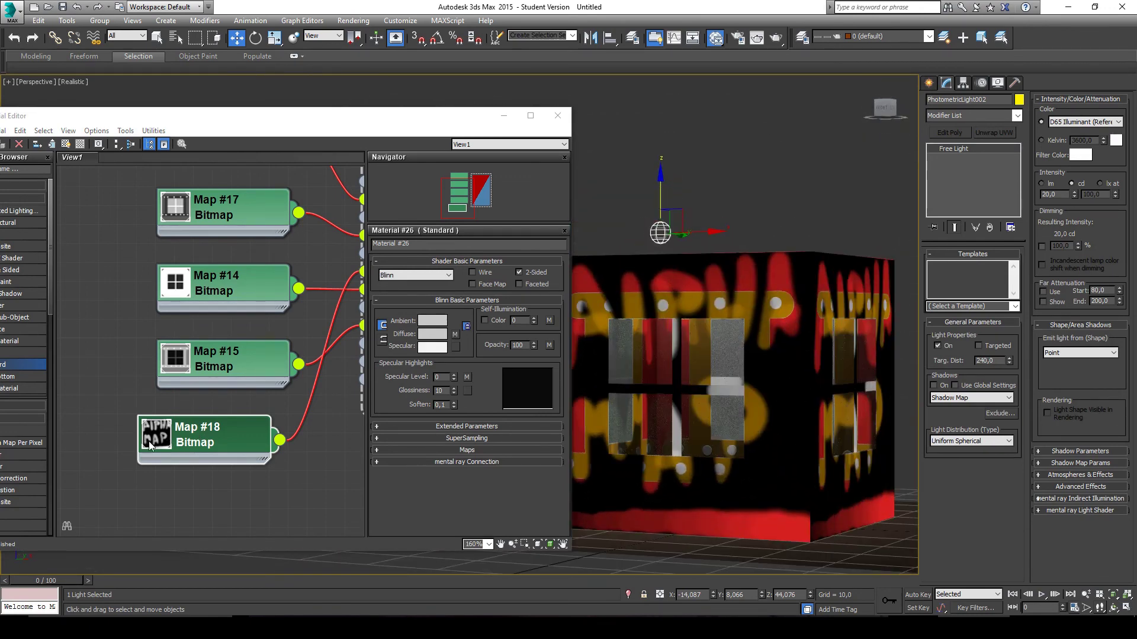
Place the AlphaMap bitmap node between Map #17 and Map #14, and respace Map #14 and Map #15 below it.
left_click_drag(179, 470, 171, 296)
left_click_drag(199, 331, 199, 344)
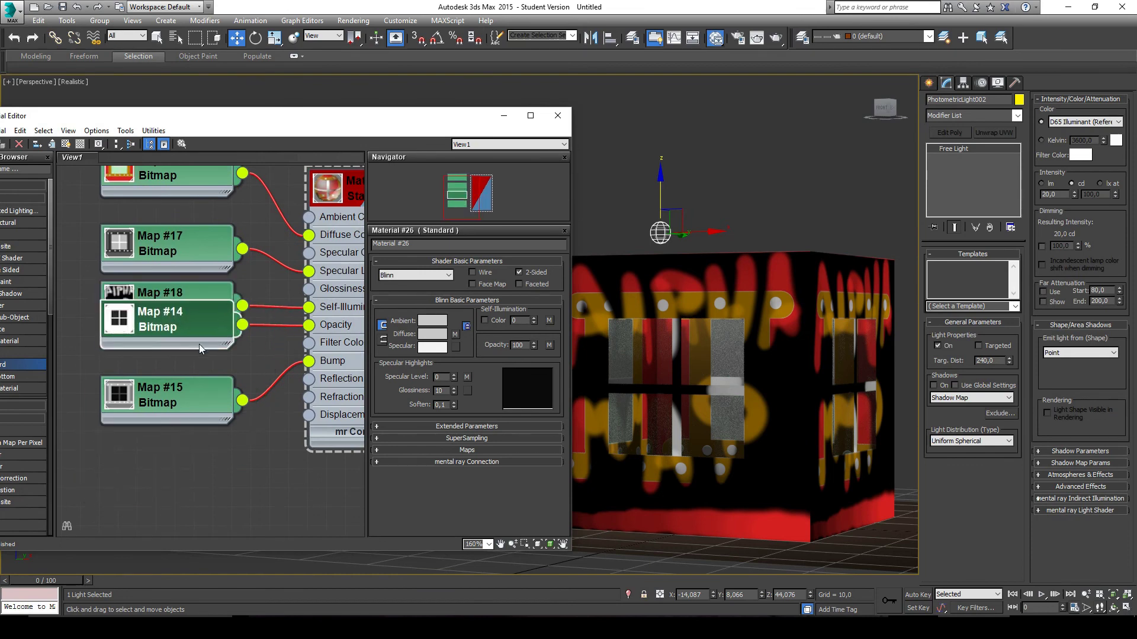
left_click_drag(198, 390, 211, 403)
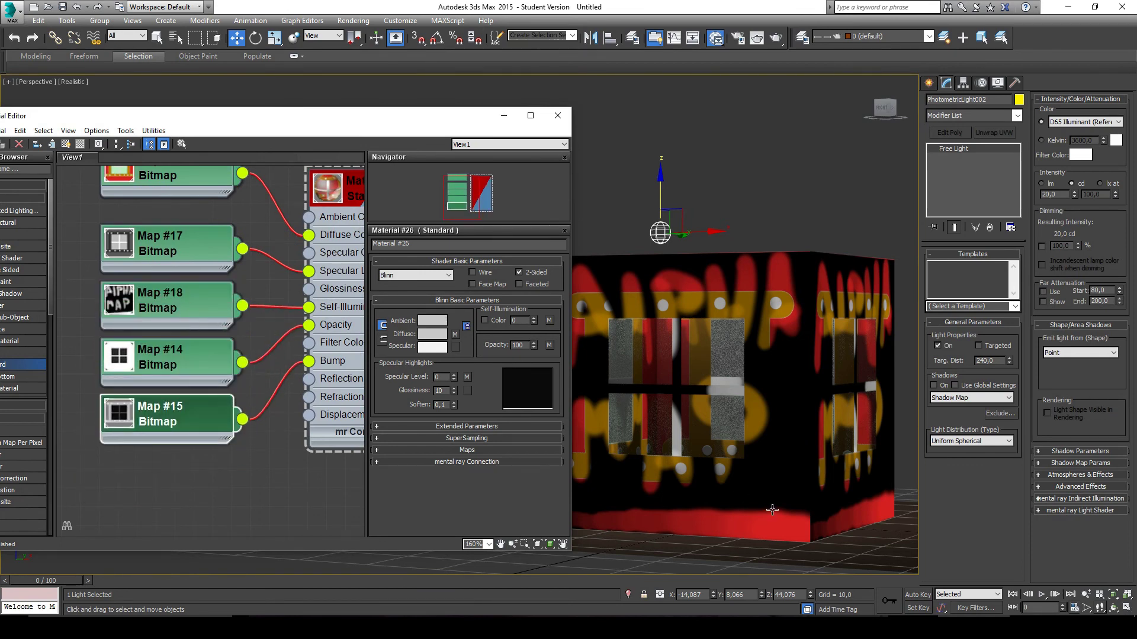
left_click_drag(287, 300, 231, 357)
scroll(231, 357, "down", 1)
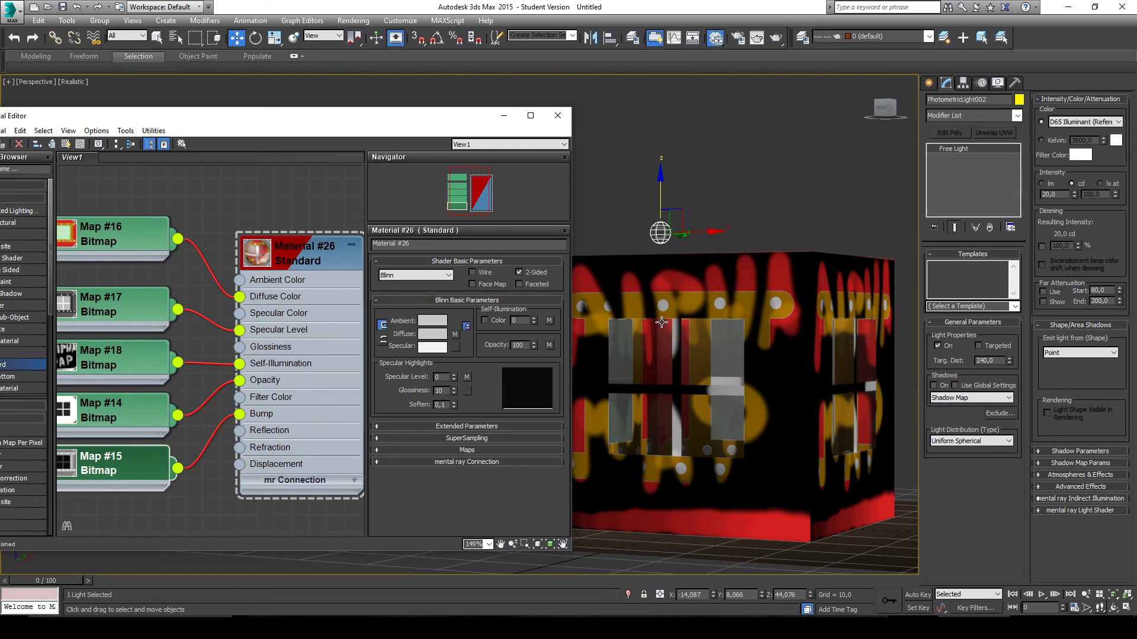
Expand Material #26's map list and review the bitmaps and amounts assigned to its channels.
left_click(379, 450)
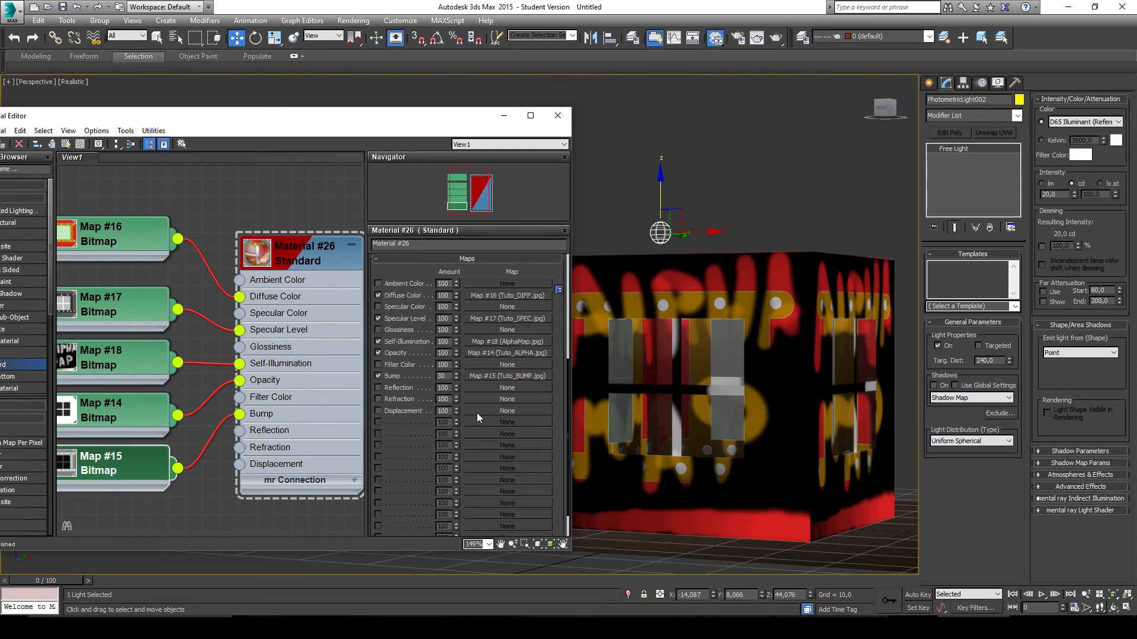
scroll(502, 298, "up", 3)
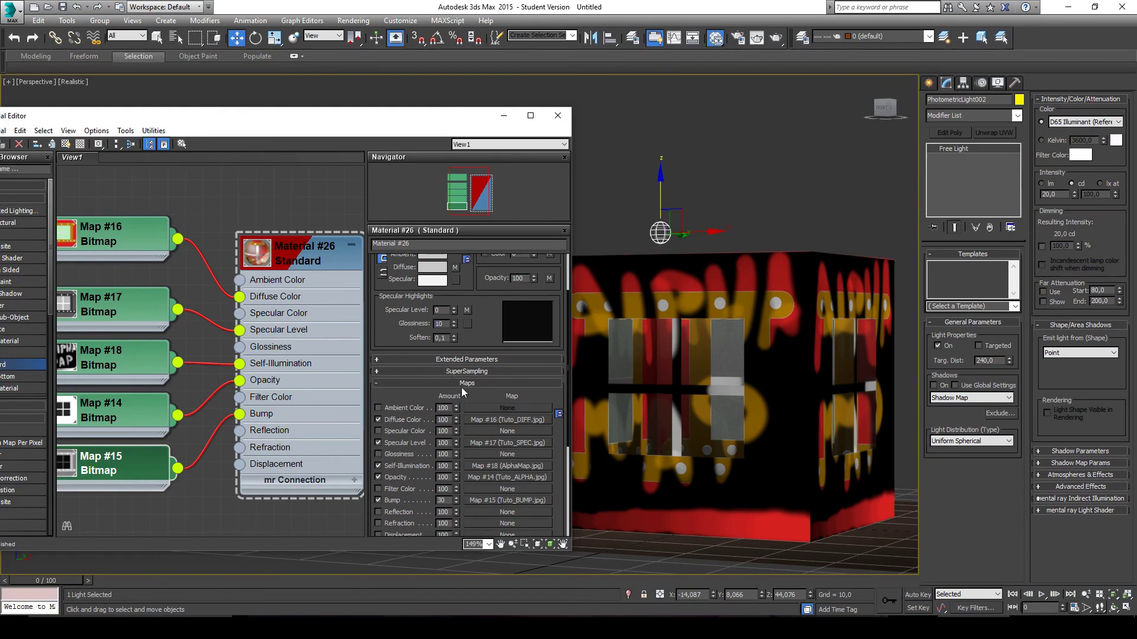
scroll(460, 387, "down", 3)
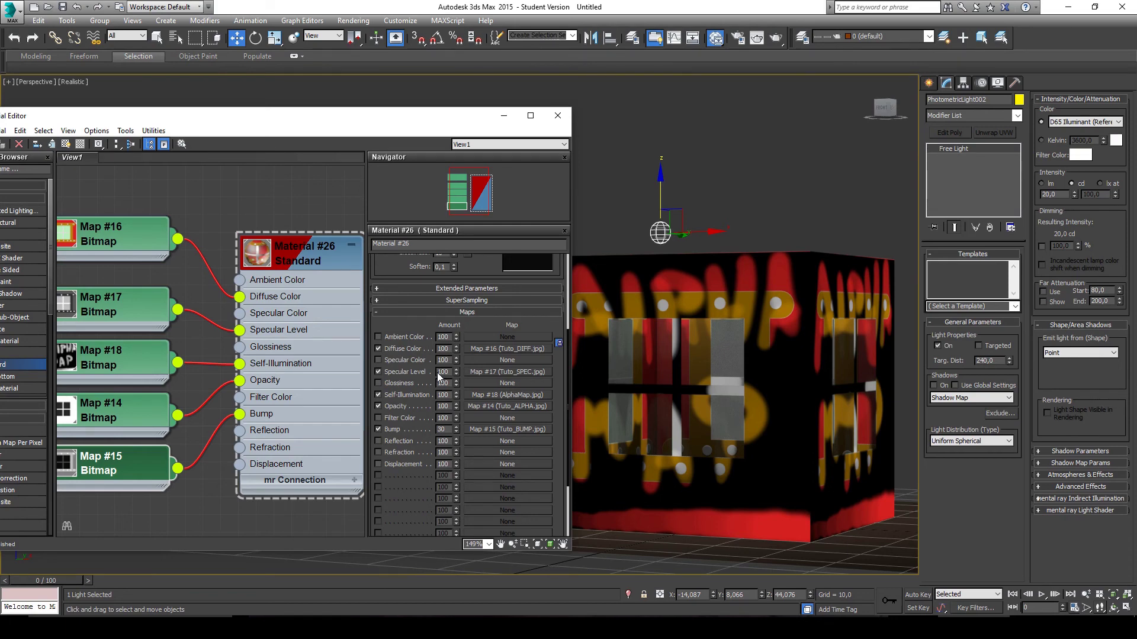
left_click_drag(452, 270, 469, 505)
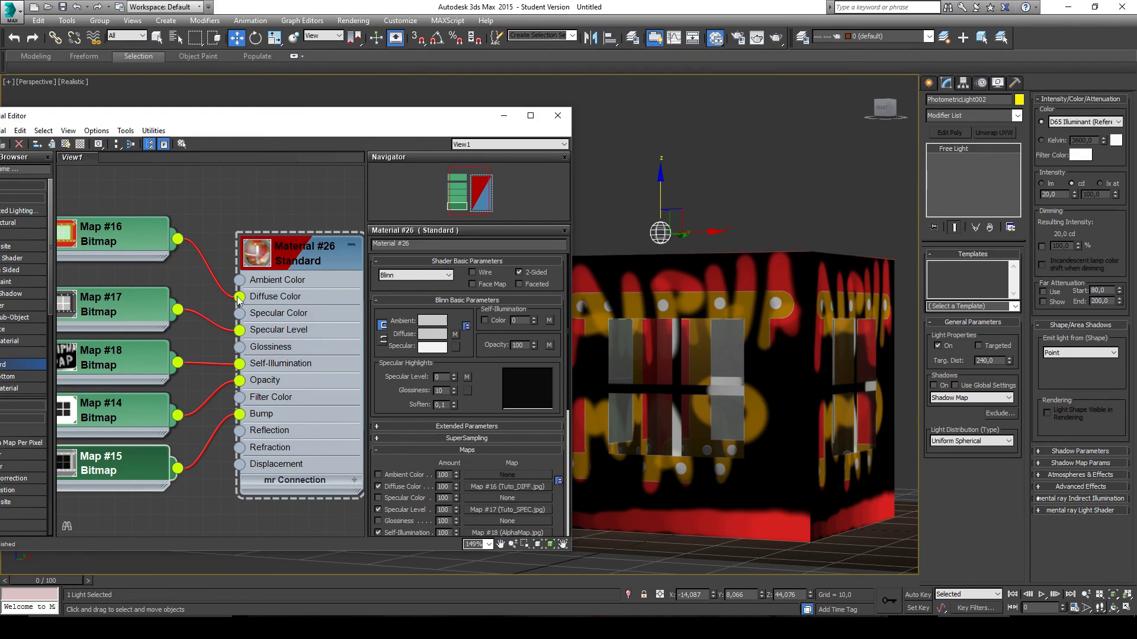
left_click_drag(239, 299, 304, 317)
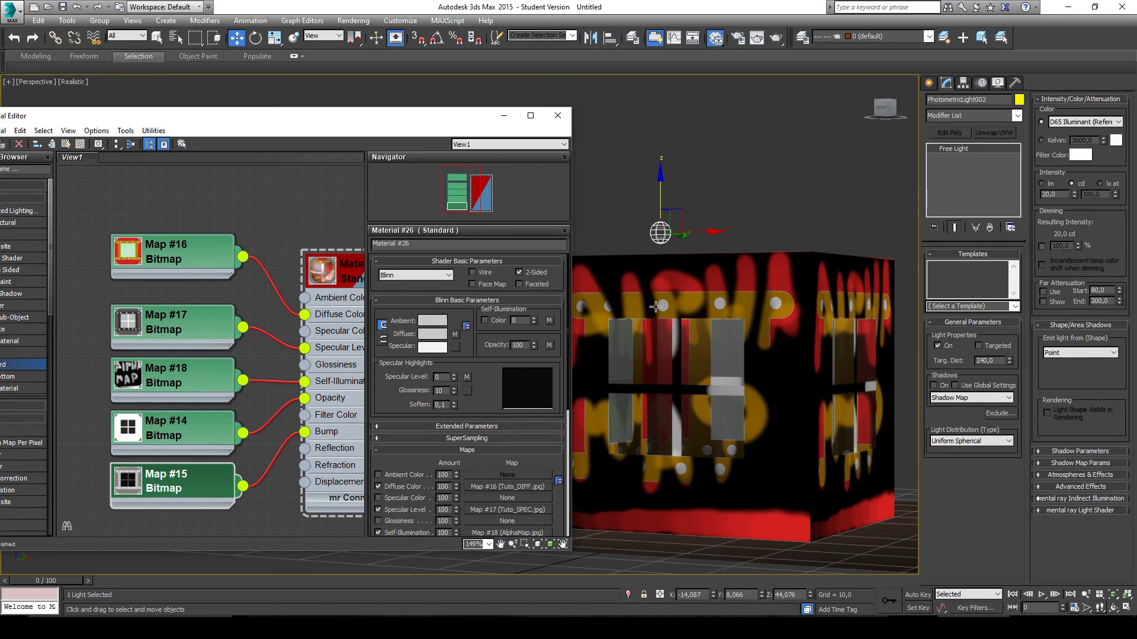
View the box from above and move the light over the lower frame bar, to about X -10.4, Y -14.1.
left_click_drag(735, 259, 682, 257)
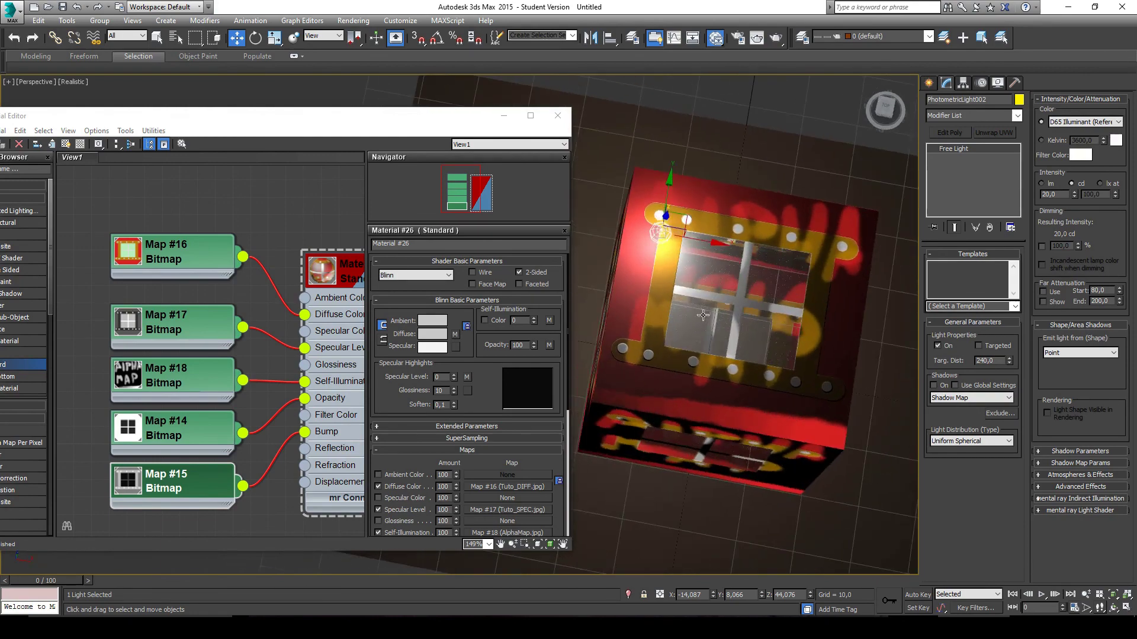
scroll(682, 256, "up", 3)
scroll(717, 268, "up", 4)
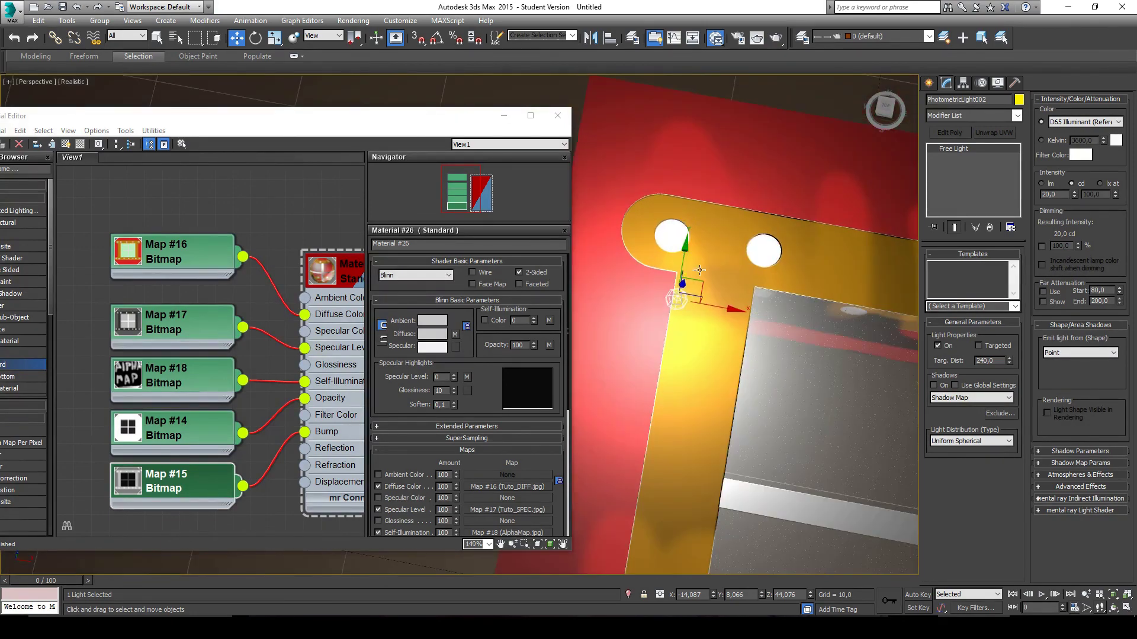
scroll(700, 288, "down", 5)
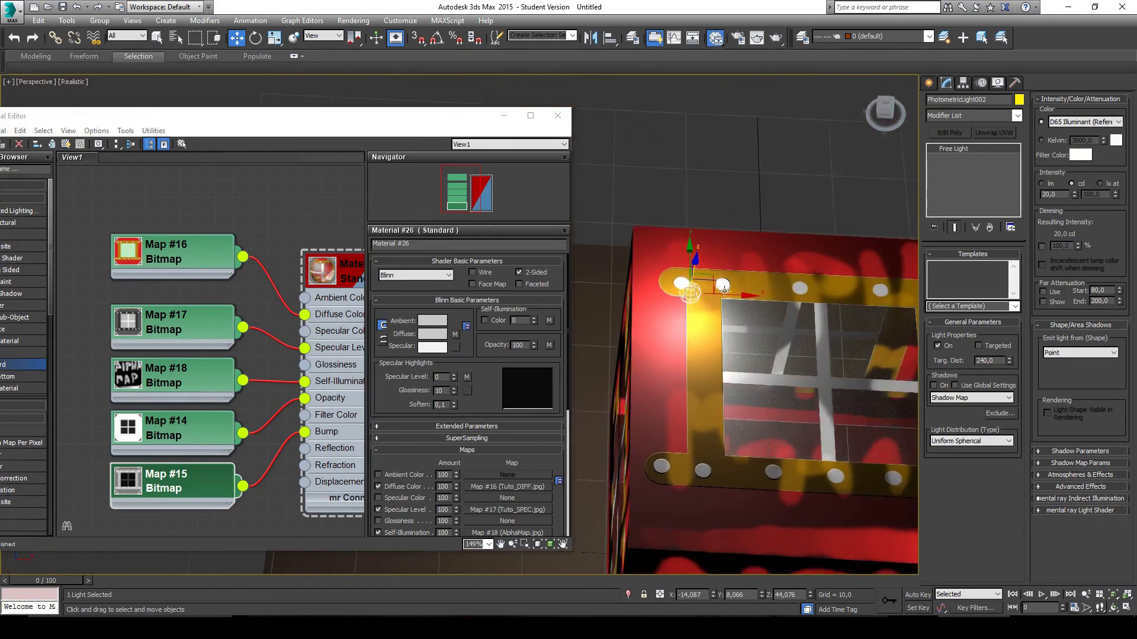
left_click_drag(707, 273, 770, 441)
scroll(744, 454, "up", 3)
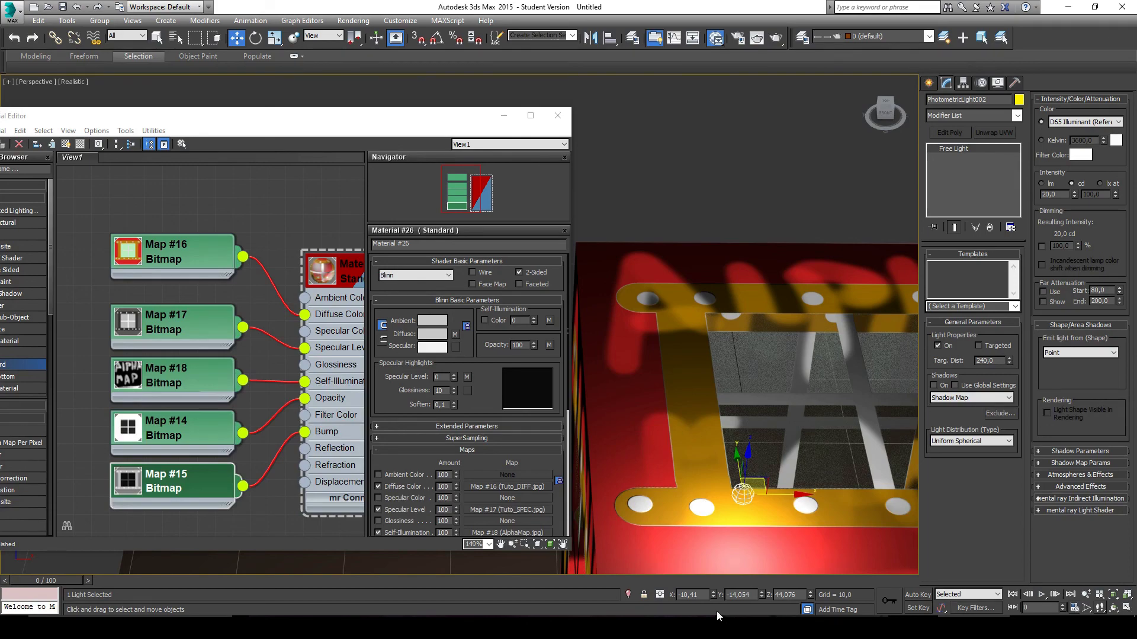
Switch to Photoshop, activate the Brush, then make the BMP group visible and expand its layers.
key("alt+Tab")
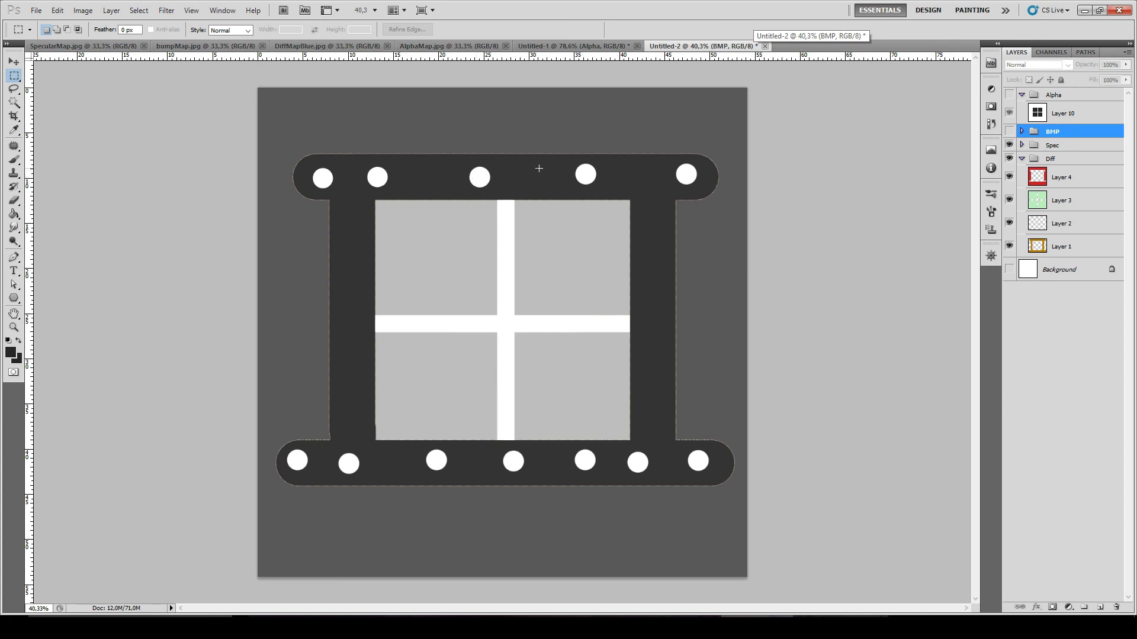
key("b")
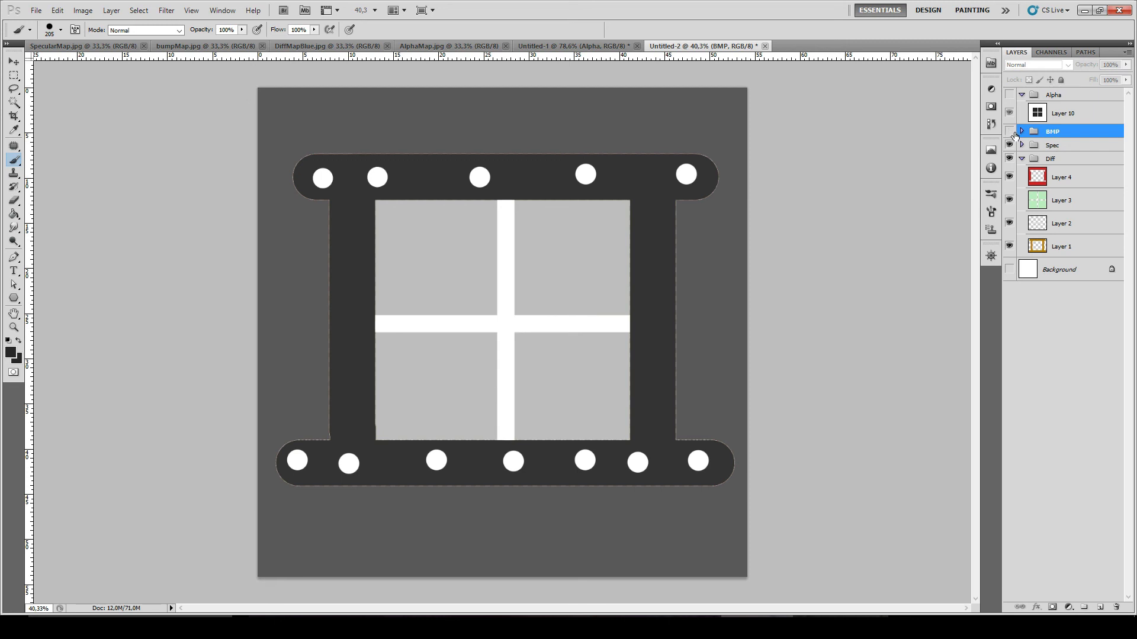
left_click(1009, 94)
left_click(1009, 95)
left_click(1009, 131)
left_click(1021, 131)
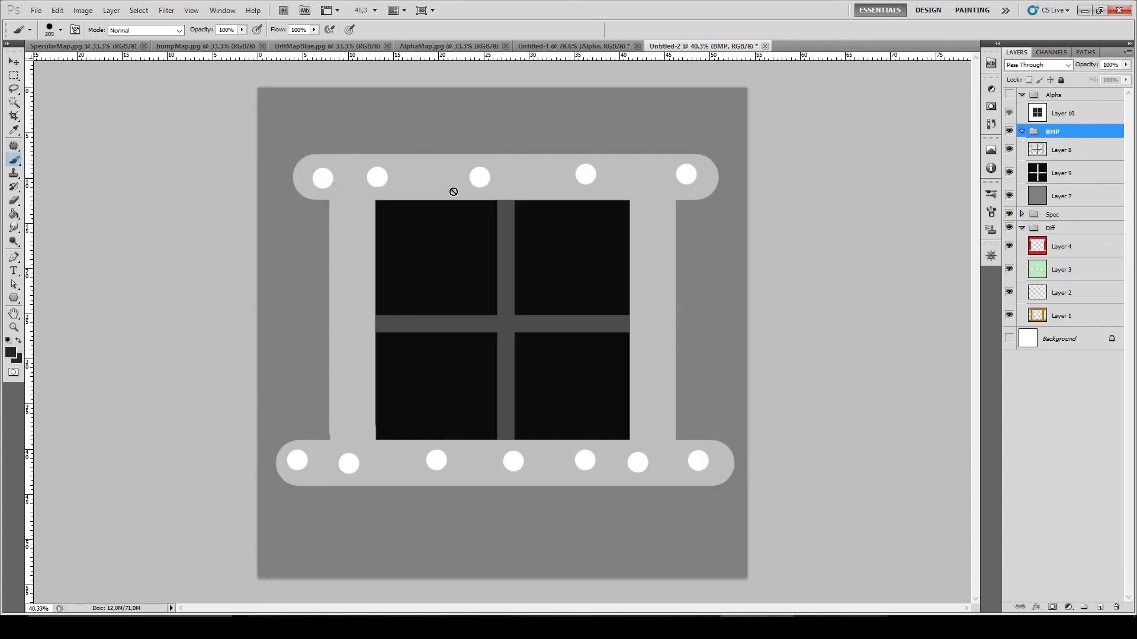
scroll(593, 158, "up", 2)
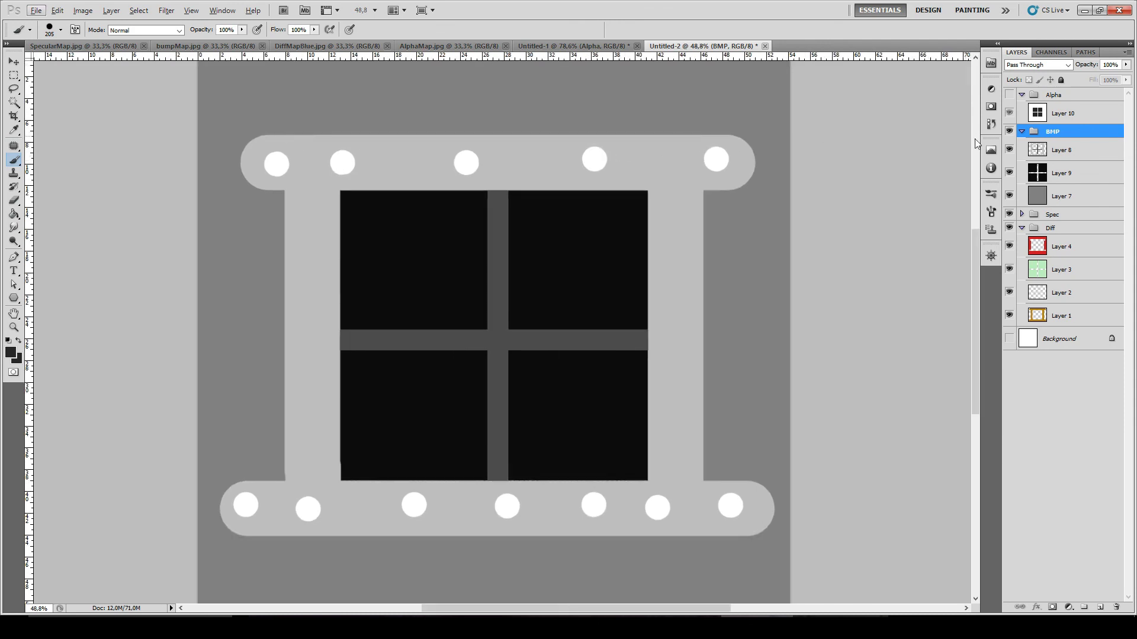
On Layer 8, sample white from a rivet and paint five soft dots down the right frame bar with a 115 px brush.
left_click(1072, 151)
mouse_move(603, 194)
left_mouse_down()
mouse_move(671, 166)
mouse_move(655, 181)
mouse_move(597, 155)
mouse_move(643, 173)
left_mouse_up()
key("ctrl+z")
left_click(599, 158, "alt")
mouse_move(676, 229)
left_mouse_down()
mouse_move(686, 236)
mouse_move(672, 37)
mouse_move(685, 241)
left_mouse_up()
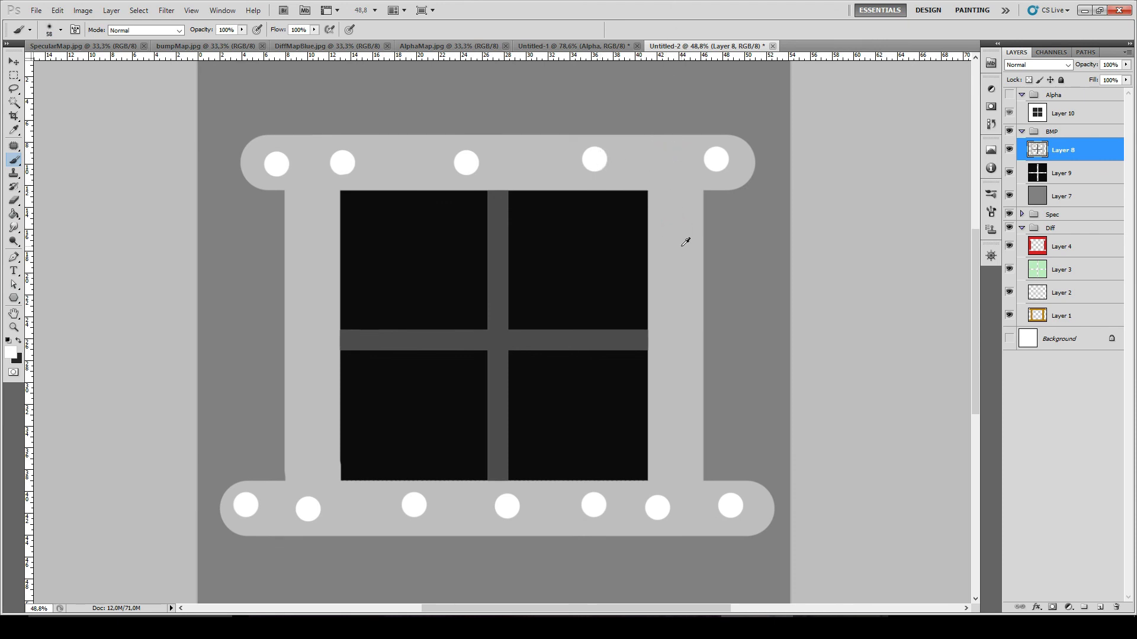
left_click_drag(671, 176, 672, 198)
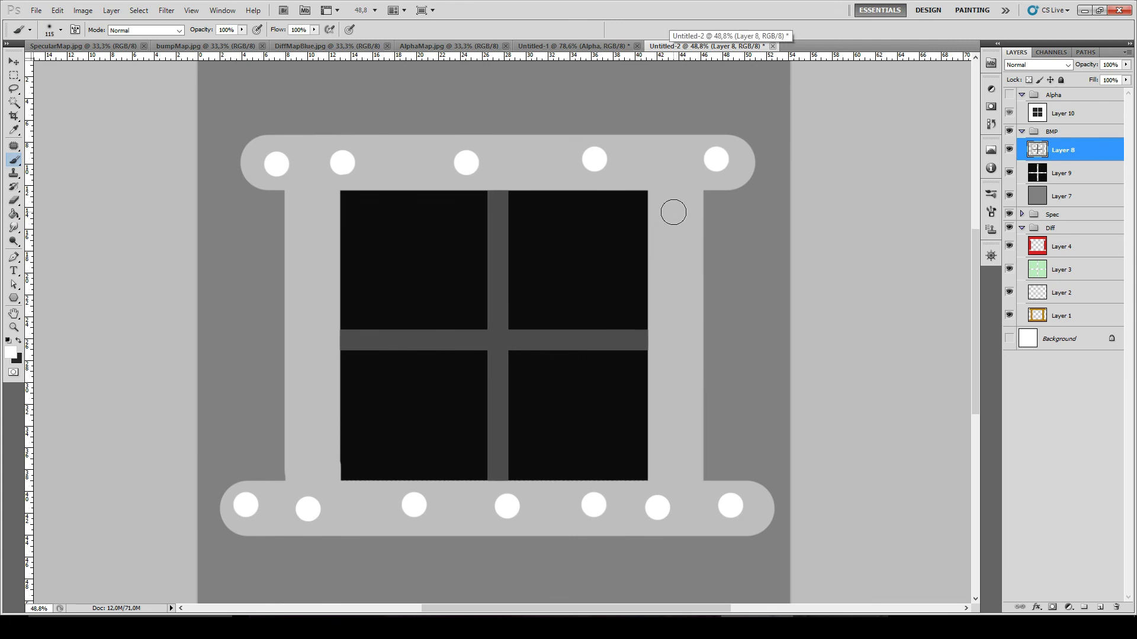
left_click(673, 212)
left_click(672, 268)
left_click(673, 332)
left_click(672, 409)
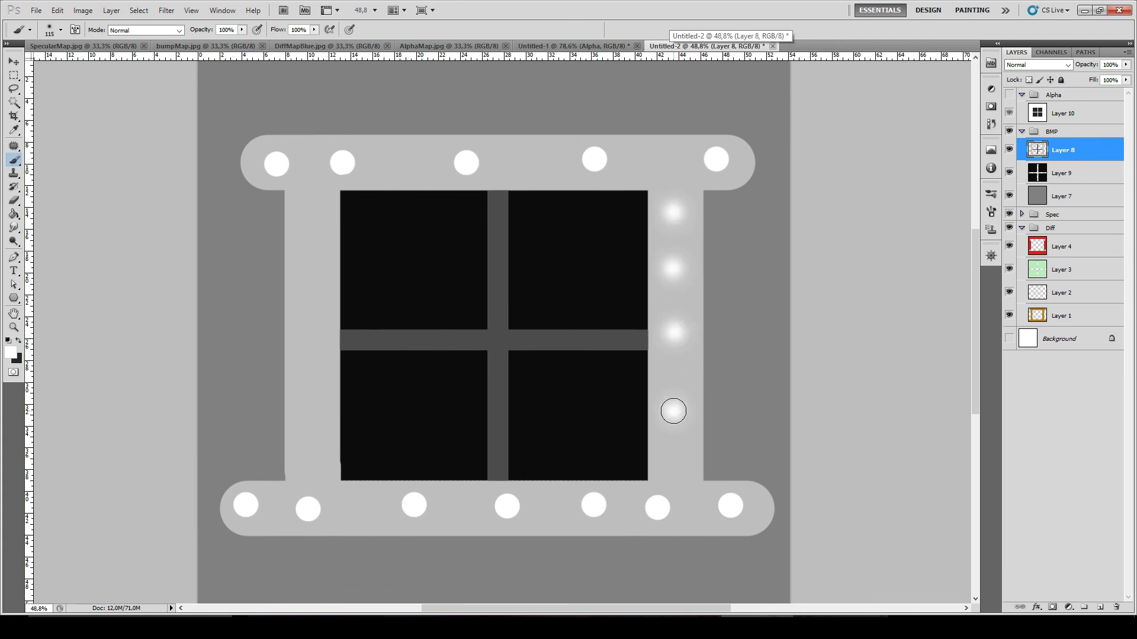
left_click(676, 450)
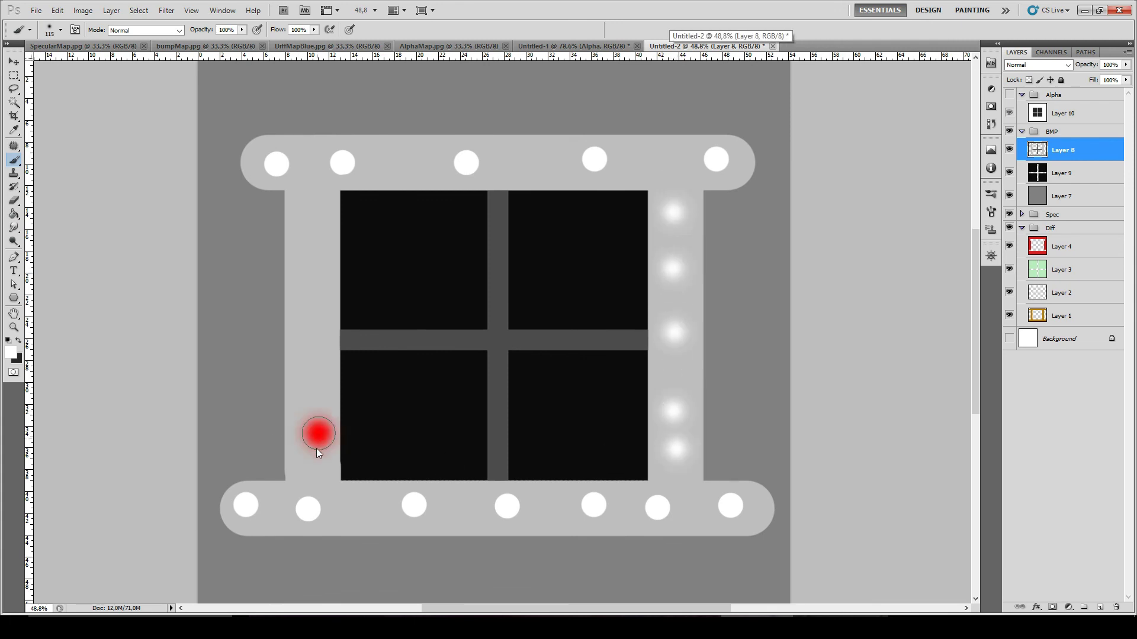
Enlarge the brush to 119 px and paint four soft white dots up the left frame bar.
mouse_move(324, 492)
left_mouse_down()
mouse_move(325, 525)
mouse_move(323, 509)
left_mouse_up()
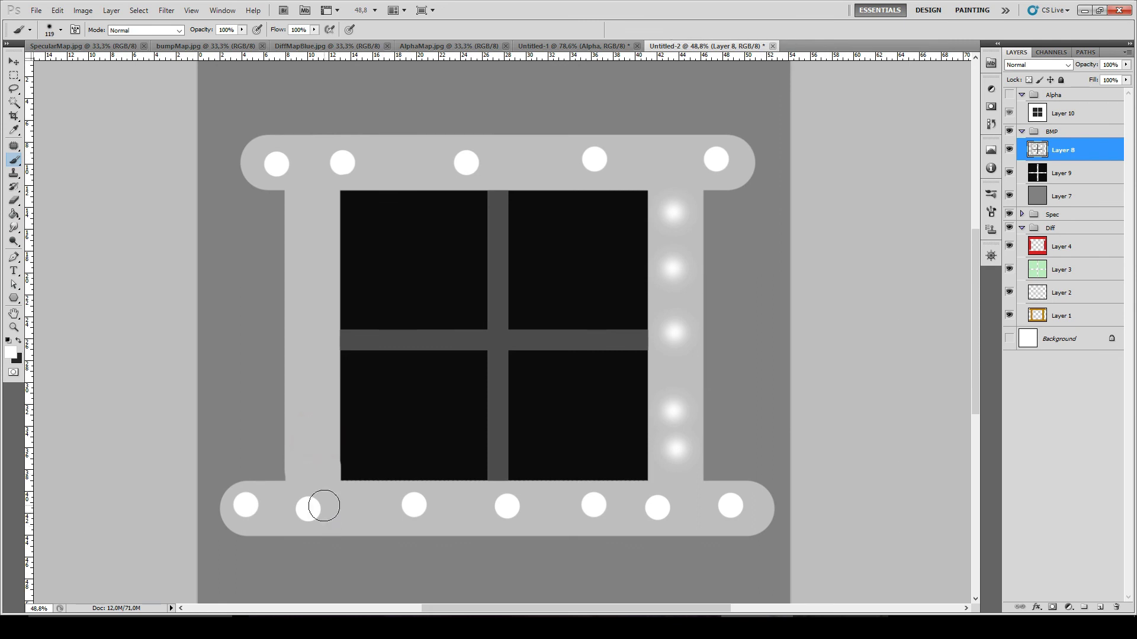
left_click(310, 462)
left_click(316, 389)
left_click(315, 306)
left_click(310, 225)
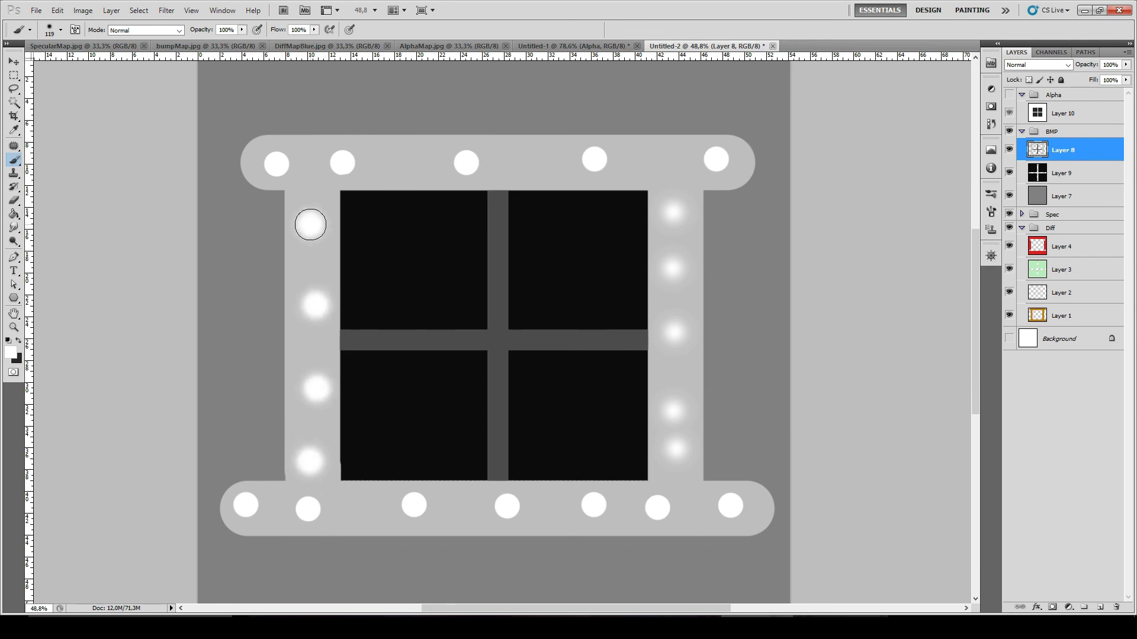
Save the bump image as a JPEG, overwriting Tuto_BUMP.jpg in the images folder.
key("ctrl+s")
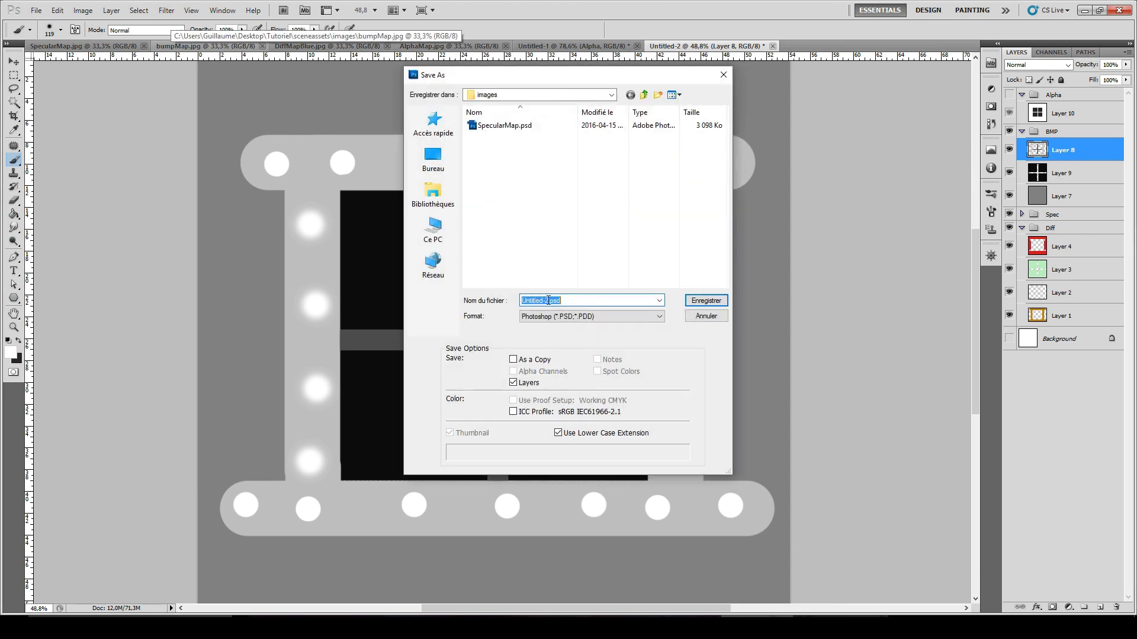
left_click(628, 321)
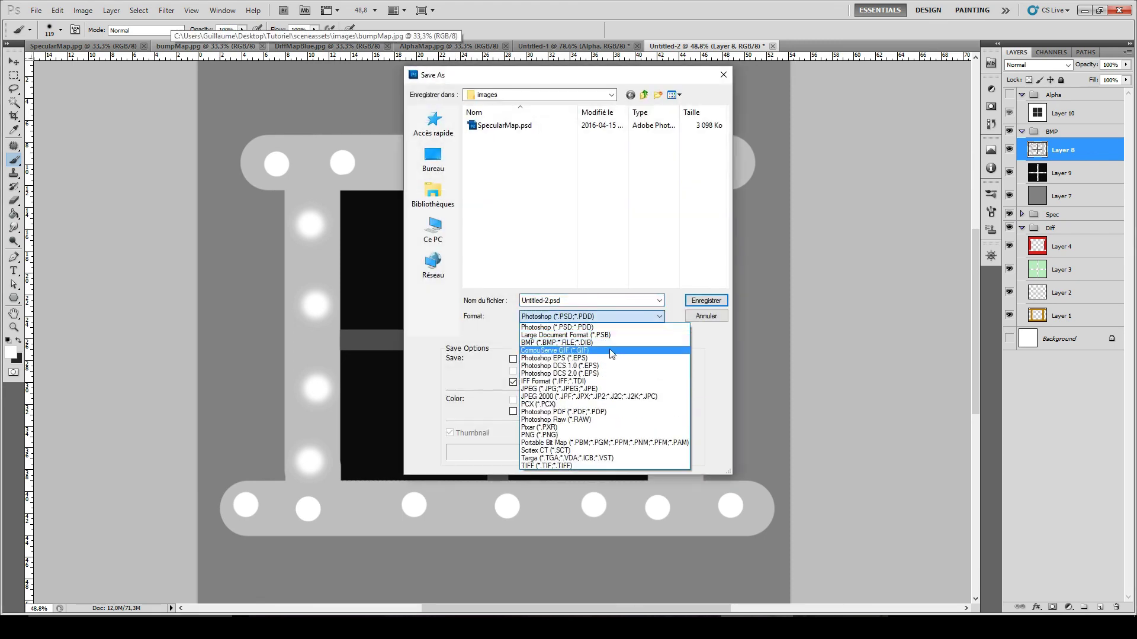
left_click(592, 391)
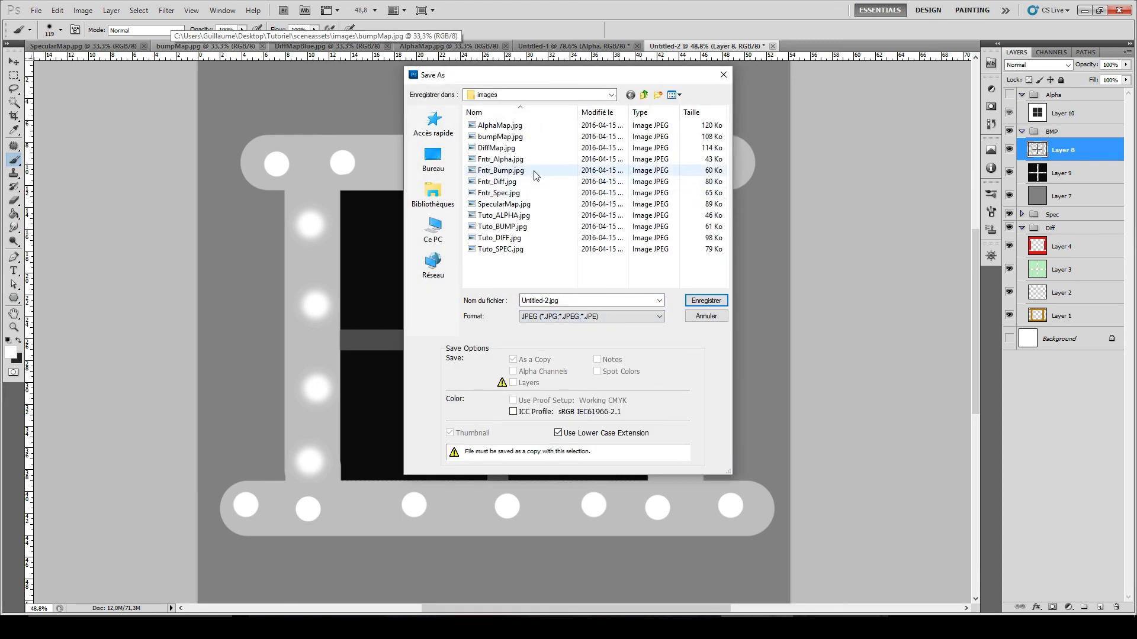
double_click(533, 226)
left_click(529, 237)
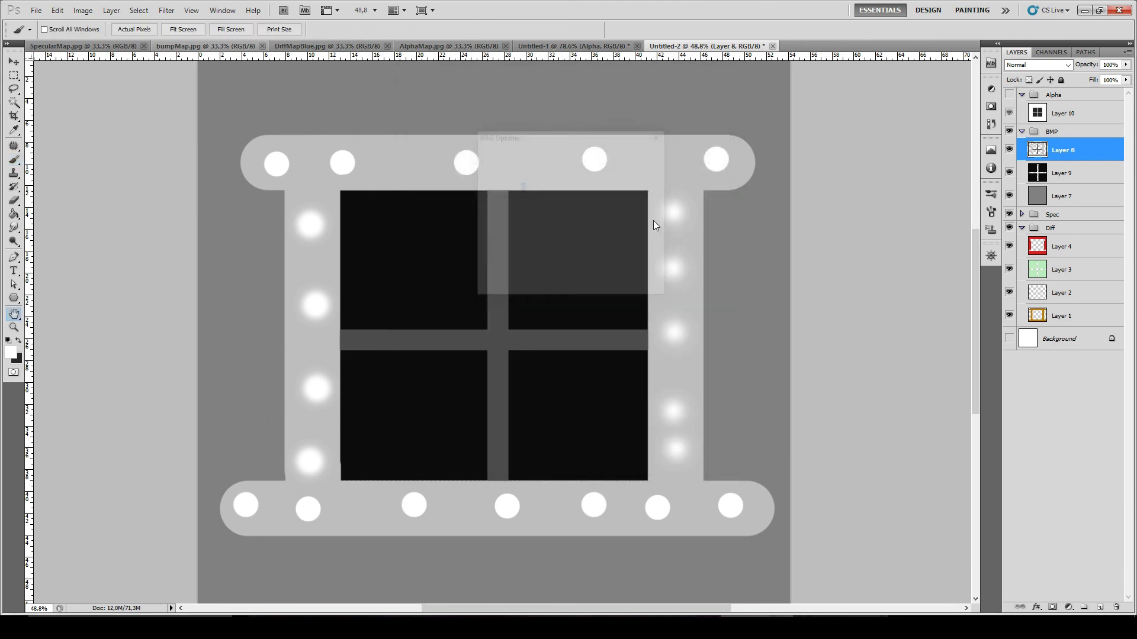
left_click(641, 156)
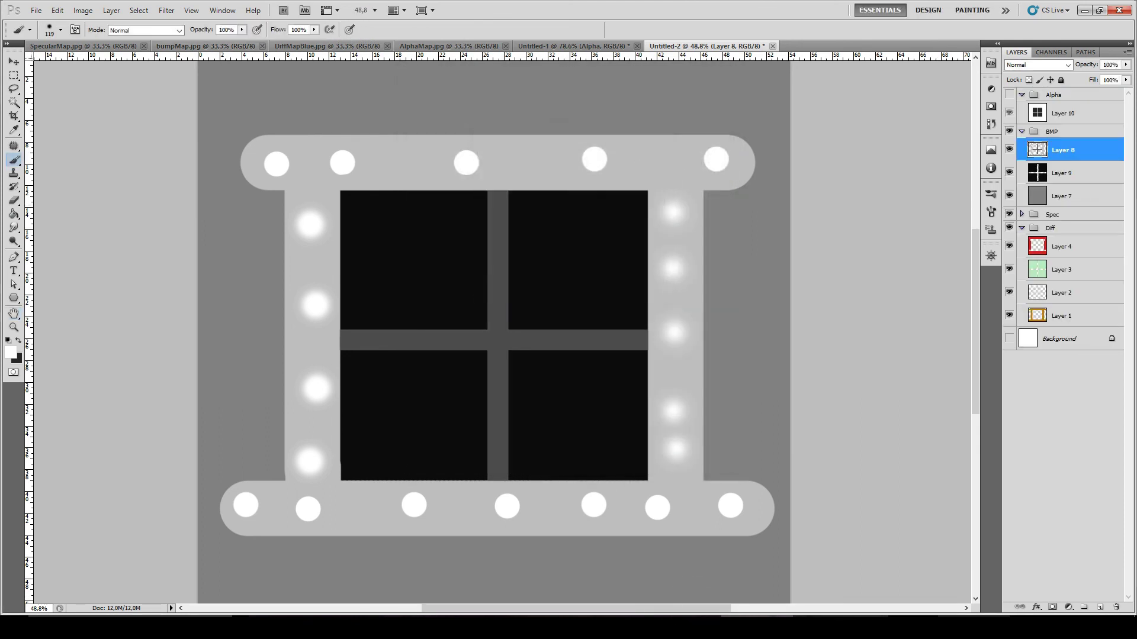
Switch to 3ds Max and move the light across the window to its upper edge, at about X 1.5, Y 9.4.
key("alt+Tab")
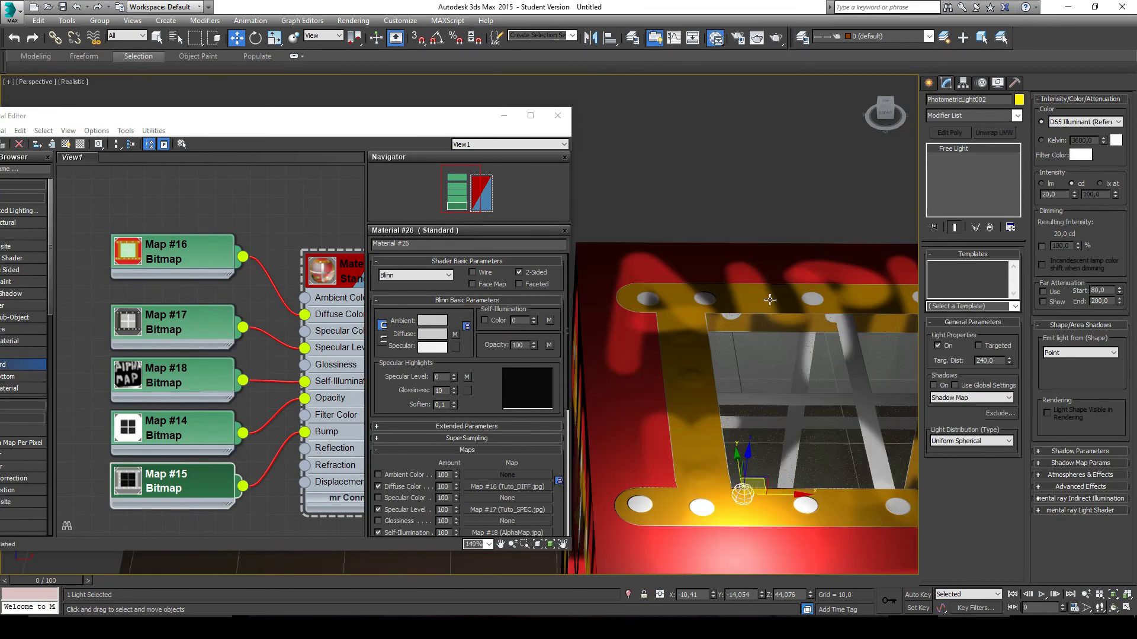
left_click_drag(772, 323, 753, 363)
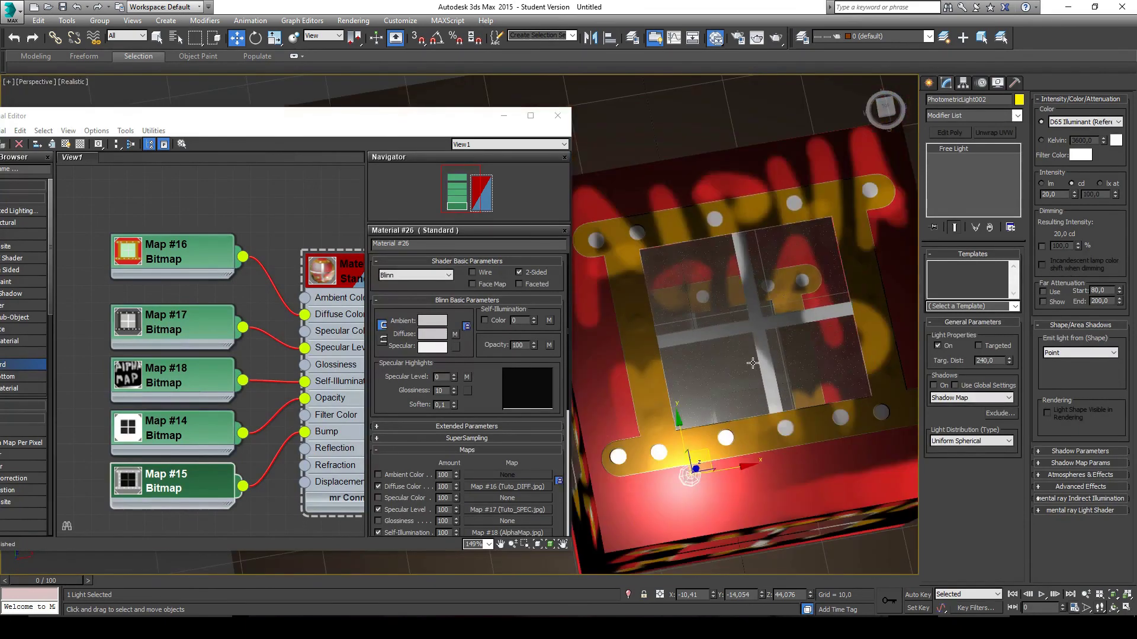
left_click_drag(708, 452, 767, 286)
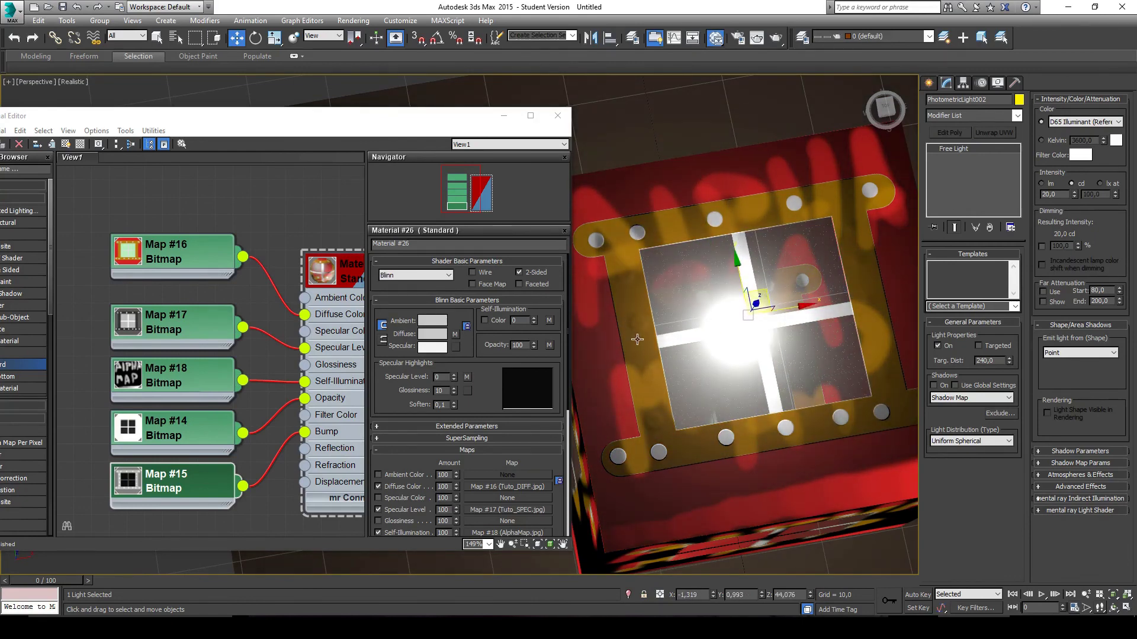
scroll(633, 337, "up", 6)
scroll(684, 321, "down", 6)
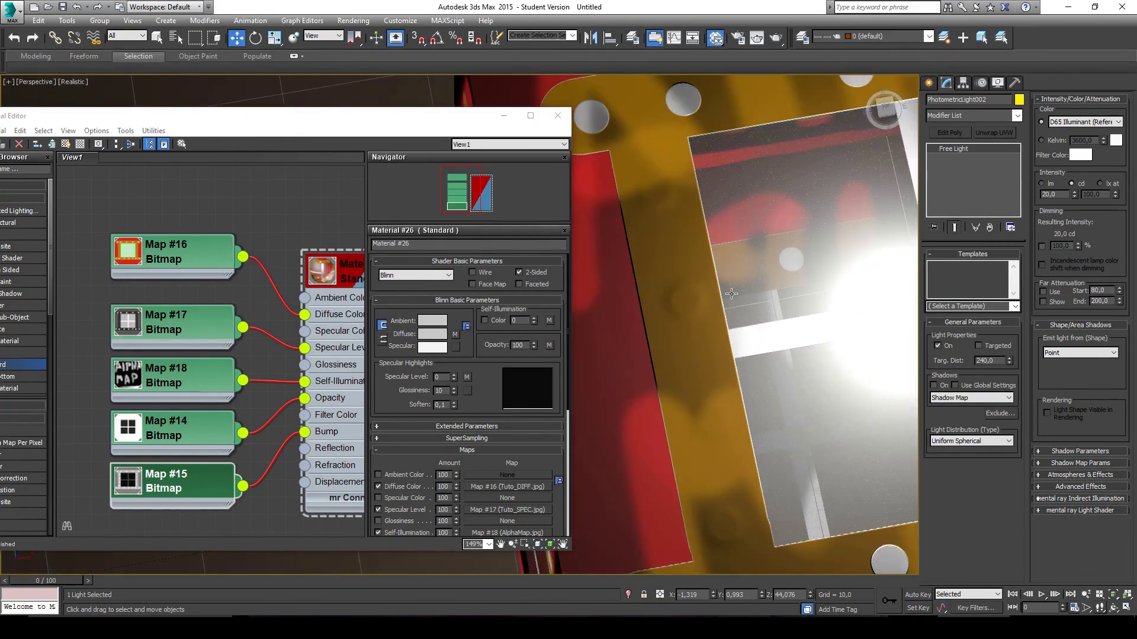
left_click_drag(798, 284, 755, 239)
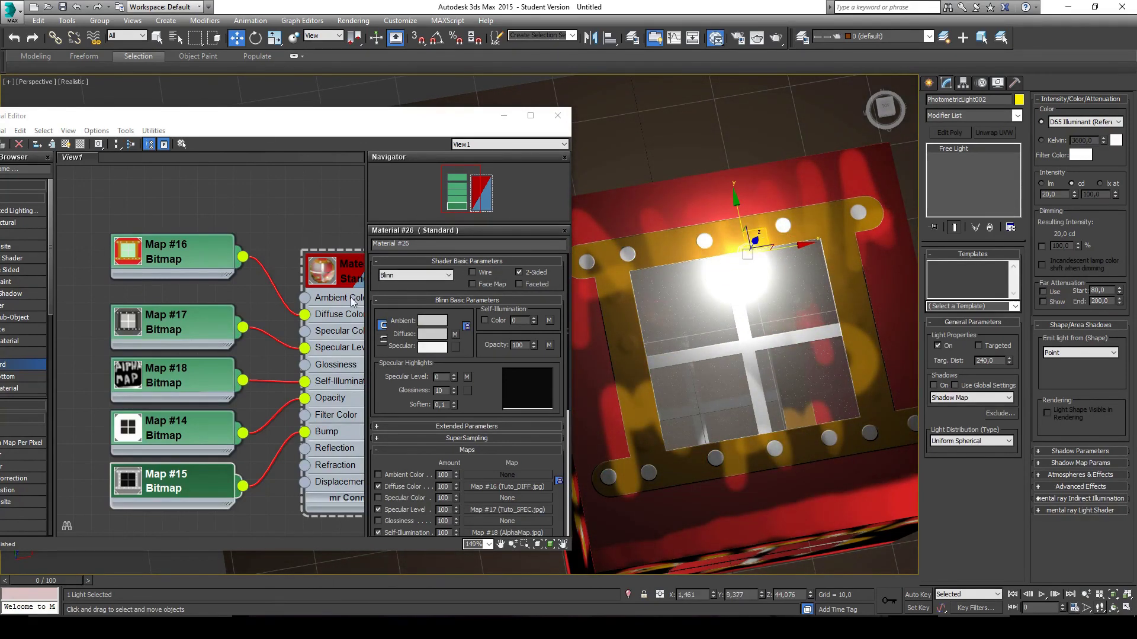
Set the Bump amount of Material #26 to 100.
left_click(342, 271)
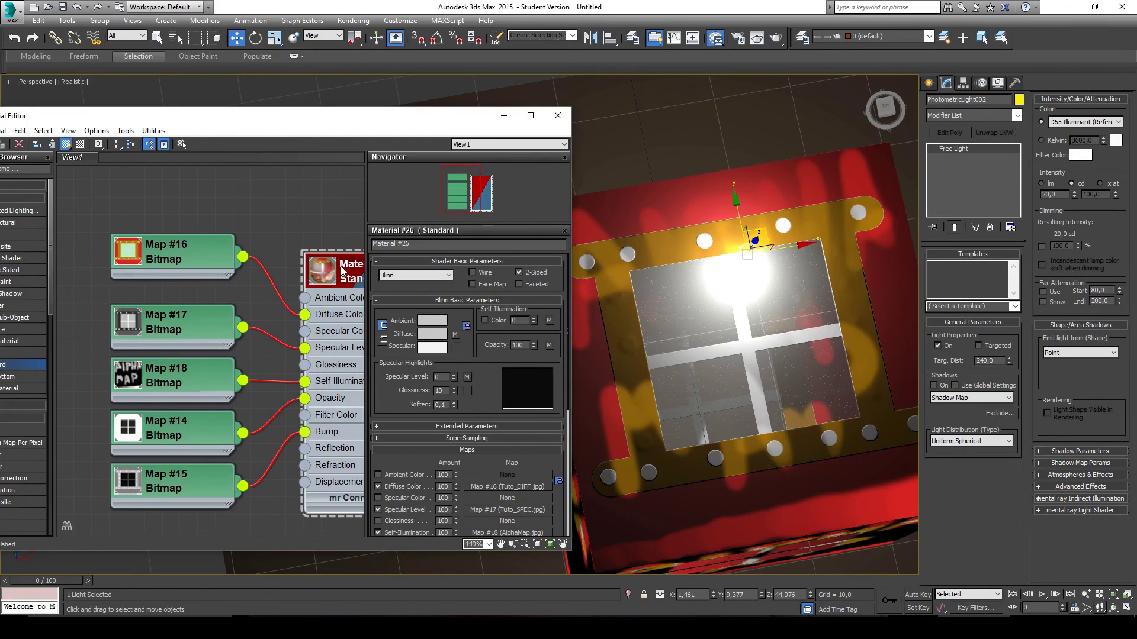
left_click(500, 543)
left_click_drag(363, 266, 300, 254)
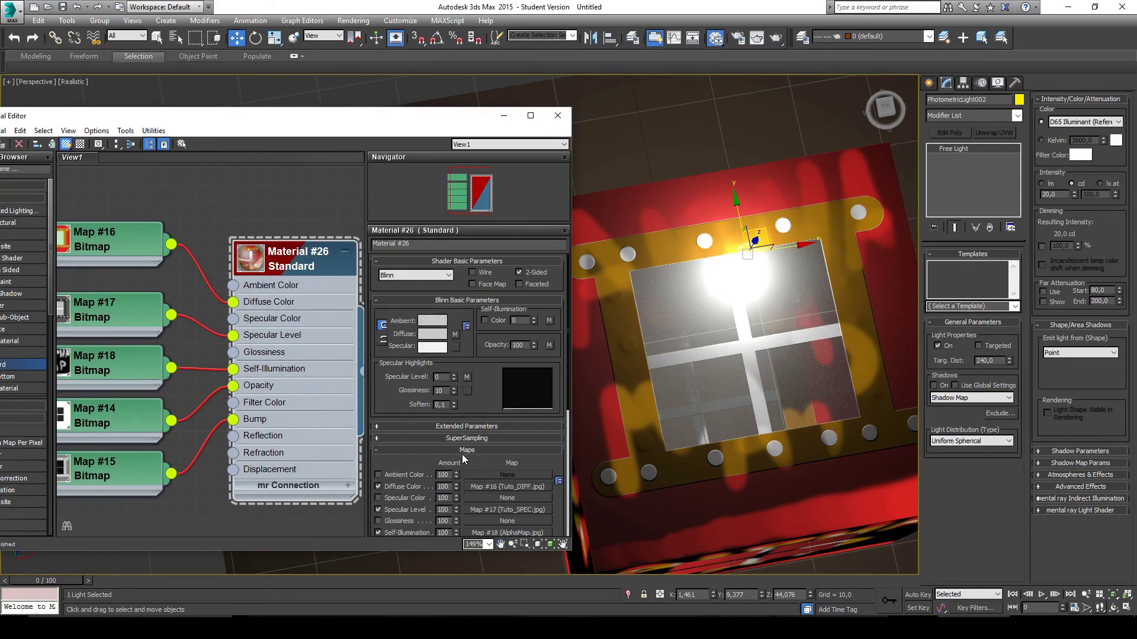
left_click_drag(464, 459, 440, 314)
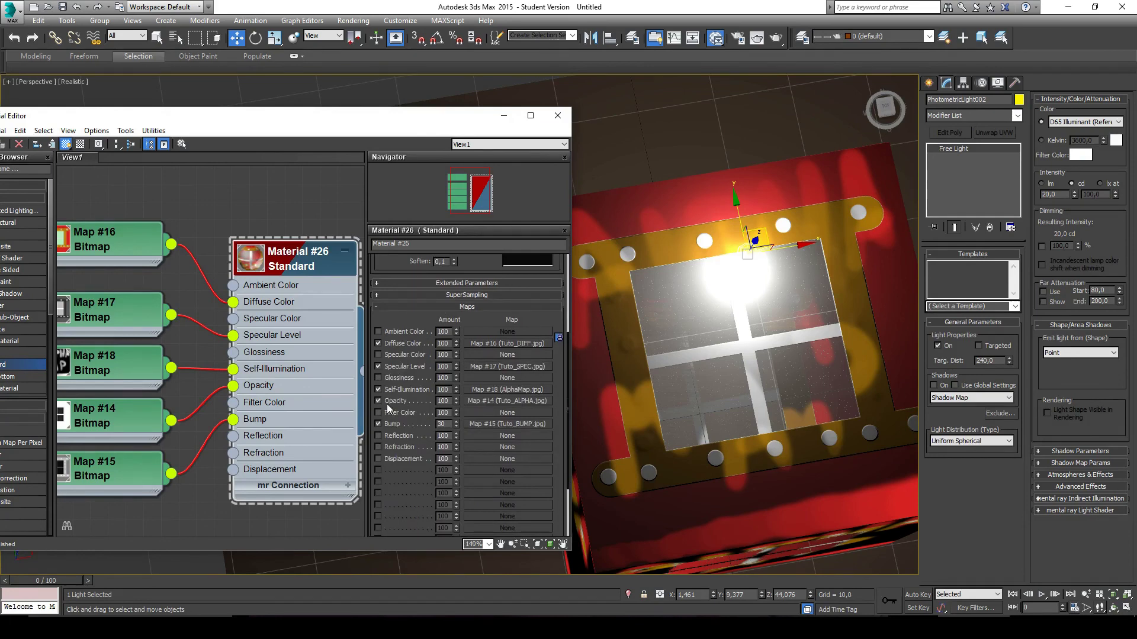
double_click(442, 424)
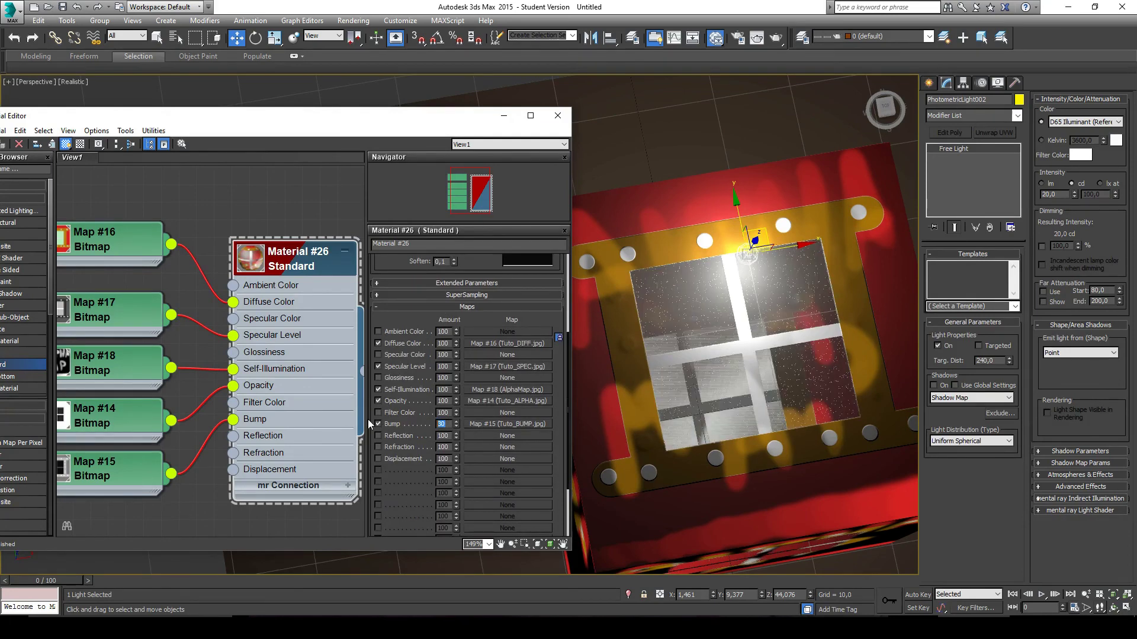
type("100")
key("Return")
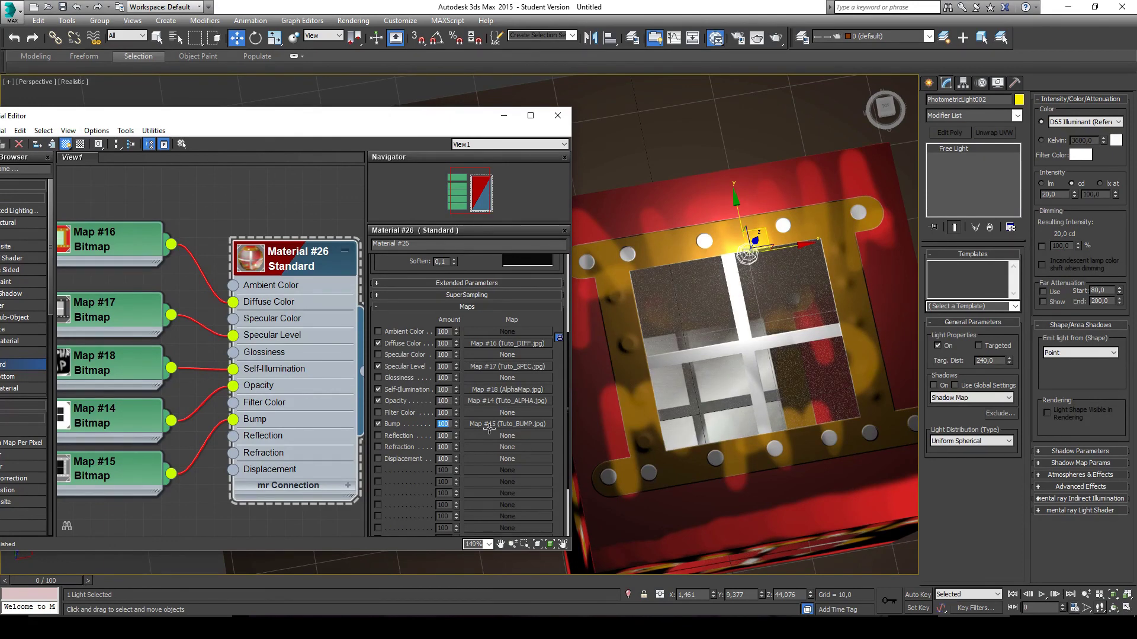
View the window face-on and move the light around its frame to the upper bar, at about X 0.6, Y 13.7.
left_click_drag(750, 368, 745, 349)
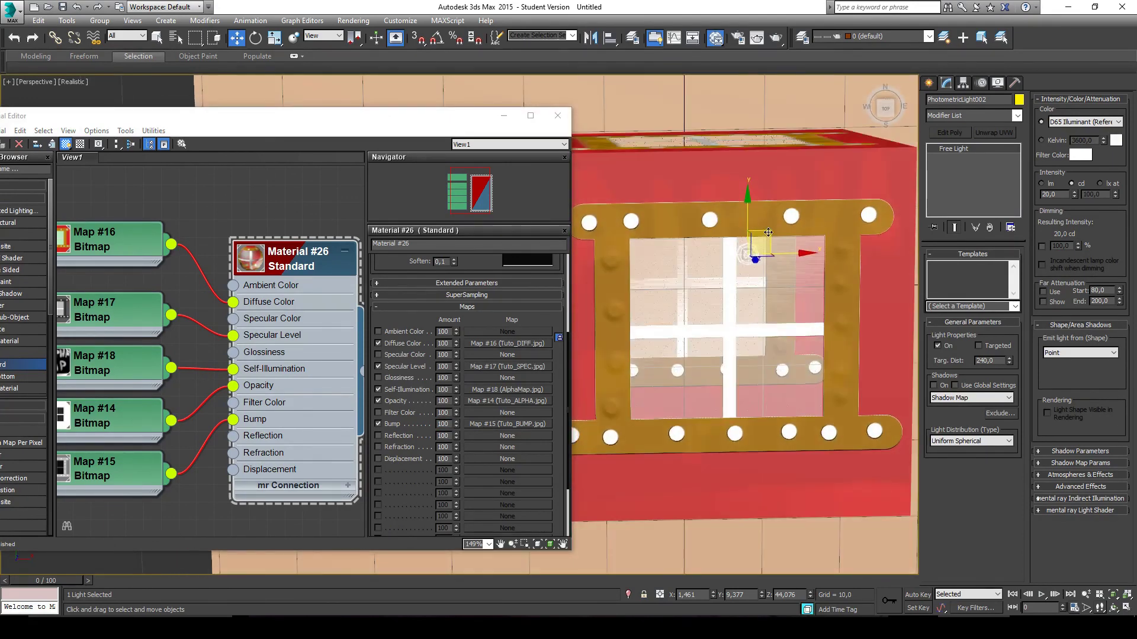
left_click_drag(768, 233, 713, 282)
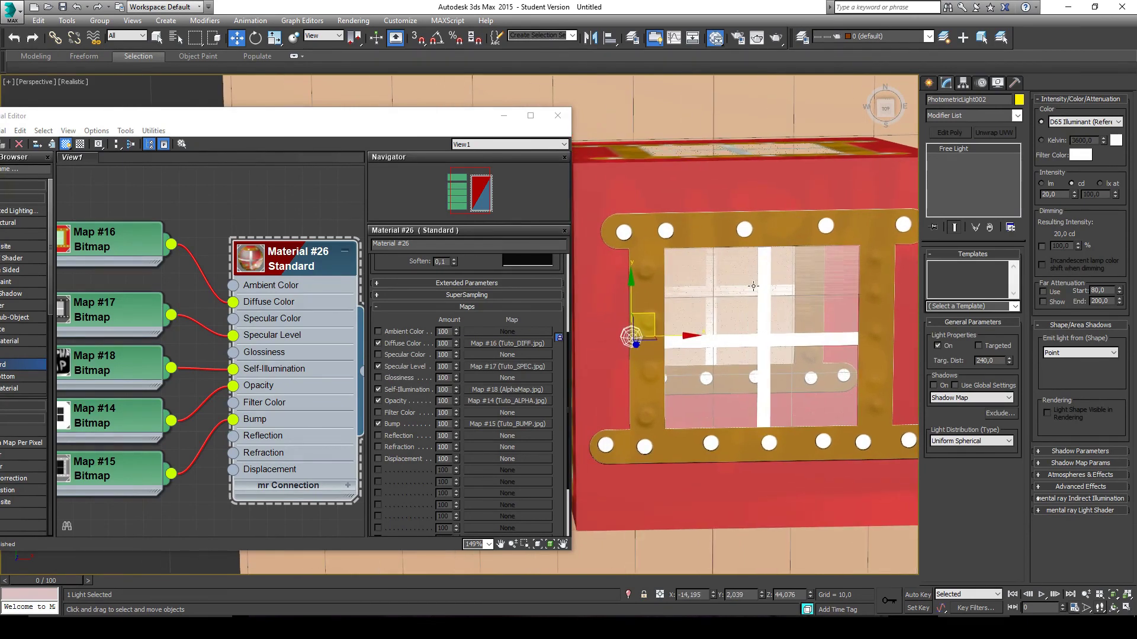
left_click_drag(651, 320, 697, 377)
left_click_drag(905, 144, 794, 204)
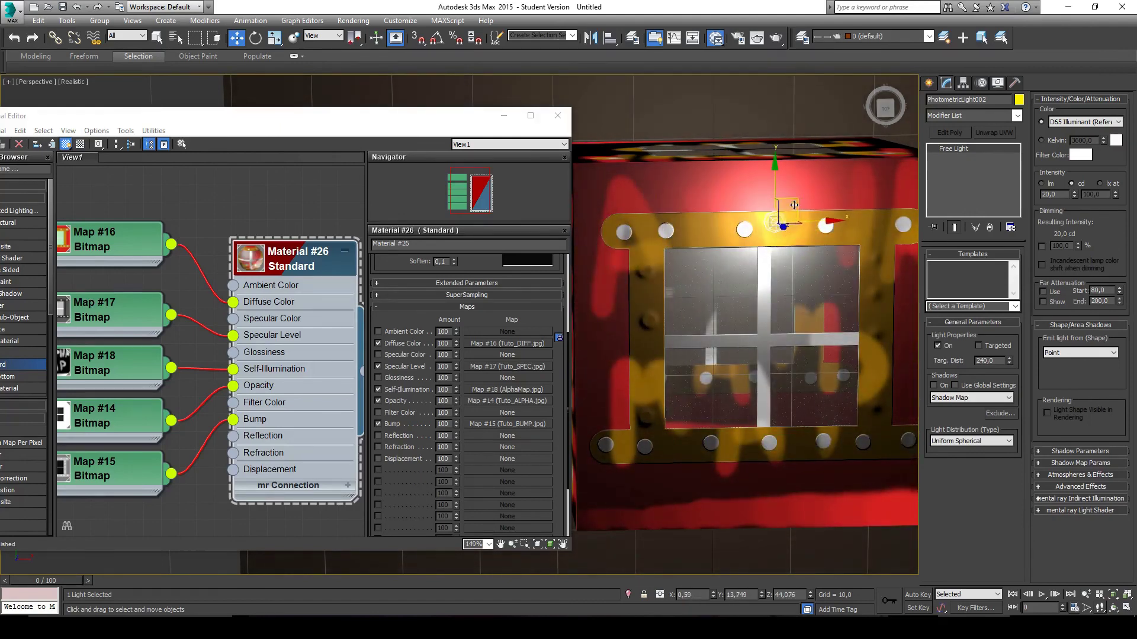